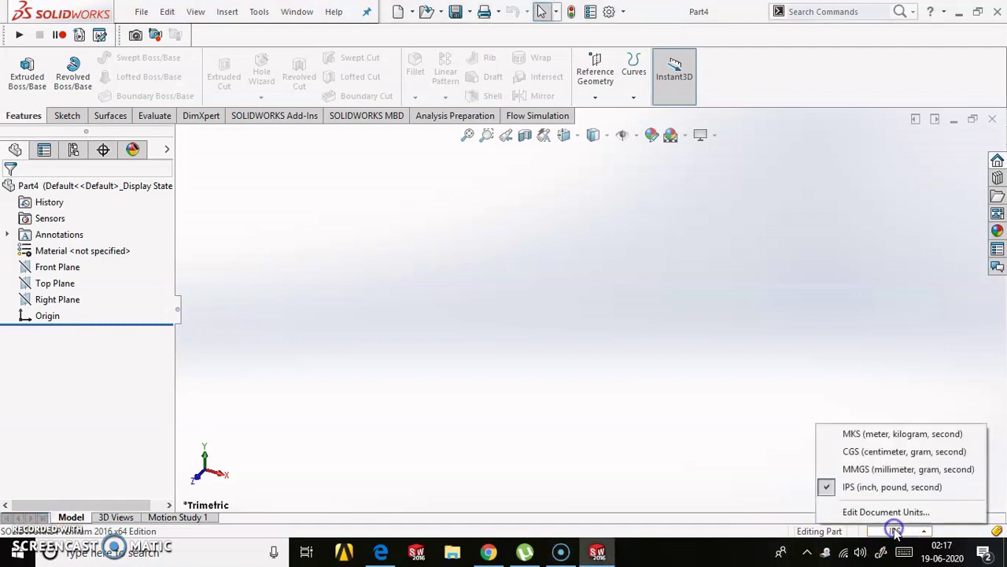
- Start a 3D sketch, view the Top plane head-on, and draw a corner rectangle on it
left_click(55, 118)
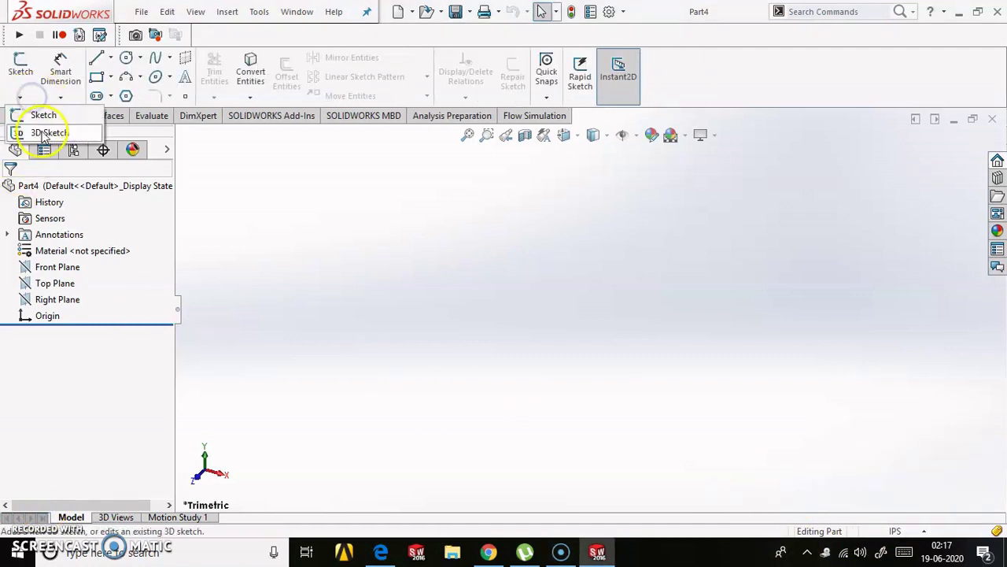
left_click(43, 134)
right_click(67, 288)
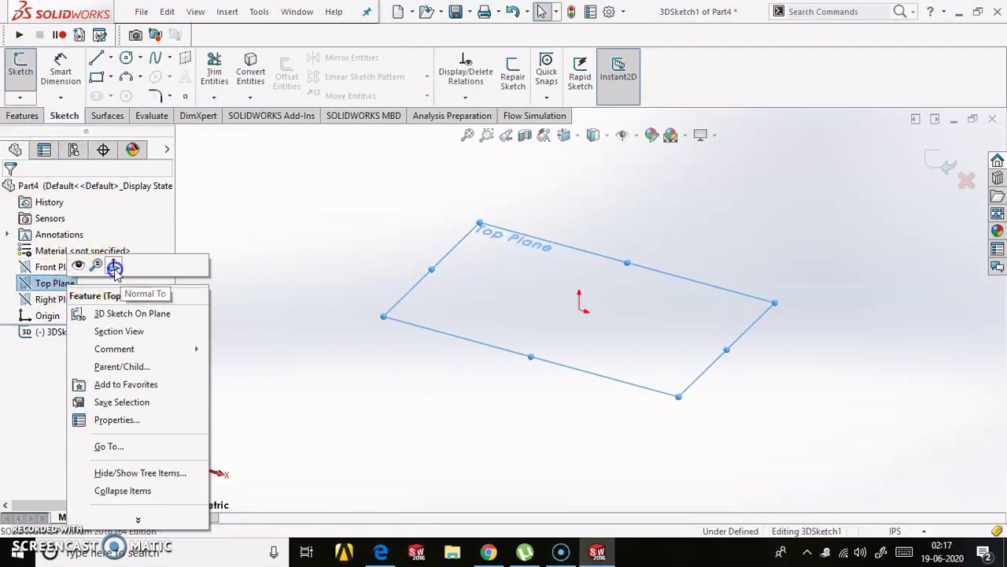
left_click(112, 266)
left_click(97, 77)
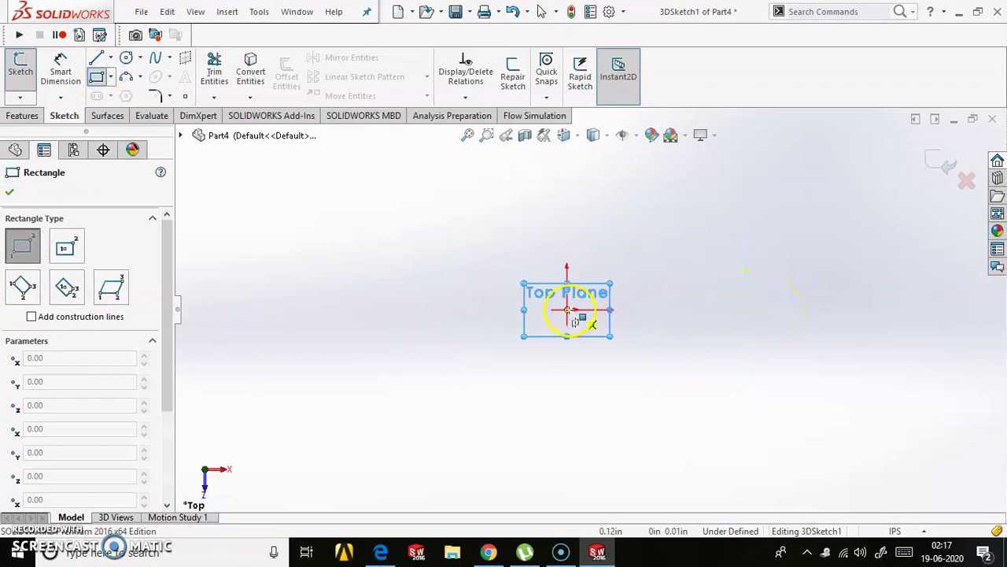
left_click_drag(844, 428, 898, 454)
- Dimension the rectangle to 62 long and 20 high
left_click(55, 75)
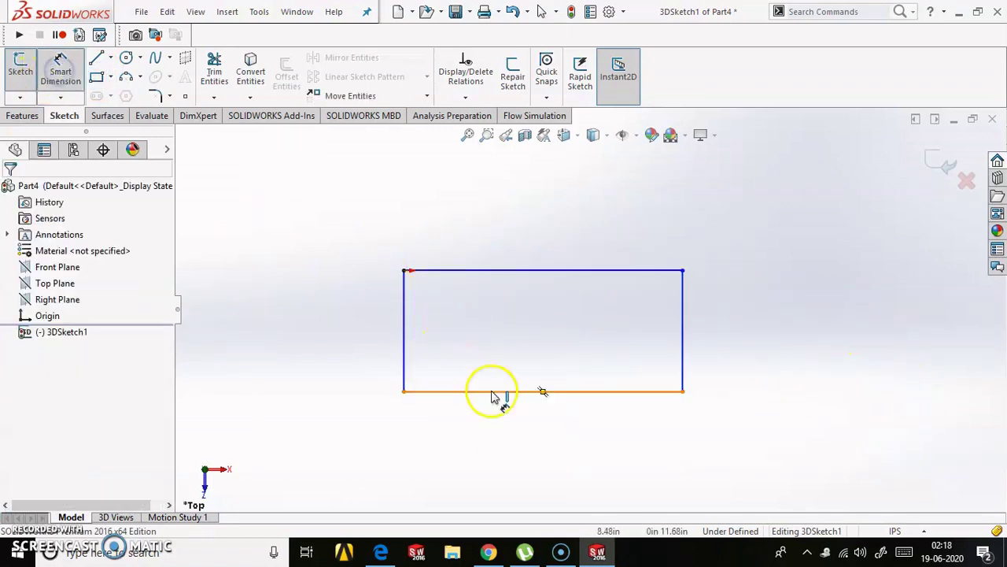
left_click(492, 391)
left_click(524, 459)
type("62")
key("Return")
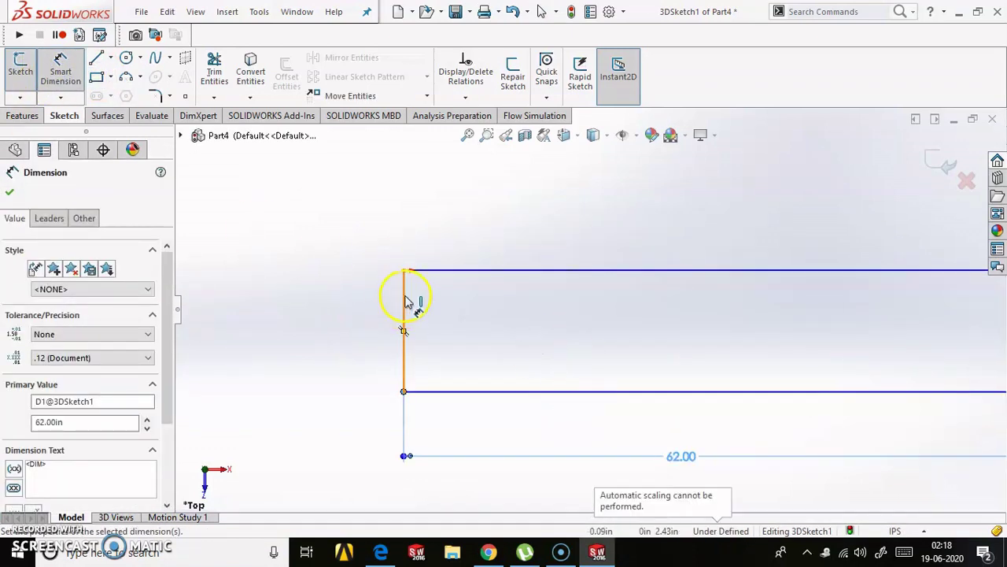
left_click(405, 301)
left_click(304, 338)
type("20")
key("Return")
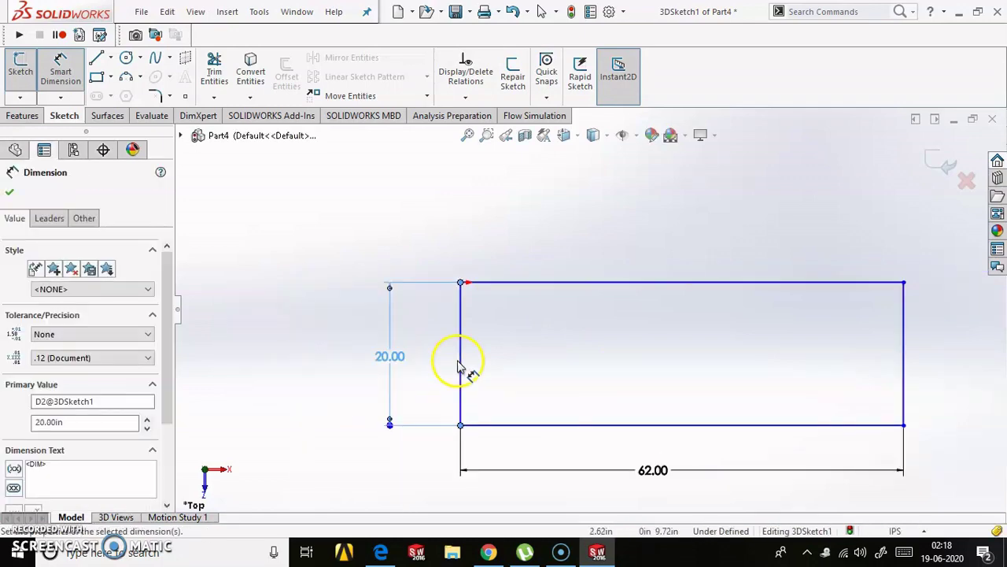
- Draw two vertical cross lines from the top edge to the bottom edge
key("l")
left_click(688, 268)
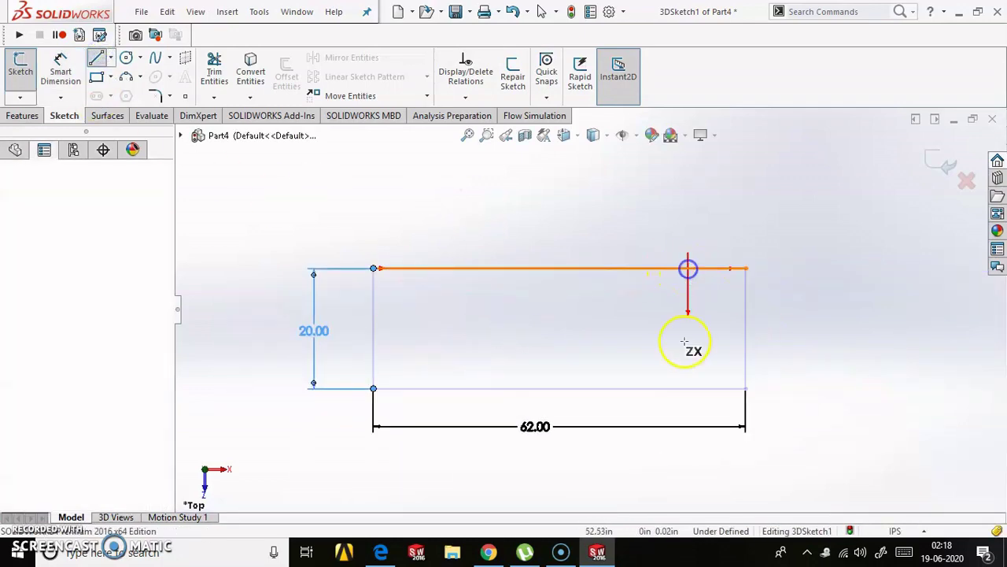
left_click(688, 388)
key("Escape")
key("l")
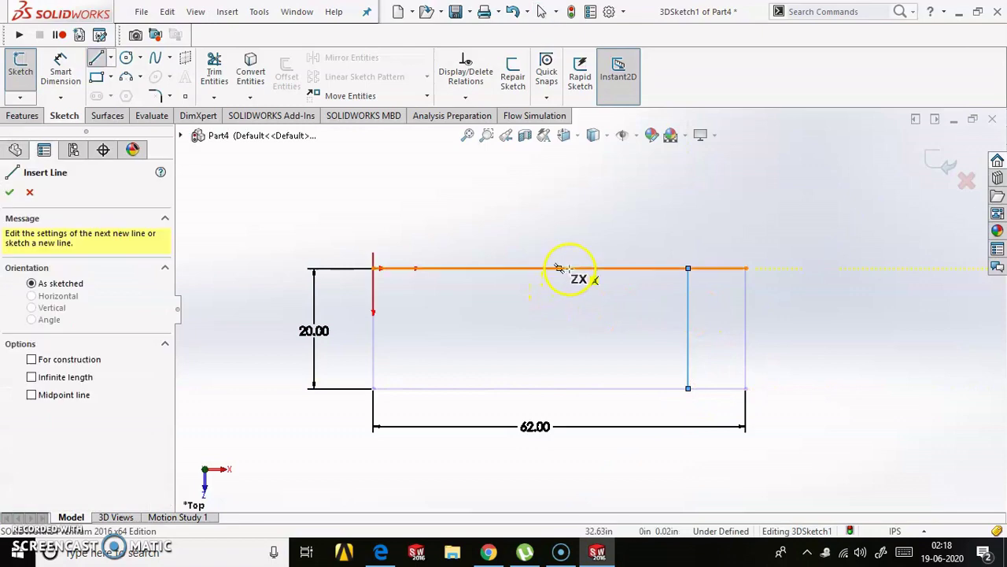
left_click(571, 268)
left_click(571, 388)
key("Escape")
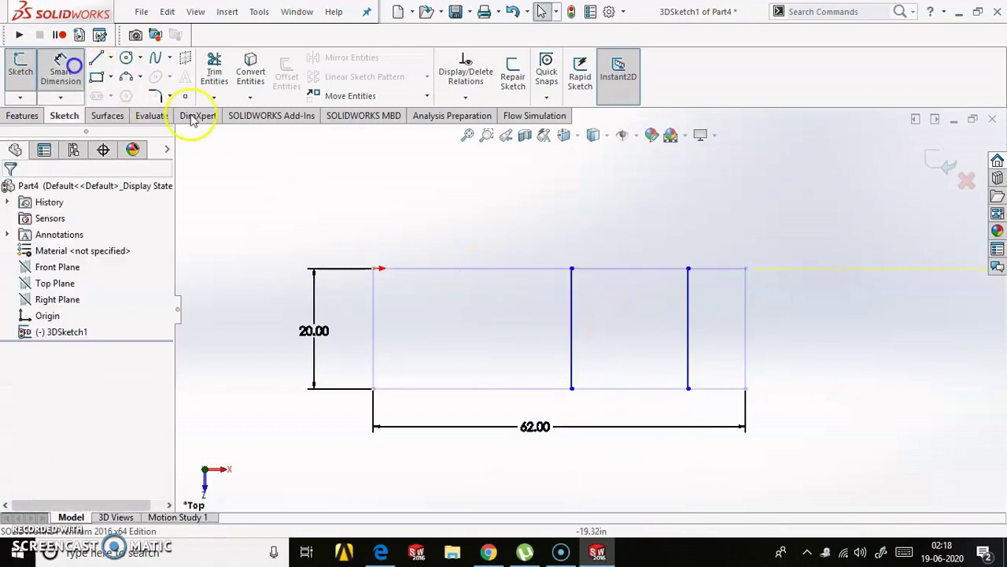
- Space the cross lines 10 from the right edge and 25 from each other
left_click(699, 291)
left_click(745, 287)
left_click(712, 224)
type("10")
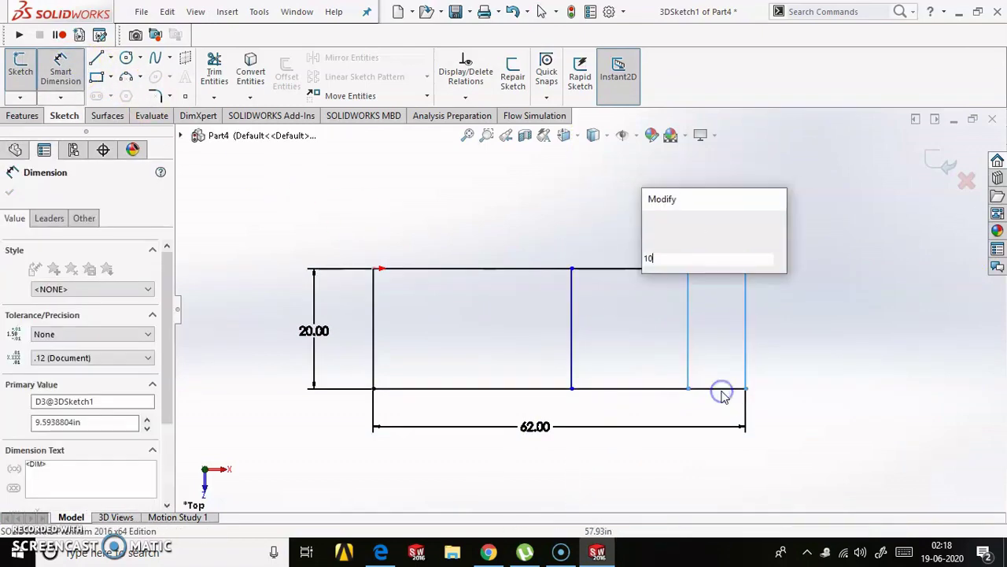
key("Return")
left_click(572, 315)
left_click(685, 295)
left_click(621, 228)
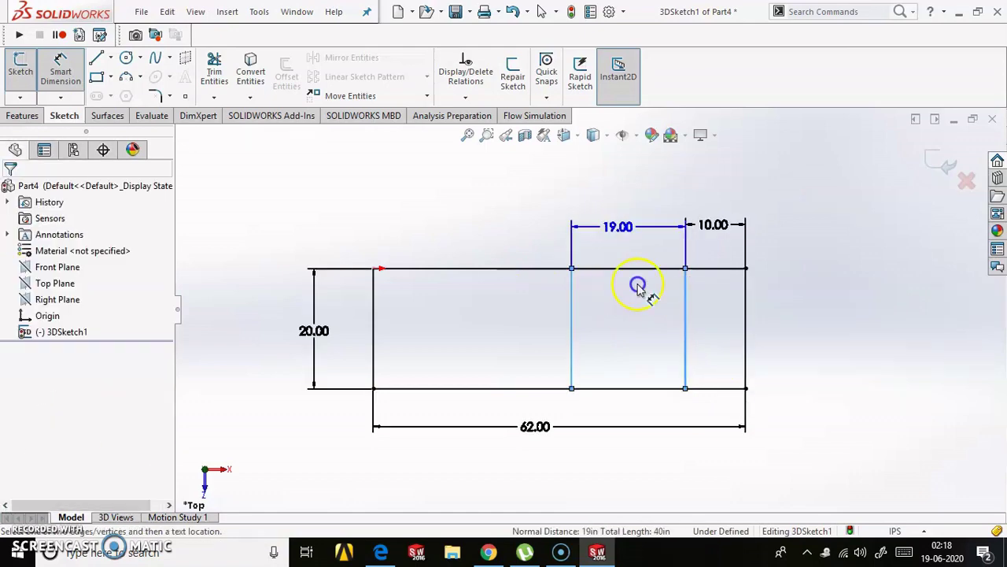
type("25")
key("Return")
key("Escape")
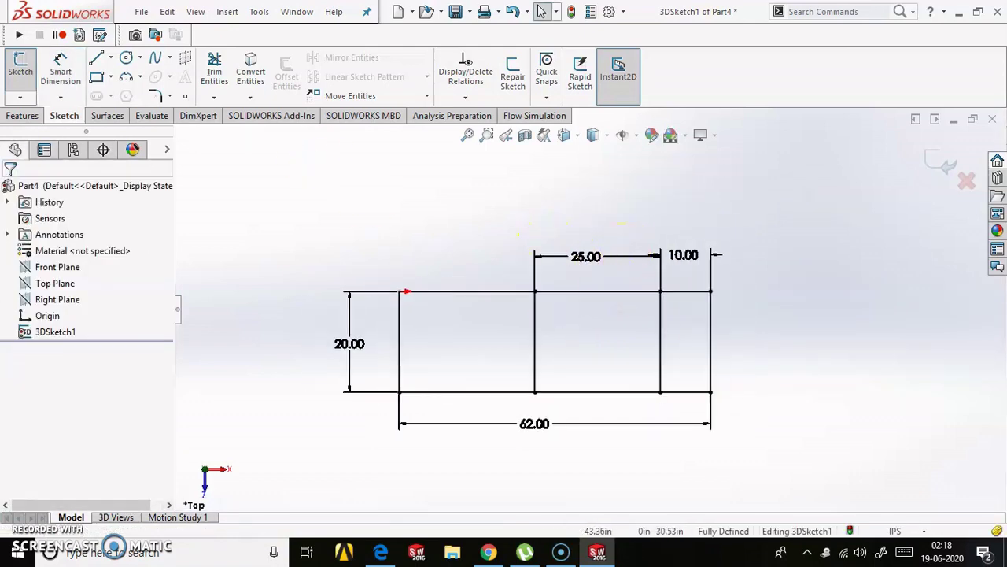
left_click(711, 291)
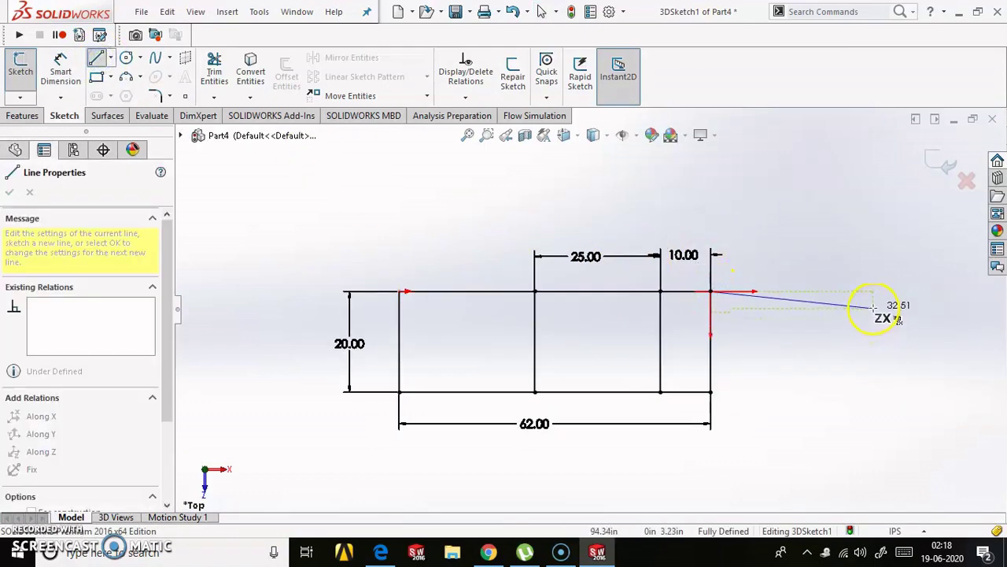
- Close the taper at the bottom-right corner and dimension its vertical end line 14
left_click(710, 391)
key("Escape")
scroll(144, 300, "up", 1)
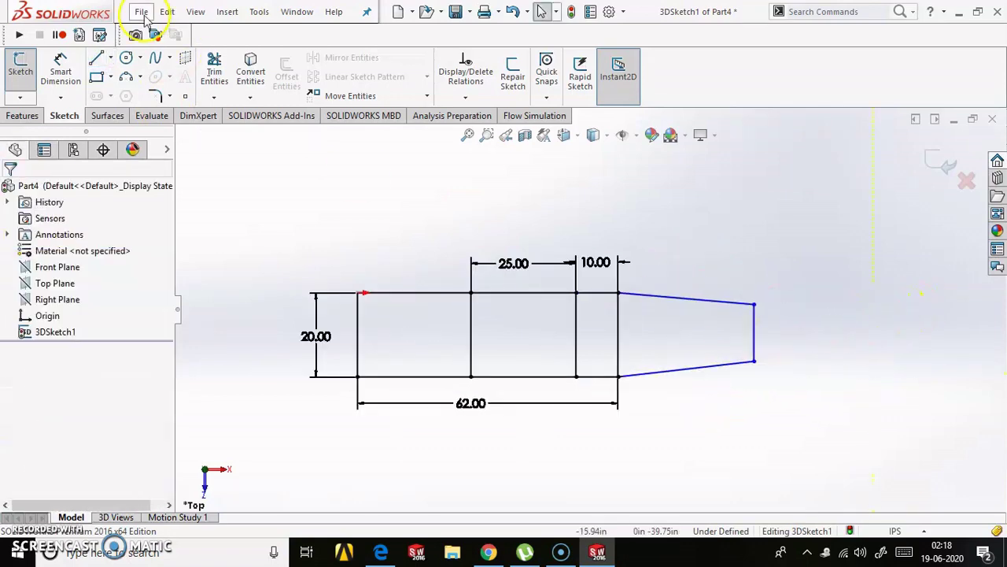
left_click(758, 318)
left_click(836, 339)
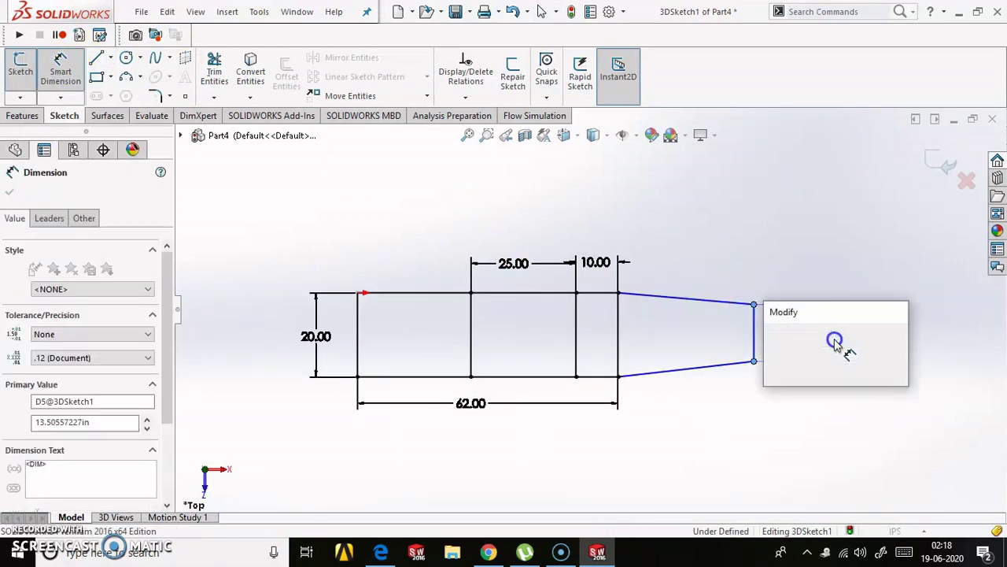
type("14")
key("Return")
- Offset the taper's end 3 above the bottom line and set its length to 30
left_click(488, 376)
left_click(754, 361)
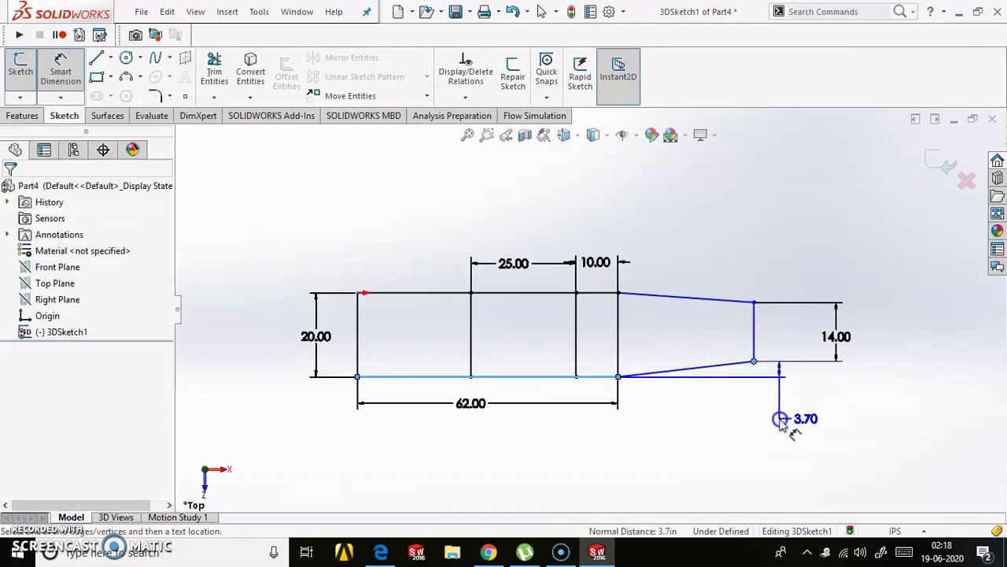
left_click(798, 413)
type("3")
key("Return")
left_click(618, 311)
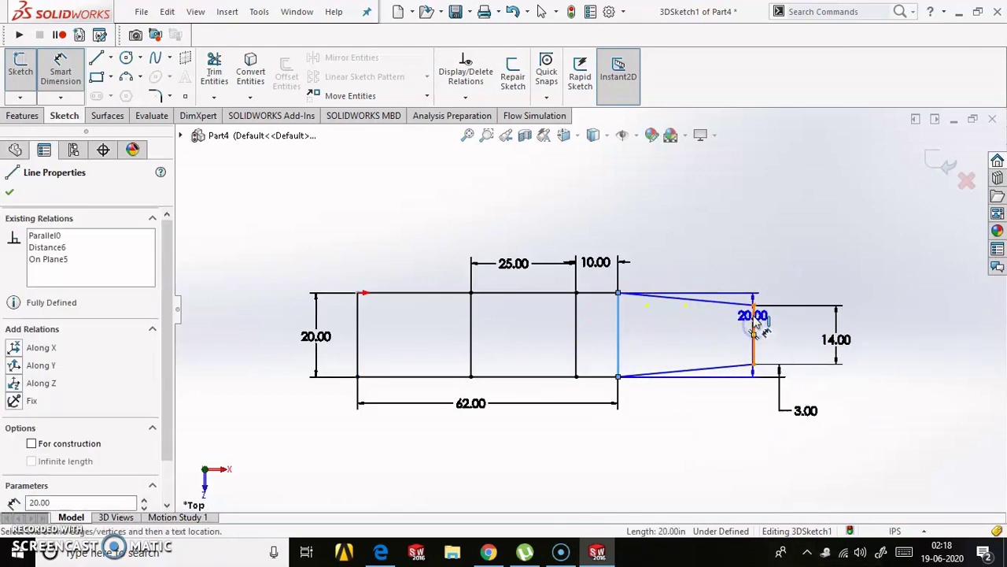
left_click(696, 417)
type("30")
key("Return")
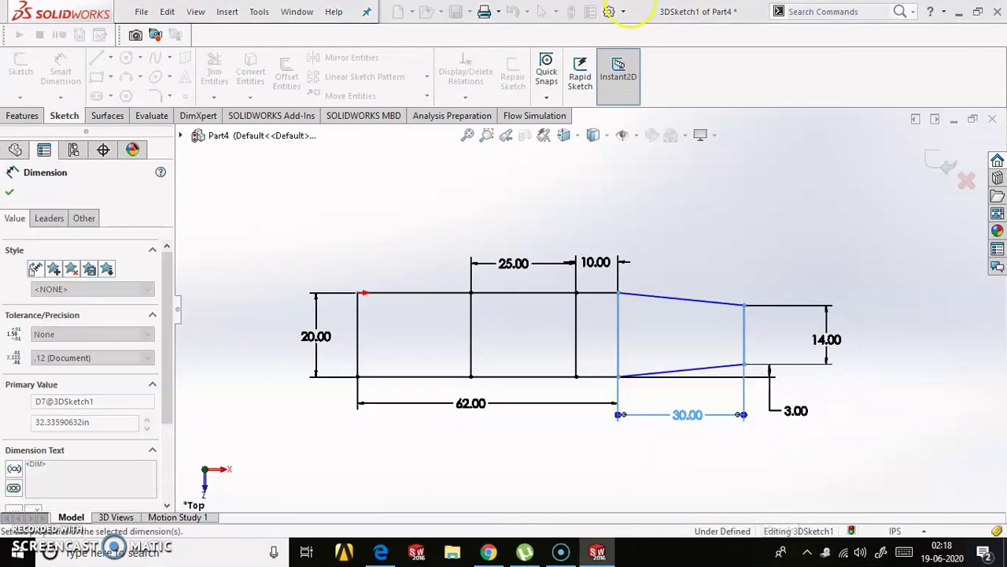
key("Escape")
- Draw a zigzag diagonal brace across the rectangle from the bottom-left corner
left_click(93, 62)
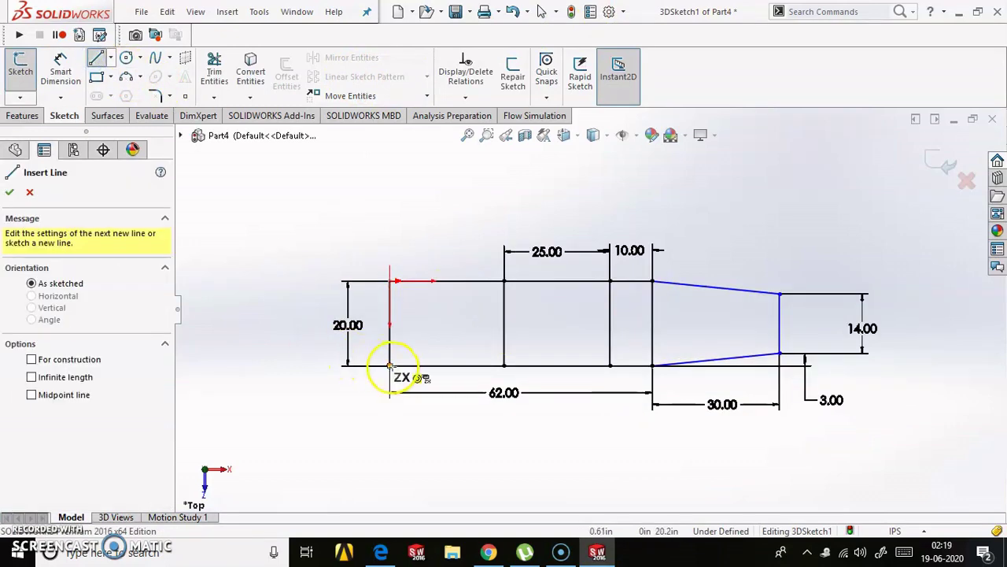
left_click(389, 365)
left_click(503, 281)
double_click(612, 366)
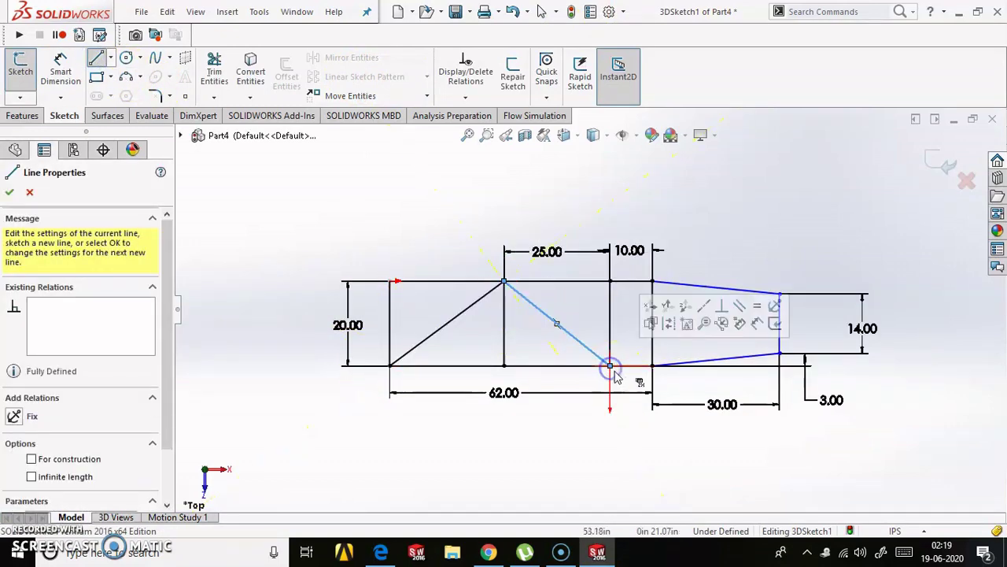
key("Escape")
middle_click_drag(566, 336, 580, 128)
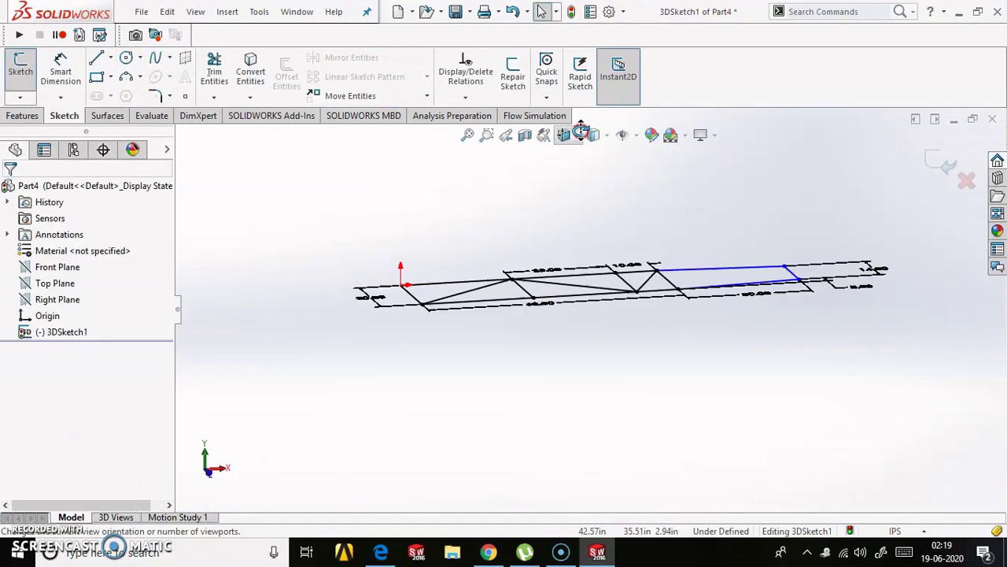
- Draw vertical uprights rising from the origin and the first base and brace joints
left_click(96, 57)
left_click(412, 352)
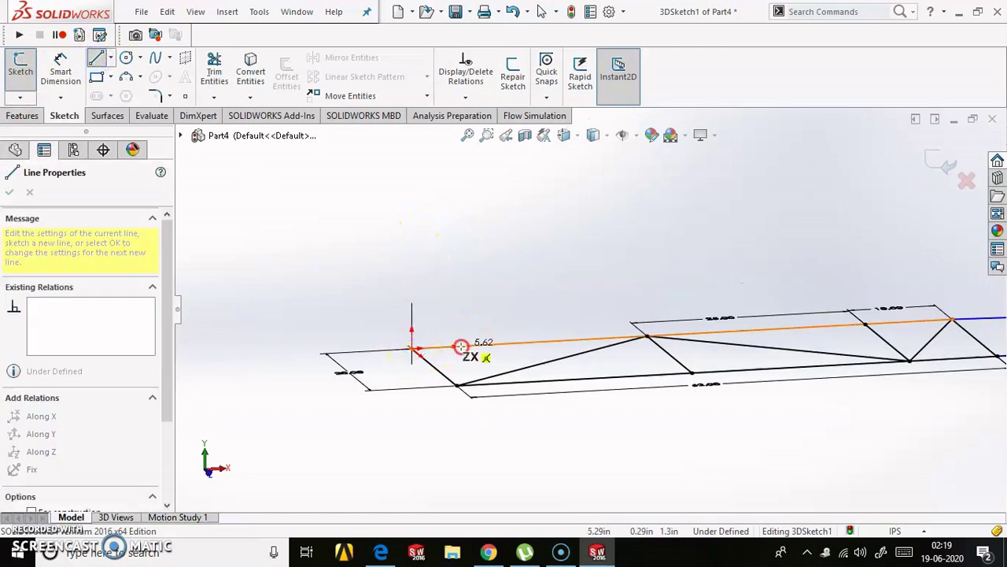
mouse_move(462, 353)
middle_mouse_down()
mouse_move(493, 316)
mouse_move(499, 383)
middle_mouse_up()
key("Escape")
key("Return")
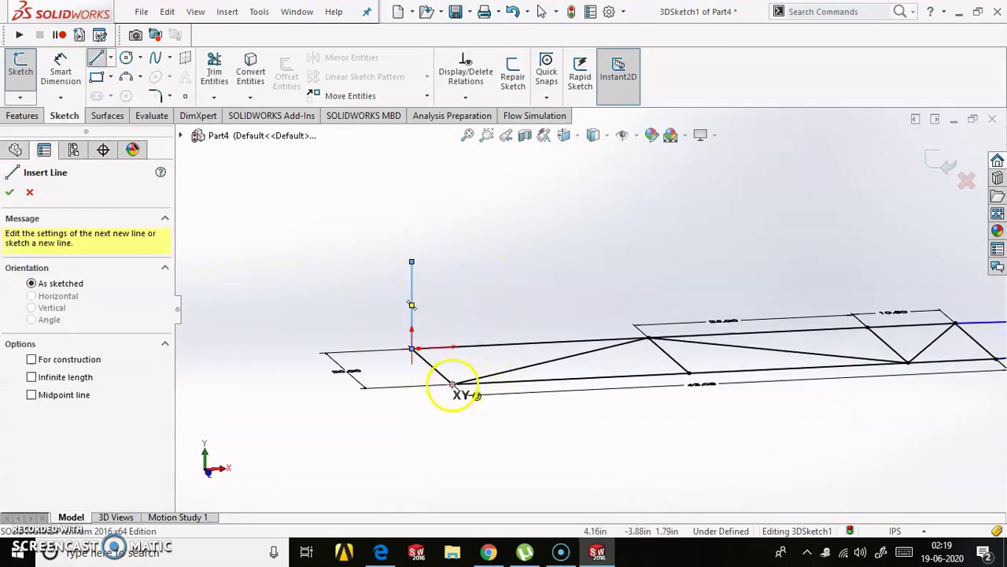
left_click(452, 384)
double_click(453, 280)
left_click(648, 338)
double_click(648, 271)
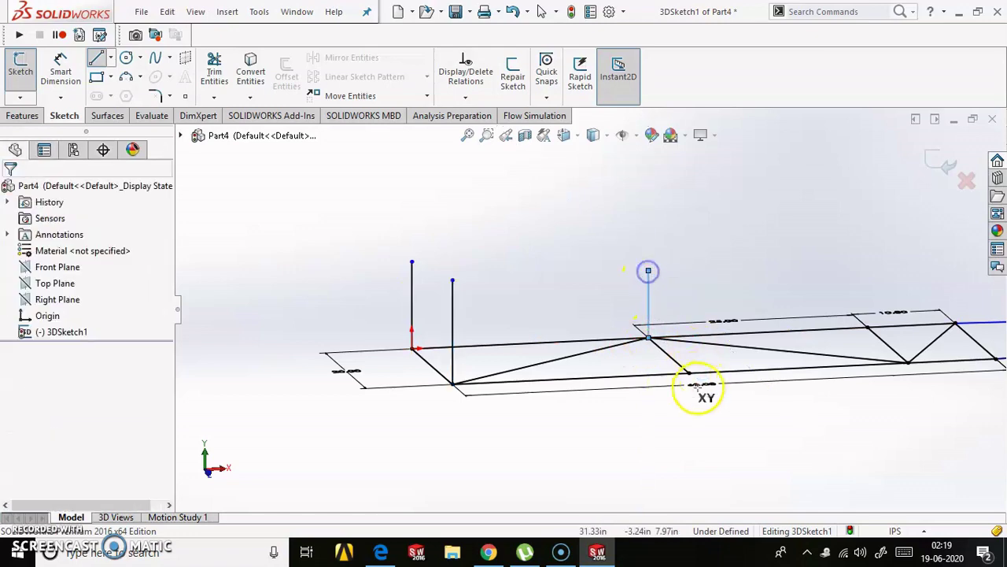
left_click(690, 371)
double_click(689, 293)
- Draw four more vertical uprights from the joints toward the frame's right end
middle_click_drag(911, 304, 704, 333, "ctrl")
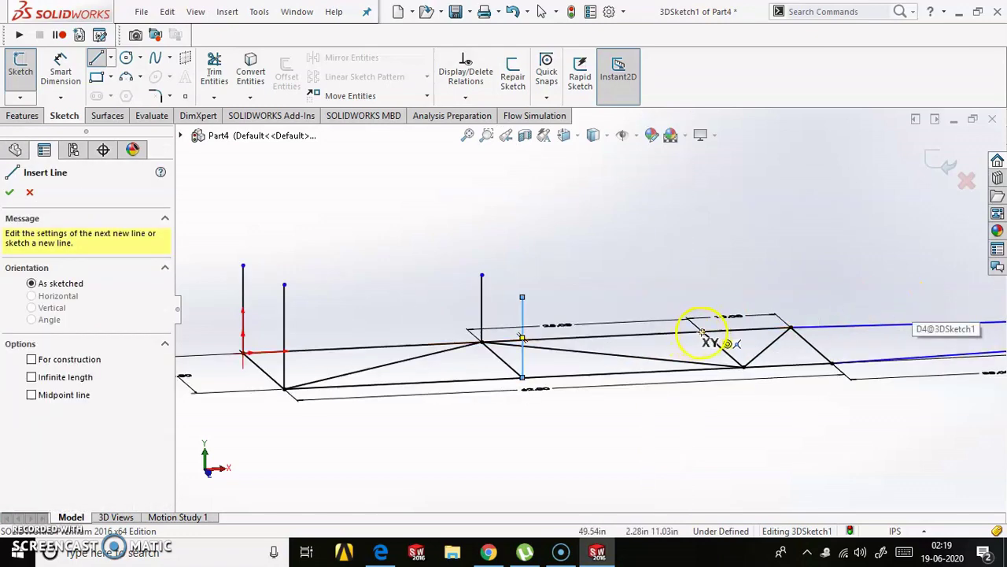
left_click(702, 331)
double_click(702, 189)
left_click(790, 326)
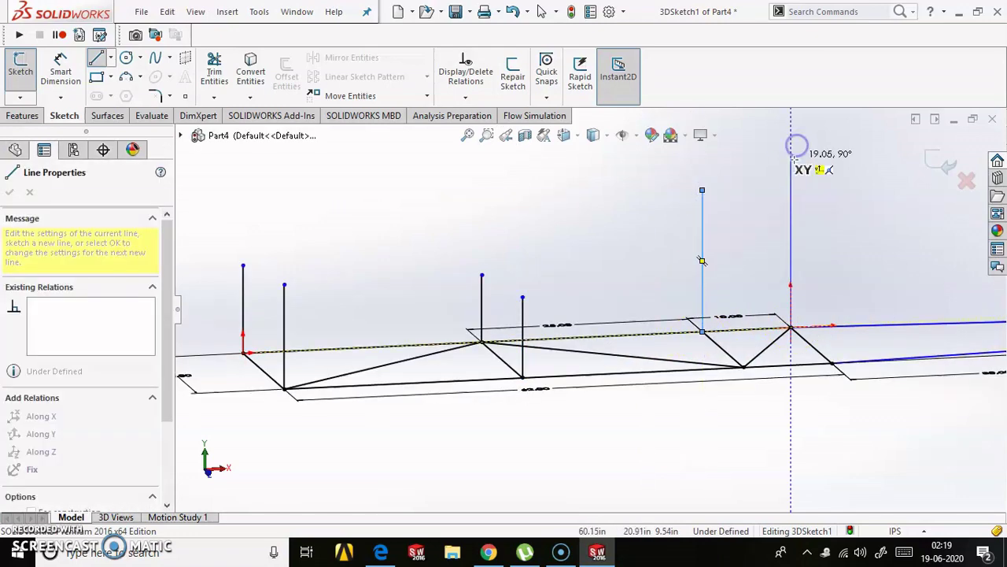
double_click(791, 162)
left_click(743, 367)
double_click(743, 186)
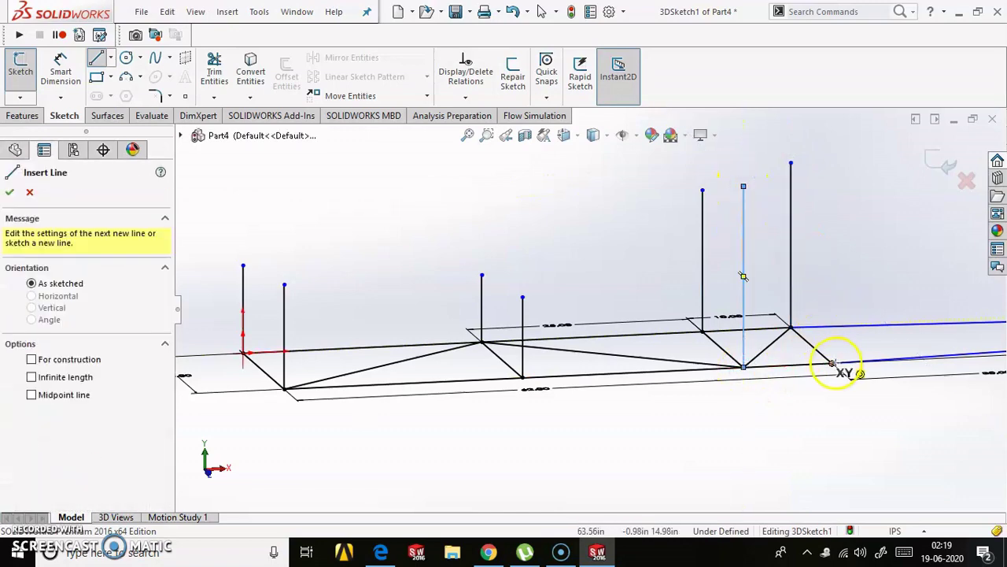
left_click(832, 363)
double_click(832, 194)
key("Escape")
scroll(589, 306, "up", 3)
left_click(294, 331)
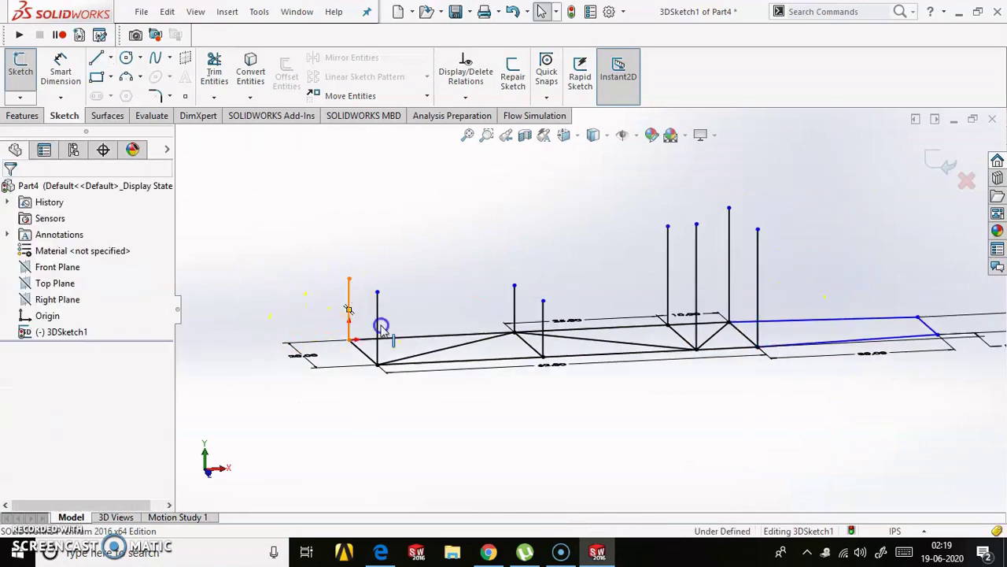
- Select the three rear uprights together
left_click(378, 325)
left_click(514, 318, "ctrl")
left_click(543, 319, "ctrl")
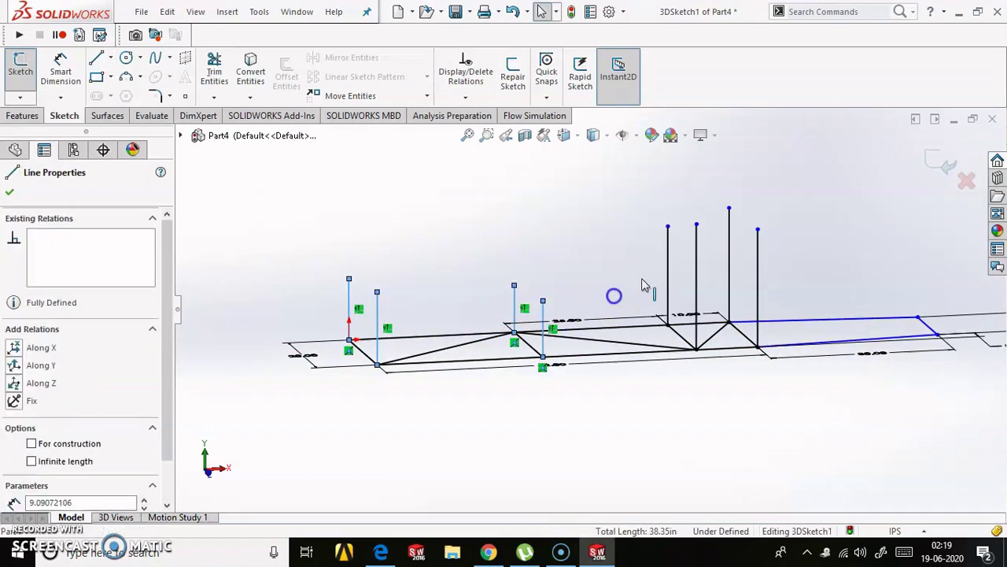
left_click(263, 306)
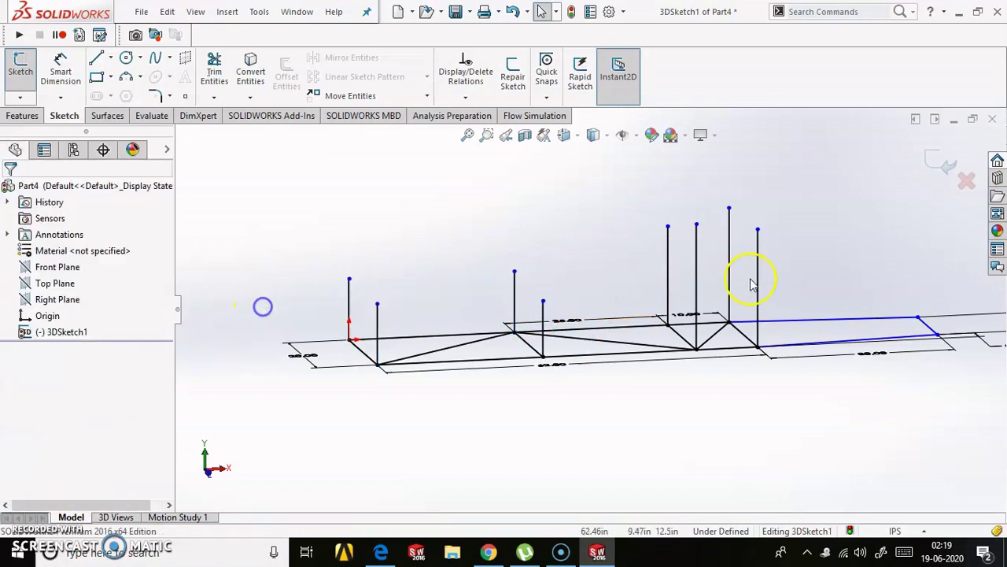
left_click(667, 244)
left_click(697, 251, "ctrl")
left_click(729, 244, "ctrl")
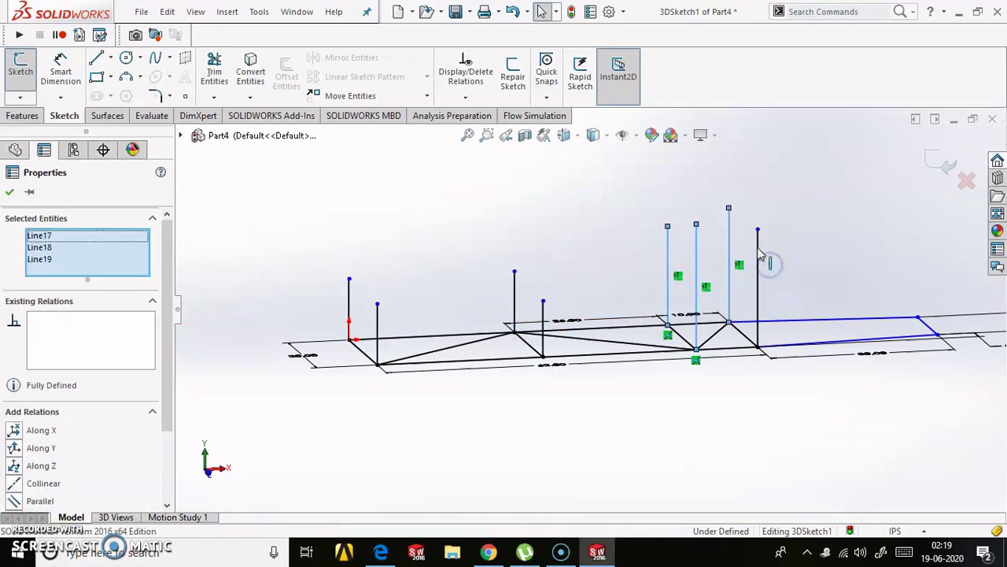
scroll(551, 303, "up", 2)
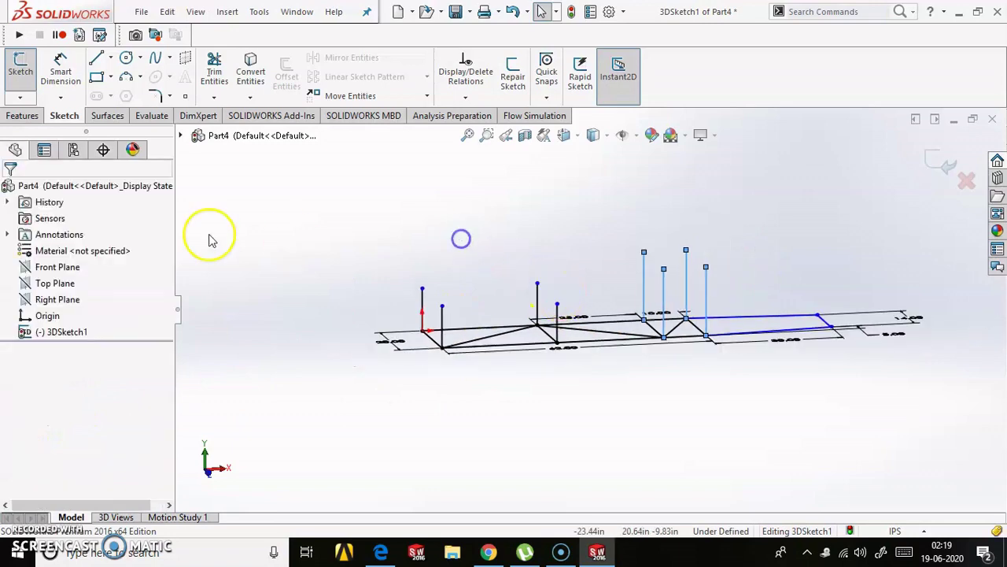
- Dimension the front upright 5 in tall and a rear upright 18 in tall
left_click(422, 306)
left_click(298, 325)
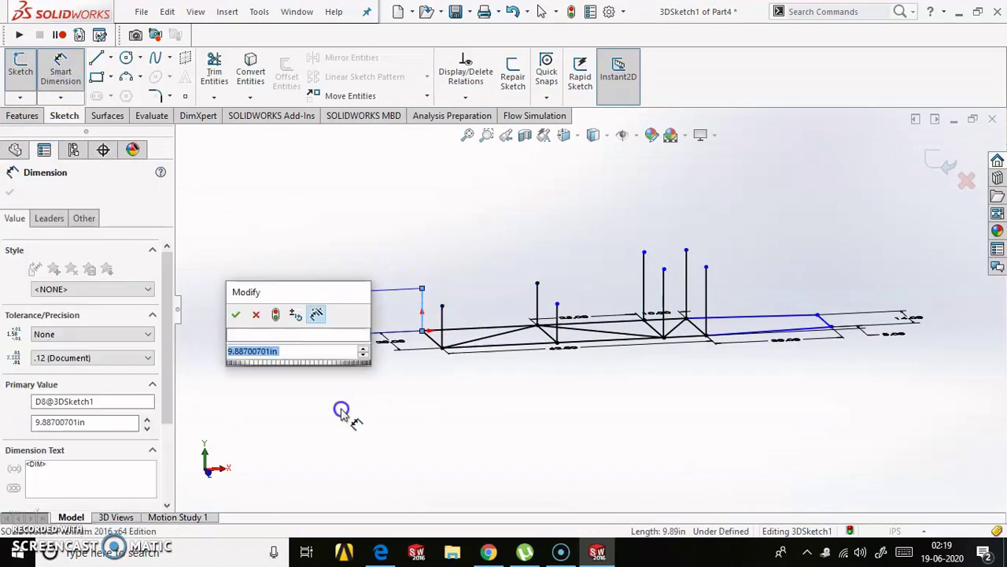
type("5")
key("Return")
left_click(687, 275)
left_click(767, 269)
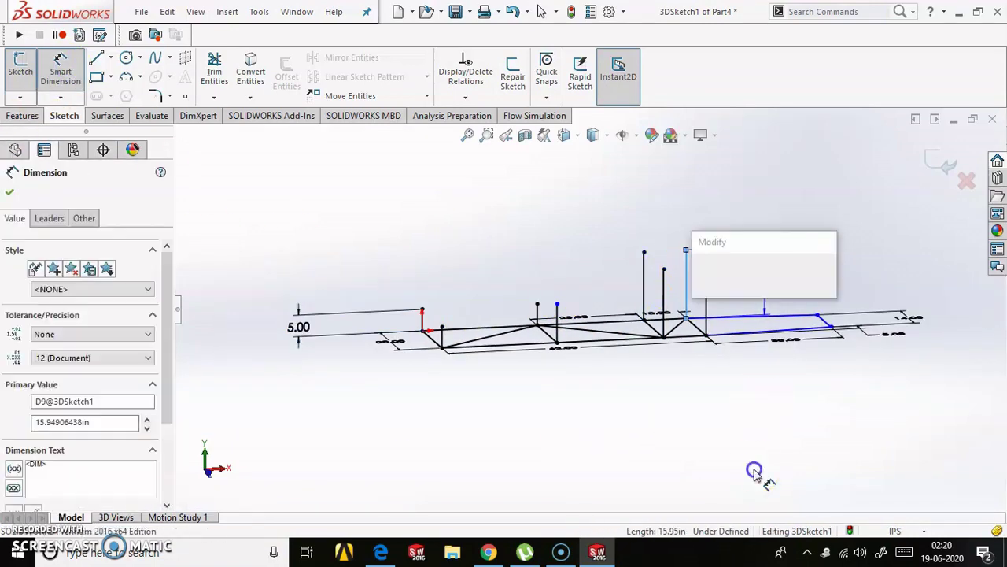
type("18")
key("Return")
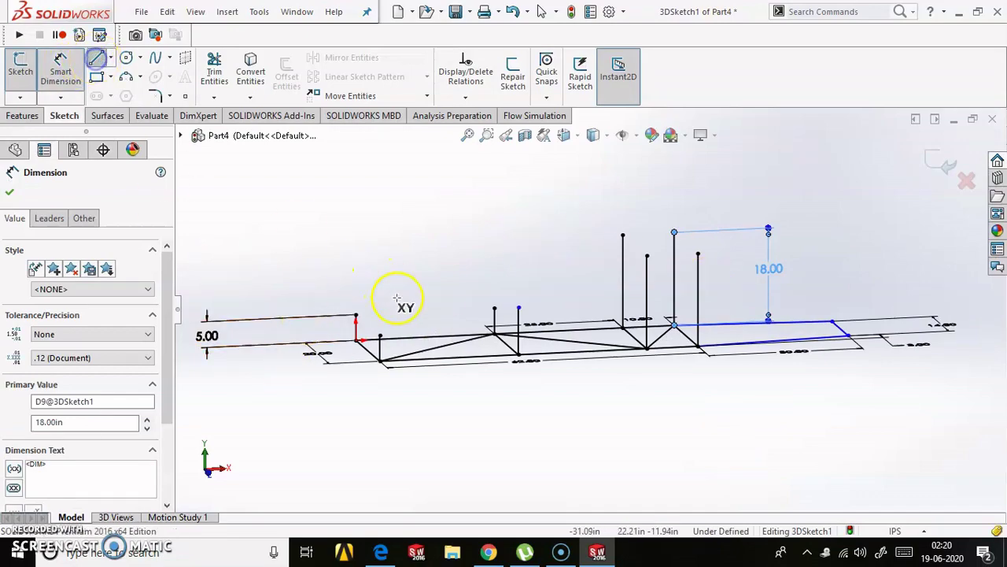
- Start a new line from the front upright's endpoint along the Z direction
key("l")
left_click(358, 339)
mouse_move(405, 359)
middle_mouse_down()
mouse_move(411, 381)
mouse_move(510, 350)
mouse_move(540, 292)
mouse_move(397, 335)
middle_mouse_up()
- Finish the line along Z and add another line from the frame corner
left_click(510, 350)
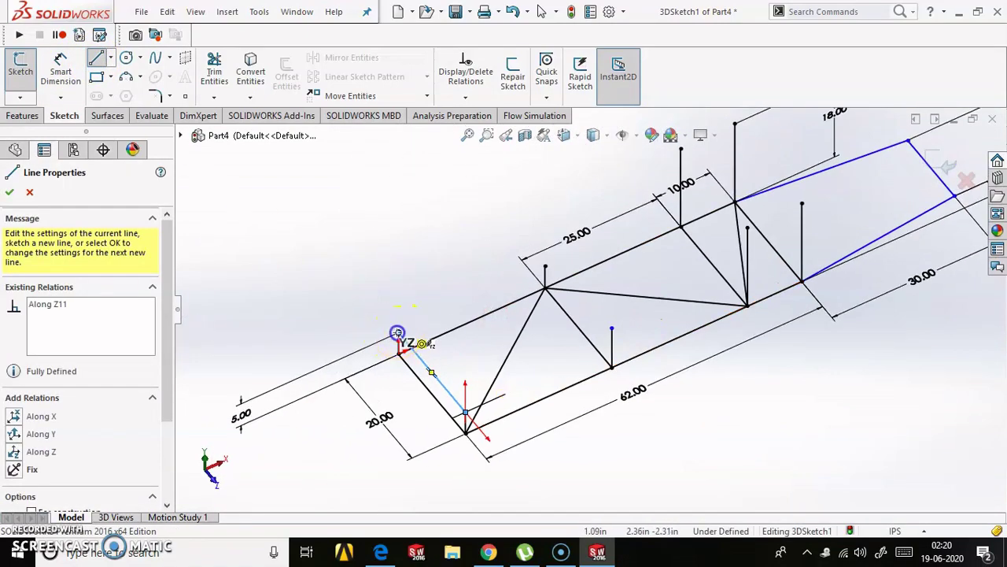
left_click(397, 335)
middle_click_drag(471, 299, 551, 326)
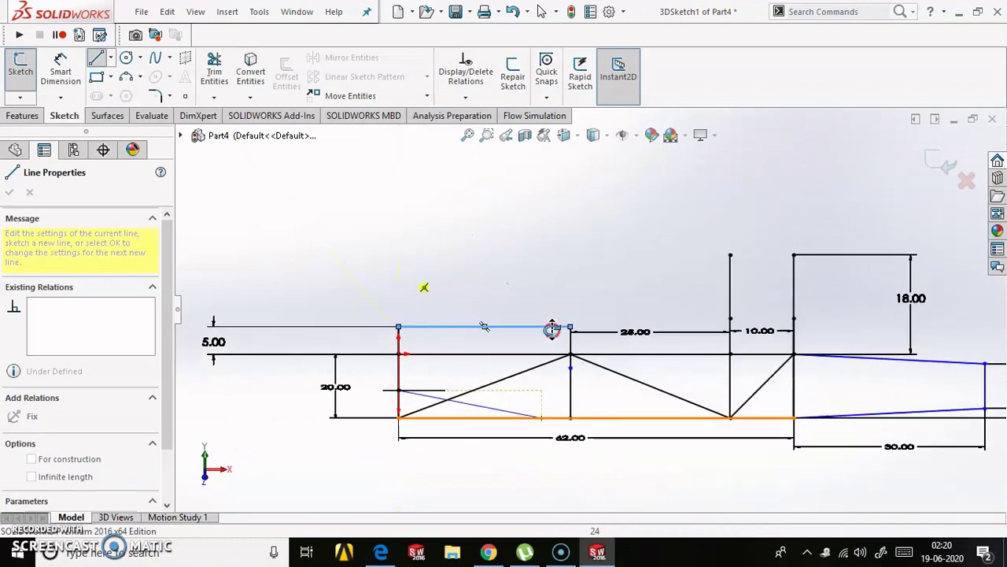
left_click(557, 383)
key("Escape")
left_click(541, 308)
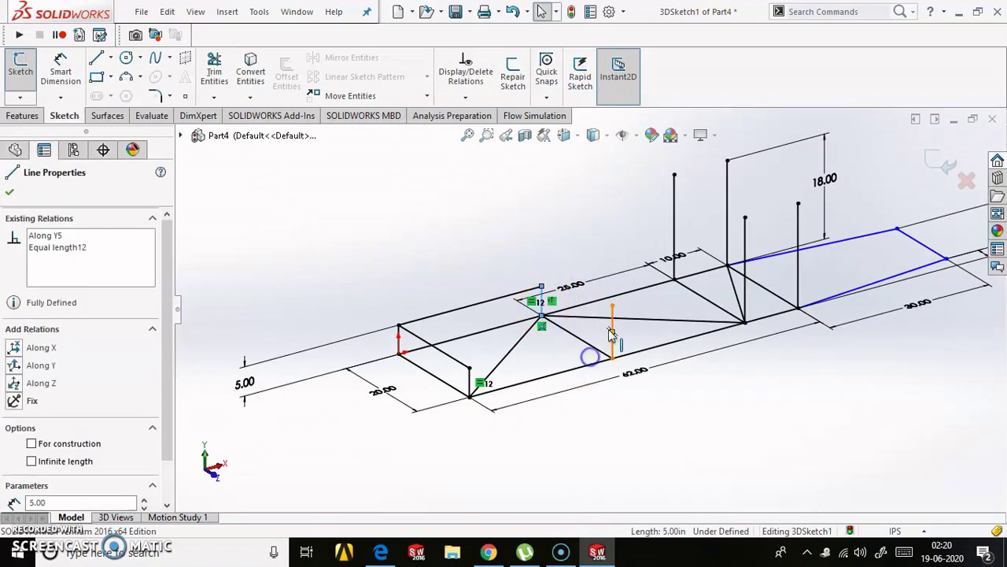
left_click(661, 410)
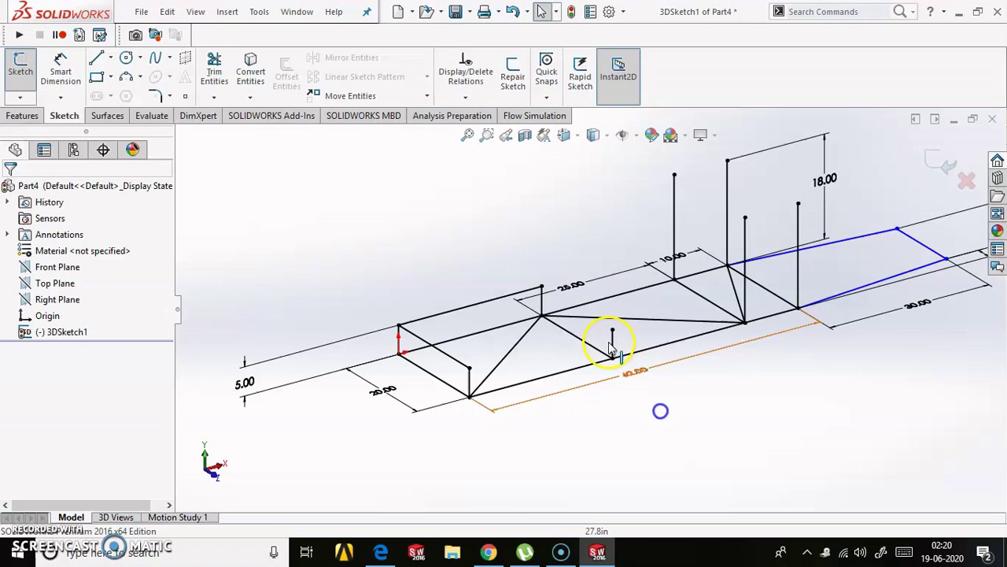
- Draw a top rail from one upright's top to the next upright's top
left_click(96, 60)
left_click(469, 368)
key("Escape")
middle_click_drag(540, 347, 625, 360)
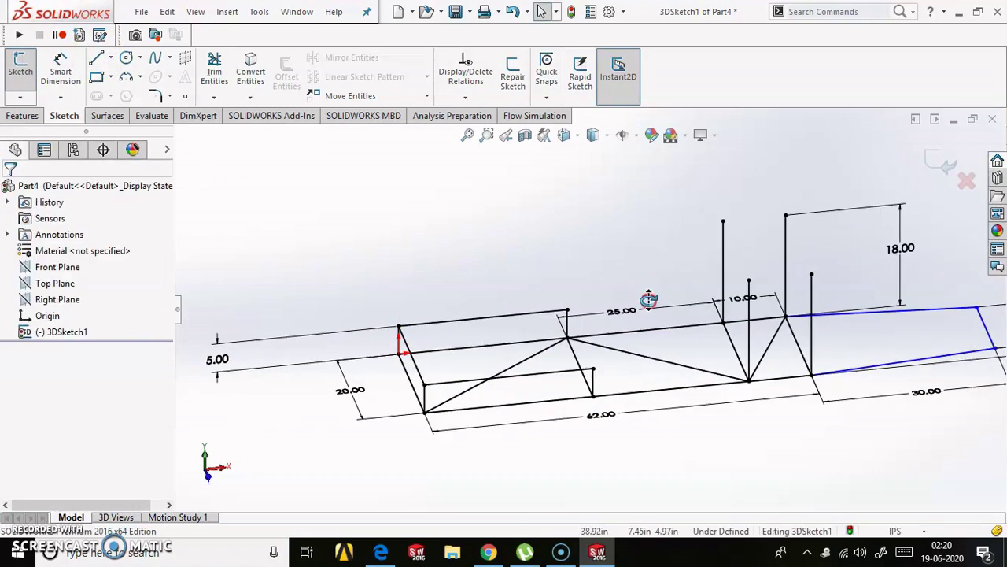
left_click(95, 59)
left_click_drag(549, 289, 708, 277)
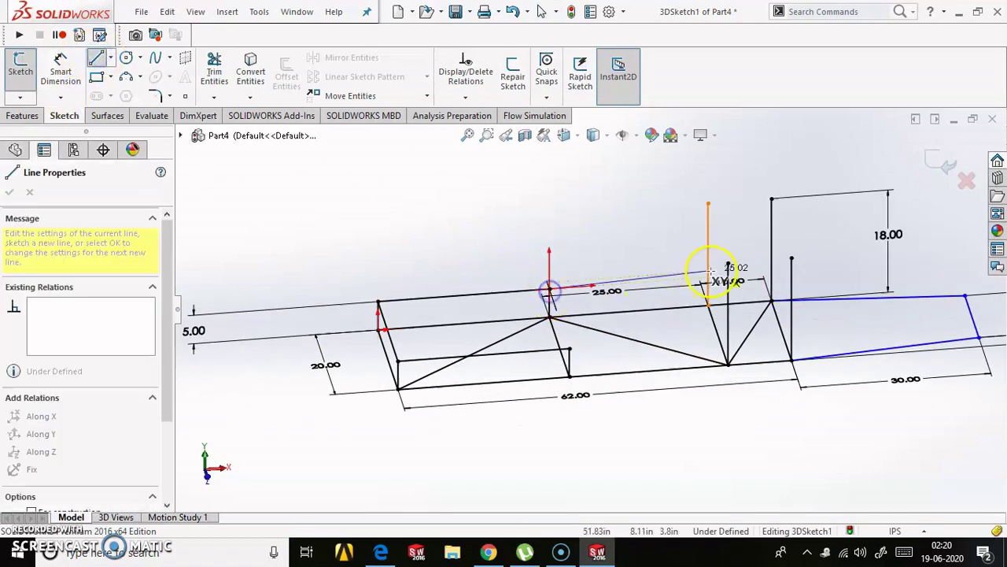
left_click(568, 346)
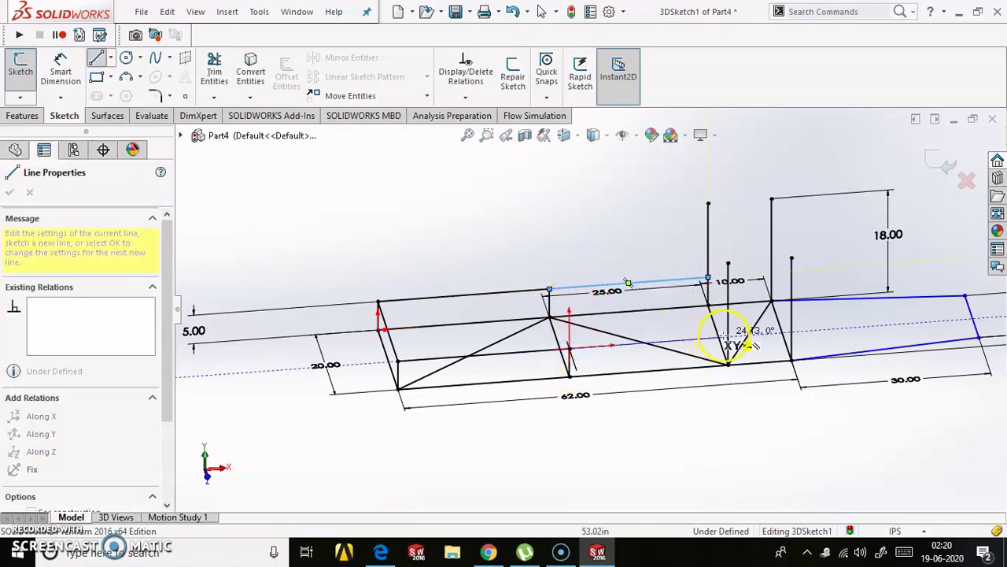
key("Escape")
- Draw a top rail from the tall rear upright to its neighbouring upright
middle_click_drag(644, 343, 661, 275)
left_click(95, 59)
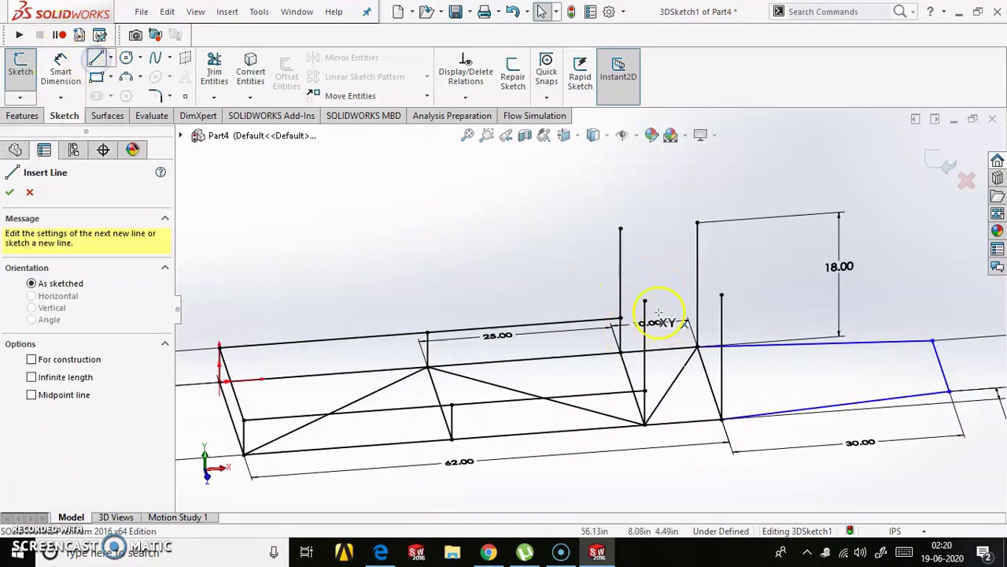
left_click(644, 300)
key("Escape")
scroll(652, 304, "down", 5)
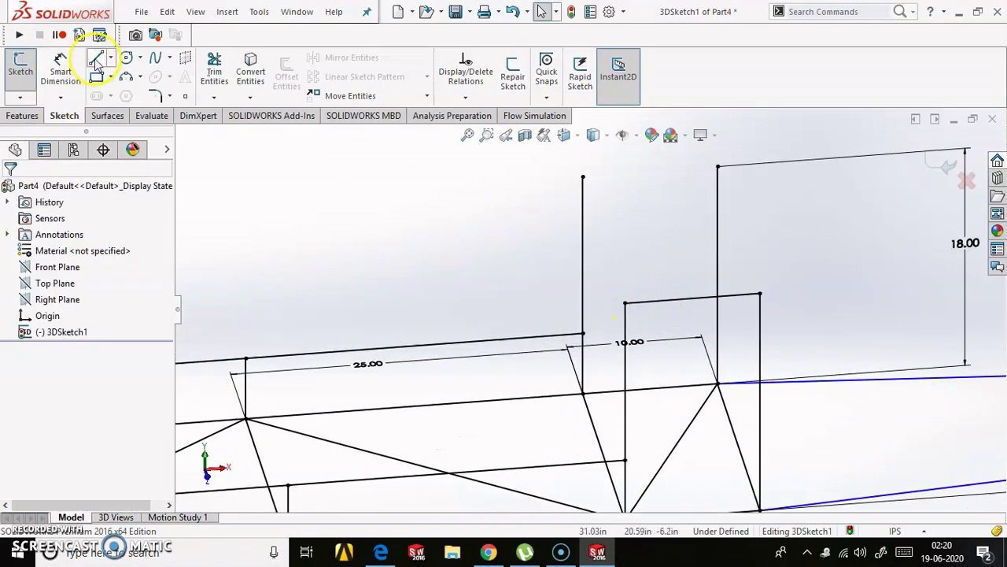
left_click(97, 57)
left_click(583, 173)
left_click(718, 167)
key("Escape")
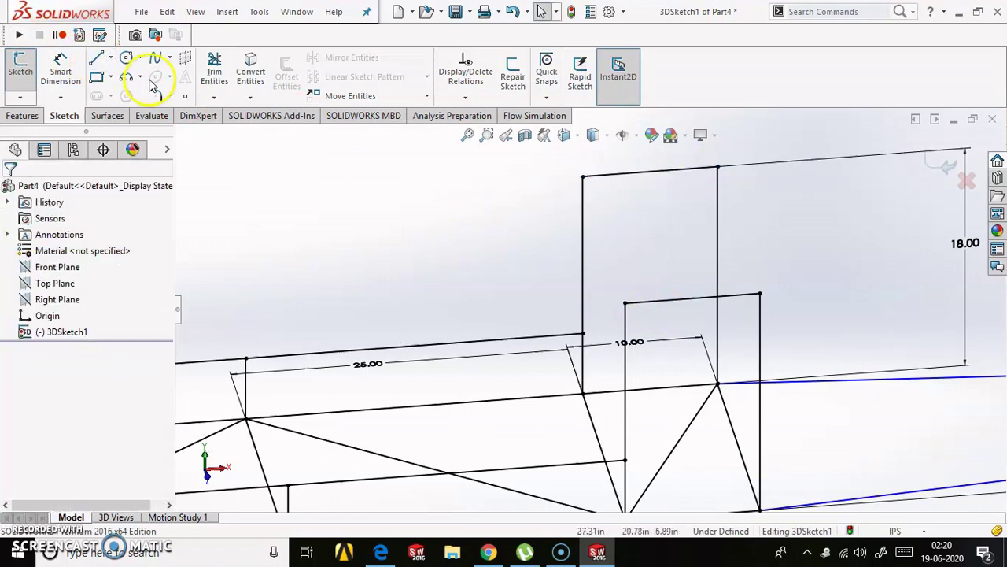
- Connect the tall upright's top to the shorter upright's top to close the rear box
left_click(95, 59)
left_click(582, 177)
left_click(625, 302)
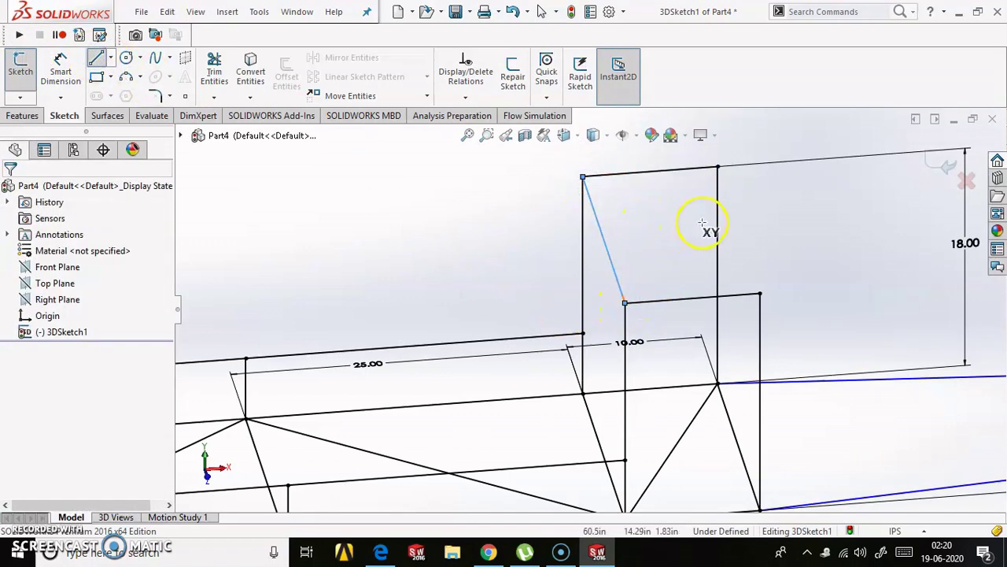
left_click(718, 167)
key("Escape")
scroll(685, 321, "up", 3)
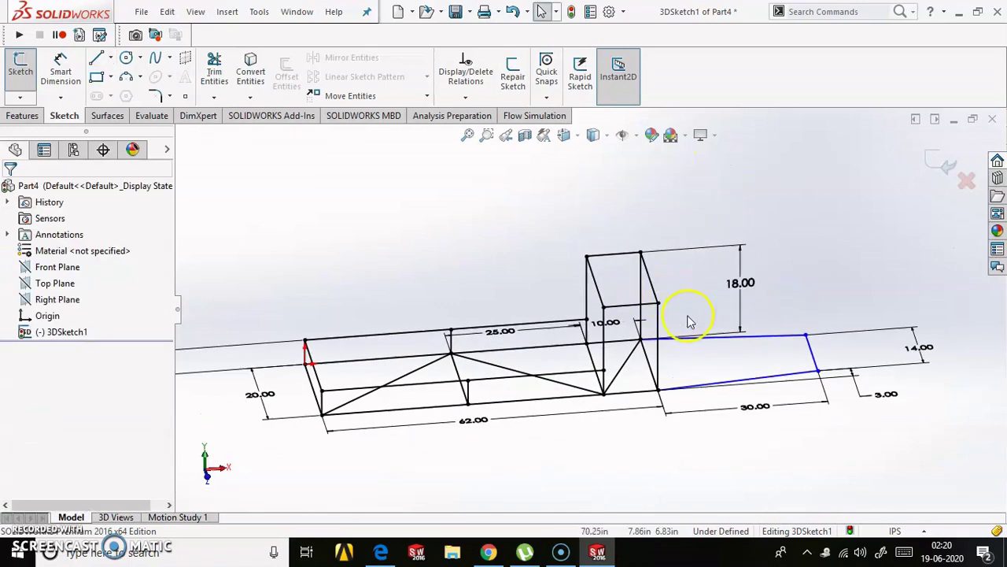
scroll(580, 355, "down", 2)
scroll(581, 355, "down", 2)
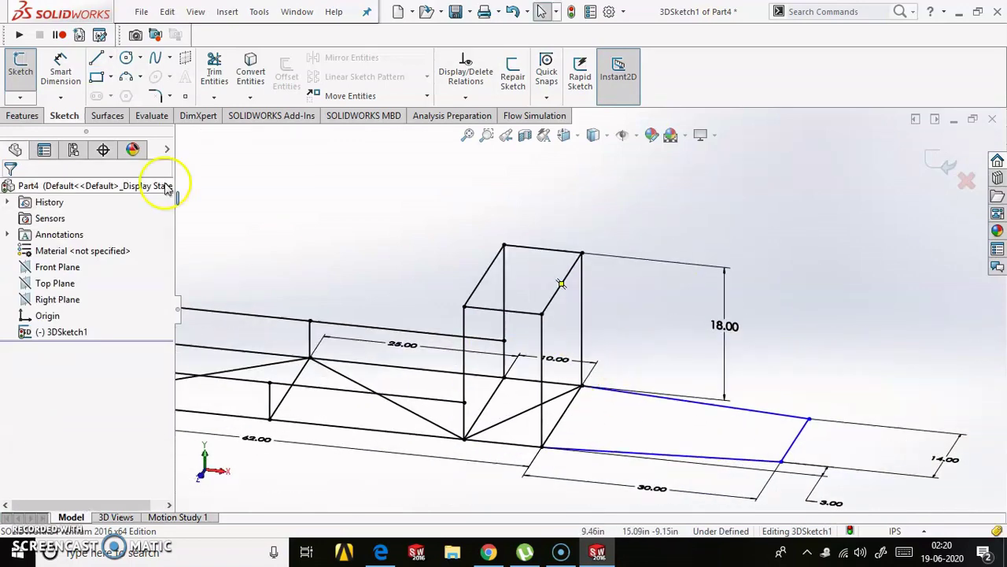
- Add a 90° angle dimension between the rear upright and the top rail
left_click(541, 377)
left_click(572, 438)
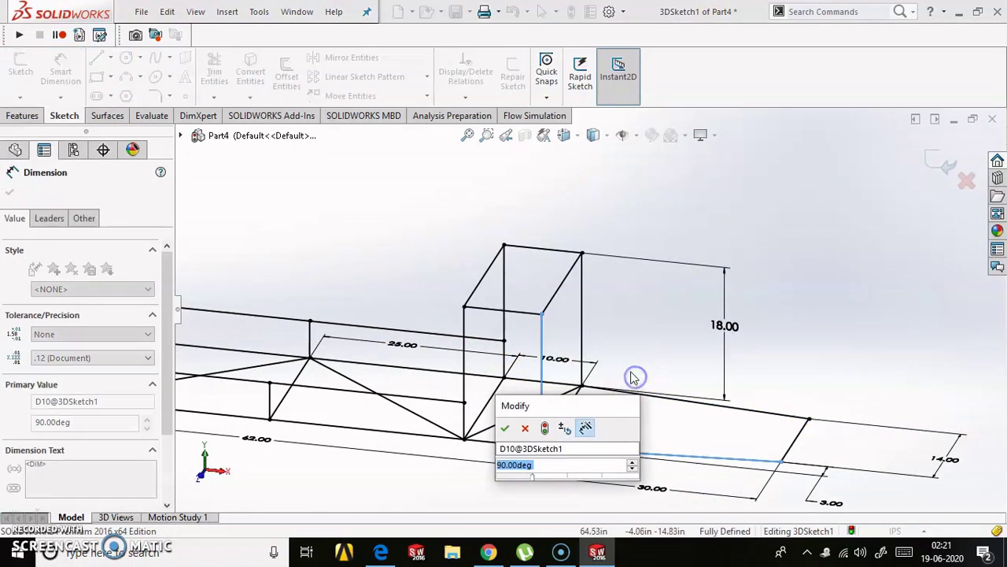
key("Return")
mouse_move(522, 461)
middle_mouse_down()
mouse_move(562, 153)
mouse_move(438, 383)
mouse_move(455, 326)
middle_mouse_up()
left_click(95, 60)
- Sketch four slanted upright lines rising from the box's top corners and middle joints
left_click(626, 311)
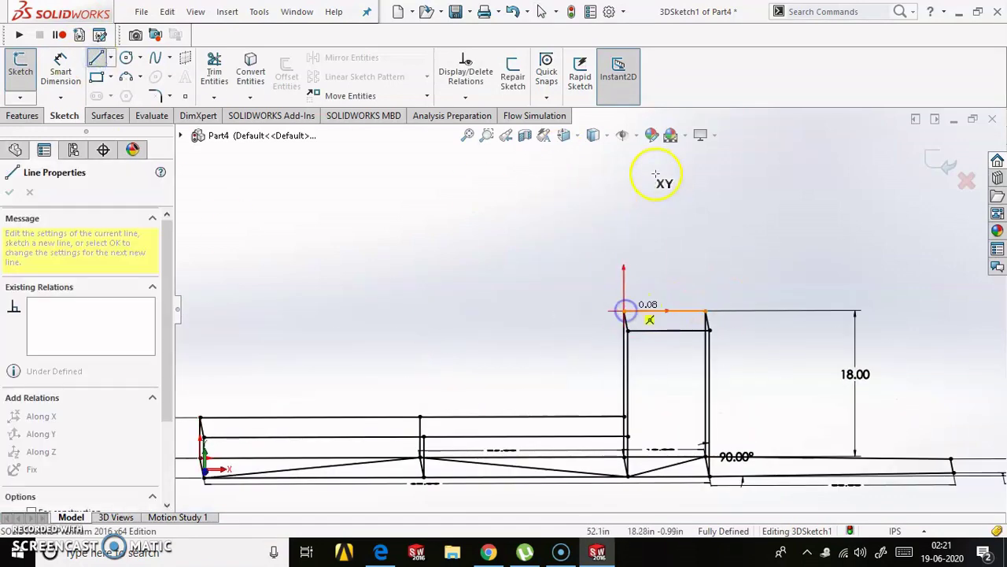
middle_click_drag(643, 166, 608, 219, "shift")
left_click(639, 209)
key("Escape")
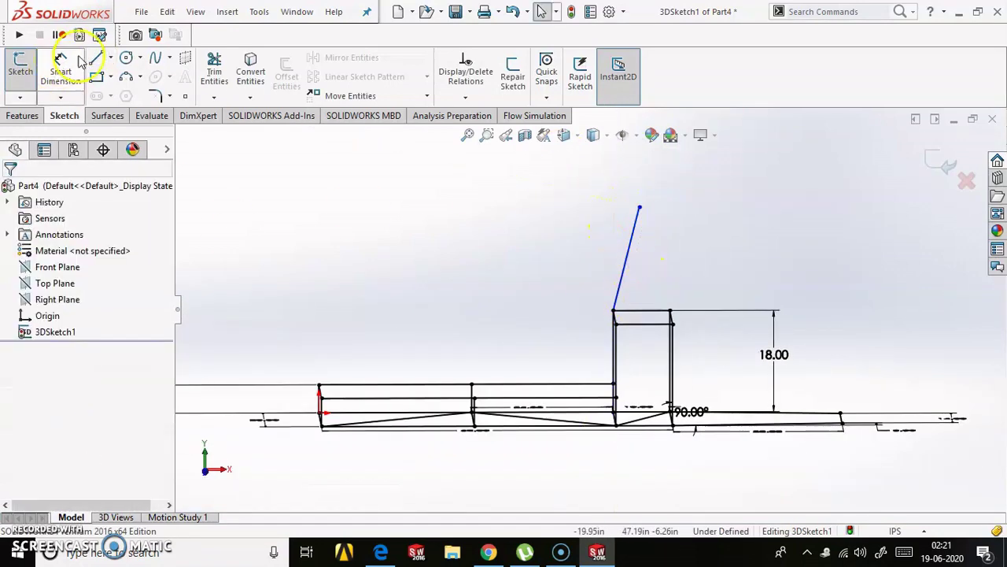
left_click(95, 60)
middle_click_drag(666, 330, 648, 340)
left_click(630, 194)
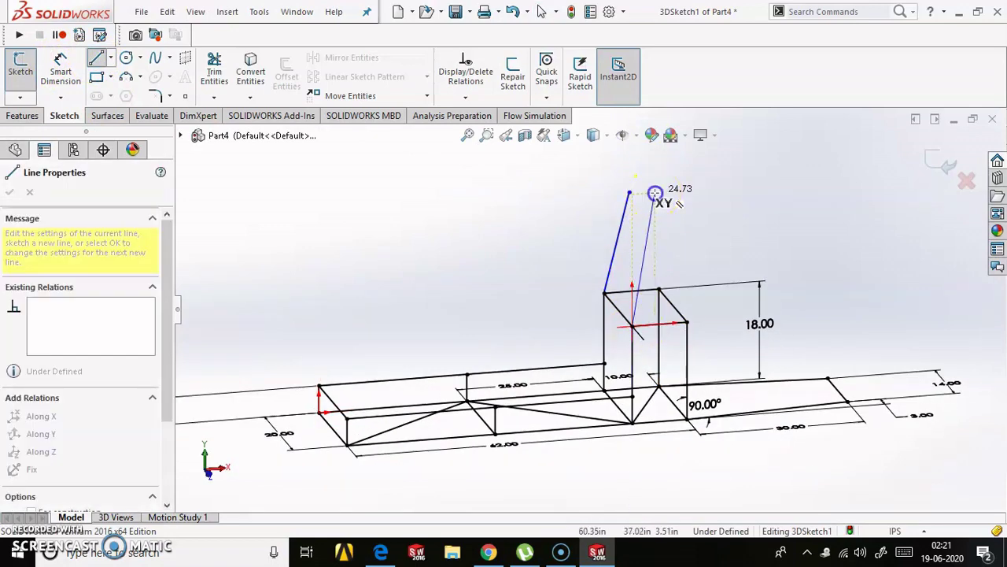
double_click(655, 193)
left_click(466, 370)
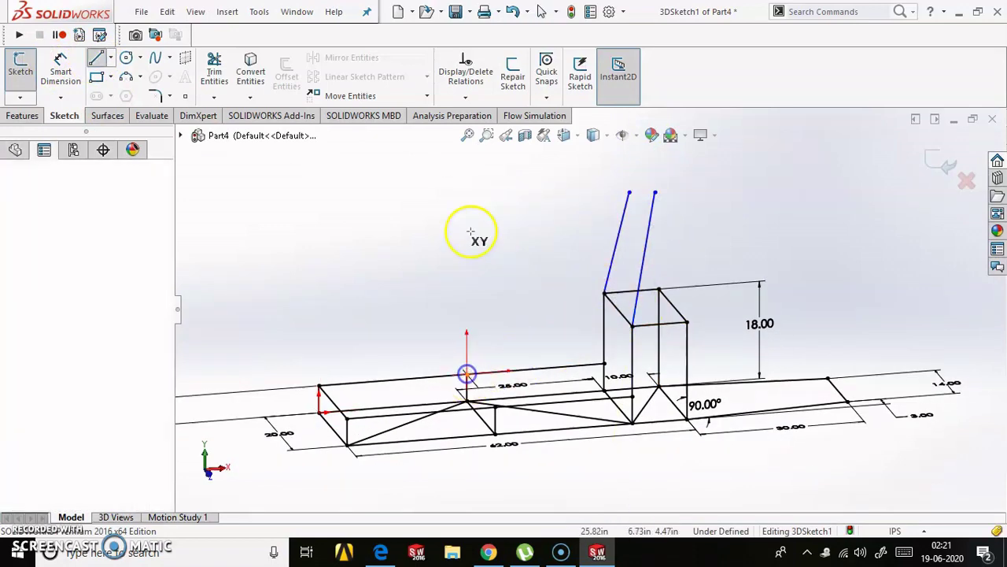
double_click(436, 202)
left_click(494, 408)
double_click(471, 213)
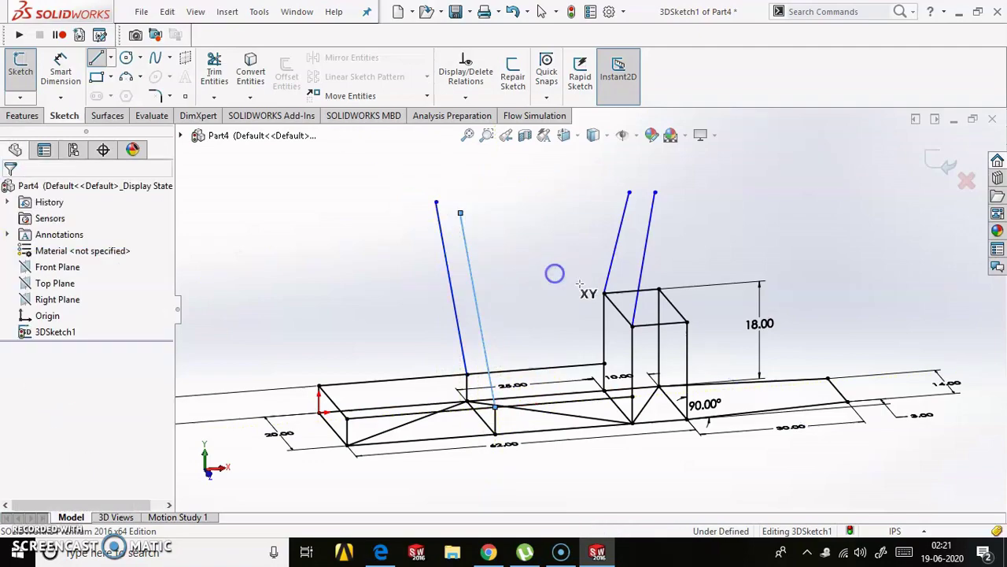
- Dimension the first two slanted uprights at 80° to the base frame
scroll(546, 383, "down", 5)
scroll(441, 363, "up", 2)
scroll(399, 352, "up", 2)
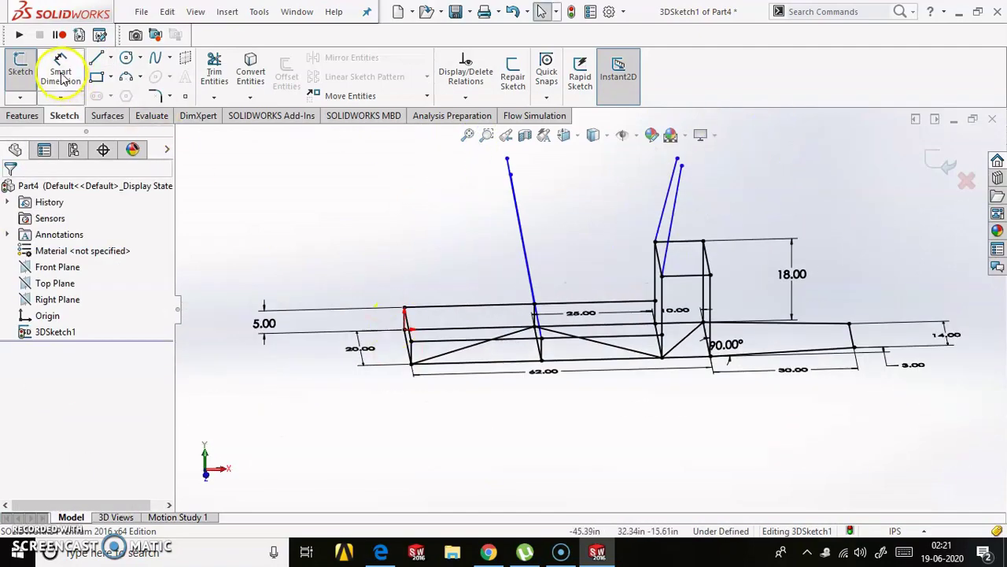
left_click(60, 67)
scroll(528, 428, "down", 2)
scroll(506, 292, "down", 2)
left_click(498, 291)
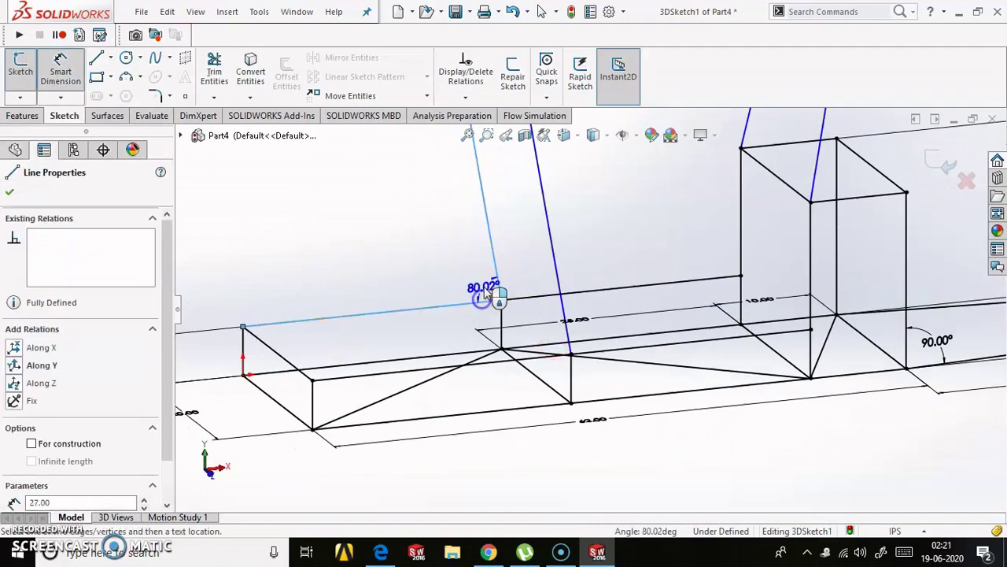
left_click(486, 292)
type("80")
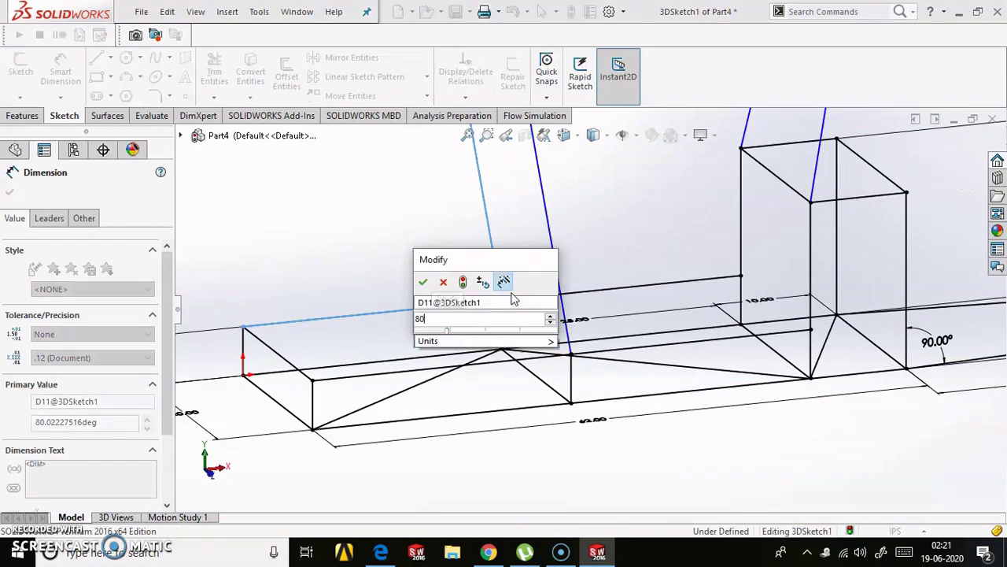
key("Return")
scroll(506, 292, "up", 1)
left_click(563, 283)
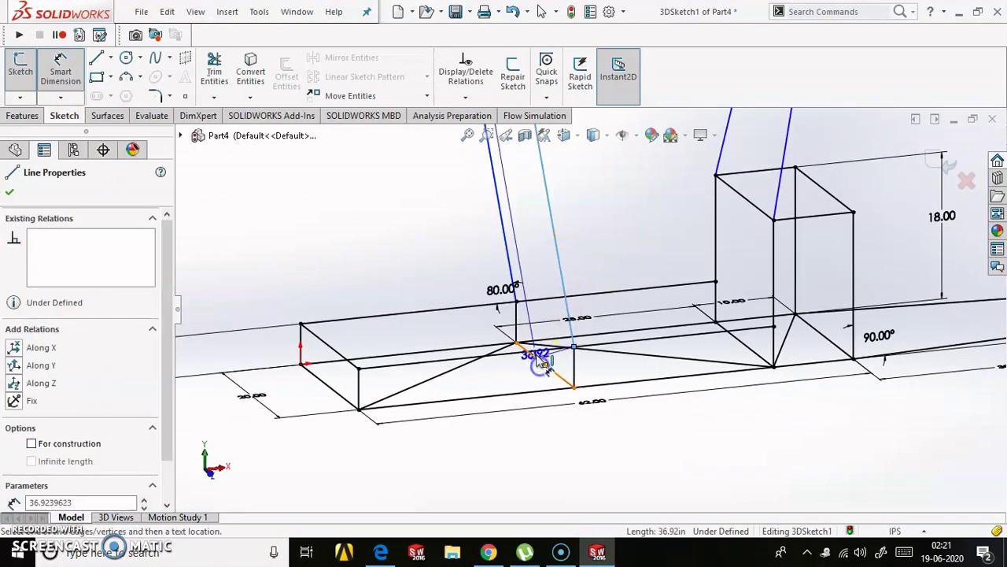
scroll(540, 350, "down", 2)
left_click(554, 354)
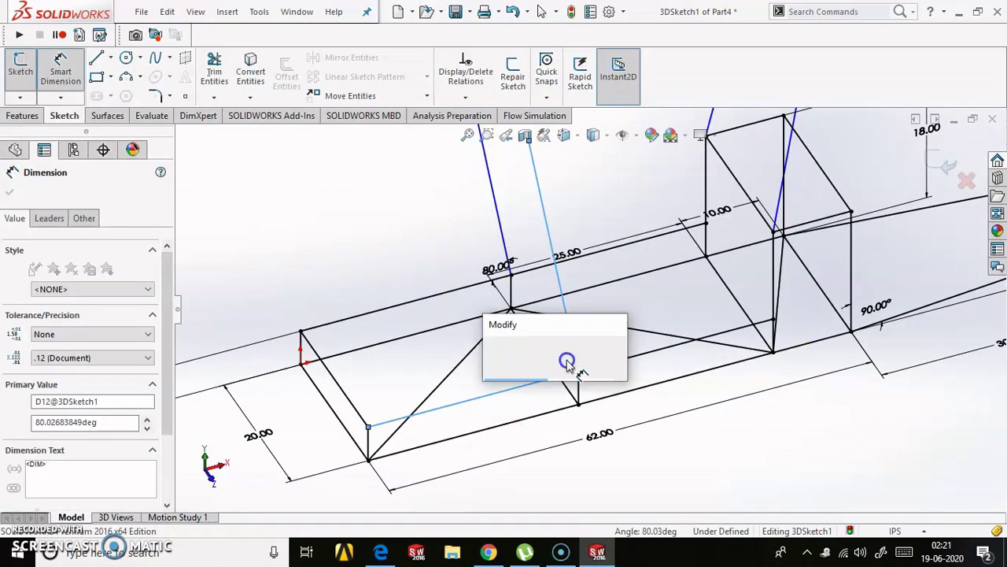
type("80")
key("Return")
- Dimension the remaining two inclined uprights at 80° to their base lines
scroll(692, 244, "up", 1)
scroll(693, 236, "up", 2)
scroll(669, 236, "down", 3)
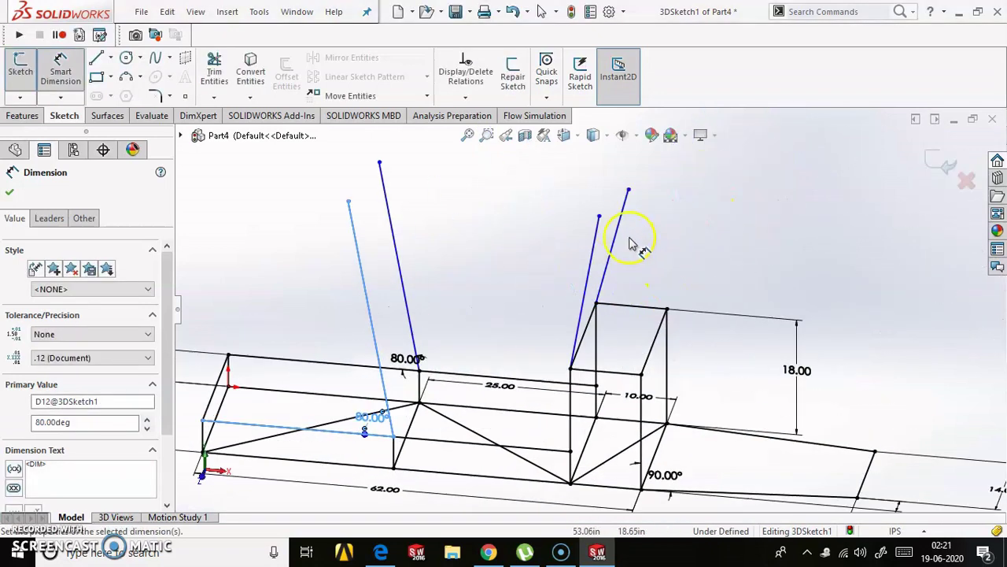
left_click(616, 236)
left_click(633, 284)
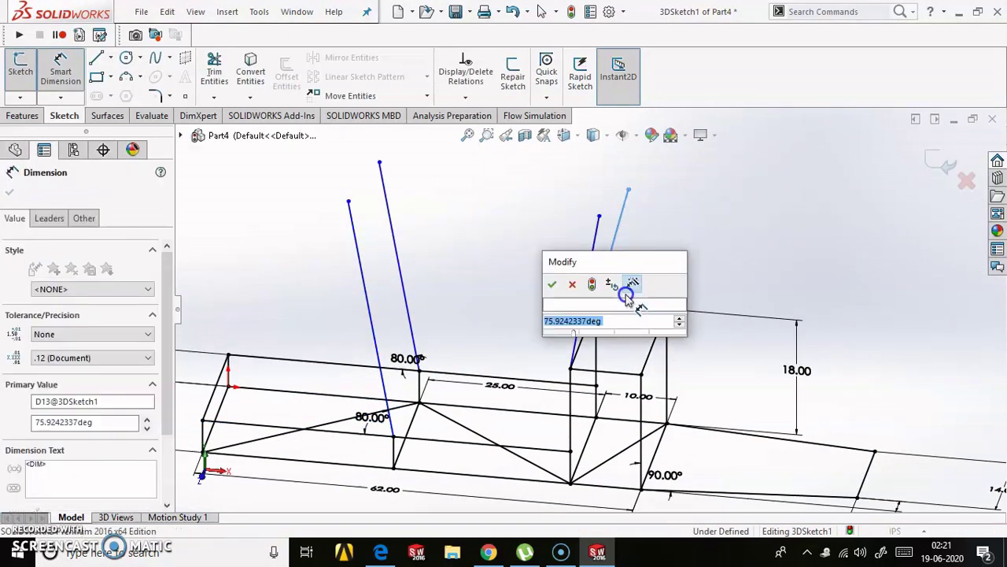
type("80")
key("Return")
left_click(602, 323)
left_click(596, 347)
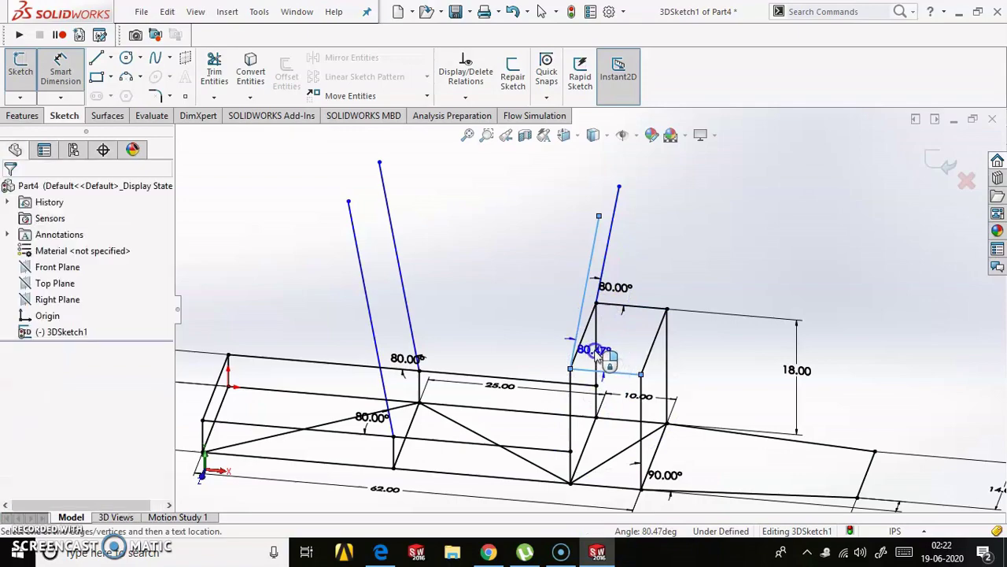
left_click(594, 353)
type("80")
key("Return")
- Make the two left inclined uprights equal in length
middle_click_drag(595, 360, 283, 386)
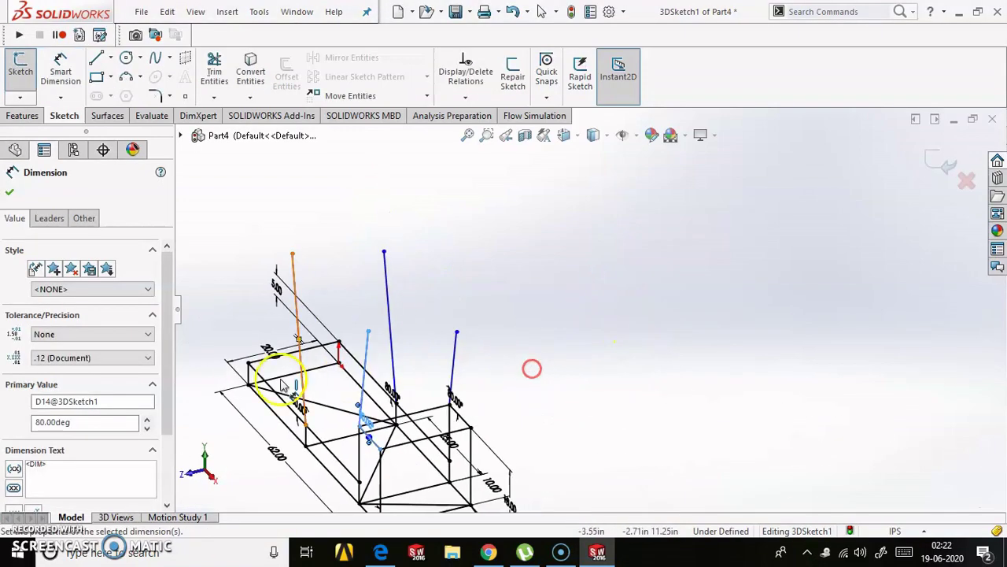
left_click(386, 425)
scroll(383, 417, "up", 3)
scroll(382, 416, "up", 2)
key("ctrl+1")
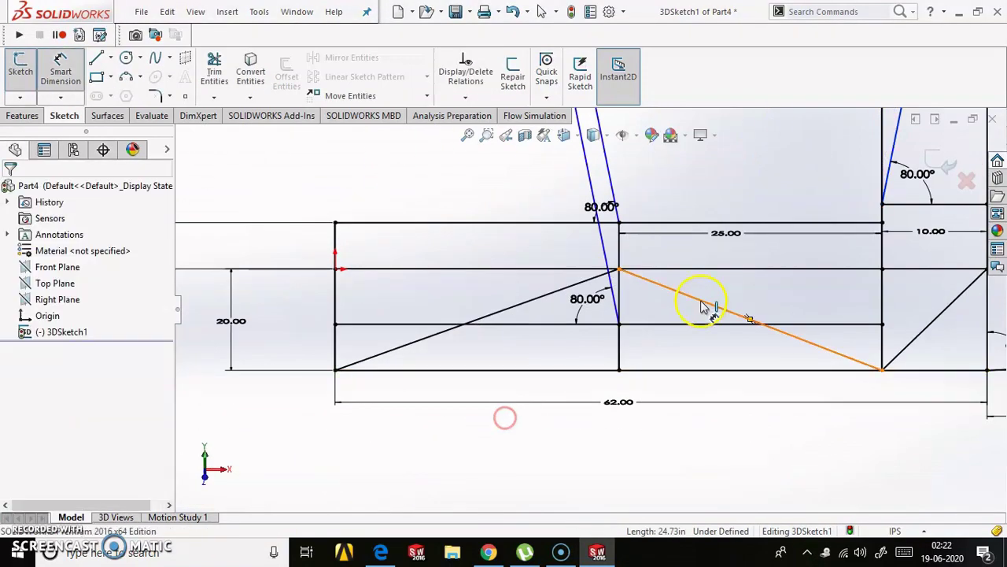
scroll(656, 266, "down", 3)
key("Escape")
mouse_move(654, 266)
middle_mouse_down()
mouse_move(666, 218)
mouse_move(620, 297)
middle_mouse_up()
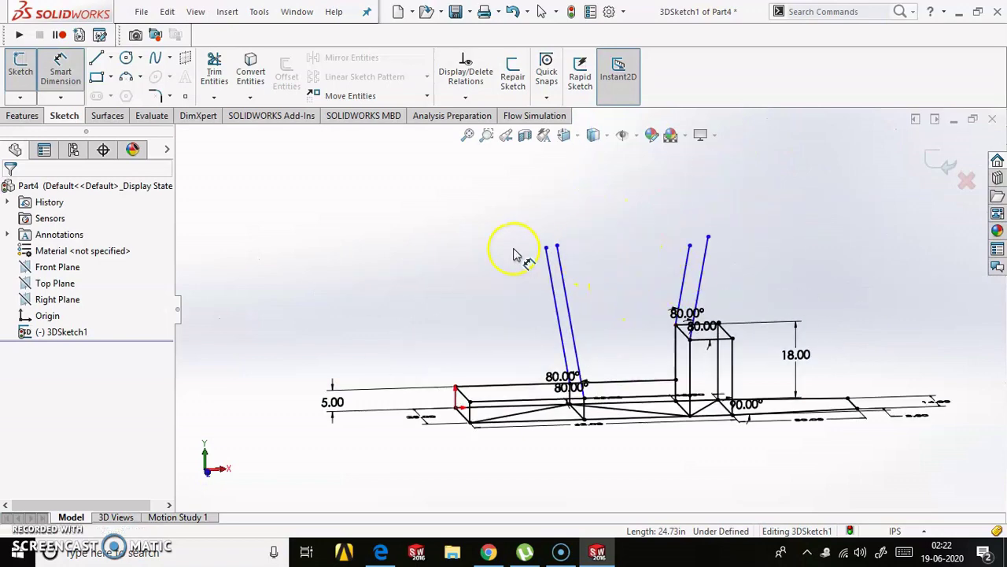
left_click(682, 266)
left_click(697, 270, "ctrl")
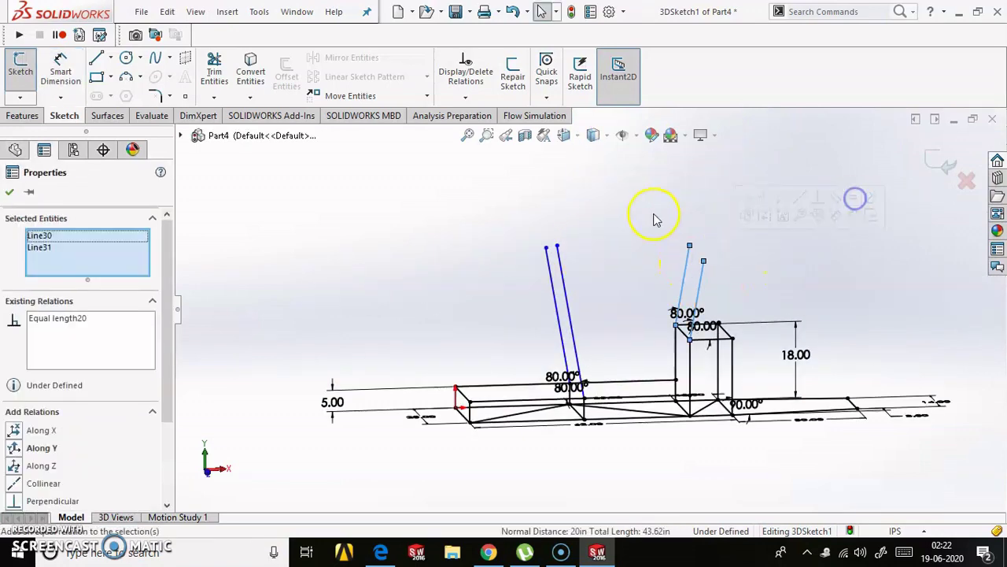
left_click(558, 198)
left_click(549, 263)
left_click(560, 259, "ctrl")
left_click(698, 202)
left_click(425, 249)
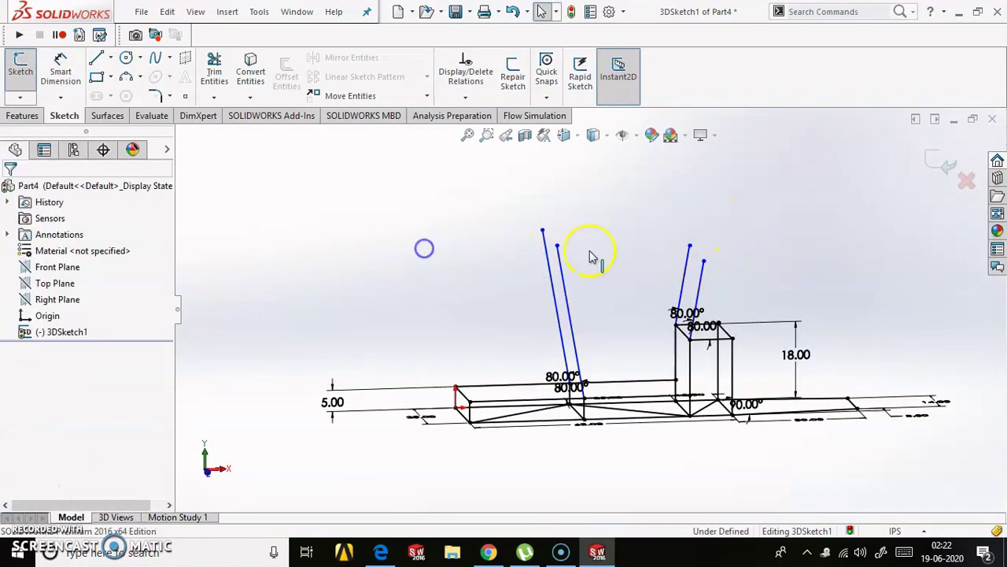
- Dimension the upright tops 45 and 43 above the base line
left_click(551, 285)
left_click(555, 452)
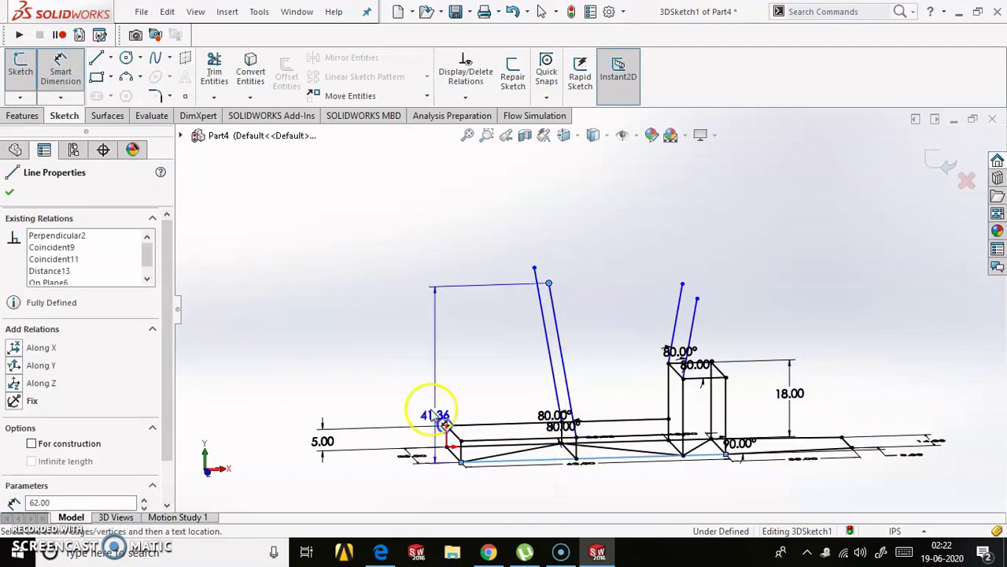
left_click(317, 383)
type("45")
key("Return")
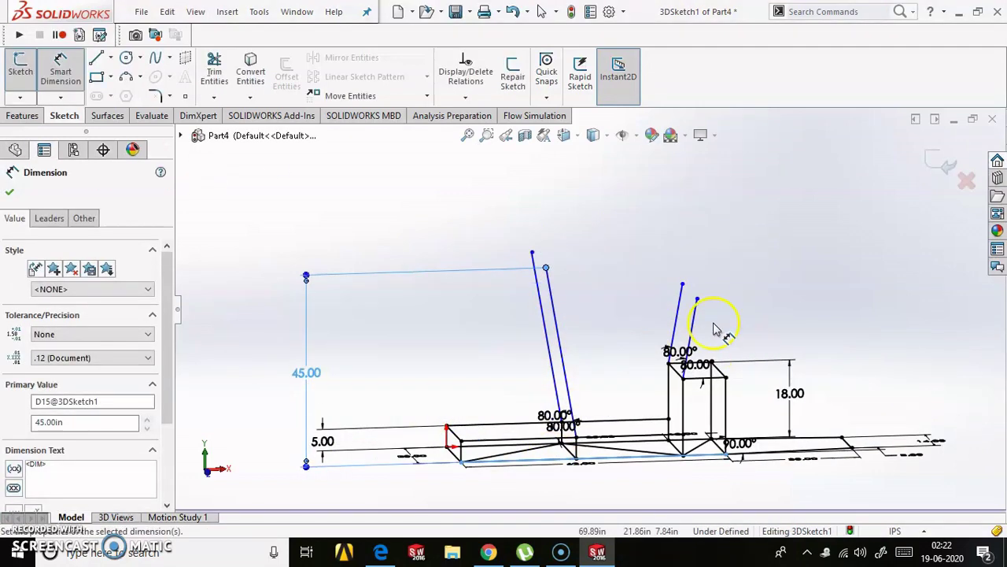
left_click(929, 442)
left_click(933, 387)
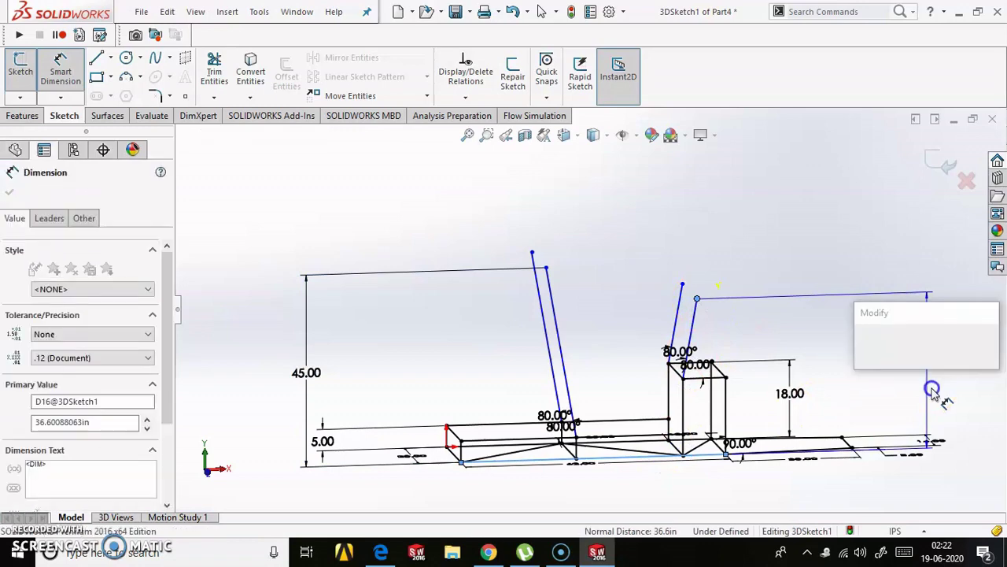
key("Escape")
scroll(567, 465, "down", 6)
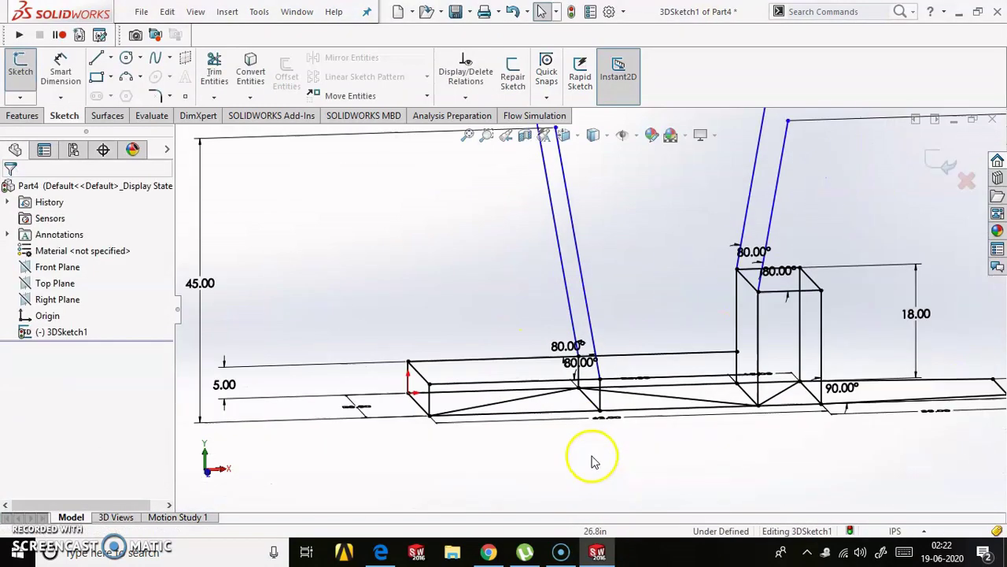
- Draw two short vertical lines standing on the base frame edges
left_click(99, 61)
left_click(569, 362)
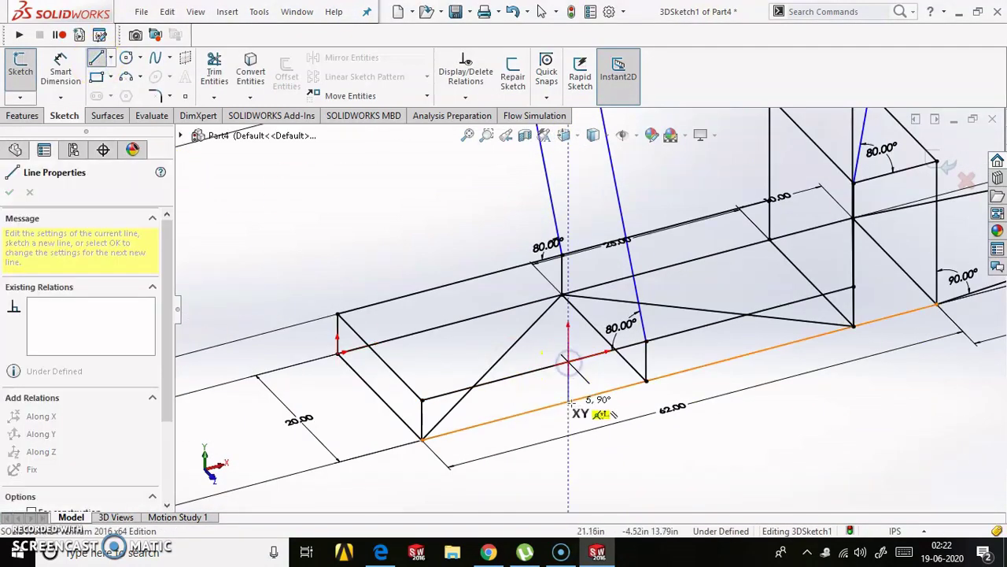
double_click(569, 403)
left_click(489, 273)
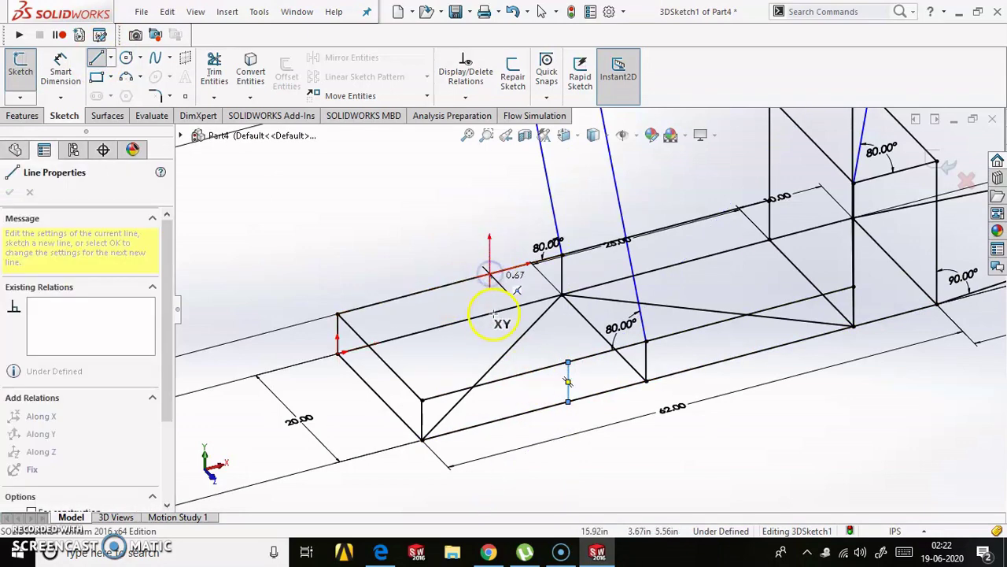
double_click(490, 315)
key("Escape")
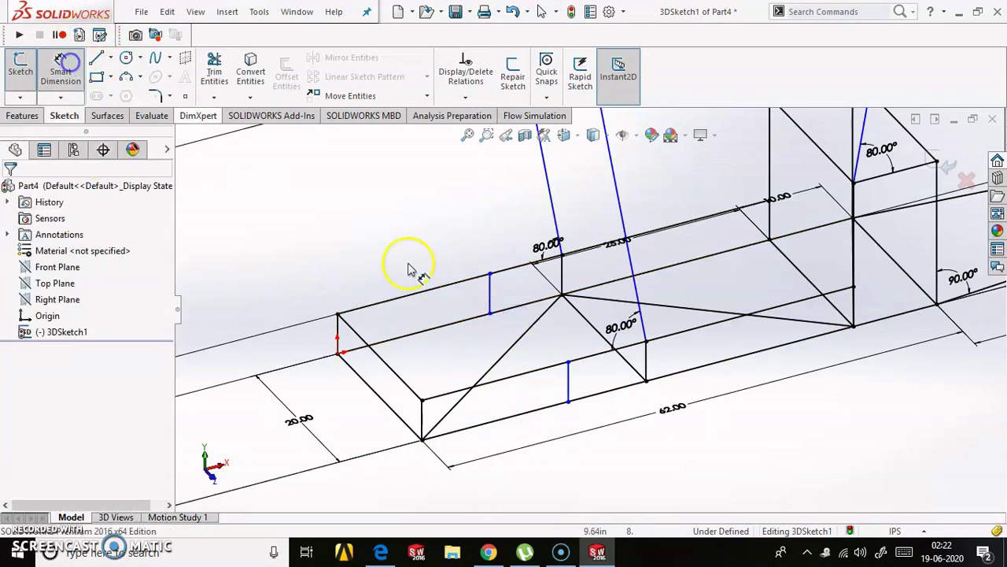
- Position each short vertical line 11 from its neighbouring joint
left_click_drag(490, 314, 560, 298)
left_click(535, 351)
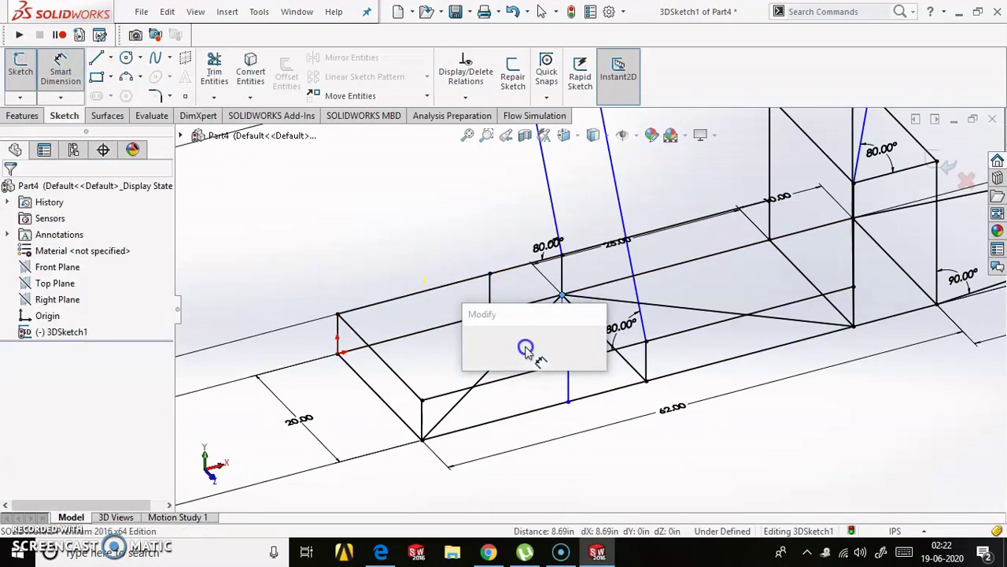
type("11")
key("Return")
left_click(648, 382)
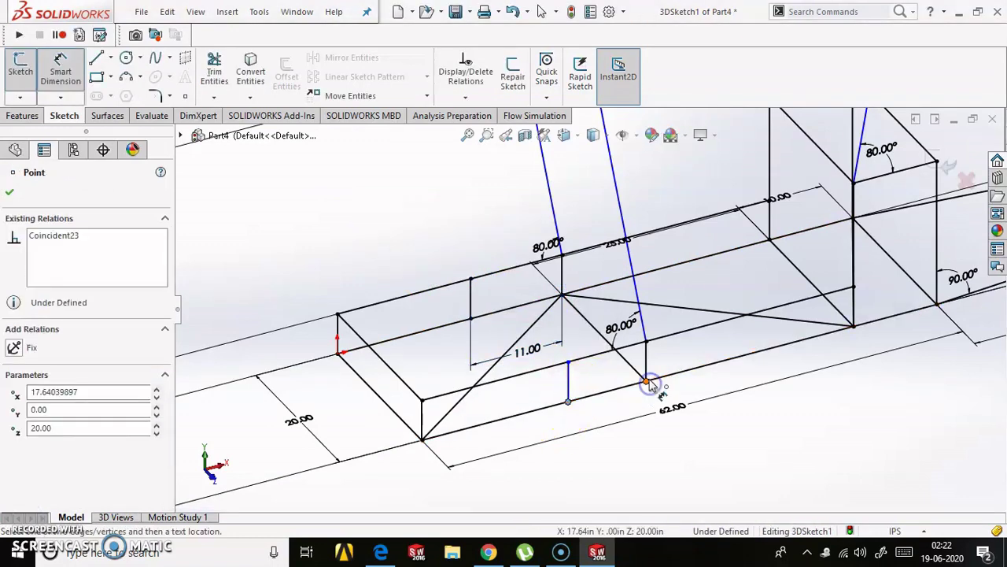
left_click(616, 459)
type("11")
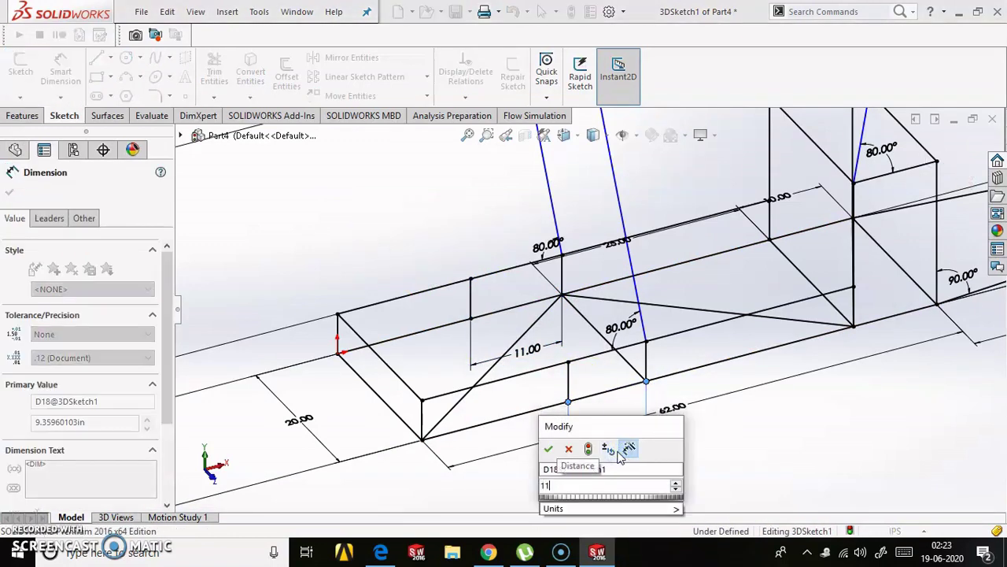
key("Return")
scroll(619, 333, "up", 2)
- Draw two vertical construction centerlines rising from the base frame edges
left_click(126, 93)
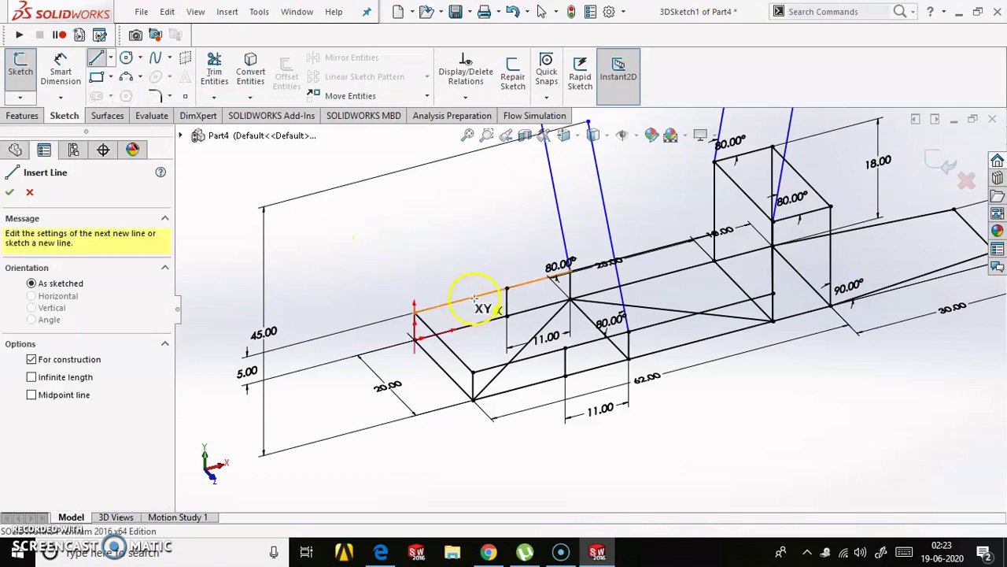
left_click(537, 280)
left_click(540, 222)
scroll(540, 222, "up", 2)
scroll(529, 193, "up", 2)
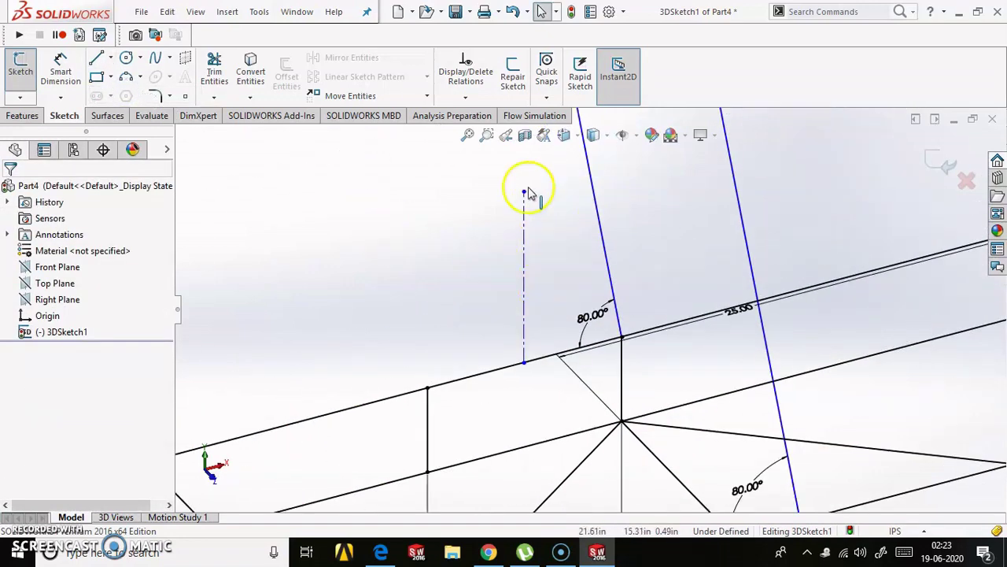
scroll(558, 373, "down", 4)
left_click(125, 95)
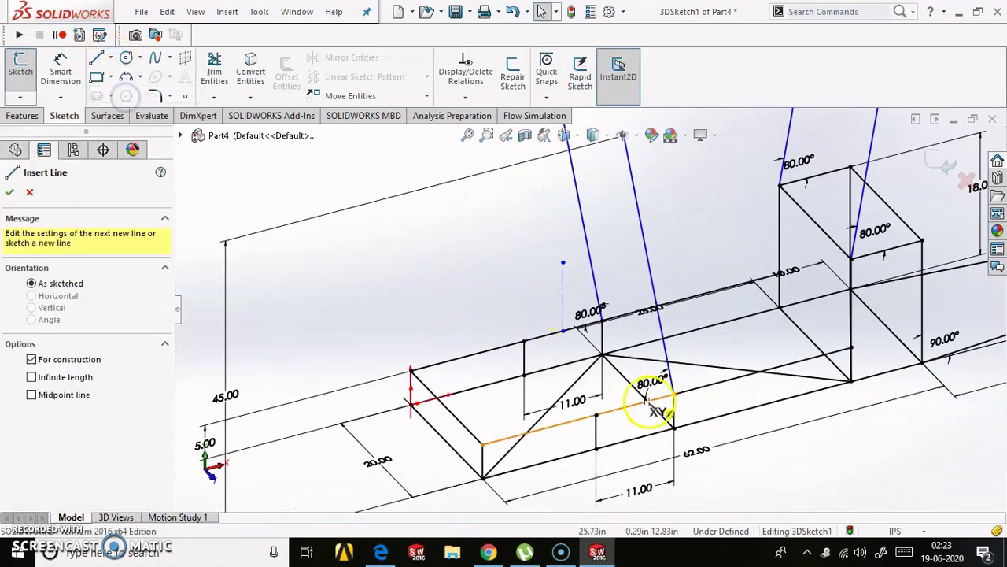
left_click(632, 405)
left_click(633, 329)
scroll(652, 352, "up", 2)
scroll(652, 351, "up", 1)
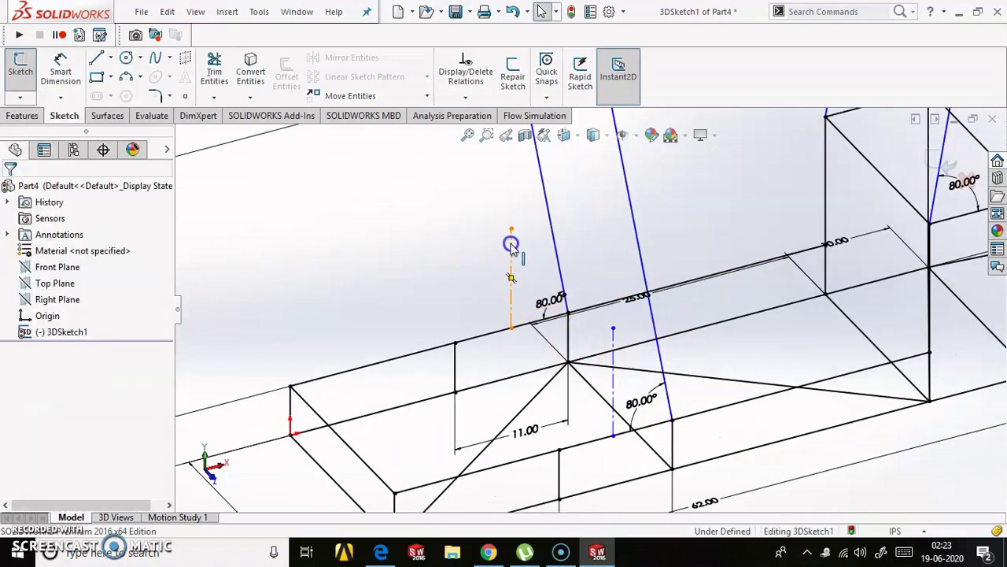
left_click(512, 236)
left_click(613, 342, "ctrl")
left_click(381, 292)
scroll(381, 293, "down", 2)
- Give the first centerline a height dimension of 8
left_click(60, 69)
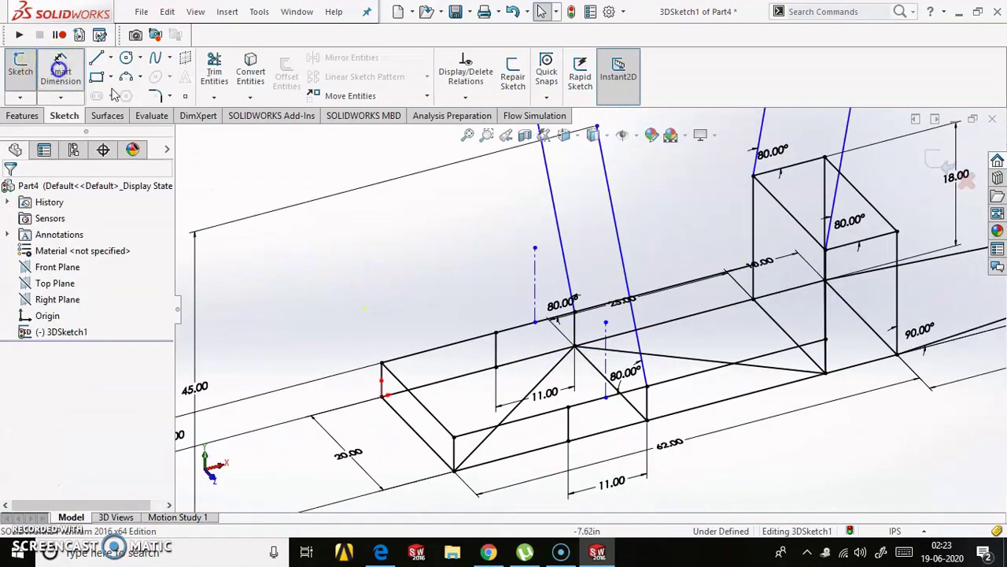
left_click(535, 266)
left_click(250, 356)
type("8")
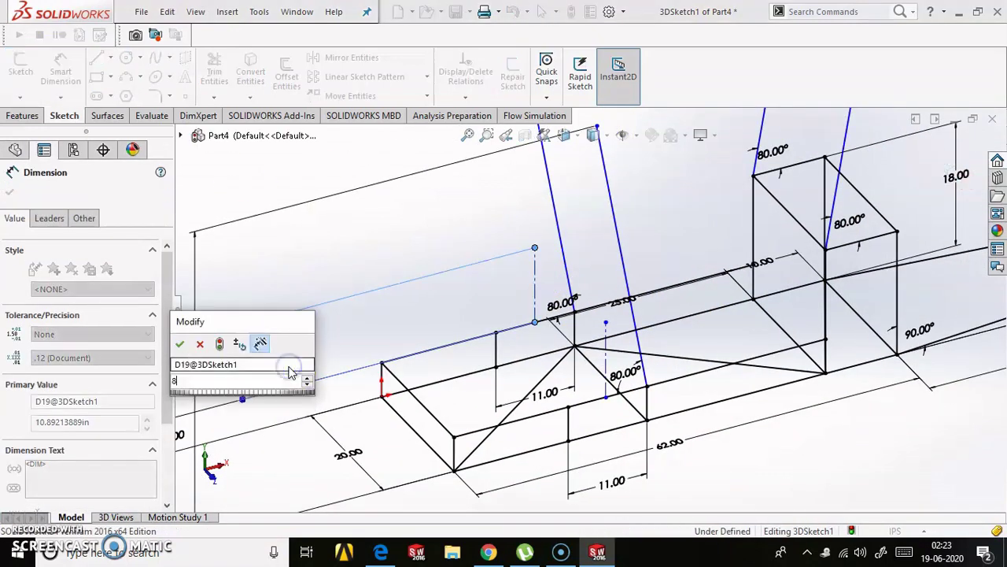
key("Return")
left_click(20, 59)
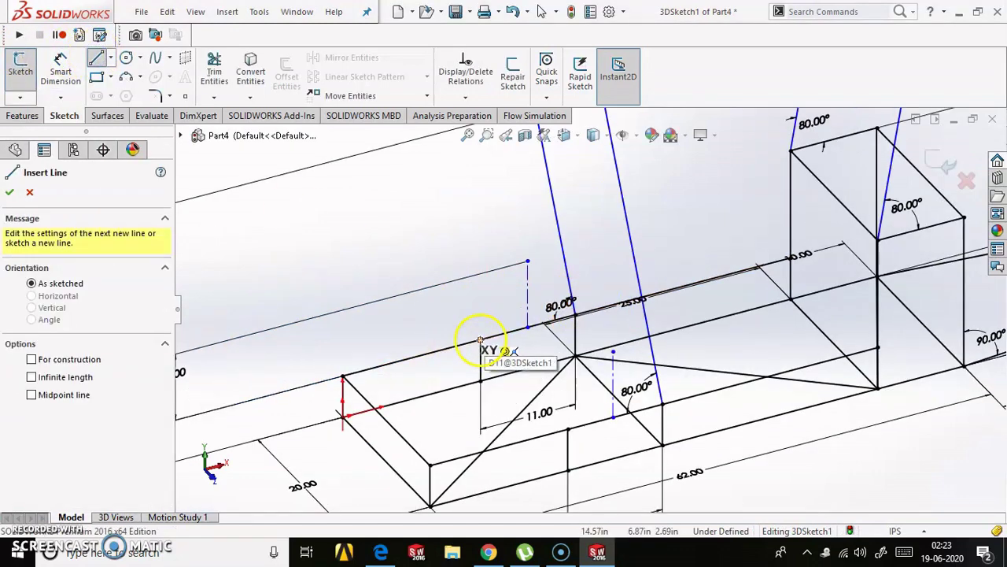
left_click(482, 342)
key("Escape")
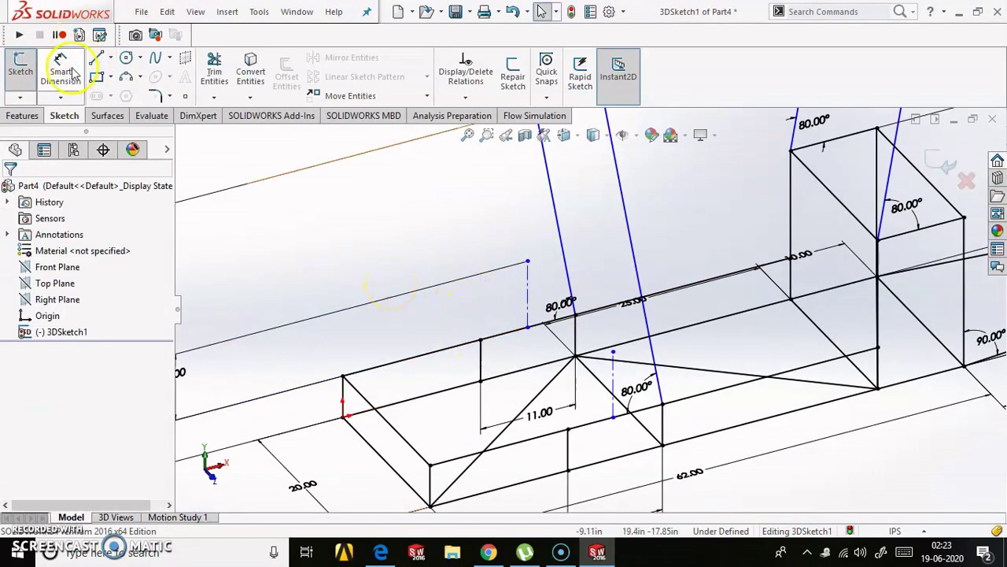
- Place the first centerline 5.50 from the short upright and begin the second's offset
left_click(528, 330)
double_click(507, 361)
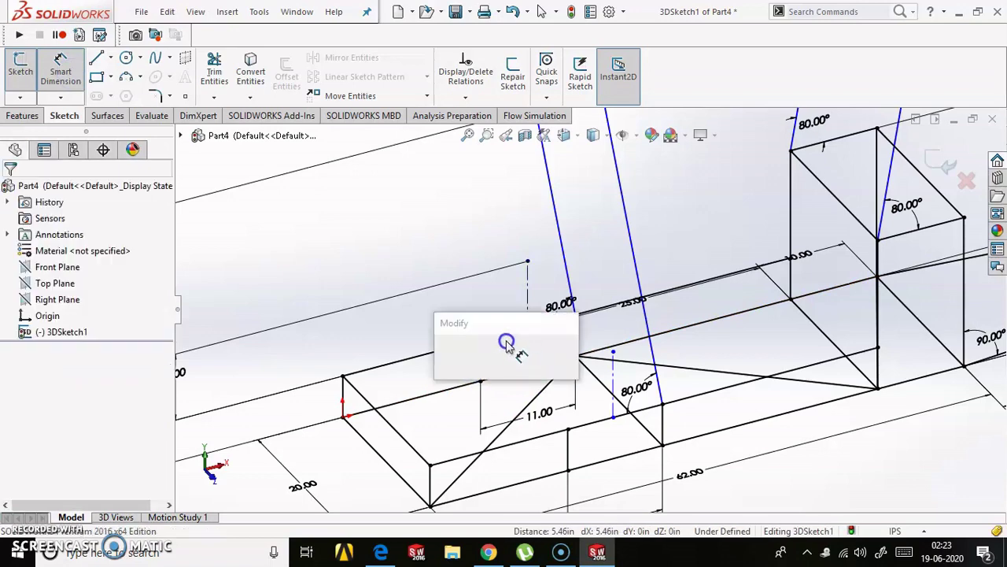
type("5.5")
left_click(446, 356)
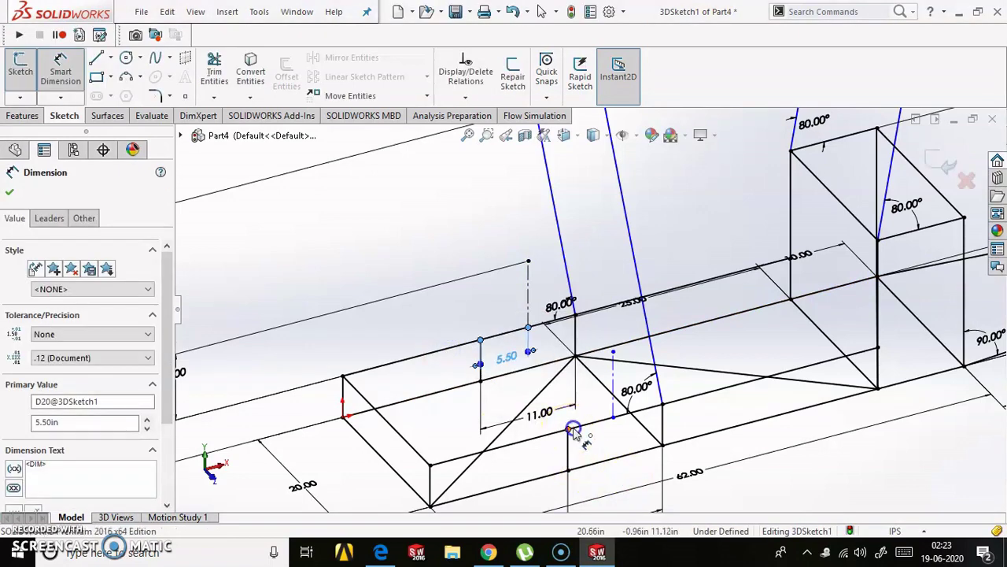
left_click(607, 443)
left_click(590, 447)
- Enter 11 for the second offset, sketch a brace line, and undo the over-definition
type("11")
key("Return")
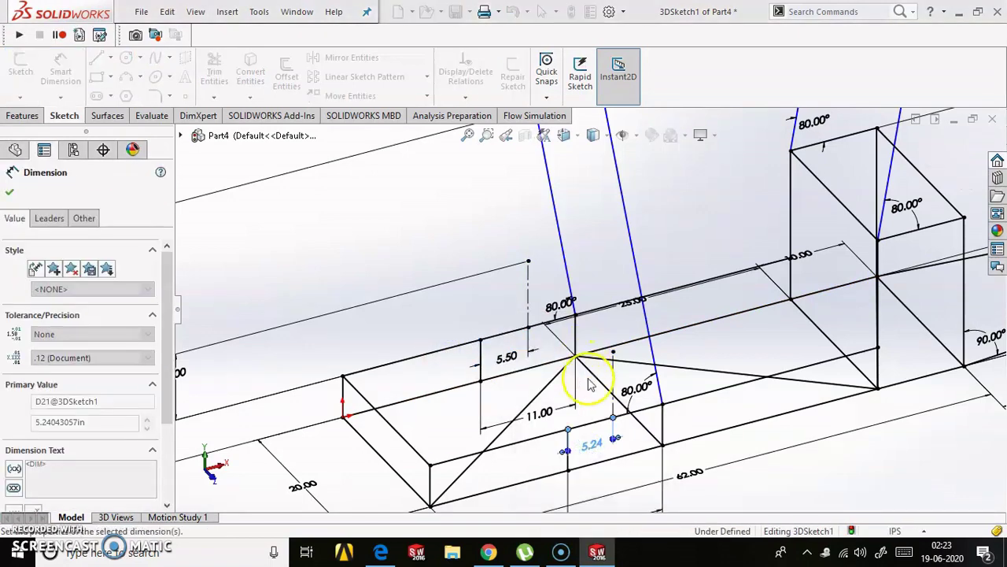
left_click(95, 61)
left_click(449, 288)
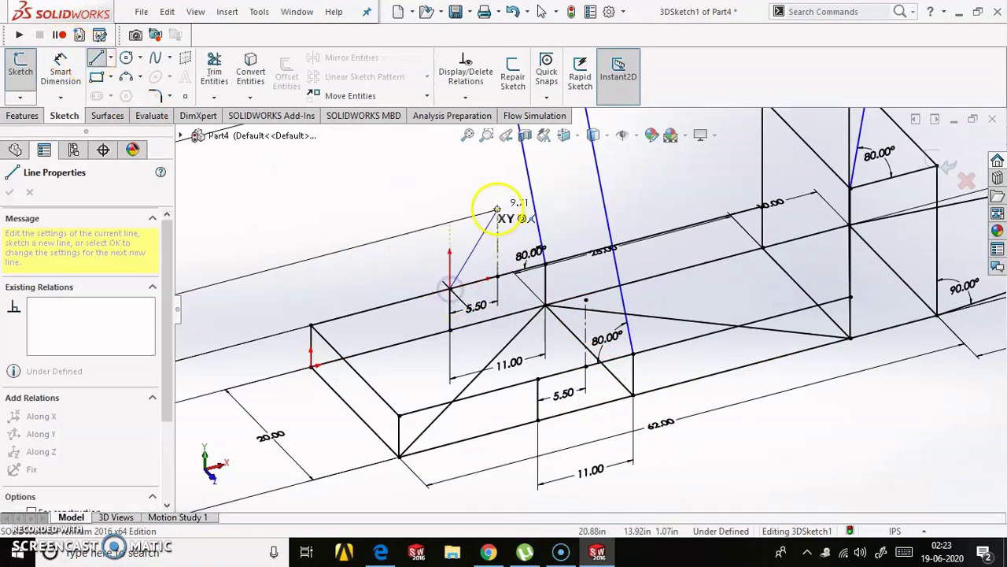
left_click(545, 266)
left_click(534, 353)
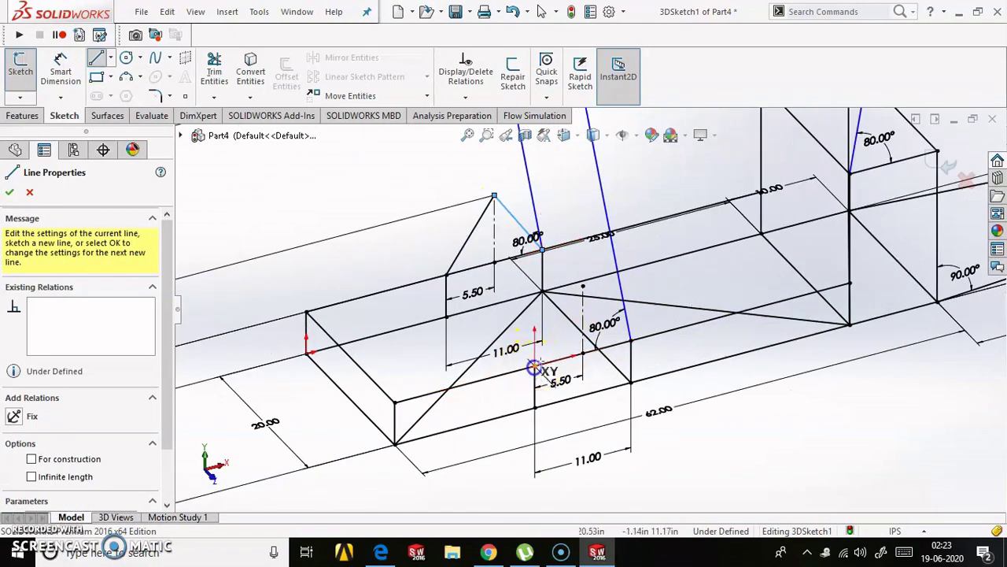
left_click(589, 295)
mouse_move(589, 295)
middle_mouse_down()
mouse_move(526, 394)
mouse_move(573, 386)
middle_mouse_up()
key("Escape")
key("ctrl+z")
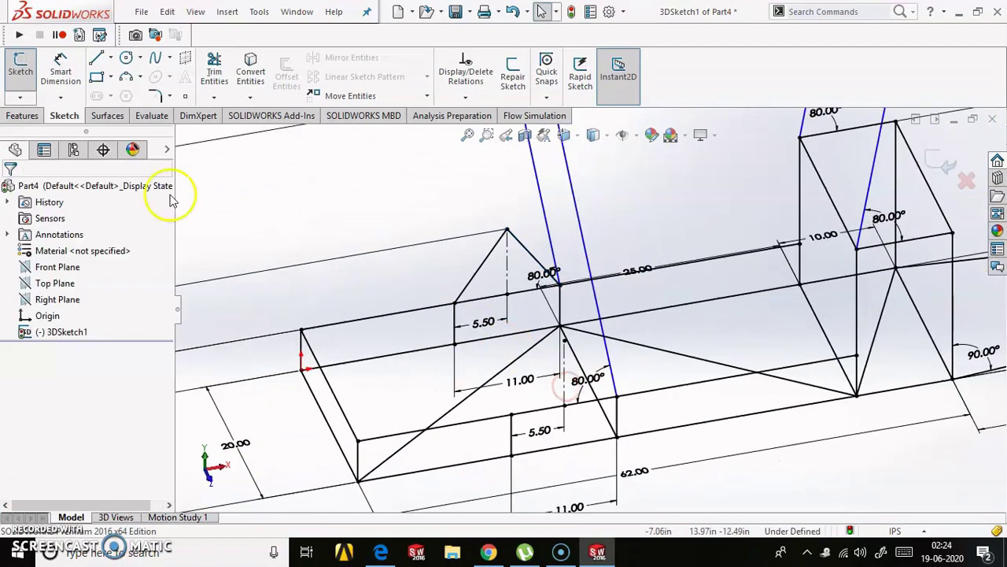
- Draw diagonal lines from the base joints and front-left corner up to the triangle peaks
left_click(95, 57)
left_click_drag(616, 395, 564, 339)
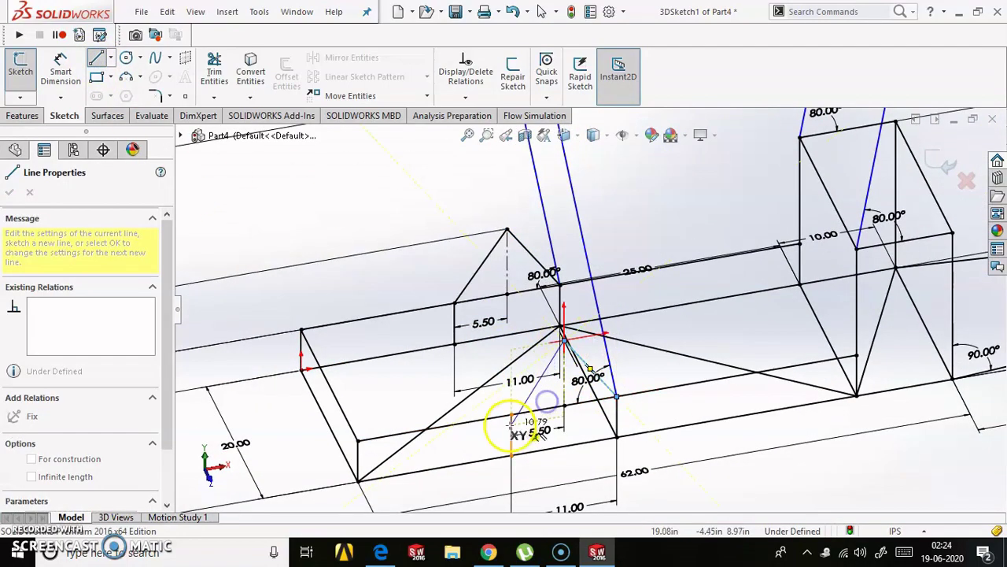
key("Escape")
middle_click_drag(551, 386, 582, 393)
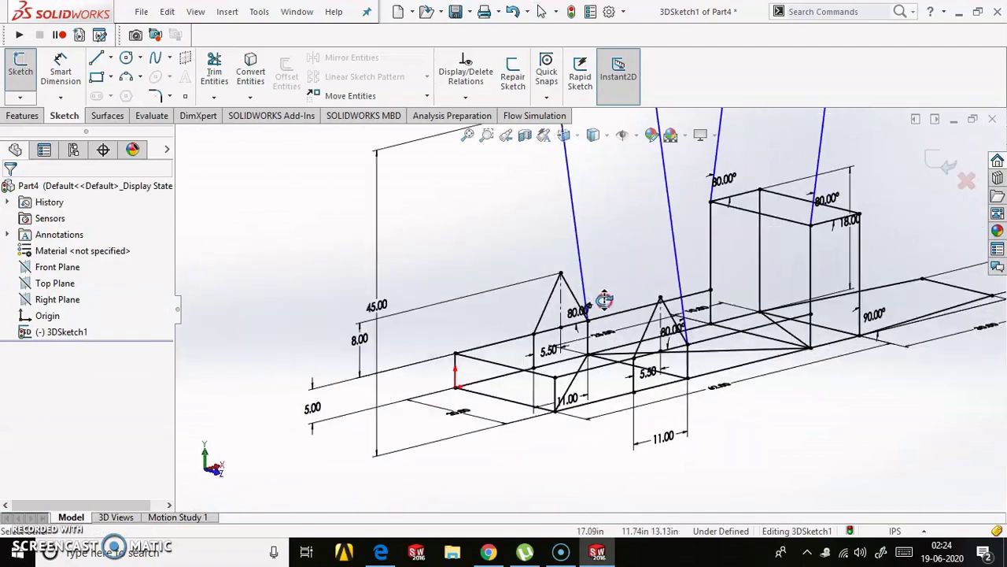
left_click(82, 93)
left_click(461, 374)
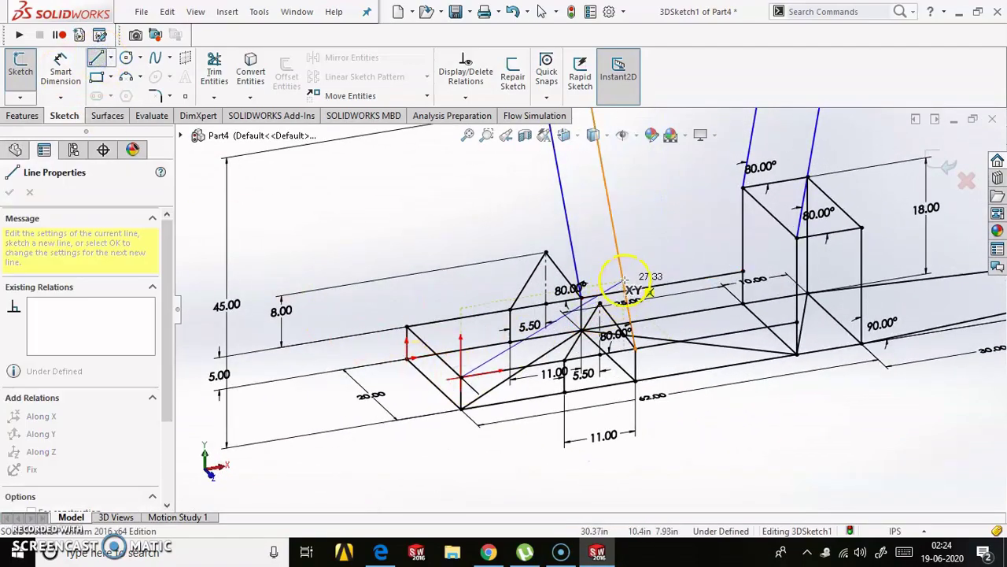
scroll(629, 295, "down", 3)
scroll(647, 319, "down", 1)
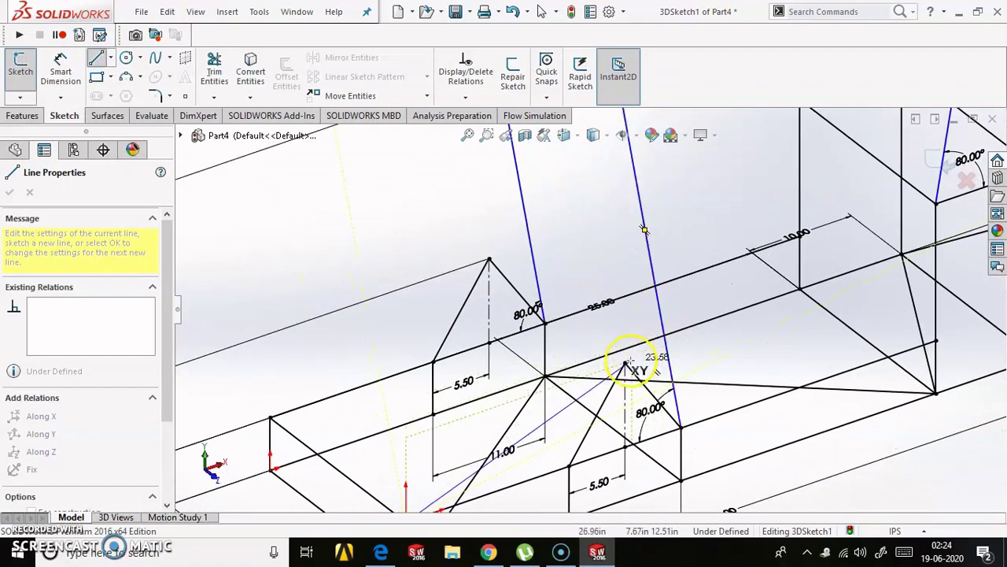
key("Escape")
left_click(166, 39)
left_click(98, 59)
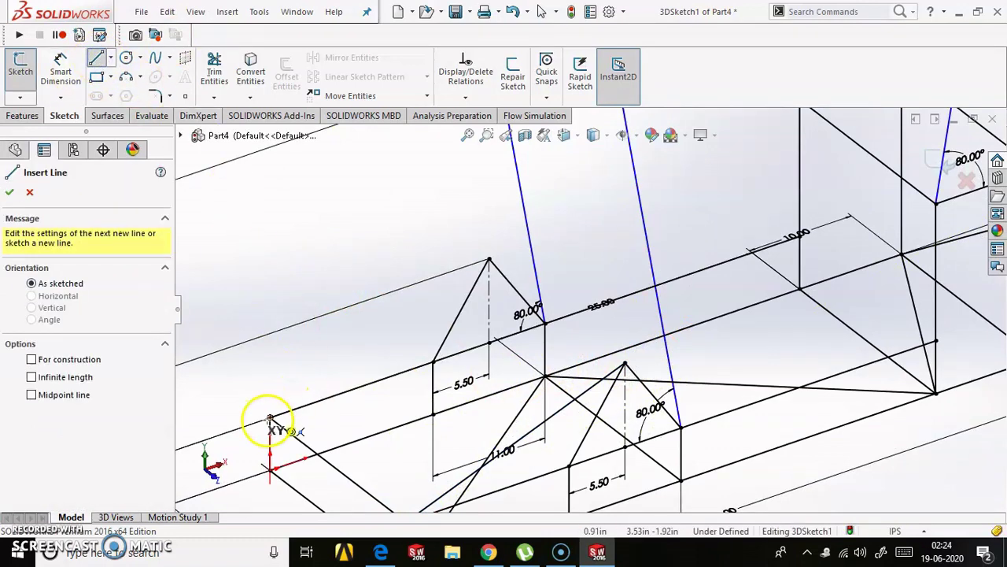
left_click(270, 417)
- Extend the front box's corner diagonals to reach the inclined members
left_click(214, 96)
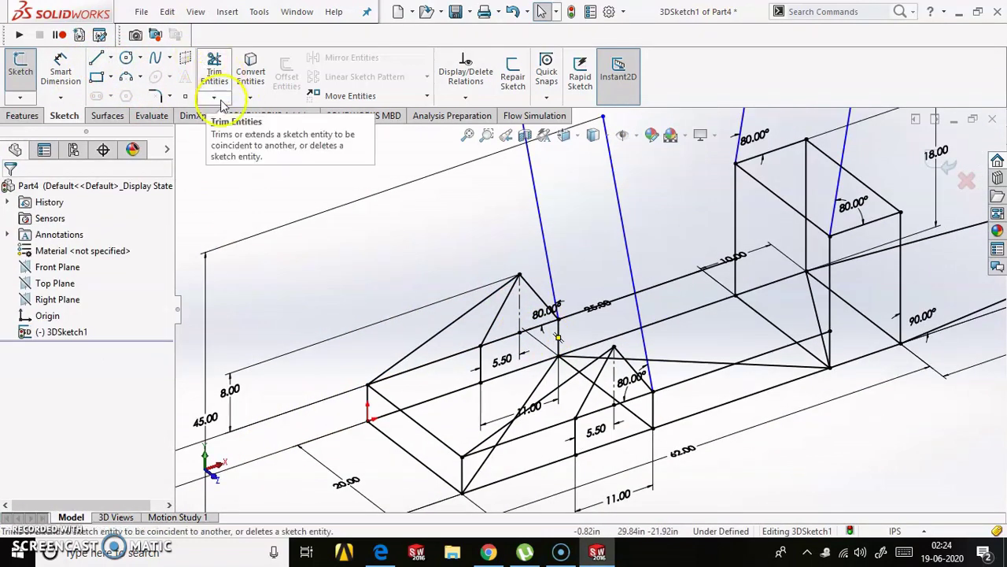
left_click(233, 133)
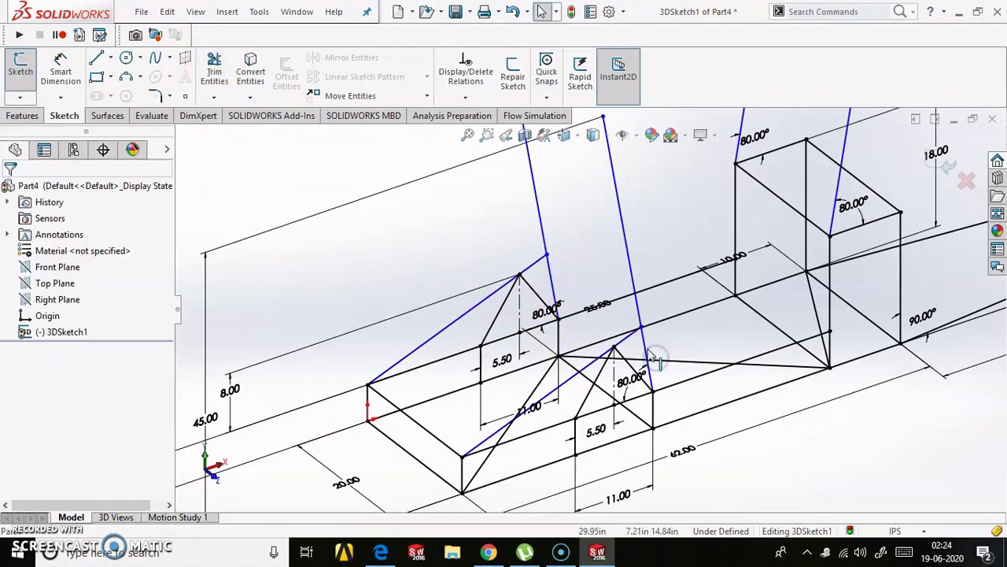
scroll(653, 359, "down", 3)
left_click(453, 232)
scroll(495, 260, "down", 2)
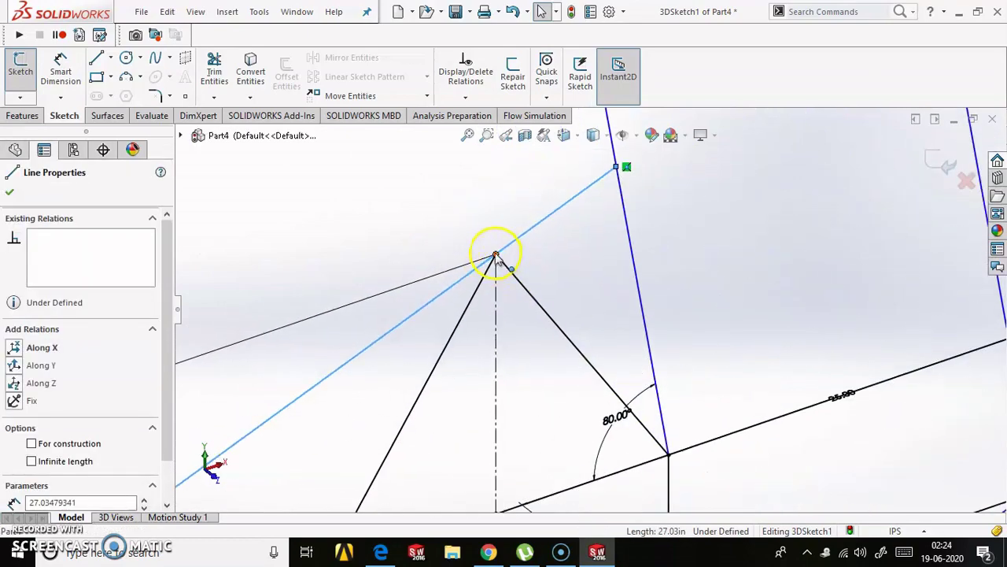
left_click(496, 255, "ctrl")
- Make a diagonal's endpoint coincident with the inclined member
key("Escape")
scroll(477, 252, "up", 3)
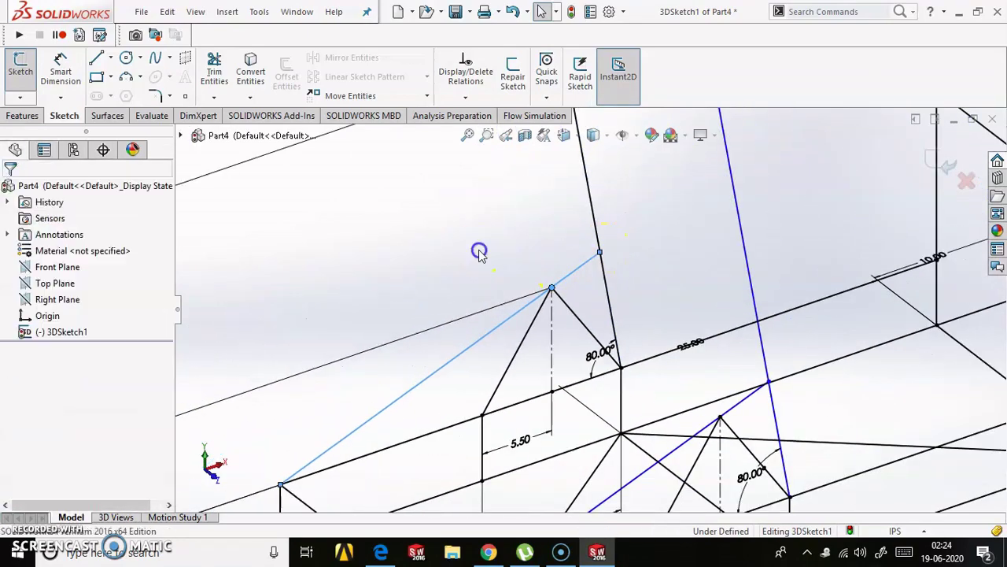
scroll(697, 389, "down", 3)
key("l")
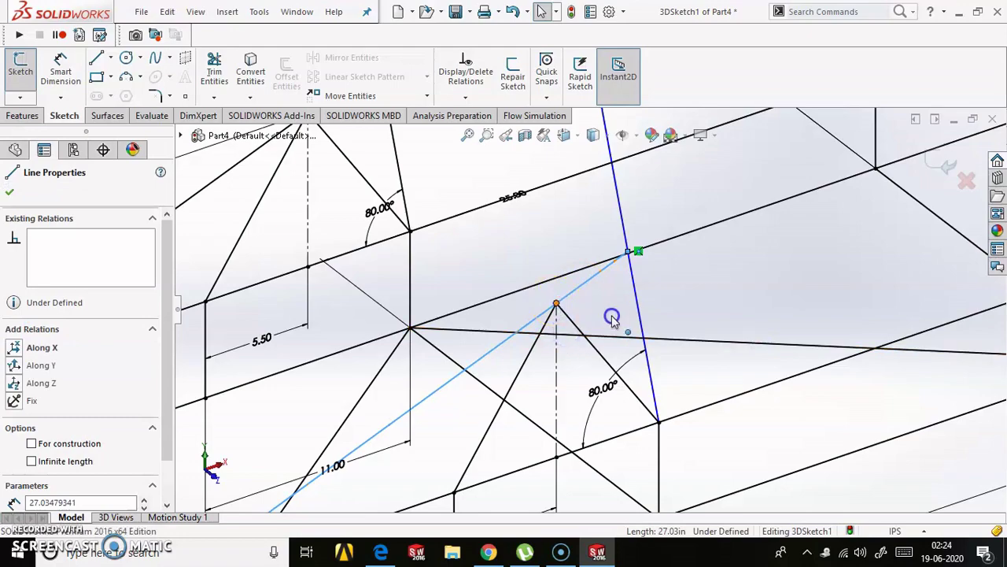
left_click(614, 238, "ctrl")
left_click(620, 236)
scroll(591, 308, "up", 3)
scroll(338, 255, "up", 2)
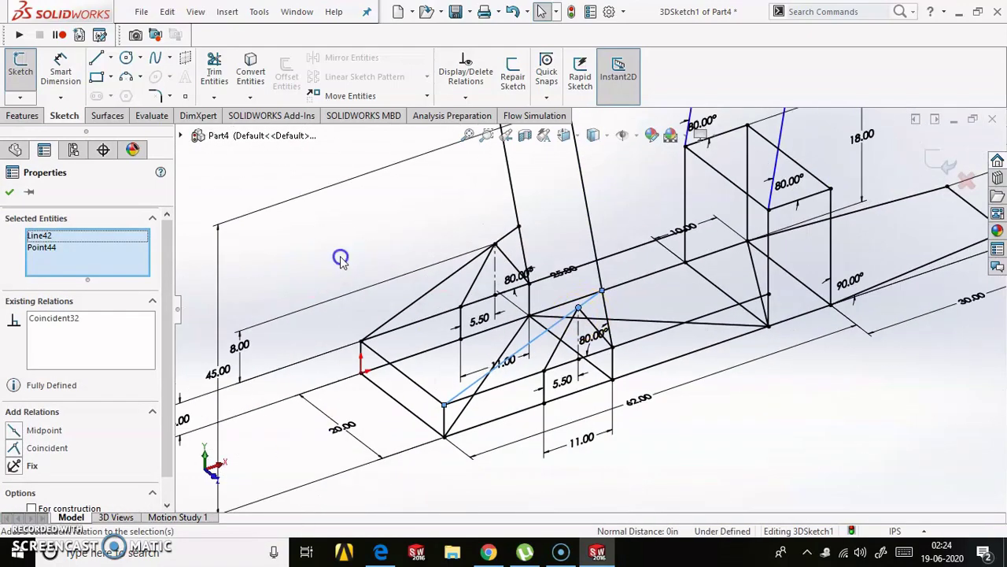
key("Escape")
scroll(533, 302, "down", 3)
- Start brace lines at the box corners, then cancel and turn the view toward the frame front
middle_click_drag(533, 301, 477, 335)
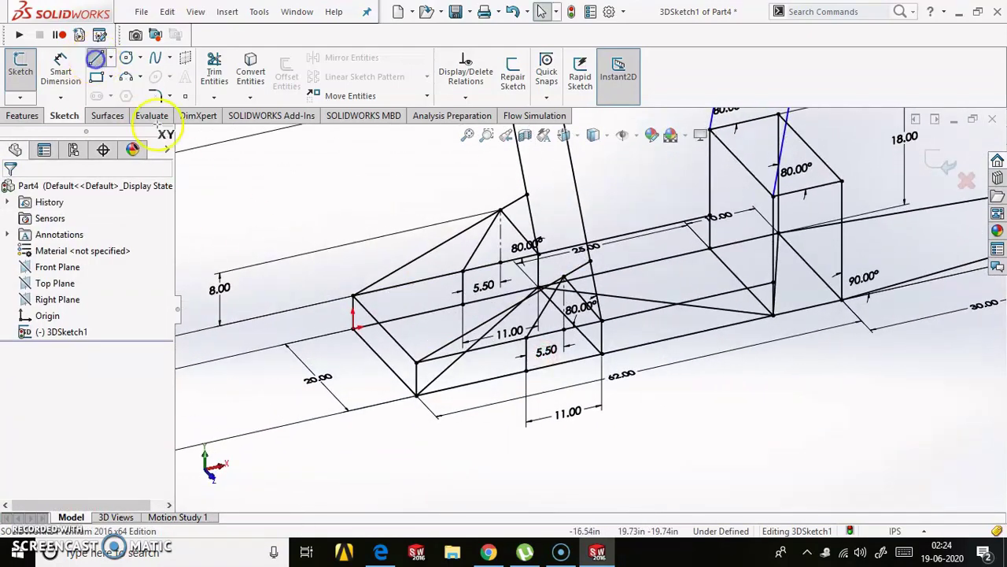
left_click(354, 297)
left_click(472, 308)
scroll(562, 319, "up", 2)
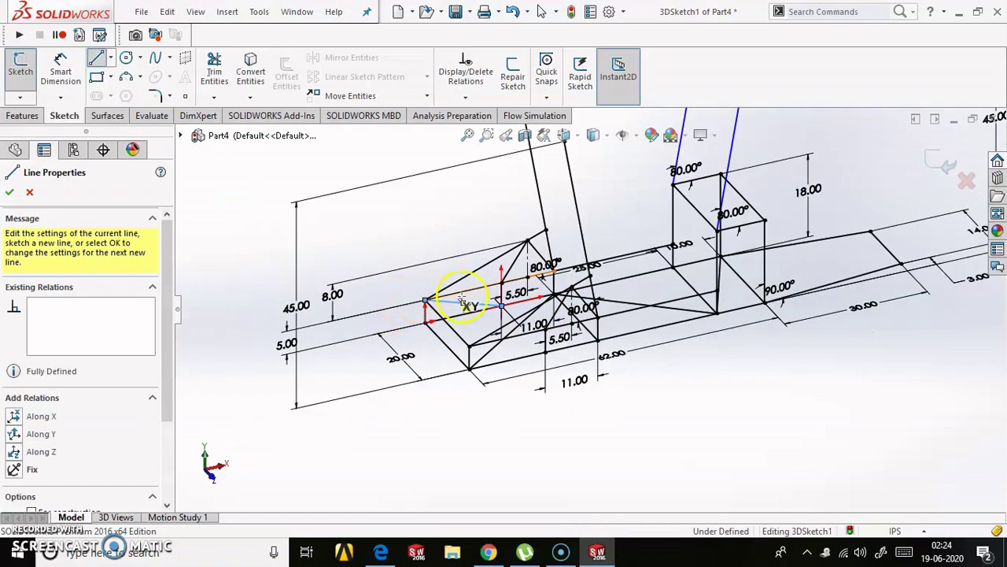
key("Escape")
left_click(95, 58)
left_click(425, 320)
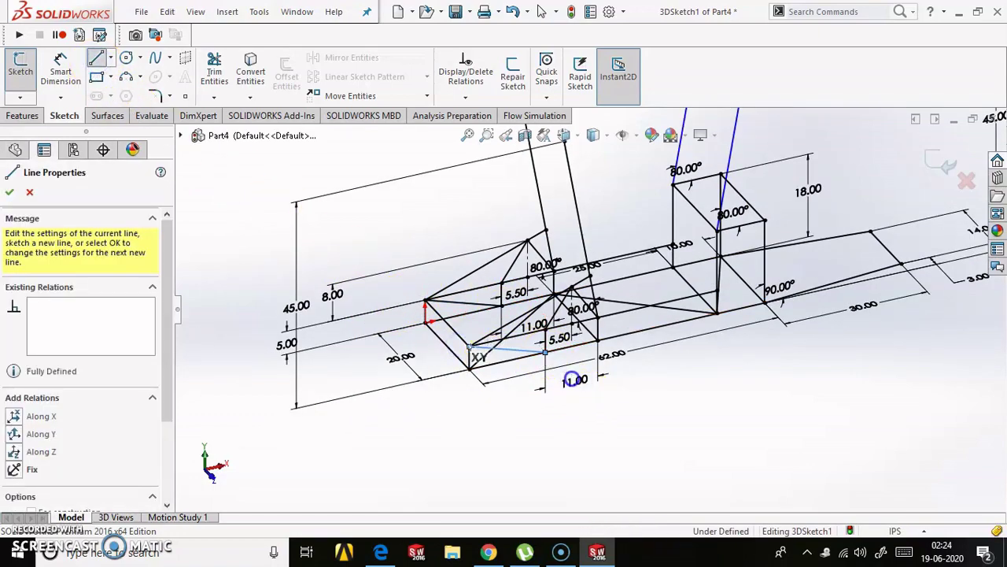
key("Escape")
mouse_move(580, 337)
middle_mouse_down()
mouse_move(724, 175)
mouse_move(314, 193)
middle_mouse_up()
scroll(277, 194, "down", 3)
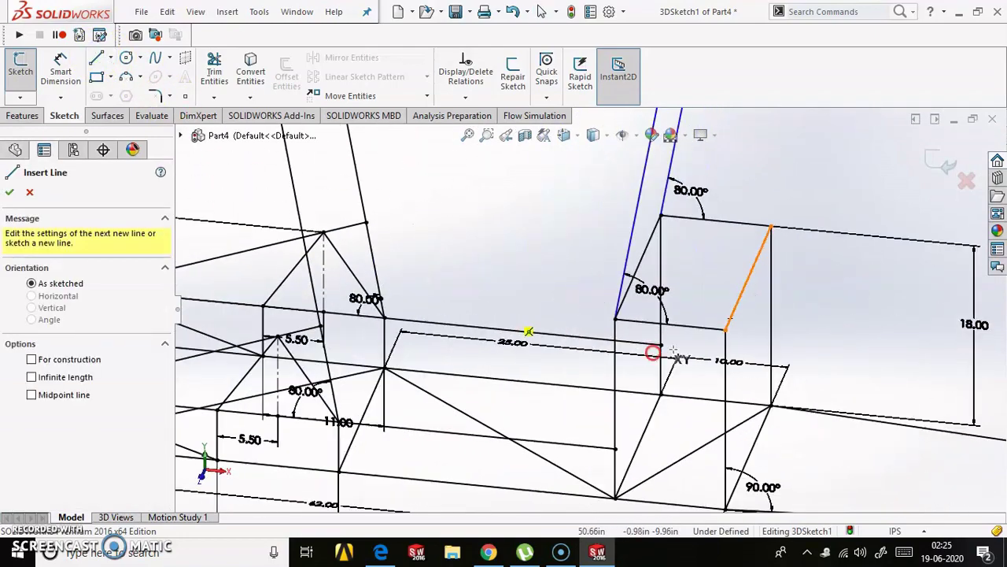
- Draw two brace lines from the rear box corners to the inclined members and make them equal
left_click(723, 331)
left_click(637, 198)
middle_click_drag(700, 208, 698, 239)
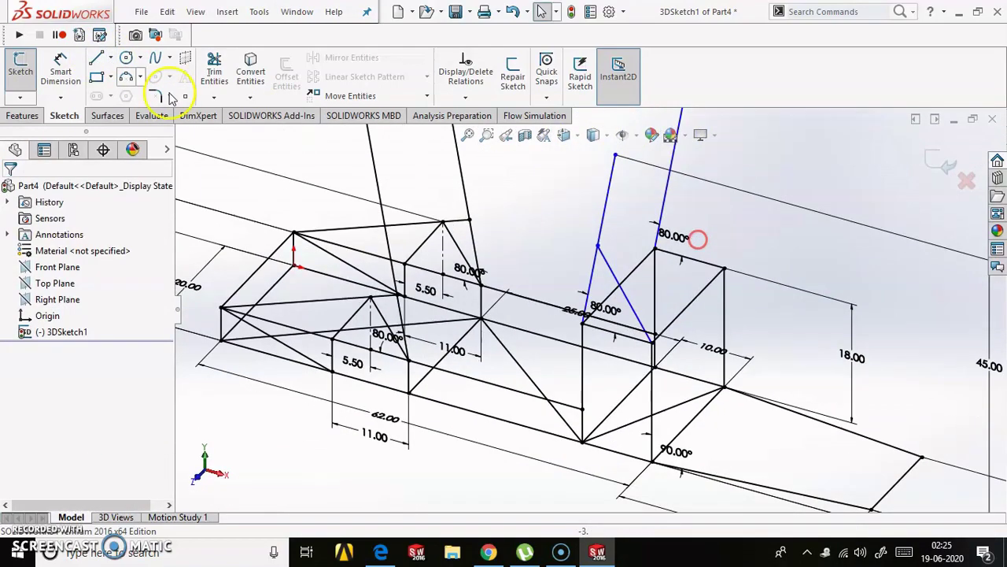
left_click_drag(723, 270, 668, 183)
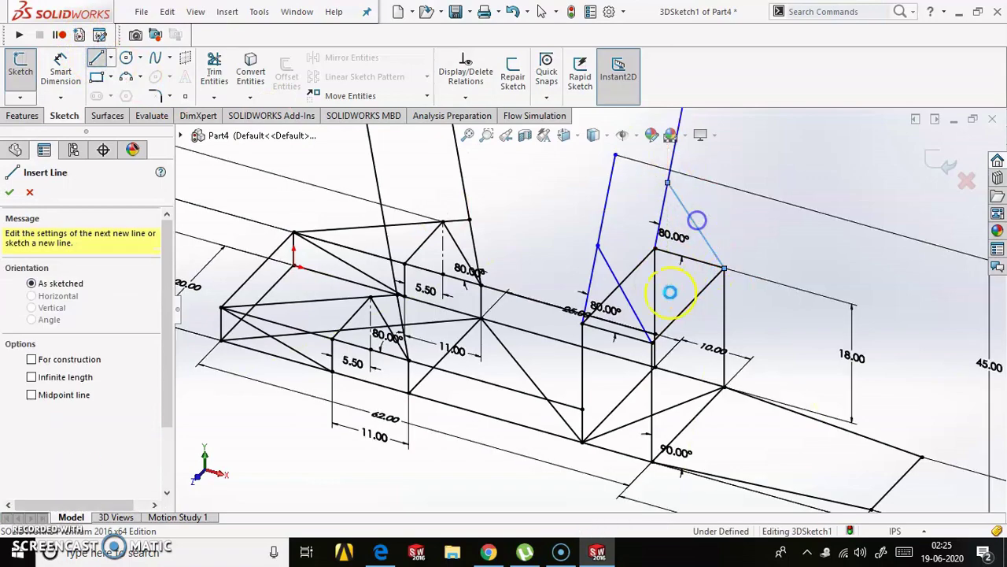
left_click(610, 268)
left_click(697, 226, "ctrl")
left_click(814, 145)
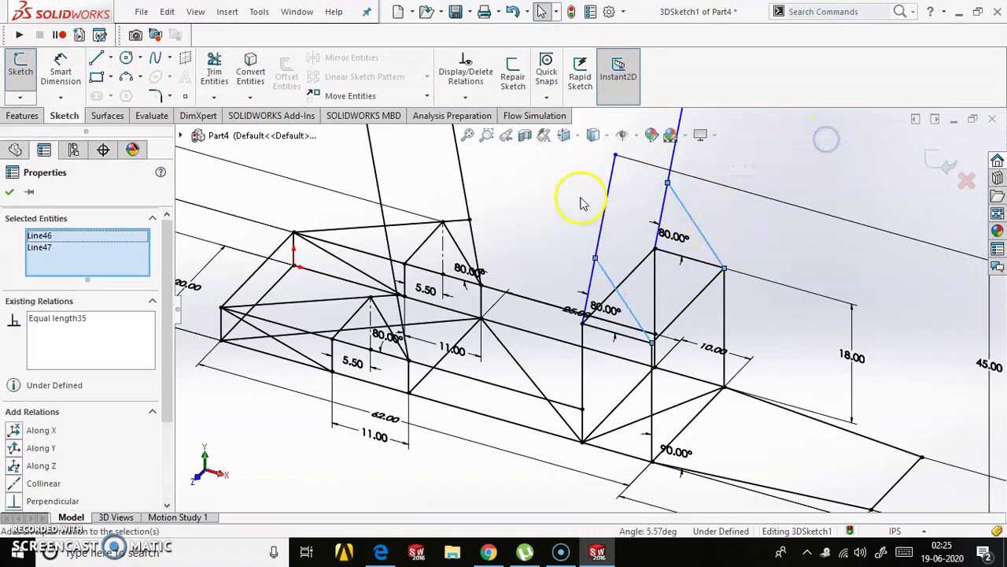
left_click(580, 198)
mouse_move(580, 197)
middle_mouse_down()
mouse_move(680, 303)
mouse_move(464, 295)
mouse_move(581, 325)
middle_mouse_up()
- Dimension the brace distance to 10.00
left_click(579, 288)
left_click(567, 337)
left_click(532, 291)
type("10.71445009in")
key("Return")
- Add two 90° angle dimensions to the braces, fully defining the sketch
left_click(587, 281)
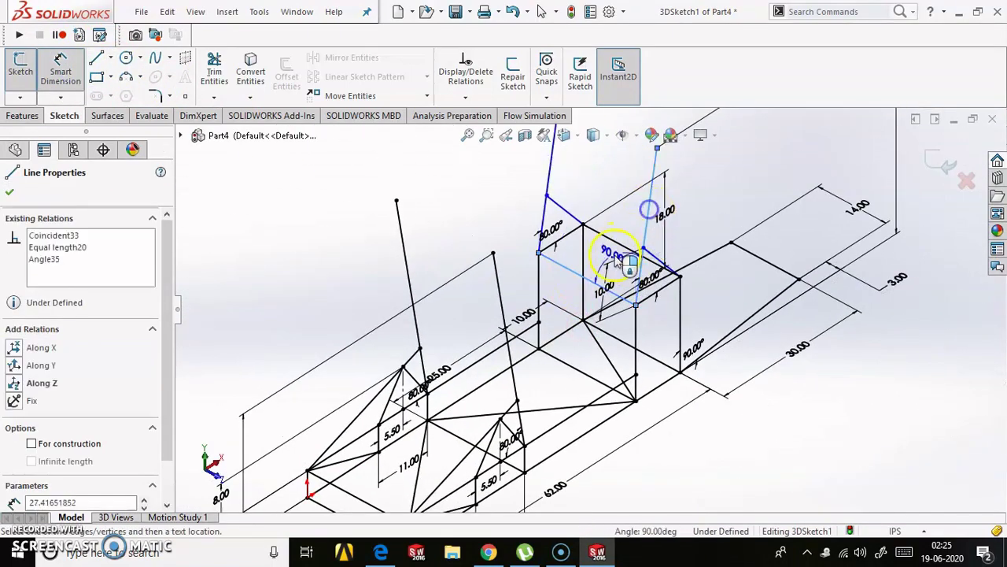
left_click(663, 295)
key("Return")
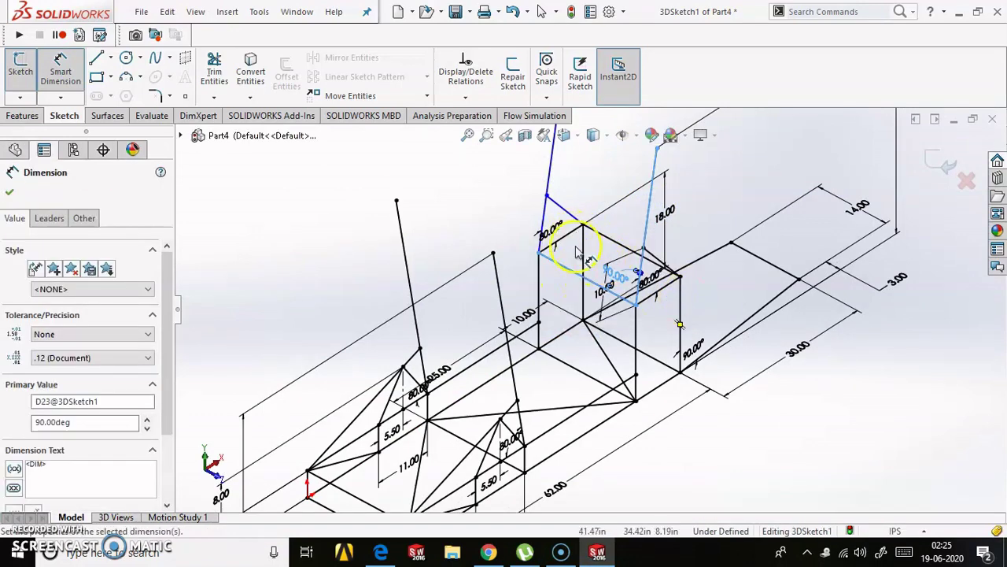
left_click(579, 252)
left_click(556, 254)
left_click(560, 236)
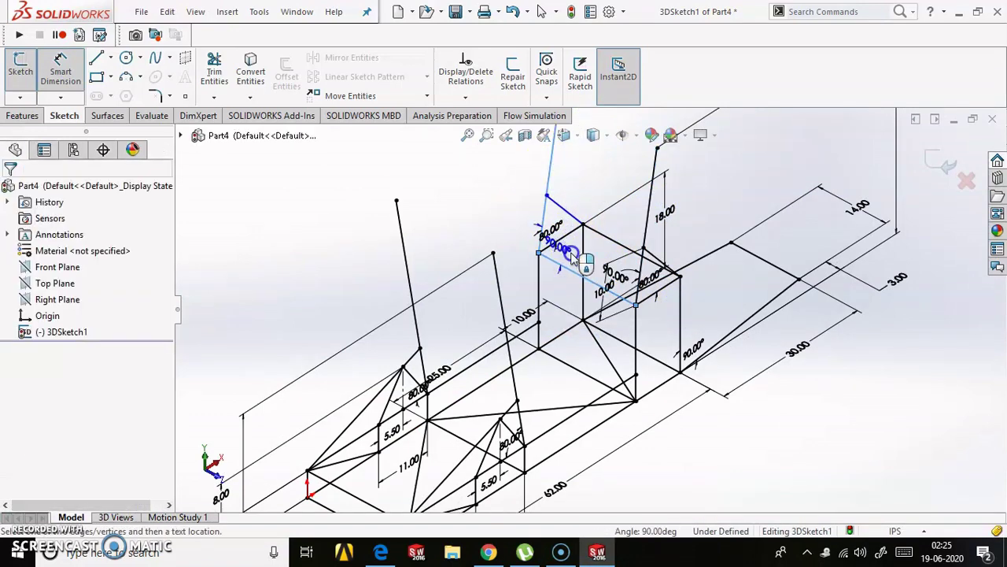
left_click(490, 244)
key("Return")
scroll(674, 337, "up", 2)
middle_click_drag(674, 337, 595, 270)
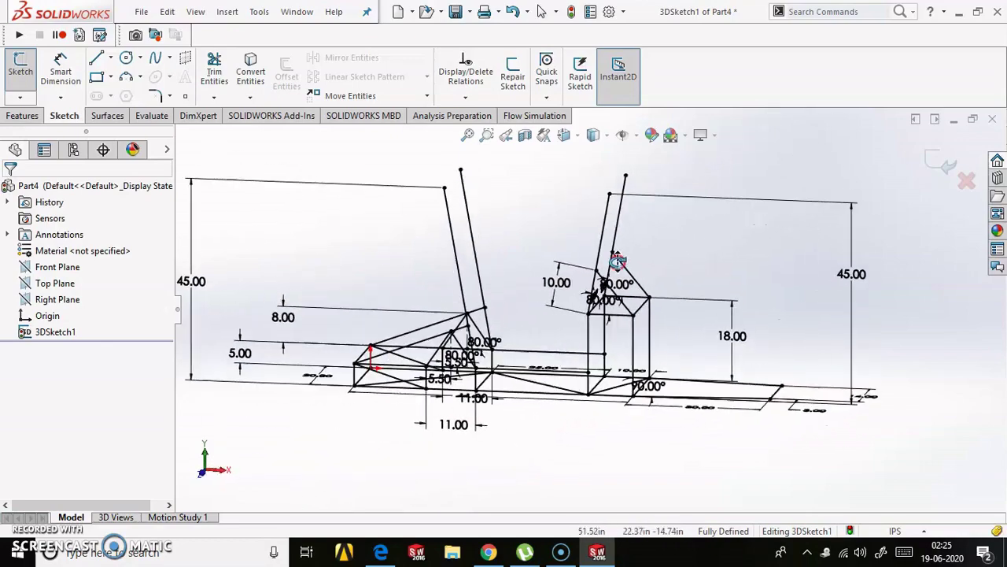
scroll(596, 270, "down", 4)
- Draw two diagonals from the rear box's upper corners down to the lower rail
mouse_move(748, 383)
middle_mouse_down()
mouse_move(649, 372)
mouse_move(729, 347)
middle_mouse_up()
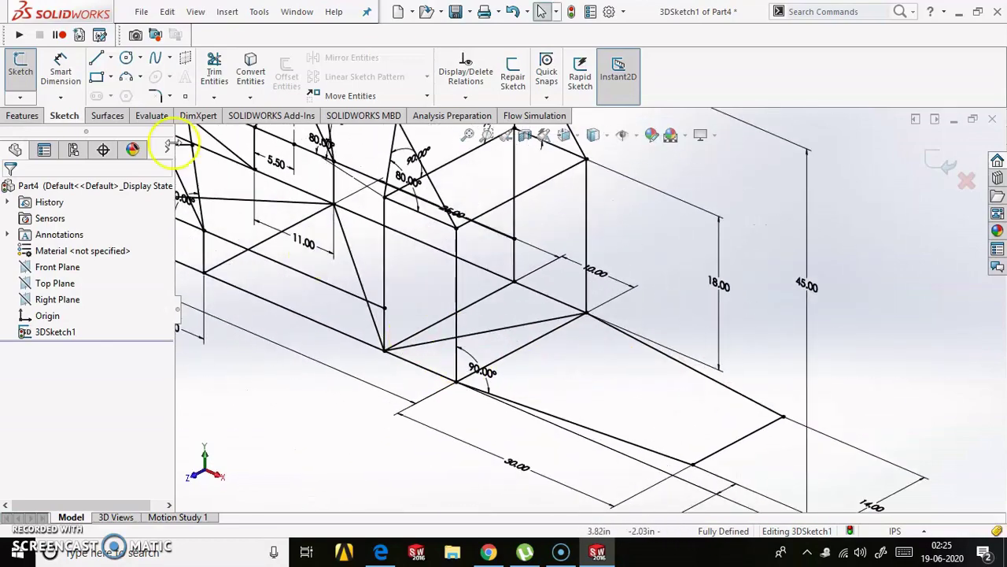
left_click(96, 59)
left_click(456, 229)
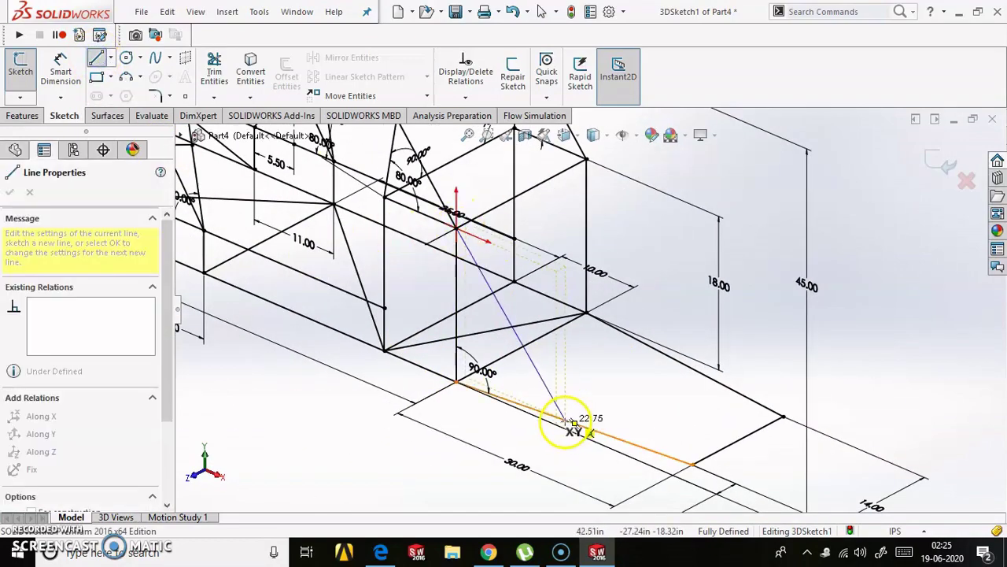
double_click(590, 429)
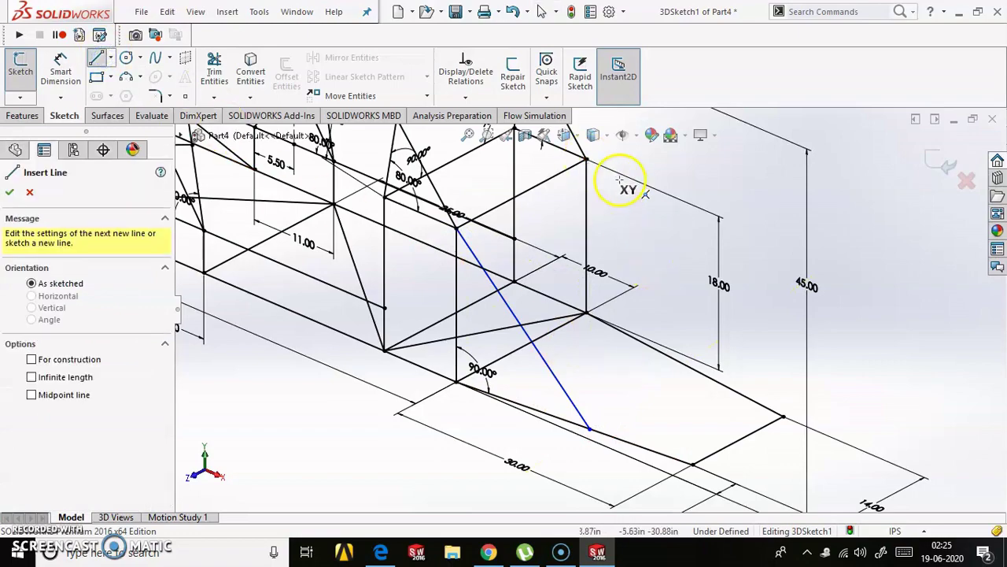
scroll(622, 177, "down", 3)
left_click(569, 208)
scroll(618, 272, "up", 2)
middle_click_drag(635, 344, 591, 266, "ctrl")
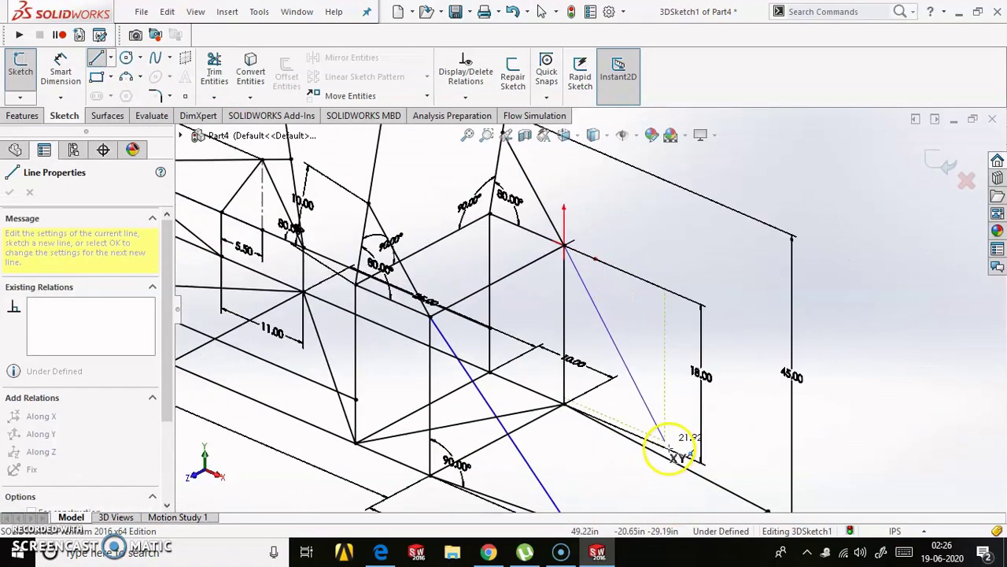
double_click(734, 451)
scroll(692, 443, "up", 2)
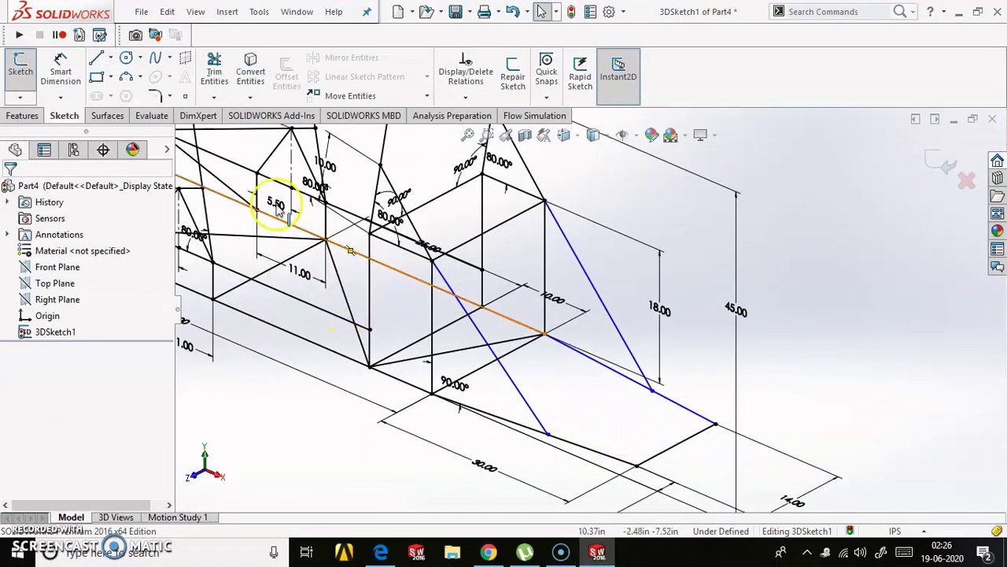
- Dimension the rear diagonal's end at 17.05
left_click(431, 392)
left_click(490, 460)
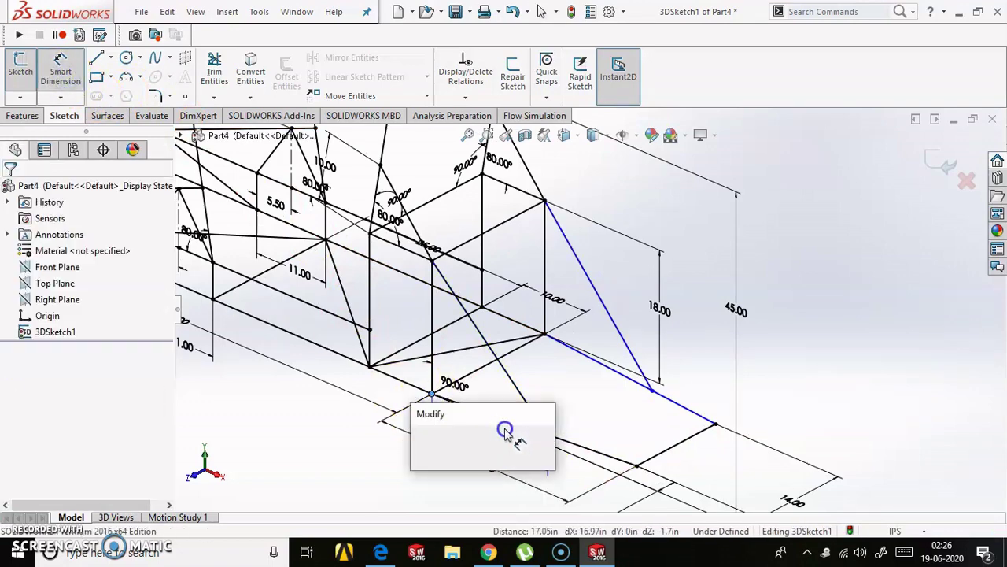
left_click(493, 404)
left_click(472, 315)
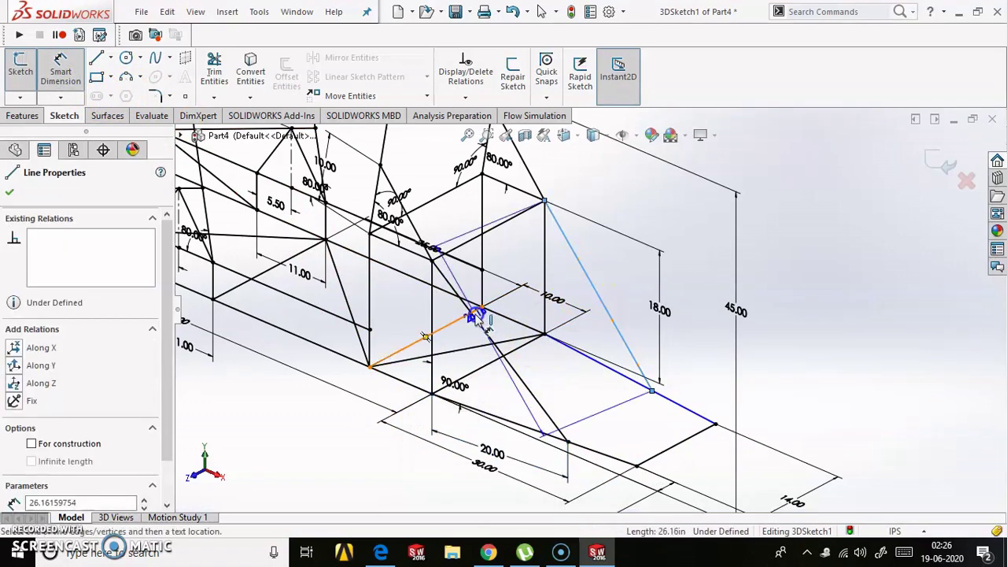
- Relate the diagonal brace to a neighbouring line
left_click(528, 304)
left_click(483, 326)
left_click(513, 332)
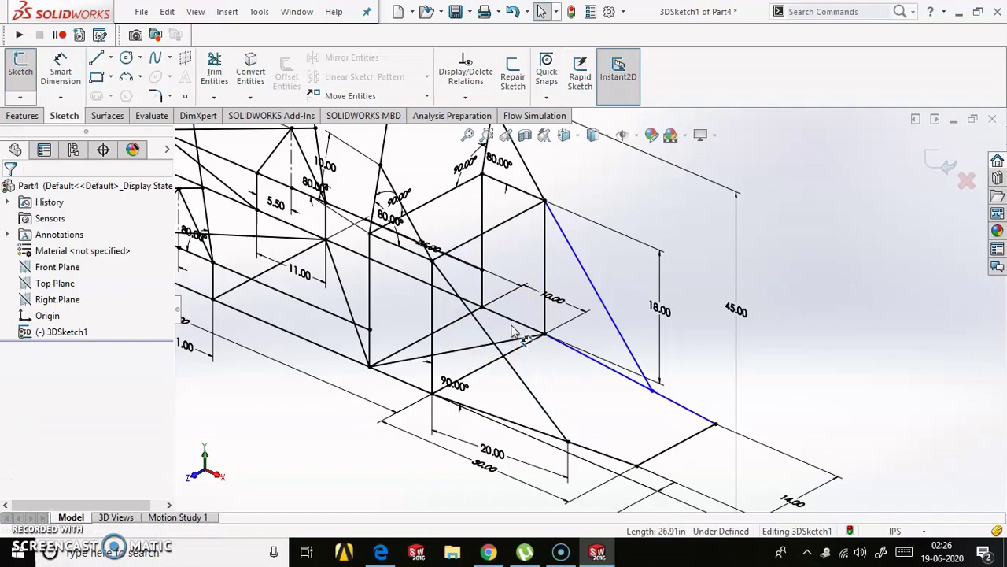
left_click(585, 279, "ctrl")
left_click(632, 273)
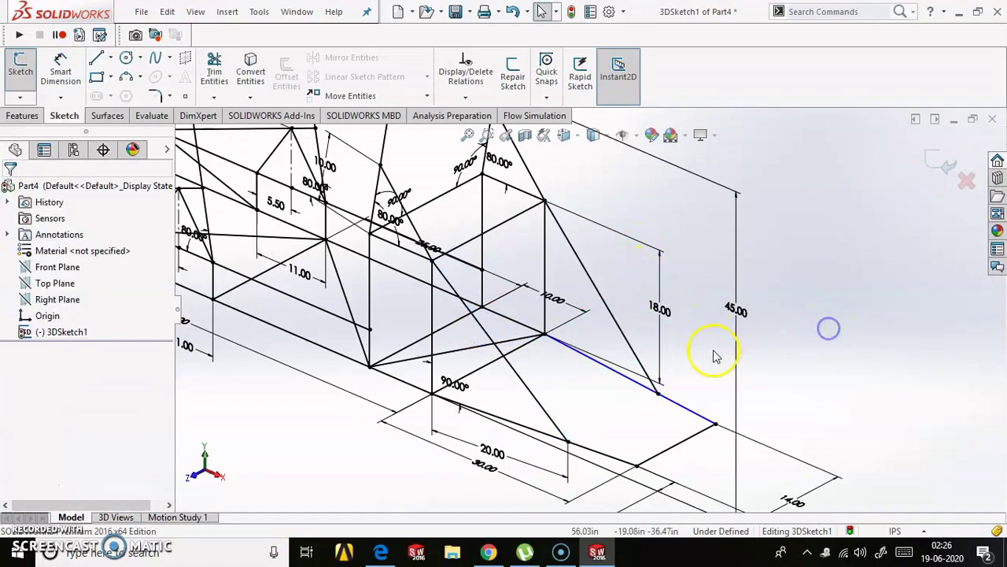
mouse_move(711, 354)
middle_mouse_down()
mouse_move(388, 363)
mouse_move(356, 383)
middle_mouse_up()
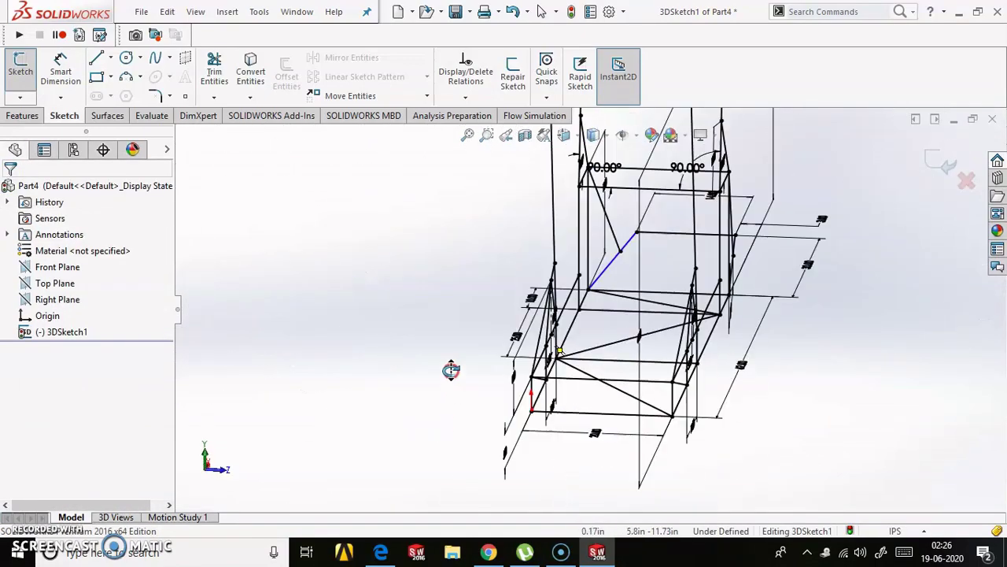
- Draw a short extension line from the front corner vertex
key("l")
left_click(358, 386)
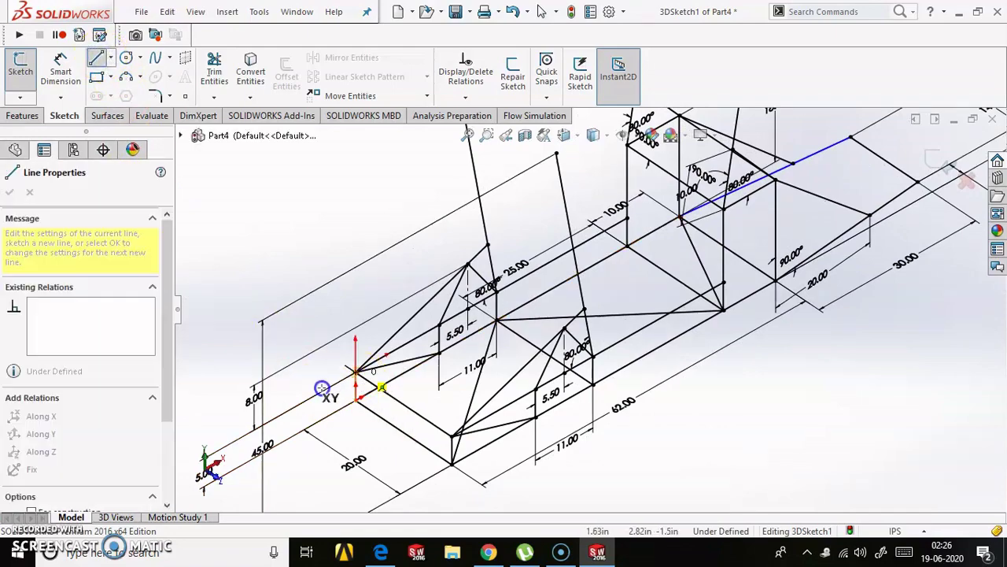
middle_click_drag(358, 391, 371, 371)
key("Escape")
middle_click_drag(415, 416, 404, 416)
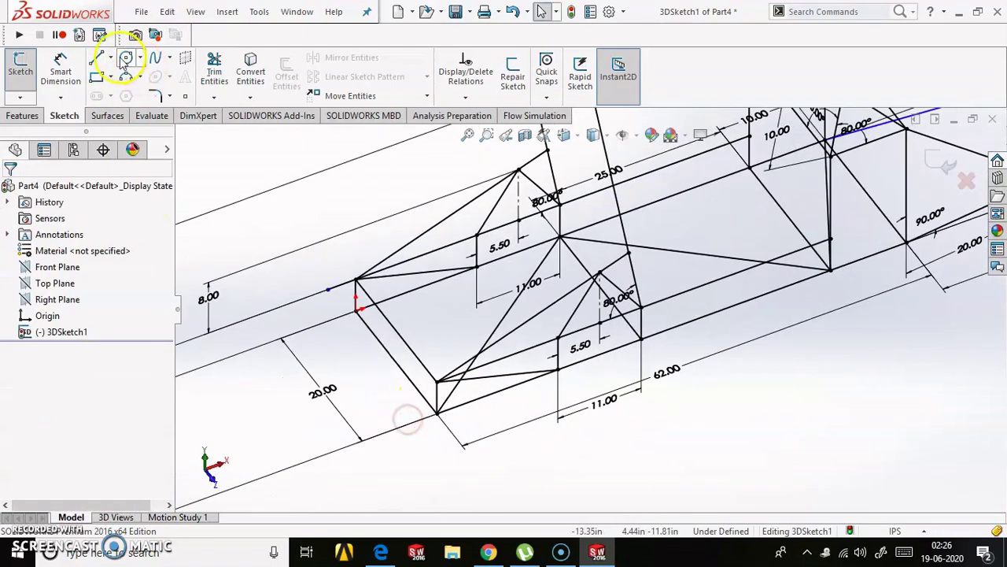
key("l")
left_click(435, 386)
left_click(398, 397)
key("Escape")
scroll(346, 298, "down", 3)
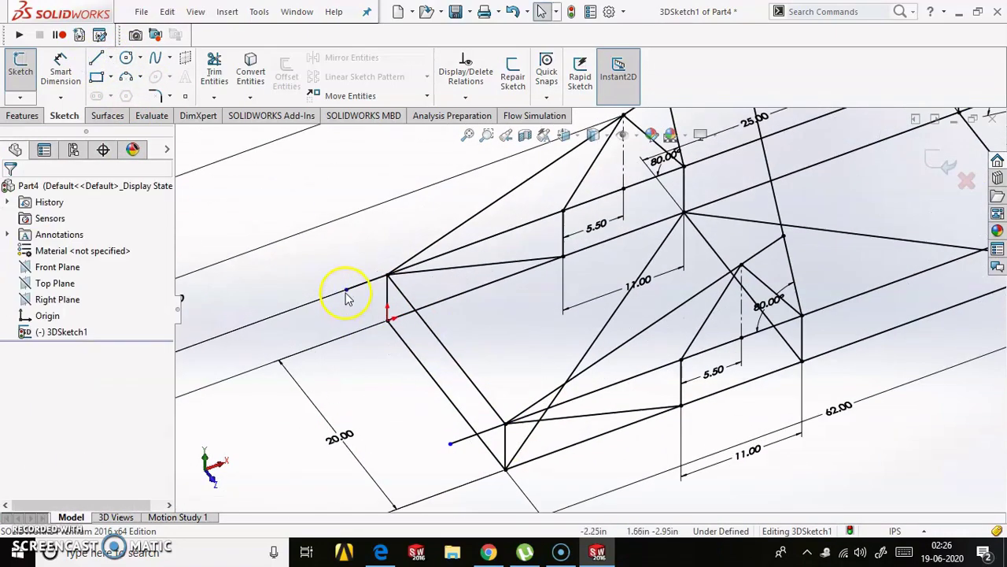
- Make the two front extension lines equal and dimension their length
left_click(464, 435)
left_click(366, 282, "ctrl")
left_click(602, 384)
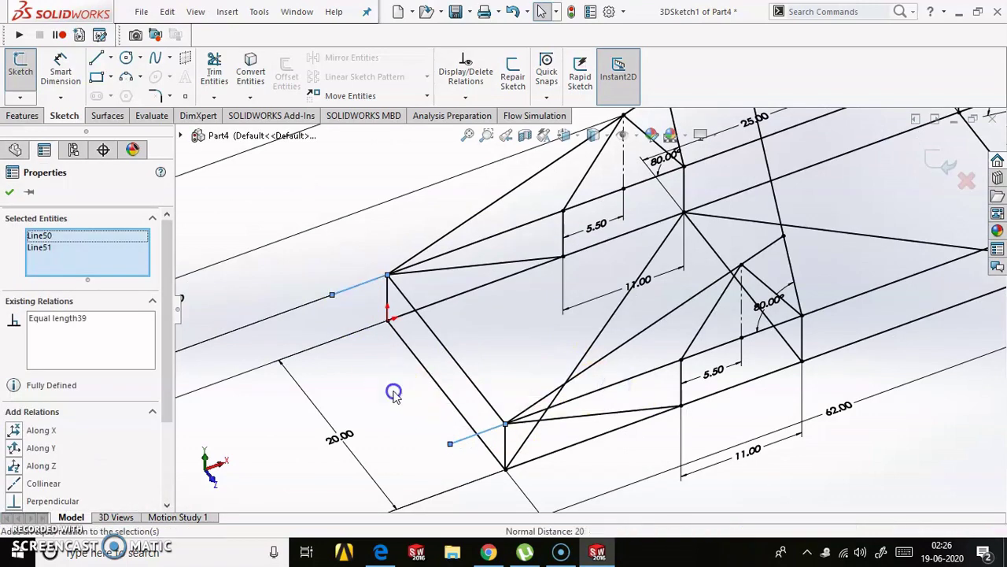
key("Escape")
left_click(466, 450)
scroll(591, 310, "up", 2)
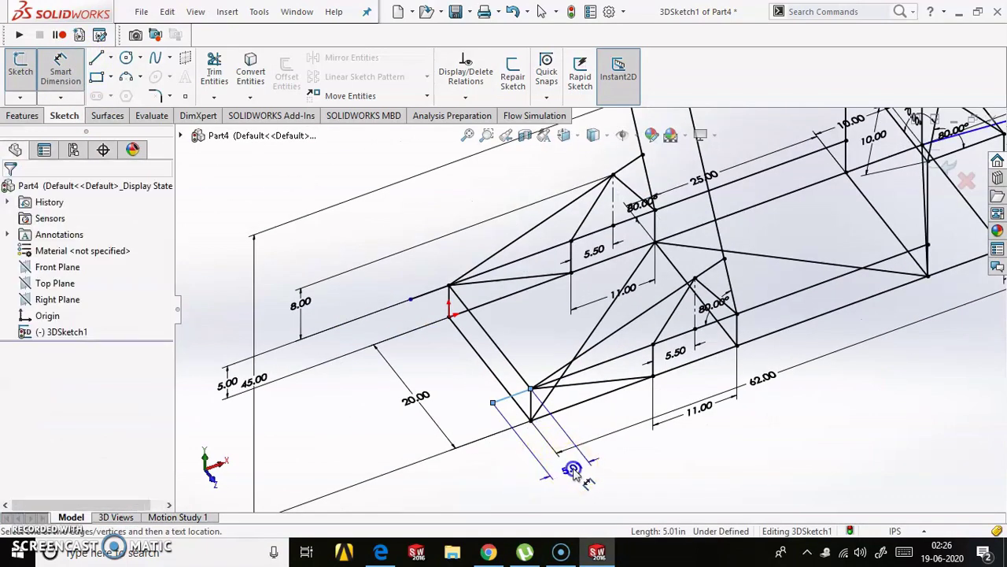
left_click(595, 482)
key("Return")
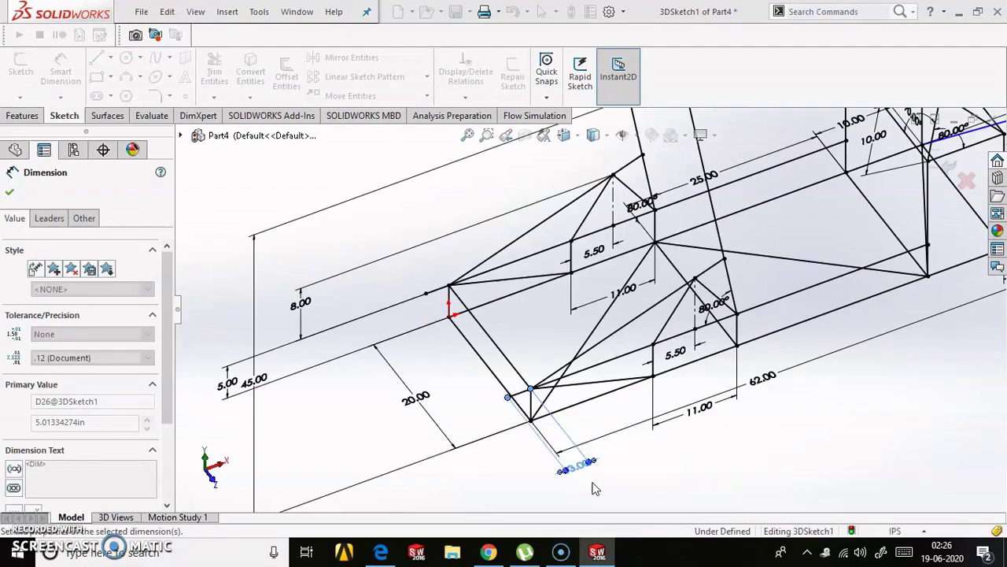
key("Escape")
- Draw a crosswise line across the front and set its length to 60
mouse_move(551, 370)
middle_mouse_down()
mouse_move(618, 482)
mouse_move(706, 450)
mouse_move(710, 463)
middle_mouse_up()
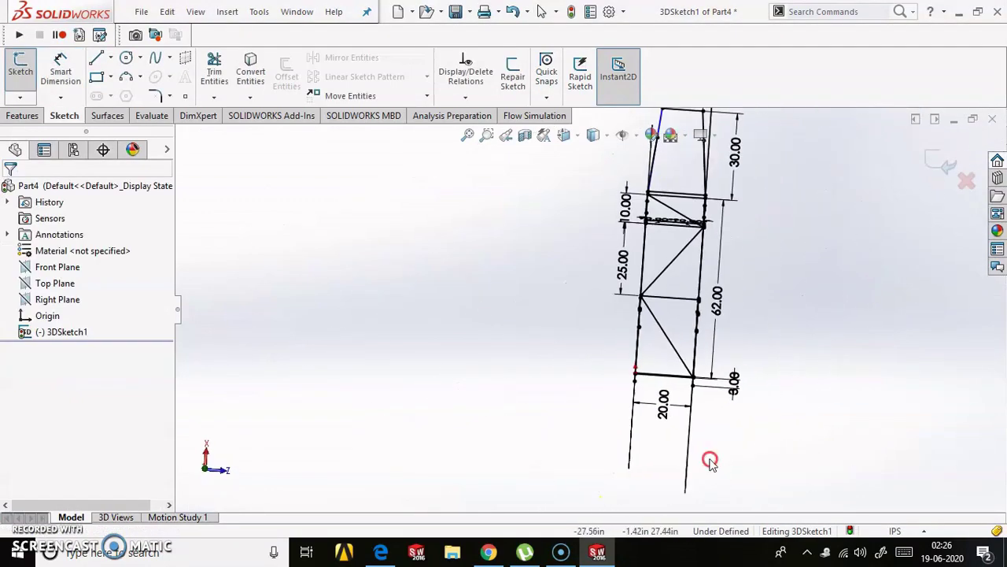
left_click(102, 63)
left_click_drag(526, 383, 837, 405)
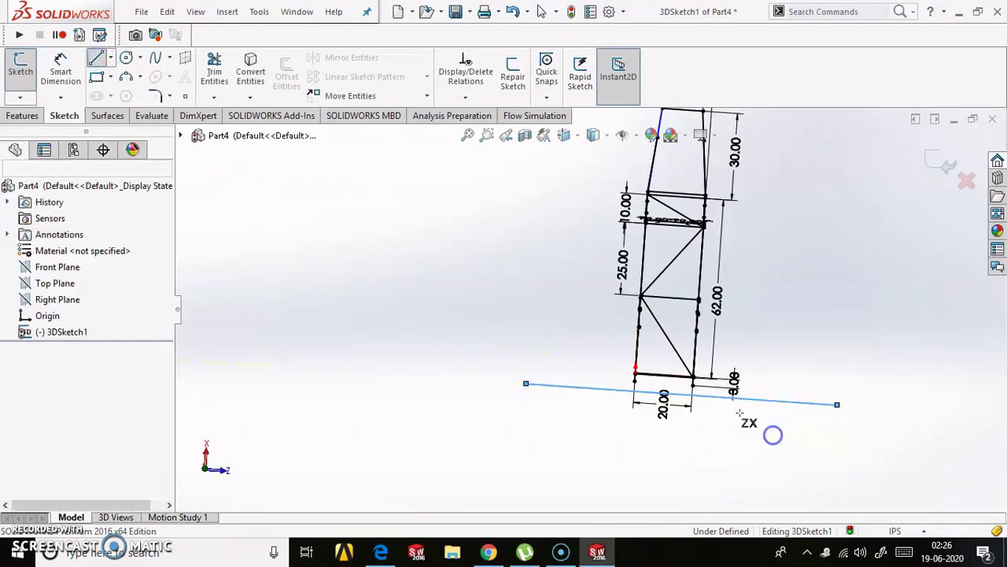
left_click(606, 408)
left_click(611, 434)
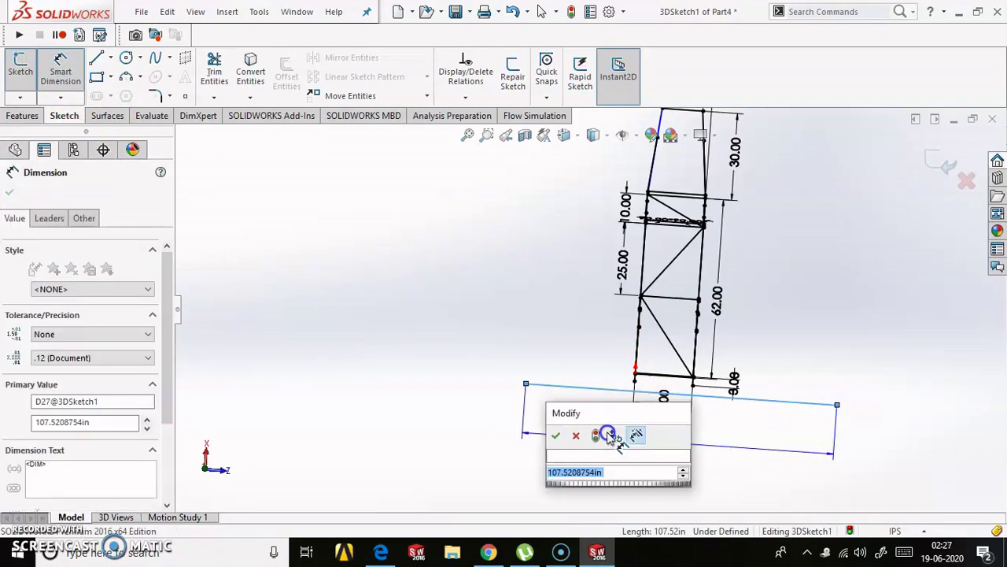
type("60")
key("Return")
key("Escape")
scroll(692, 396, "down", 3)
- Make the cross line pass through the front corner point and set its distance to 20.00
left_click(531, 358)
left_click(571, 349, "ctrl")
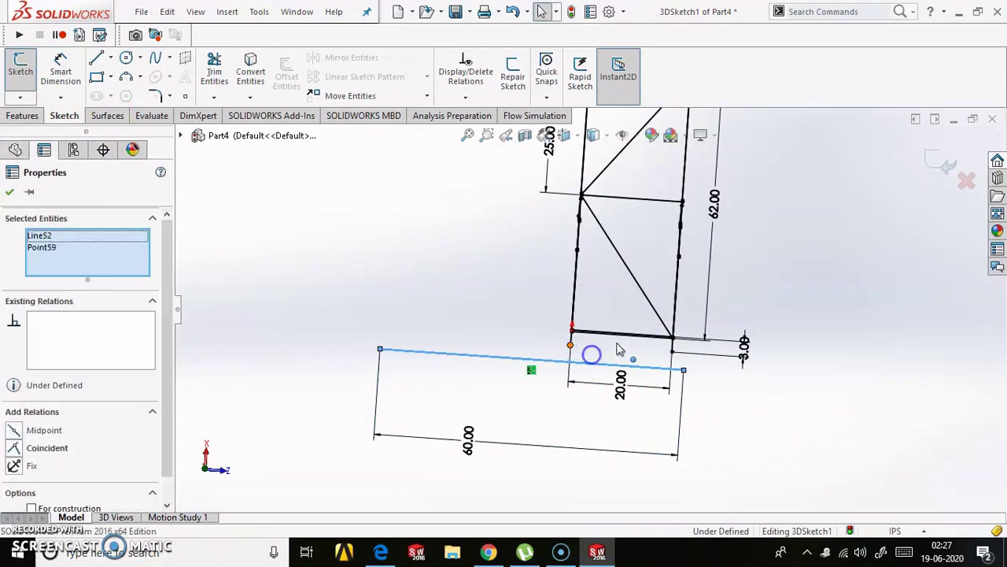
left_click(632, 277)
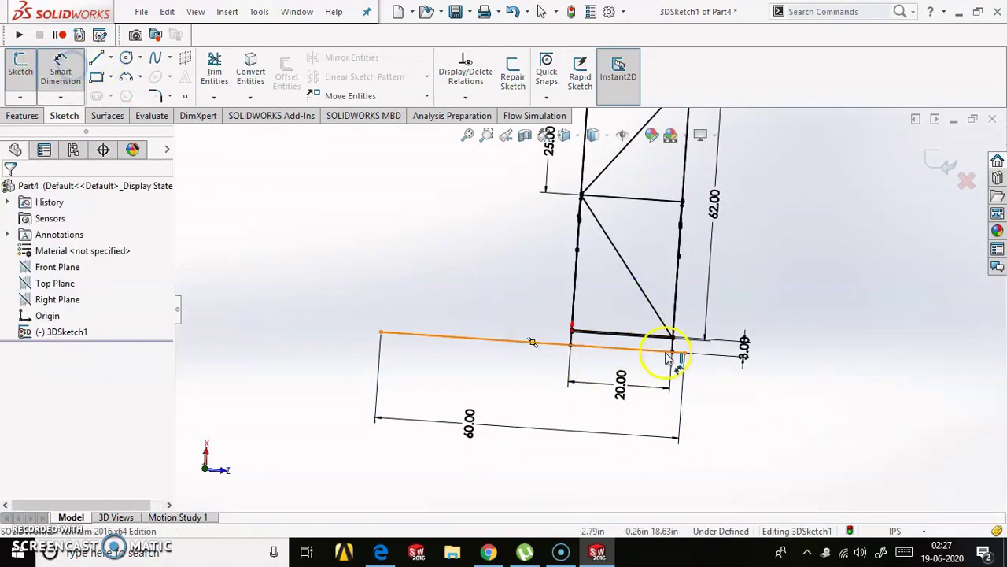
left_click(572, 344)
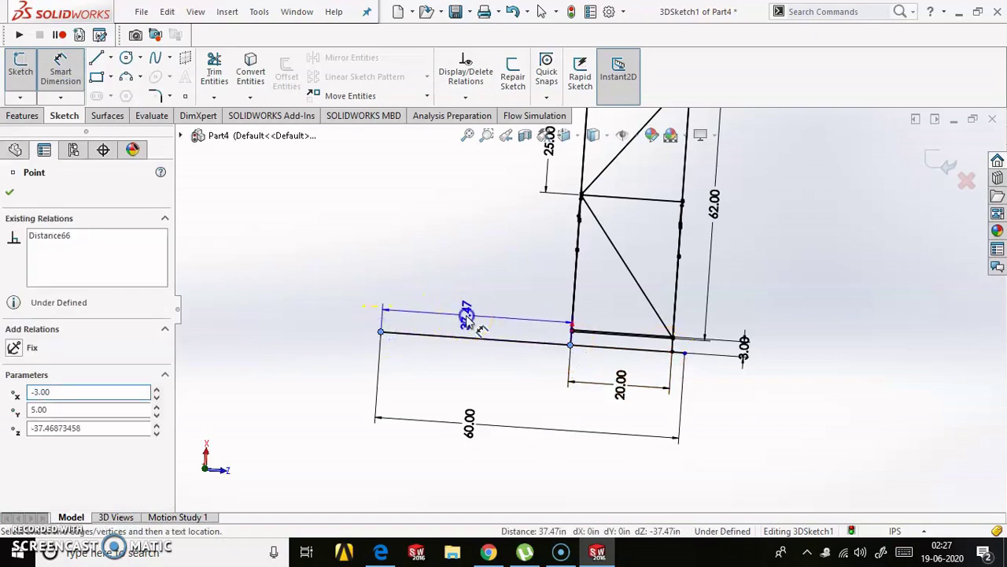
left_click(466, 318)
type("20")
key("Return")
mouse_move(506, 326)
middle_mouse_down()
mouse_move(538, 231)
mouse_move(603, 198)
mouse_move(596, 218)
mouse_move(522, 247)
mouse_move(589, 336)
mouse_move(562, 252)
mouse_move(580, 254)
mouse_move(579, 283)
mouse_move(897, 260)
middle_mouse_up()
key("Escape")
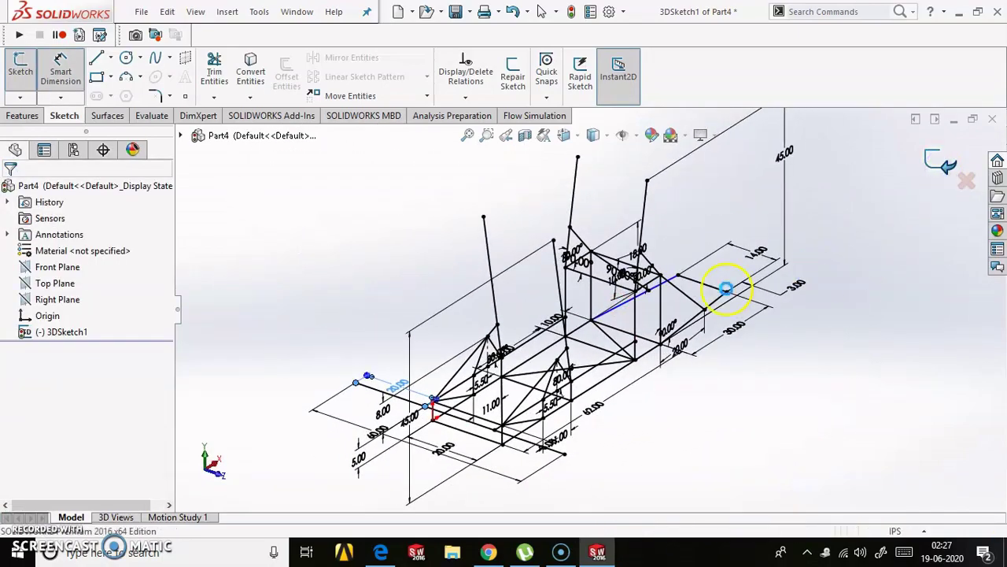
- Exit the 3D sketch with Ctrl+B and orbit the finished wireframe to inspect it
key("ctrl+b")
mouse_move(641, 399)
middle_mouse_down()
mouse_move(625, 337)
mouse_move(625, 349)
mouse_move(590, 284)
mouse_move(668, 377)
mouse_move(603, 288)
mouse_move(582, 299)
middle_mouse_up()
left_click(510, 359)
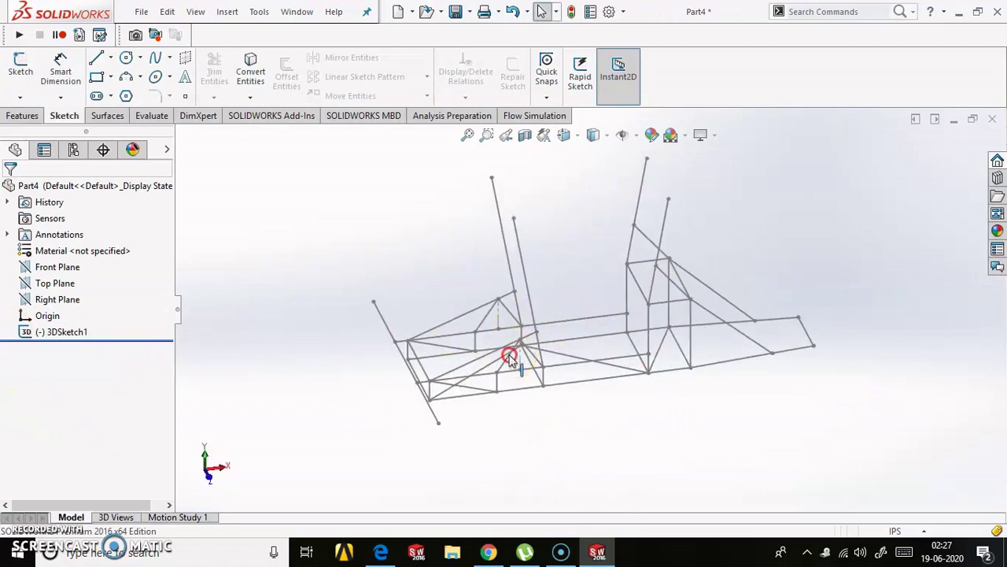
mouse_move(510, 358)
middle_mouse_down()
mouse_move(216, 478)
mouse_move(540, 366)
mouse_move(540, 299)
mouse_move(578, 285)
mouse_move(544, 292)
mouse_move(542, 315)
mouse_move(539, 301)
middle_mouse_up()
- Start a weldment structural member using an iso pipe 21.3 x 2.3 profile
left_click(228, 13)
mouse_move(260, 256)
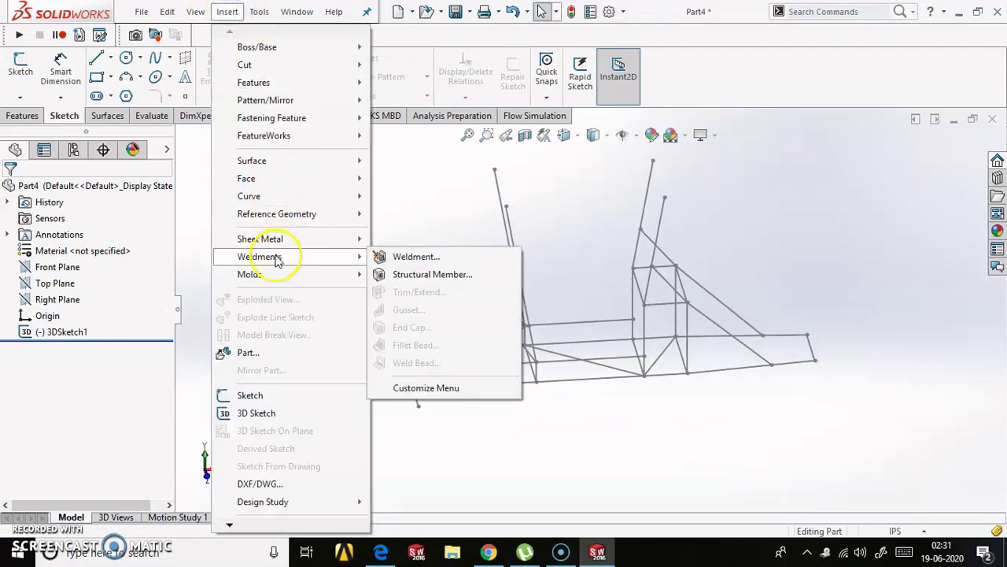
left_click(443, 277)
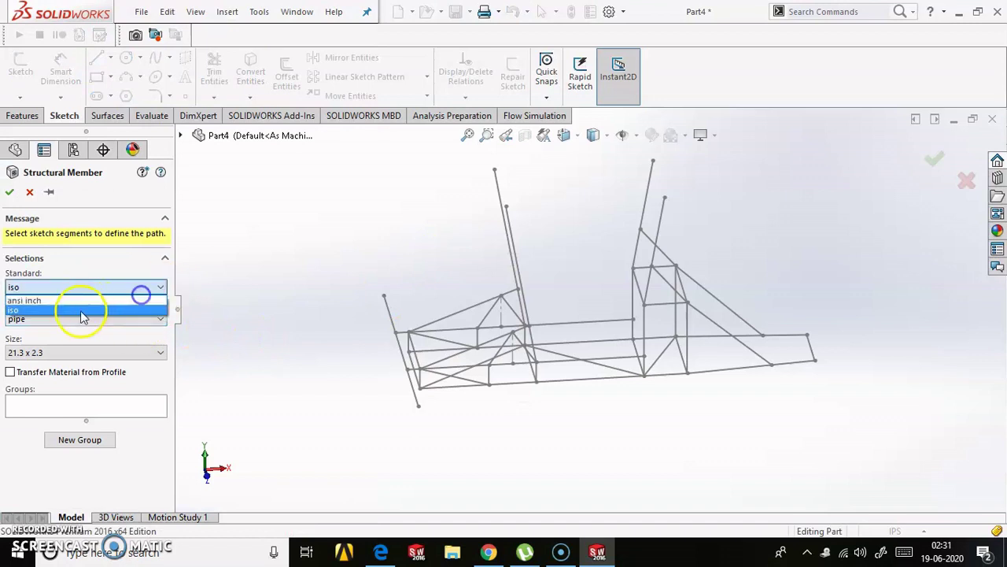
left_click(23, 346)
left_click(59, 354)
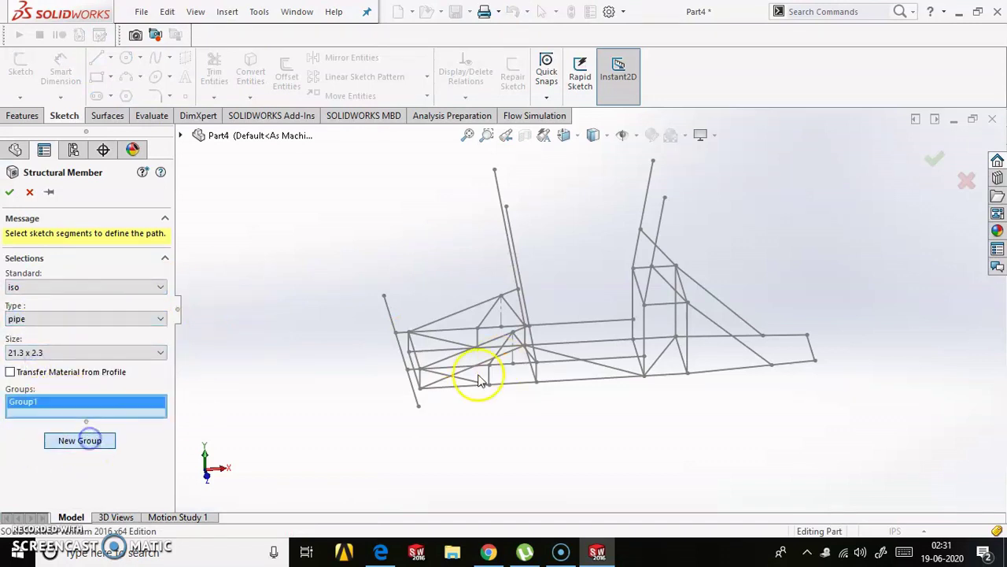
- Assign the bottom side rails to Group1 and the floor cross tubes to Group2
left_click(509, 383)
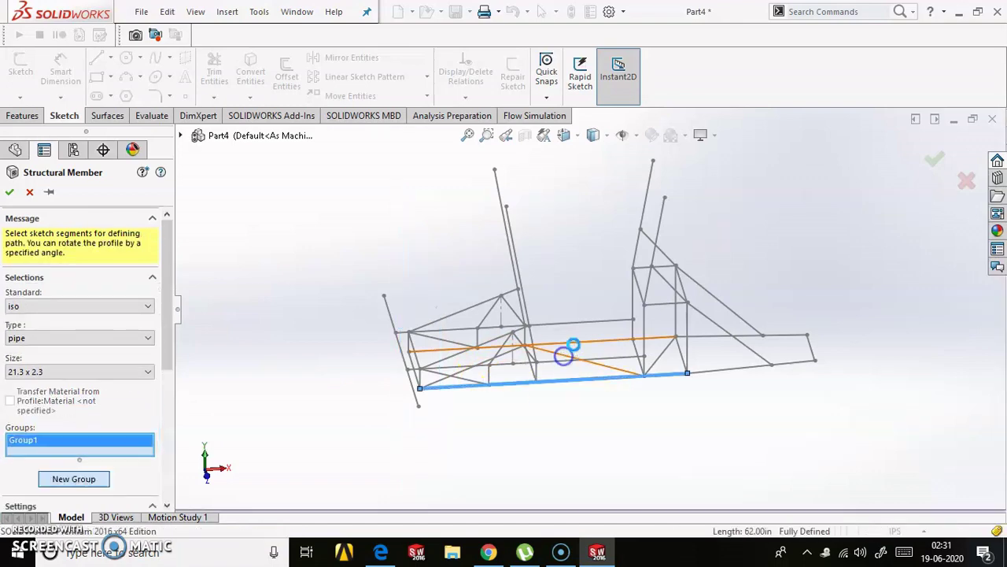
left_click(562, 344)
left_click(74, 480)
middle_click_drag(438, 359, 513, 350)
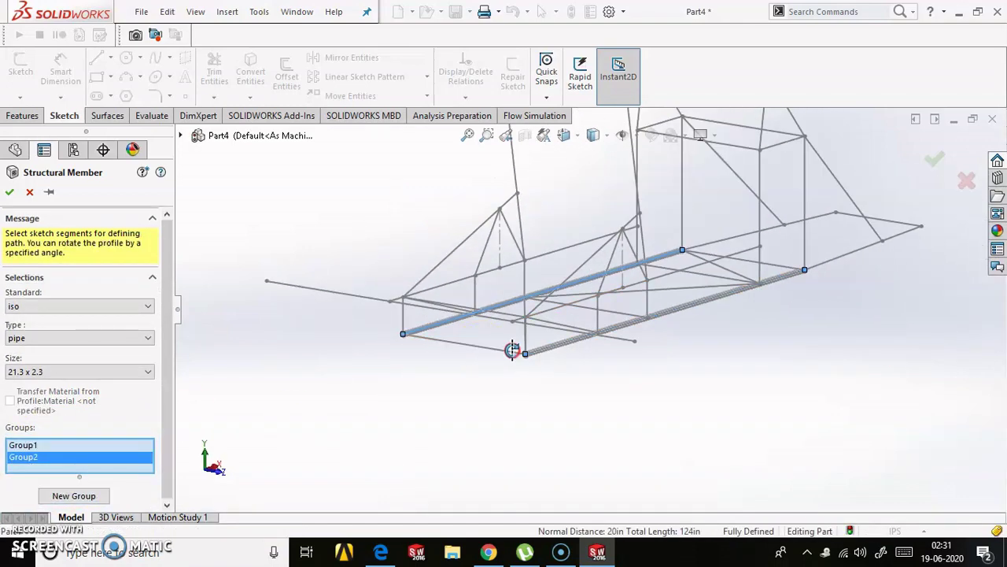
mouse_move(682, 346)
middle_mouse_down()
mouse_move(645, 365)
mouse_move(578, 218)
middle_mouse_up()
left_click(578, 207)
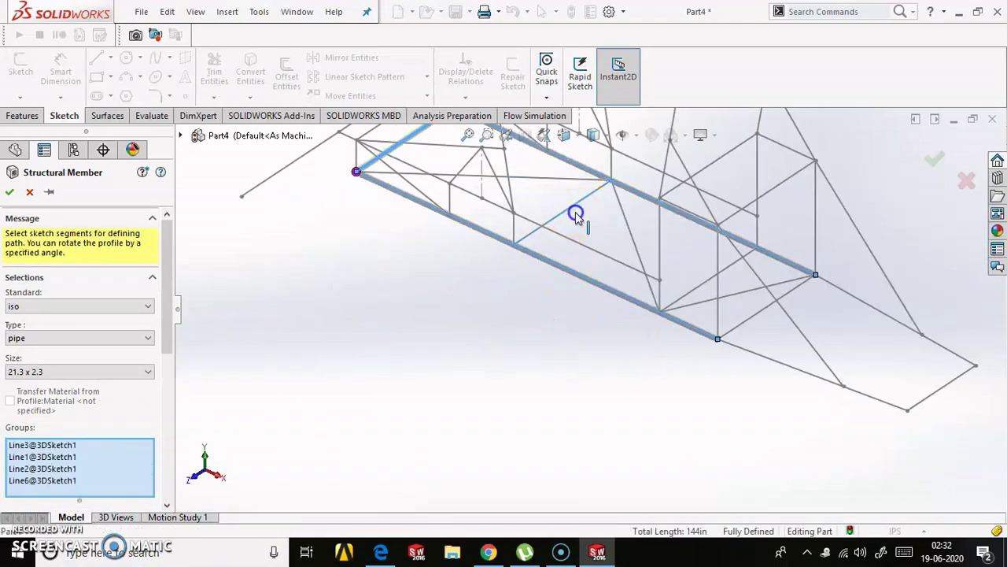
left_click(745, 328)
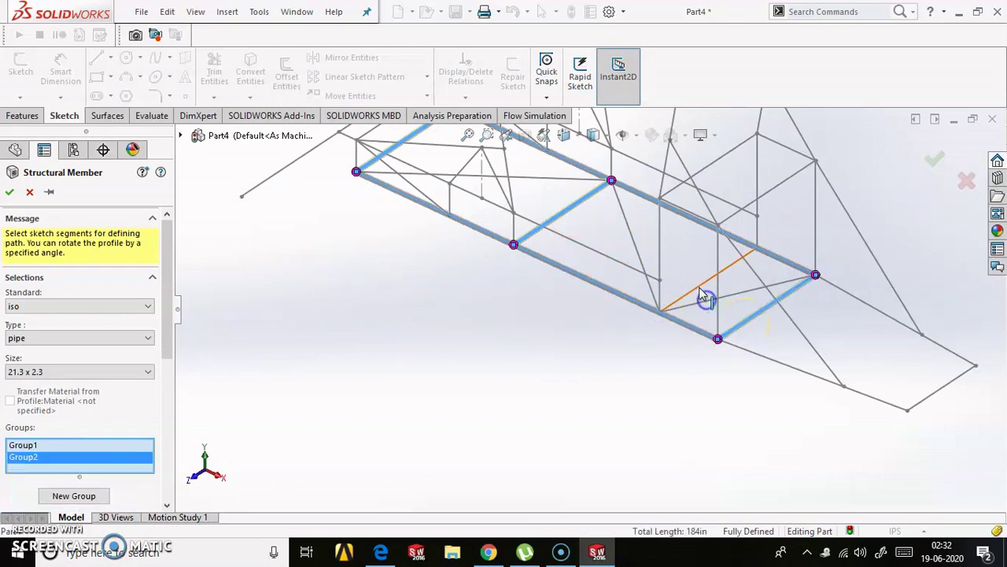
mouse_move(573, 315)
middle_mouse_down()
mouse_move(653, 265)
mouse_move(649, 281)
mouse_move(599, 315)
middle_mouse_up()
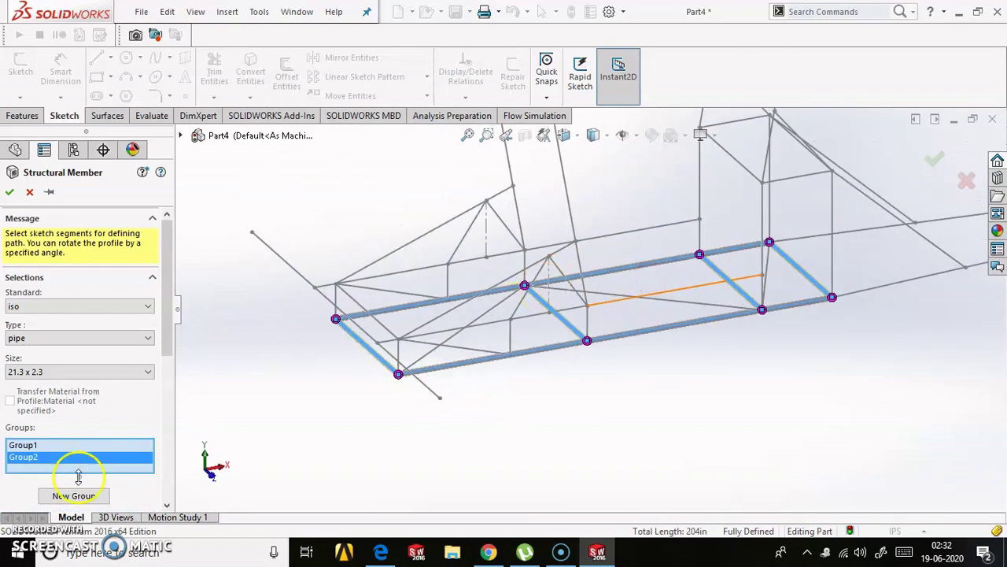
- Start a third pipe group with the short front post and the front and side vertical posts
left_click(74, 495)
left_click(397, 358)
left_click(337, 315)
scroll(337, 315, "down", 2)
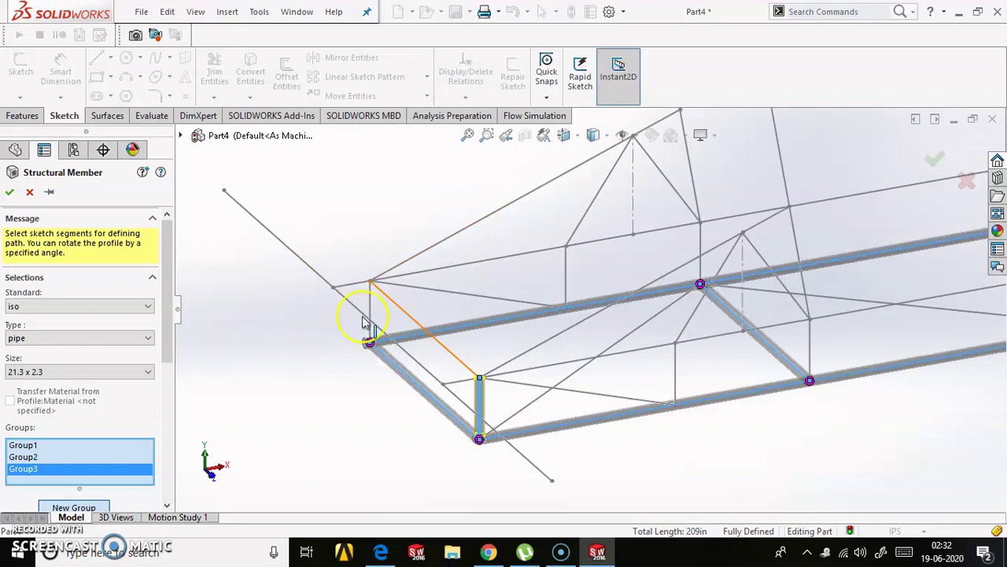
scroll(461, 337, "up", 1)
scroll(550, 347, "up", 1)
left_click(600, 366)
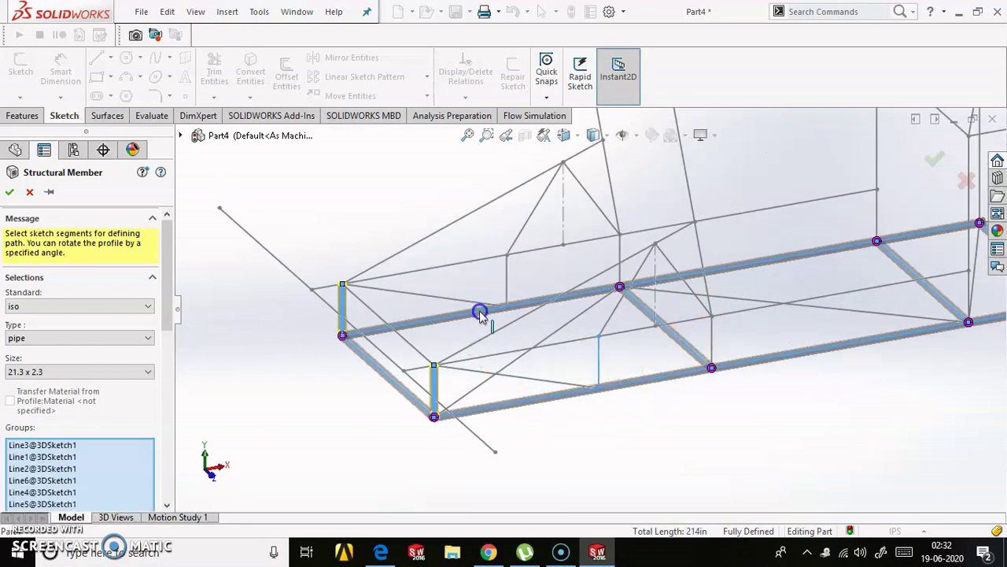
left_click(506, 280)
left_click(621, 264)
left_click(732, 339)
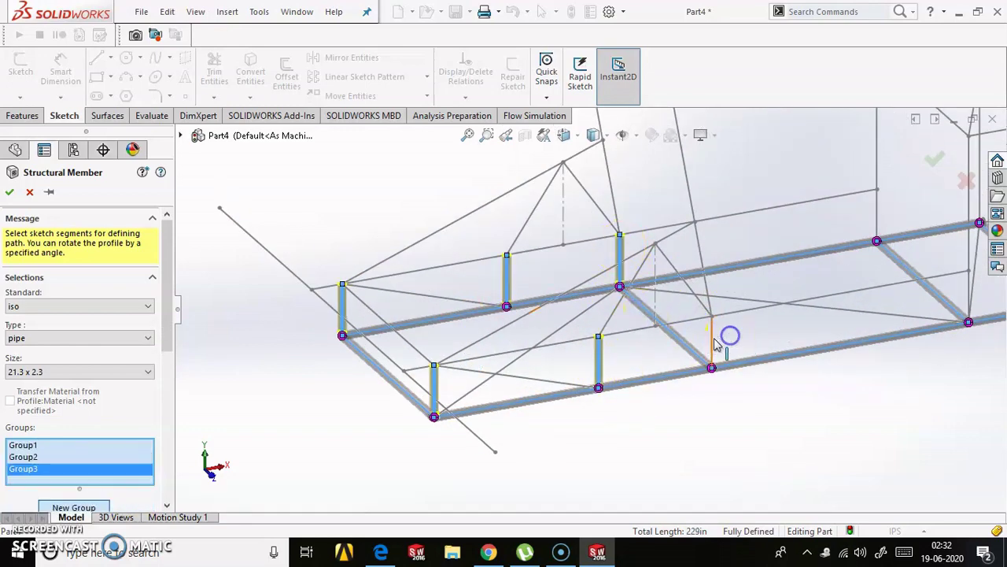
- Add the rear vertical posts, including the tall rear post and both rear uprights, to the third group
middle_click_drag(727, 333, 639, 262)
mouse_move(706, 291)
middle_mouse_down()
mouse_move(792, 297)
mouse_move(591, 265)
middle_mouse_up()
left_click(591, 265)
left_click(665, 236)
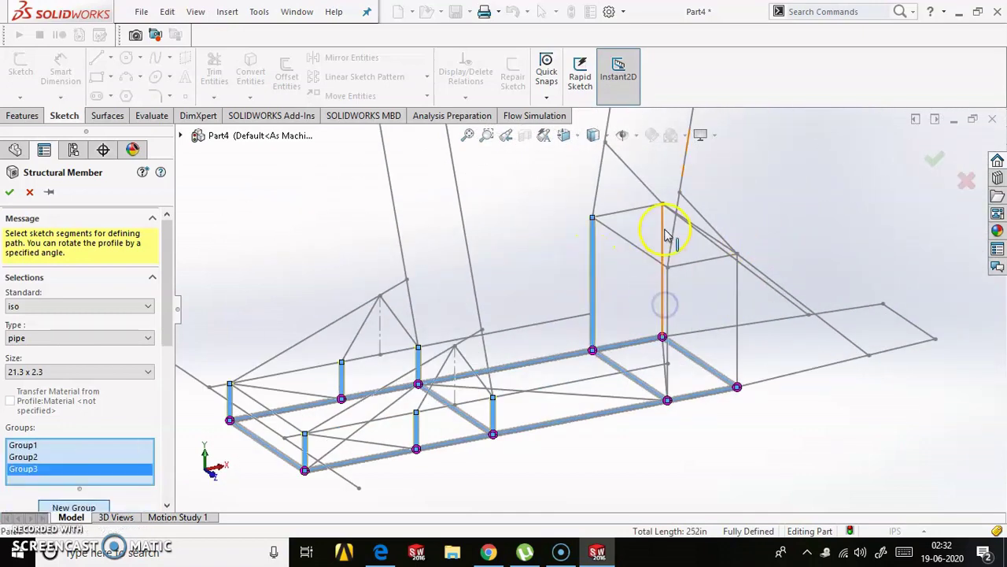
left_click(665, 318)
middle_click_drag(699, 322, 667, 330)
left_click(665, 331)
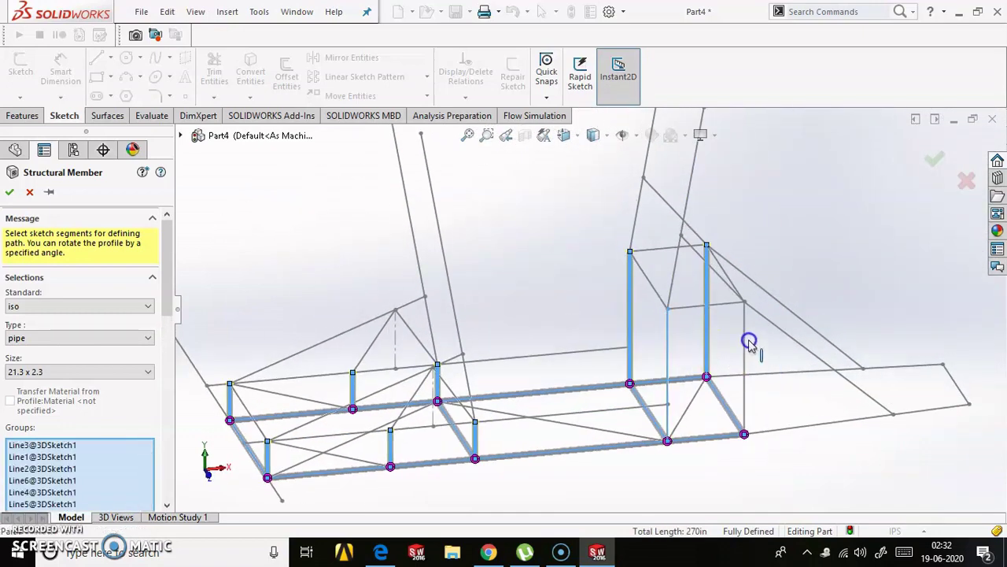
left_click(747, 346)
mouse_move(657, 378)
middle_mouse_down()
mouse_move(495, 383)
mouse_move(559, 413)
middle_mouse_up()
- Put the front floor cross line, front cross line and front upper side line into new groups, through Group6
left_click(85, 506)
left_click(511, 377)
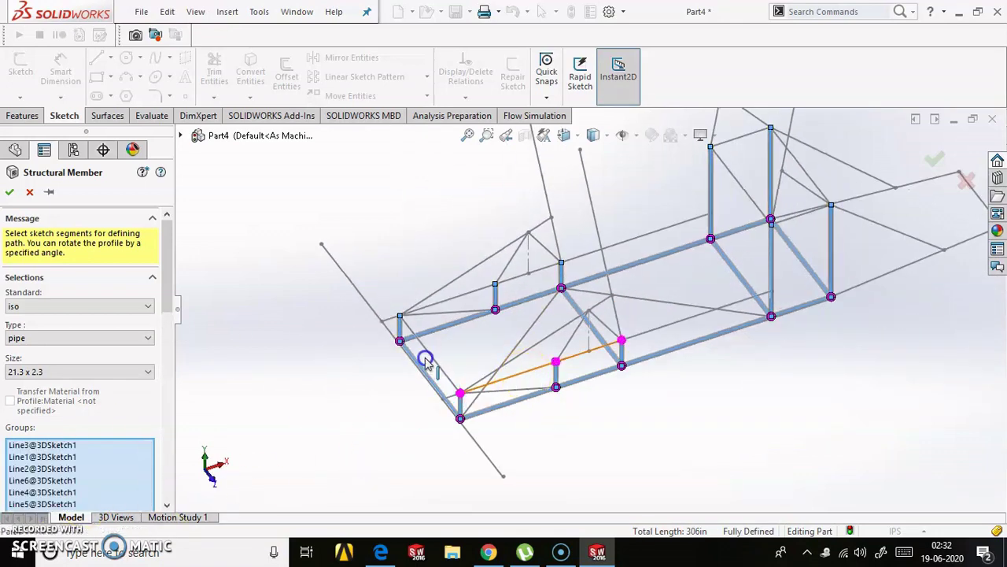
left_click(455, 303)
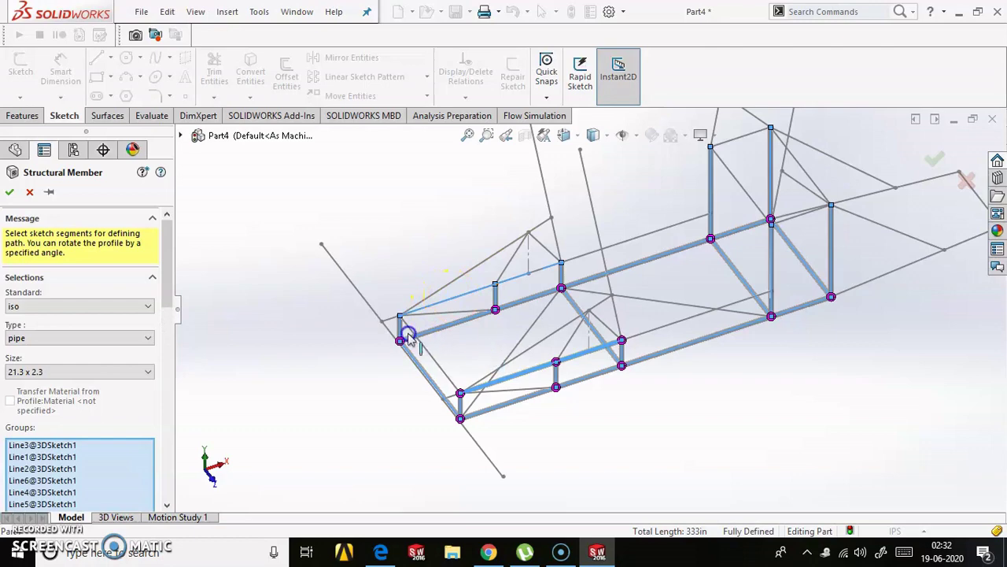
scroll(167, 324, "down", 1)
left_click(83, 432)
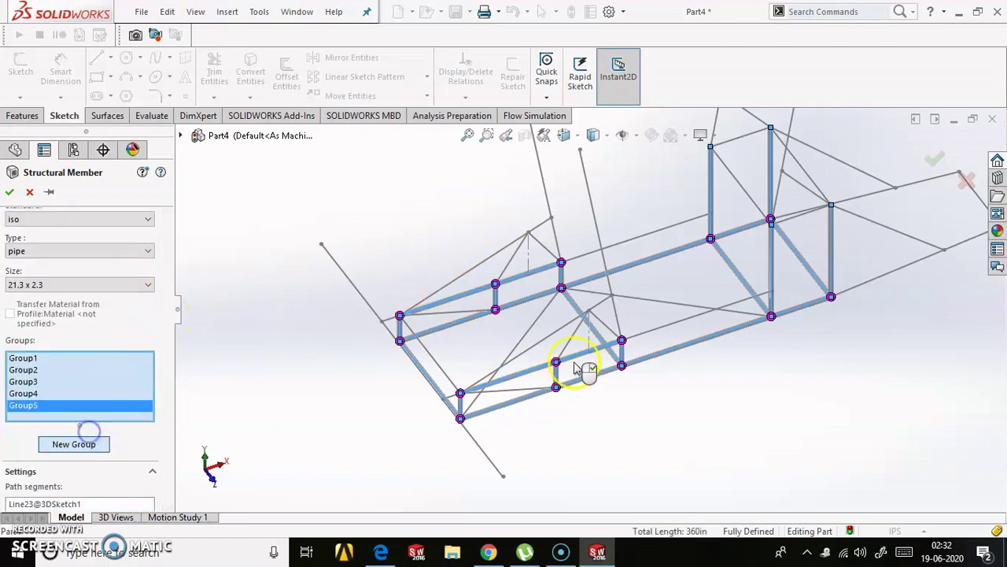
left_click(635, 245)
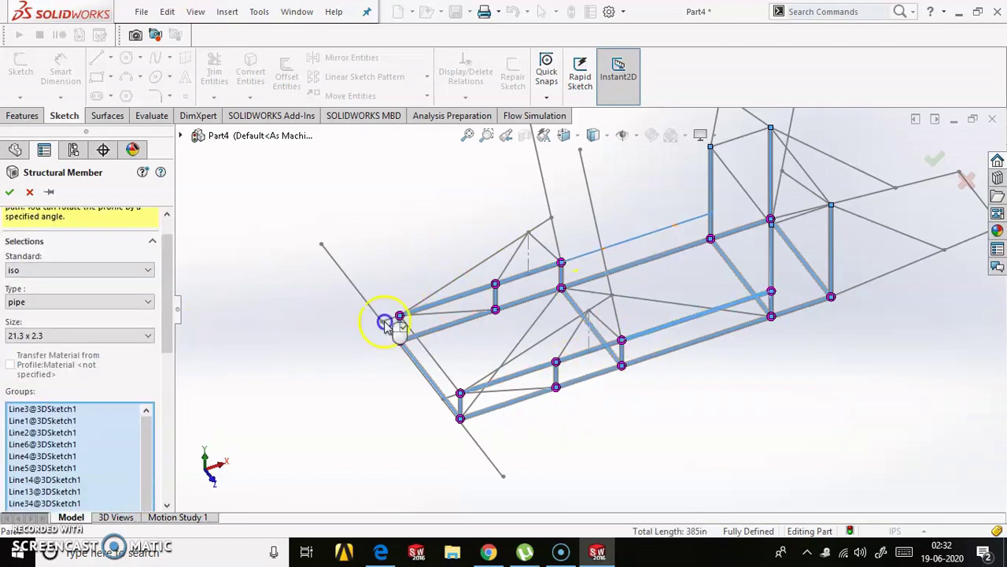
left_click(152, 403)
- Make the short front corner segment and the upper front corner link pipe members in a new group
left_click(89, 493)
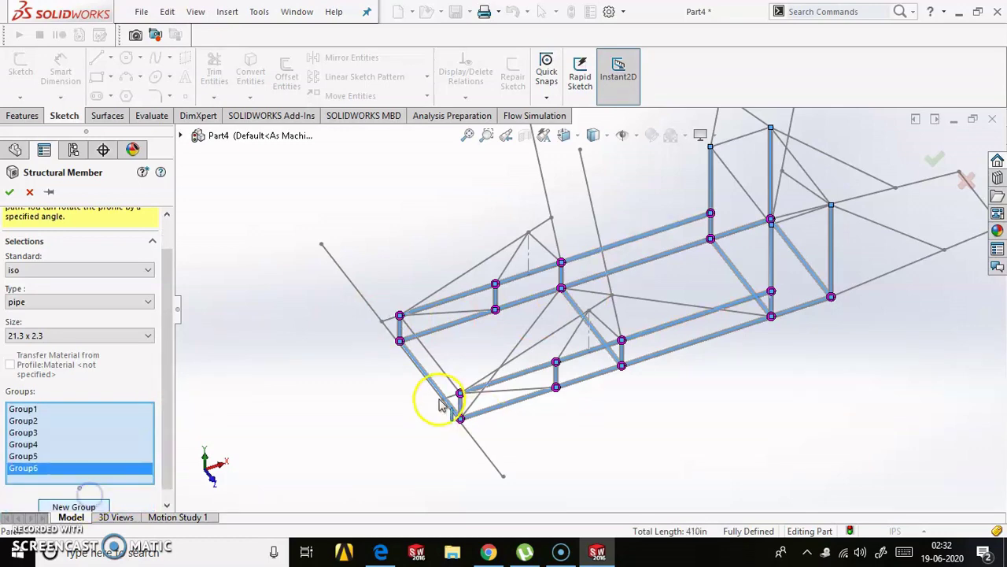
scroll(439, 401, "down", 5)
left_click(488, 381)
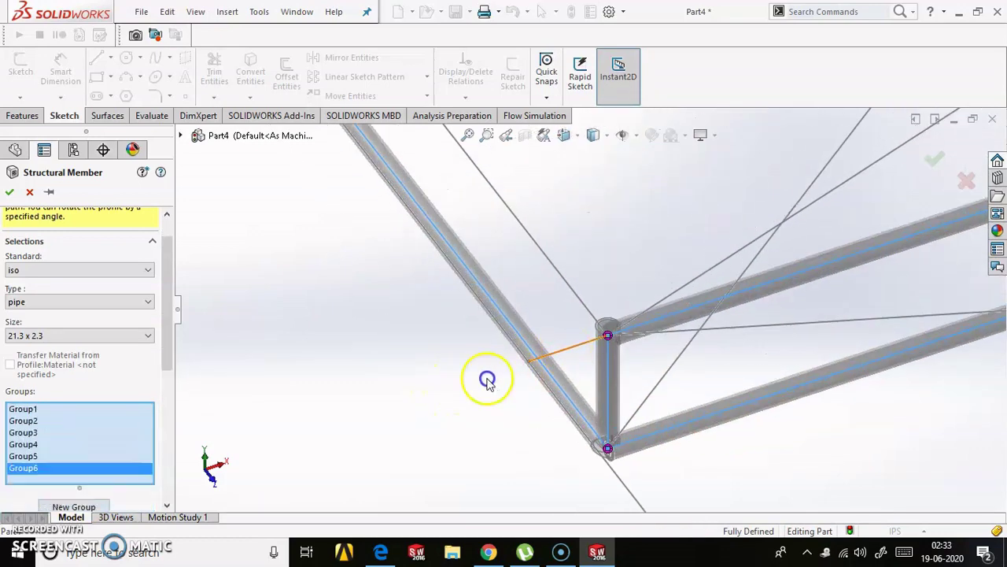
scroll(485, 380, "up", 3)
scroll(478, 354, "down", 3)
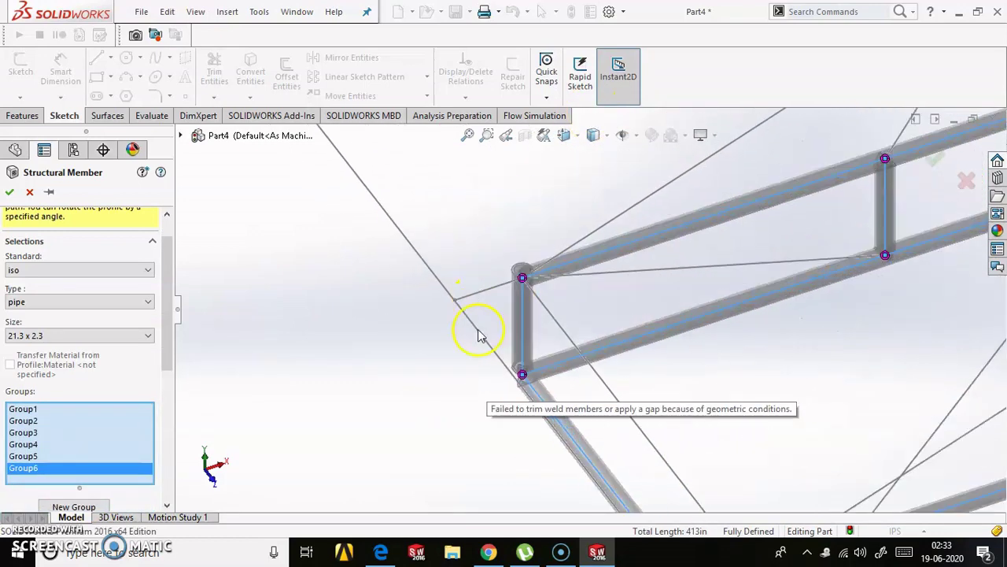
left_click(442, 347)
scroll(443, 346, "up", 3)
mouse_move(450, 341)
middle_mouse_down()
mouse_move(843, 274)
mouse_move(762, 291)
middle_mouse_up()
- Add the rear top crossbars as pipe members in their own groups
left_click(101, 508)
left_click(775, 301)
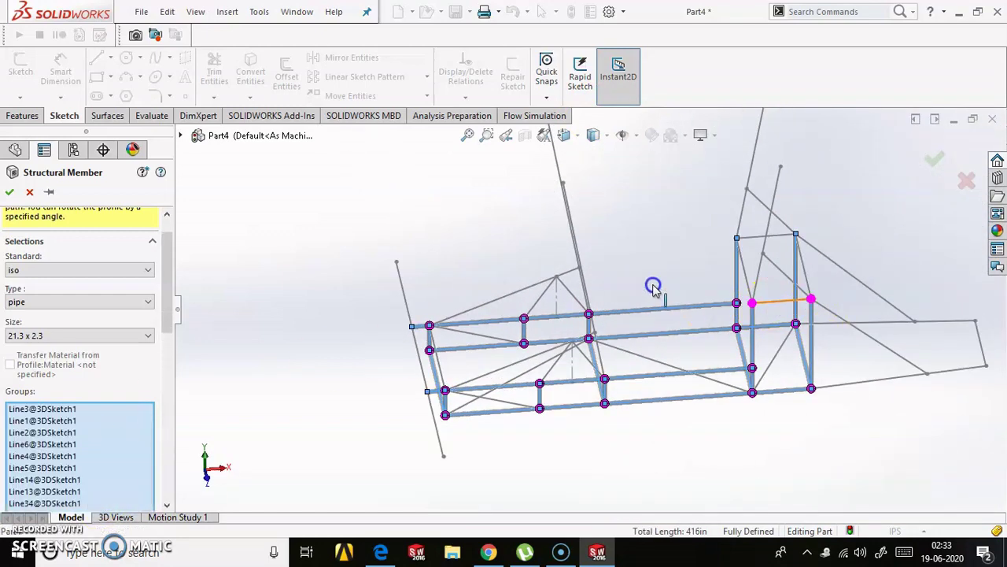
left_click(753, 237)
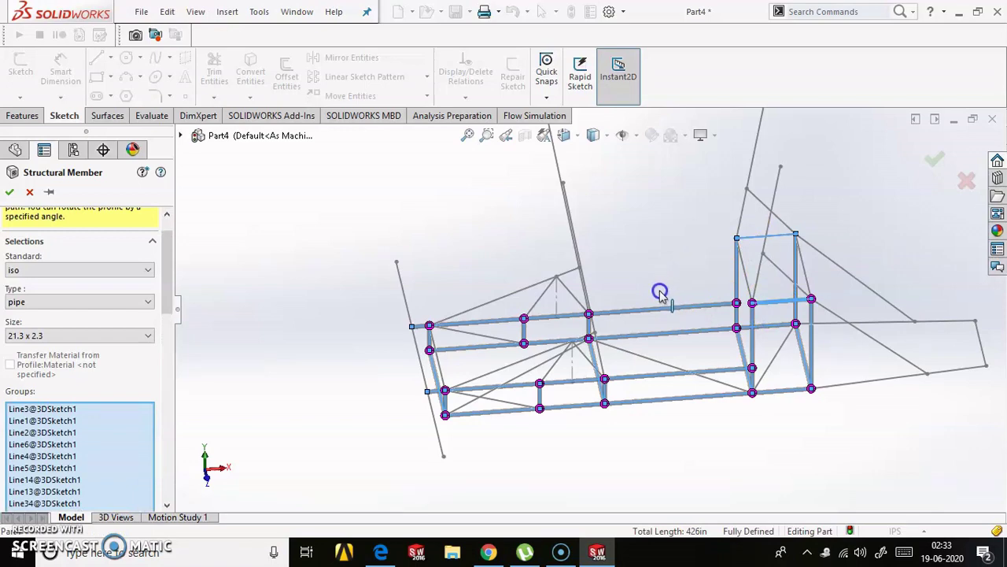
middle_click_drag(569, 361, 590, 386)
left_click(173, 336)
left_click(79, 439)
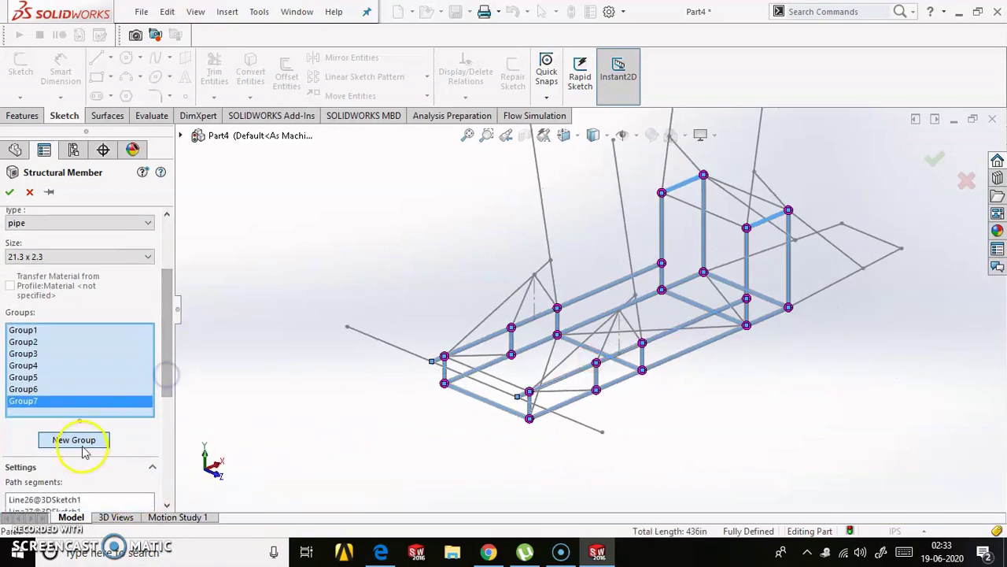
- Add the front floor diagonal, the rear box diagonal braces and the front upper slanted line as pipes
left_click(482, 391)
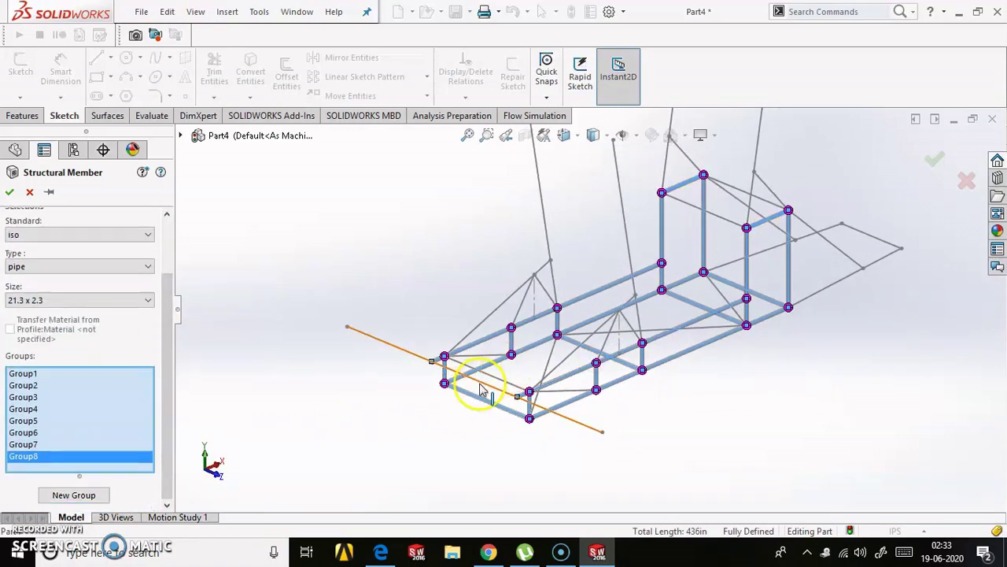
left_click(607, 378)
middle_click_drag(585, 388, 732, 247)
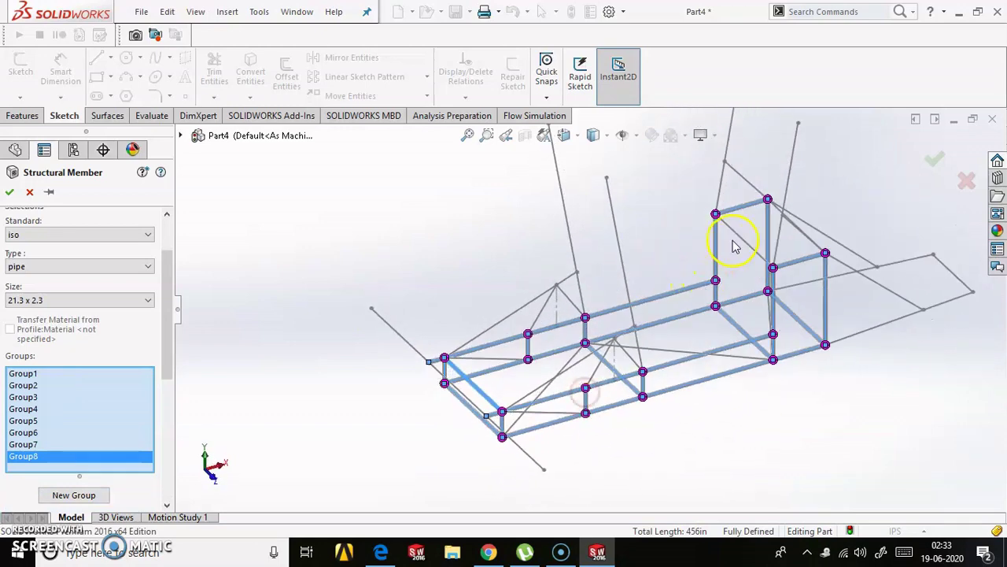
left_click(752, 256)
left_click(818, 269)
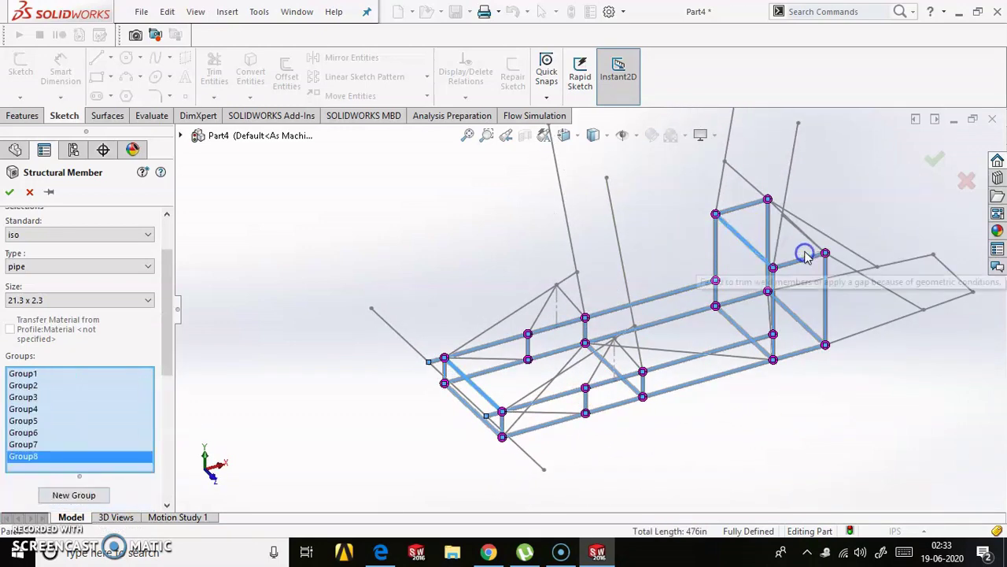
middle_click_drag(805, 255, 662, 459)
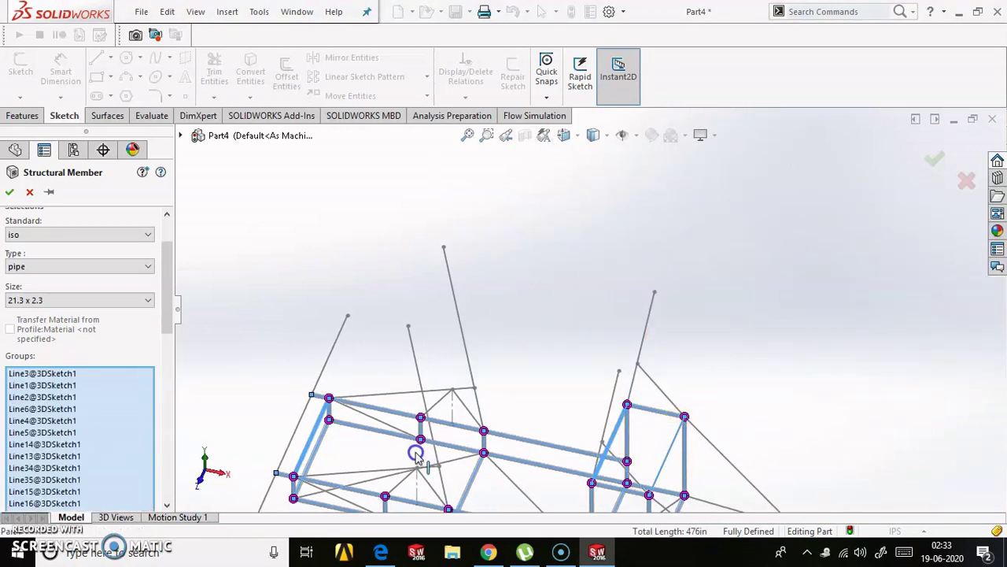
left_click(467, 426)
middle_click_drag(472, 415, 526, 433)
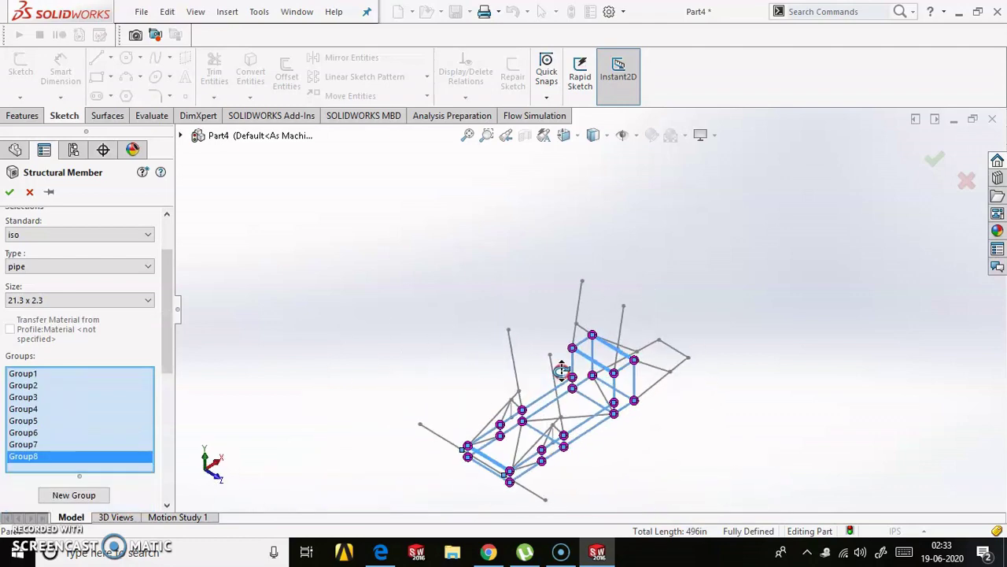
scroll(526, 432, "down", 5)
middle_click_drag(569, 399, 587, 408)
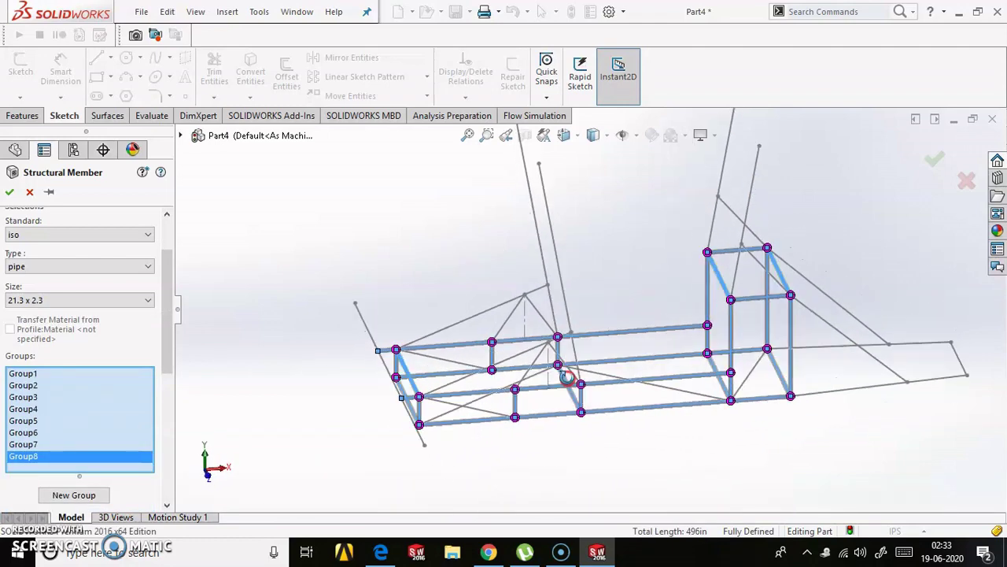
left_click(71, 497)
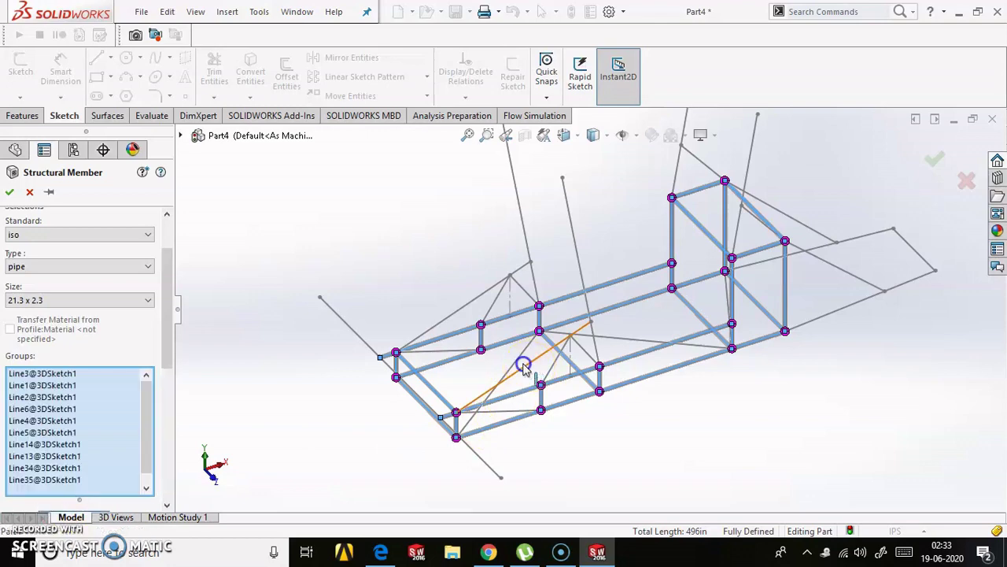
left_click(458, 313)
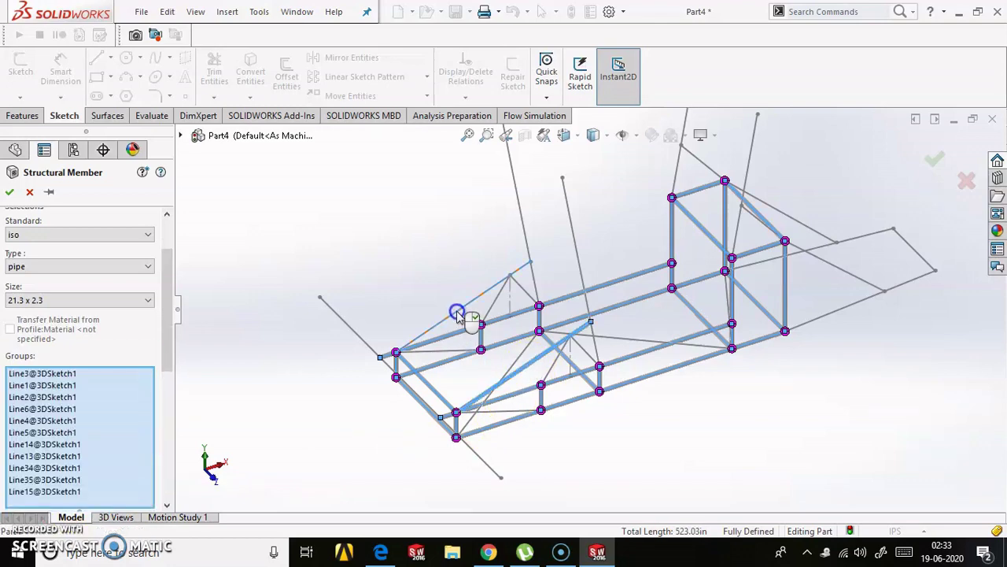
- Add the front hoop lines as pipe members in two new groups
left_click(137, 453)
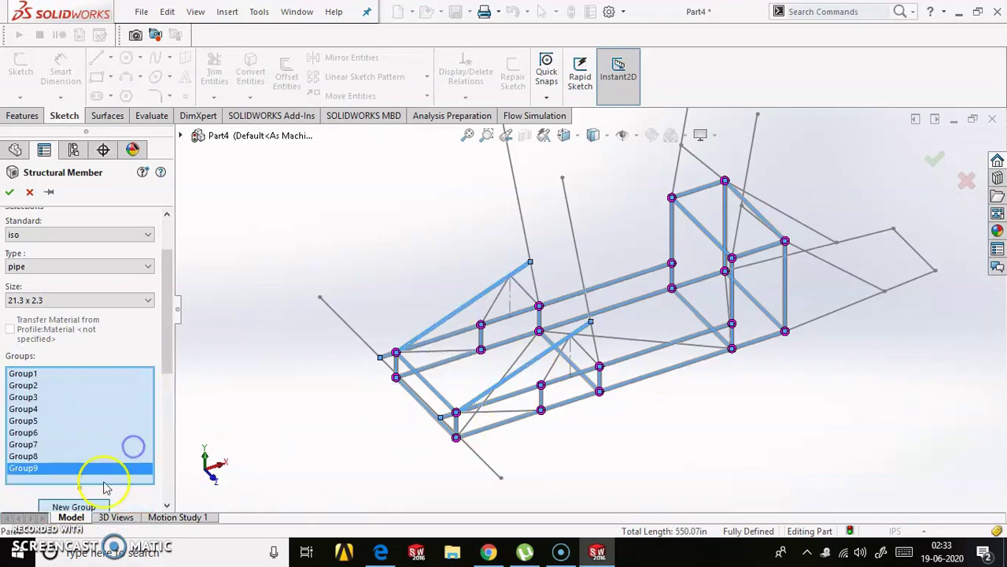
left_click(86, 503)
left_click(555, 373)
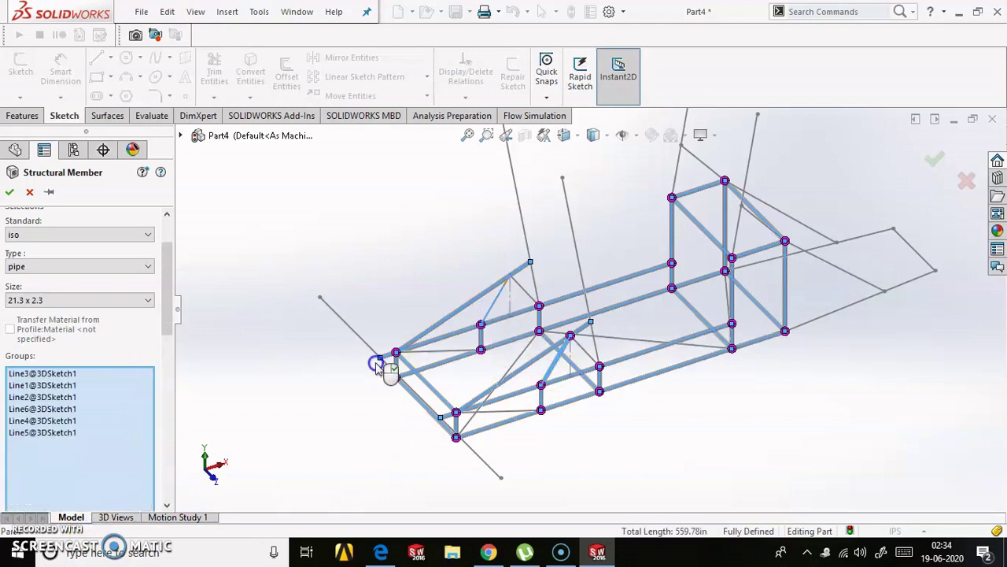
left_click(369, 380)
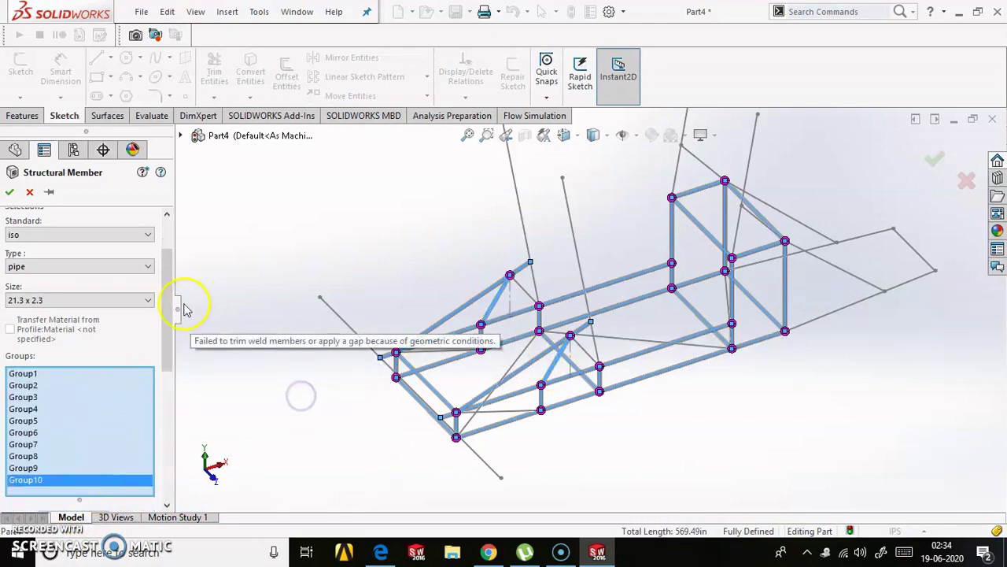
left_click_drag(168, 305, 165, 354)
left_click(96, 438)
left_click(538, 299)
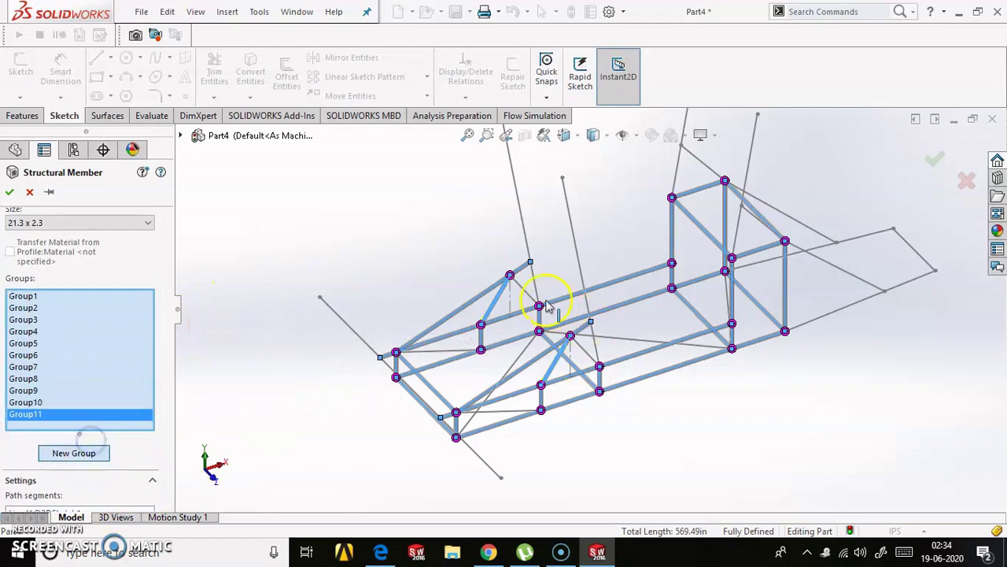
left_click(586, 352)
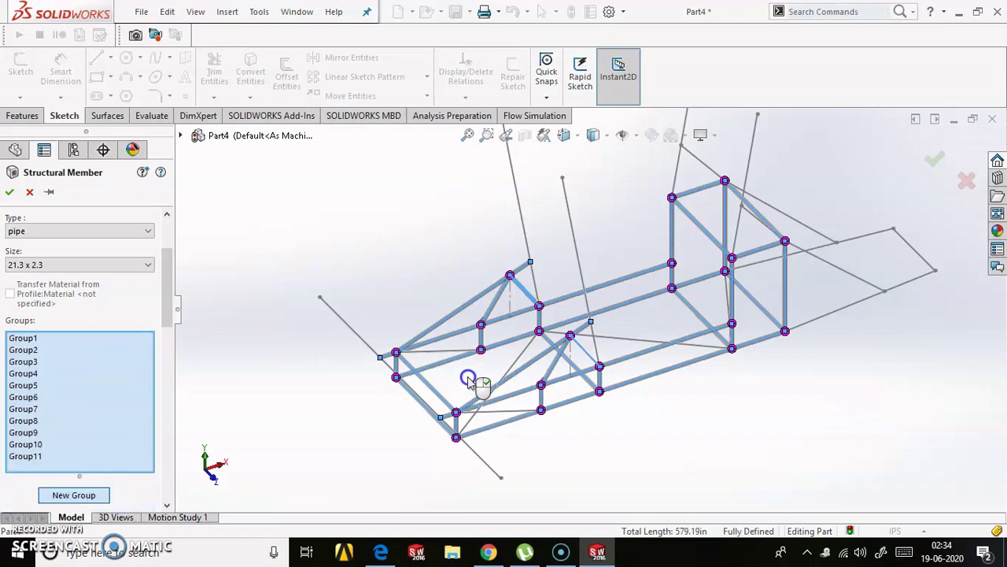
- Add the tall vertical line and the rear upright lines as pipe members in new groups
left_click(68, 495)
left_click(520, 200)
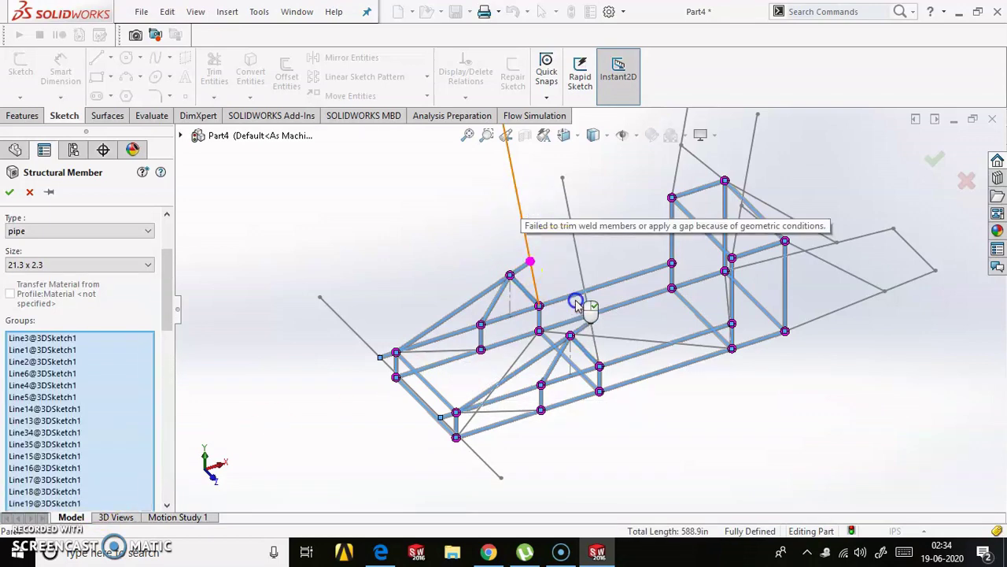
left_click(574, 241)
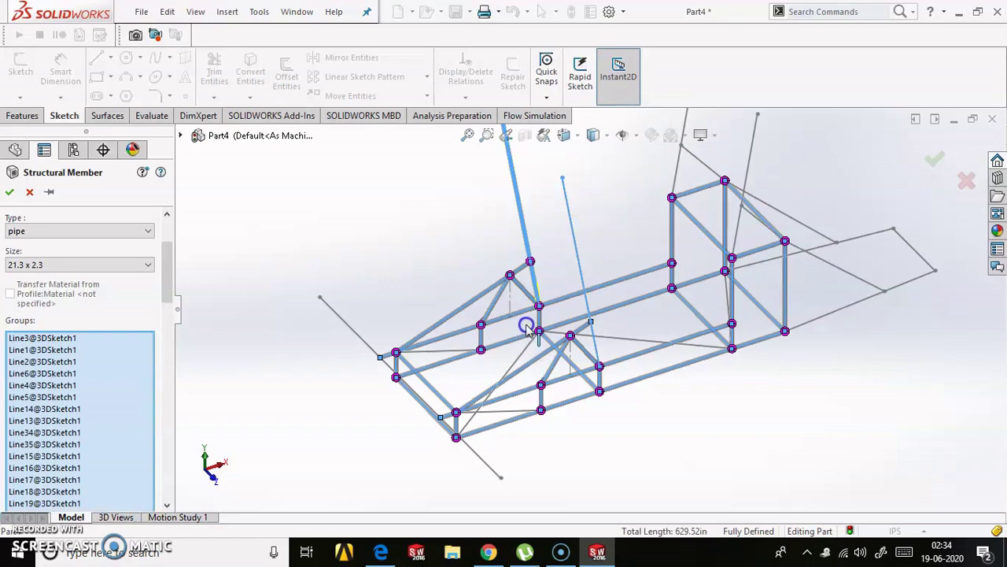
mouse_move(527, 329)
middle_mouse_down()
mouse_move(611, 270)
mouse_move(607, 288)
middle_mouse_up()
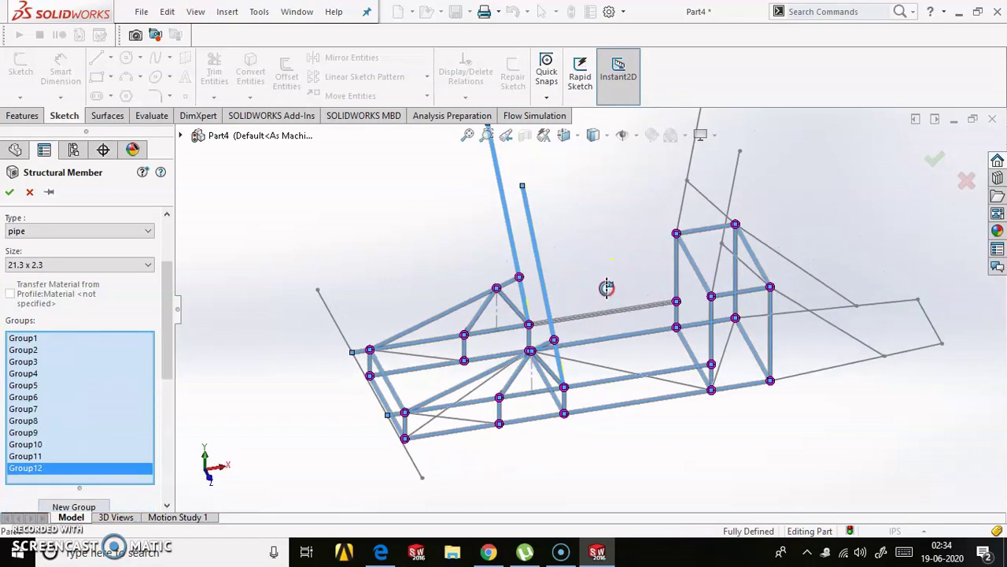
left_click(79, 510)
left_click(712, 183)
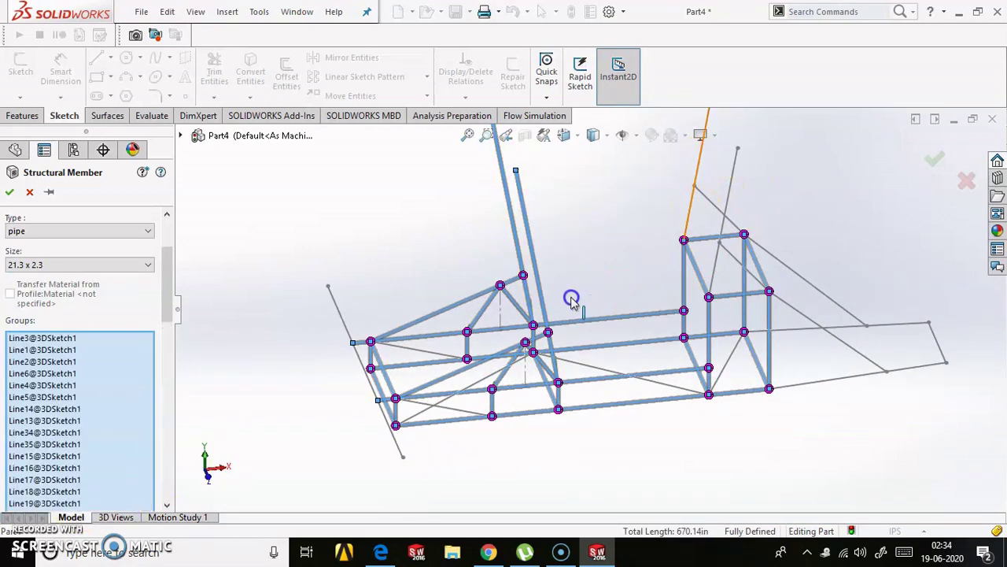
left_click(488, 351)
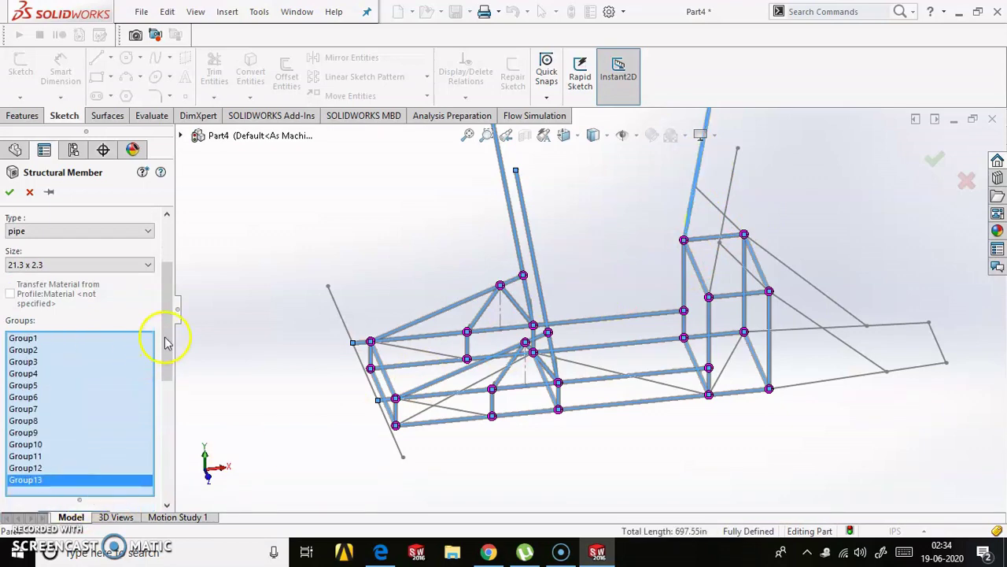
left_click(732, 162)
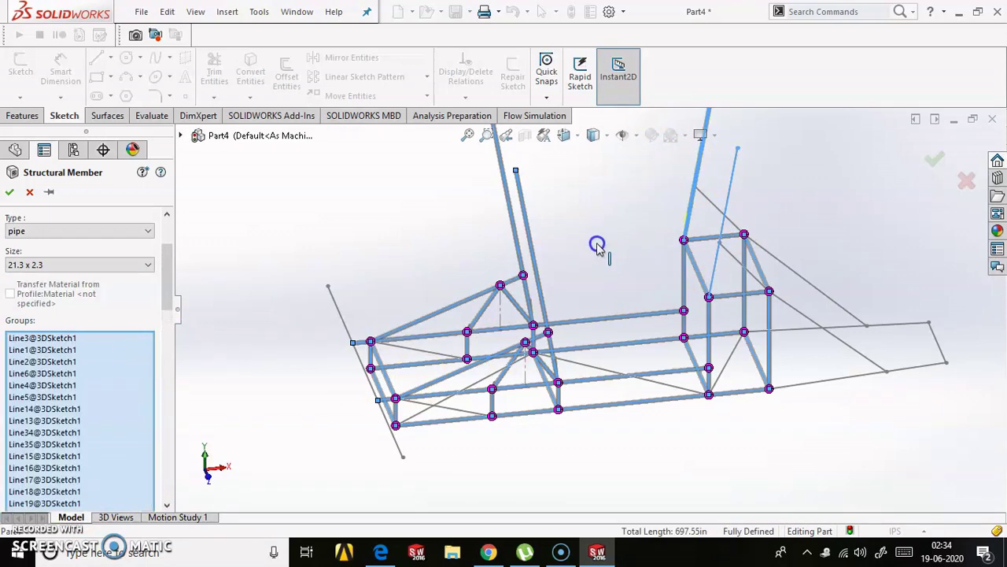
- Add the rear sketch segment and the upper segment in a final new group, reaching Group14
left_click(598, 247)
mouse_move(598, 250)
middle_mouse_down()
mouse_move(590, 195)
mouse_move(623, 257)
mouse_move(685, 322)
middle_mouse_up()
scroll(583, 354, "down", 3)
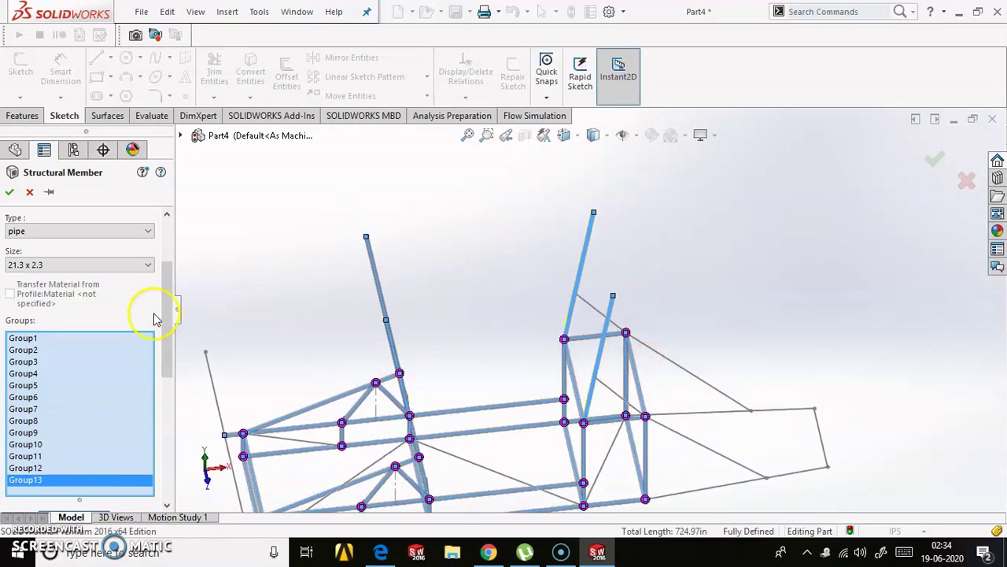
scroll(155, 319, "down", 3)
left_click(72, 395)
left_click(608, 390)
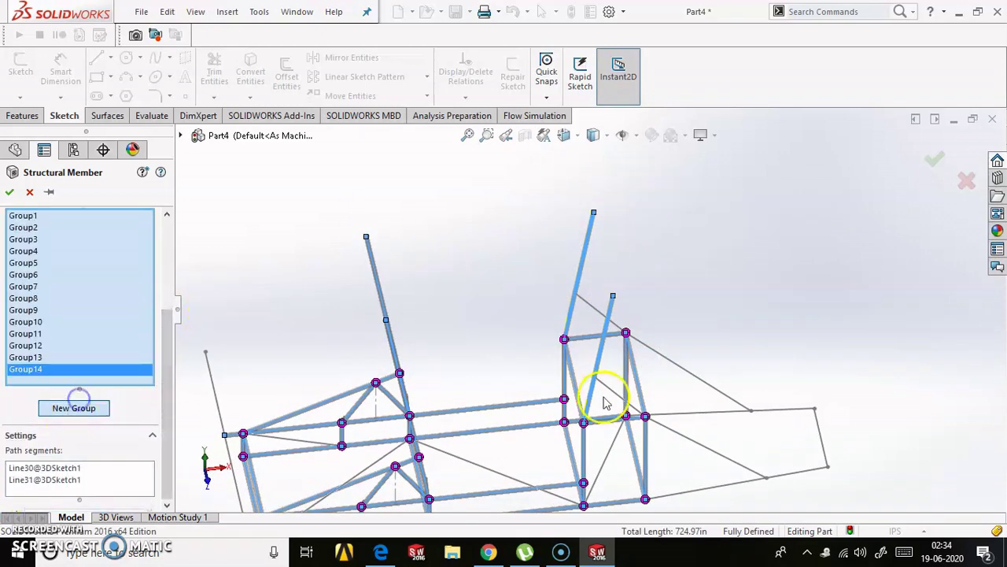
left_click(580, 306)
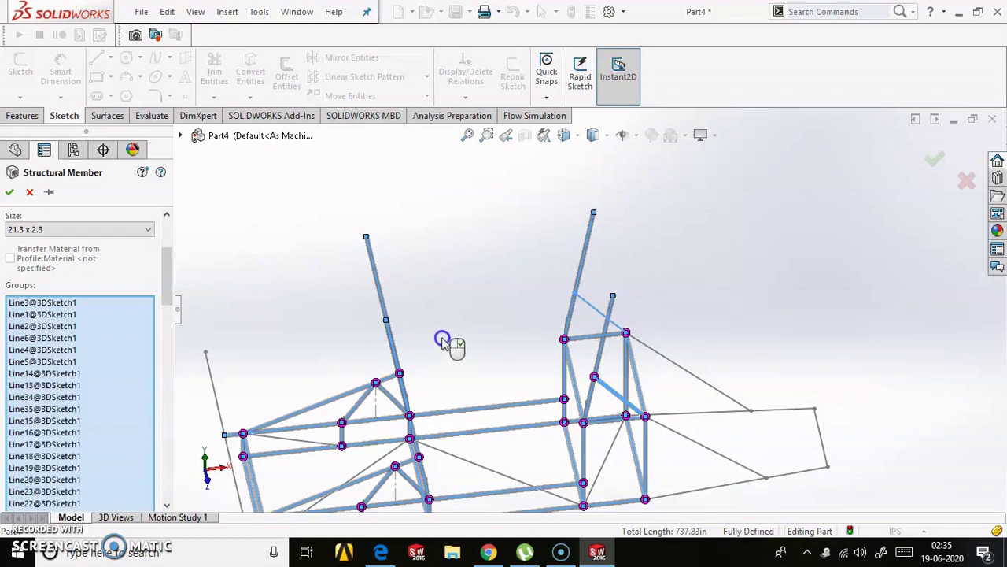
scroll(533, 349, "up", 3)
middle_click_drag(632, 404, 625, 350)
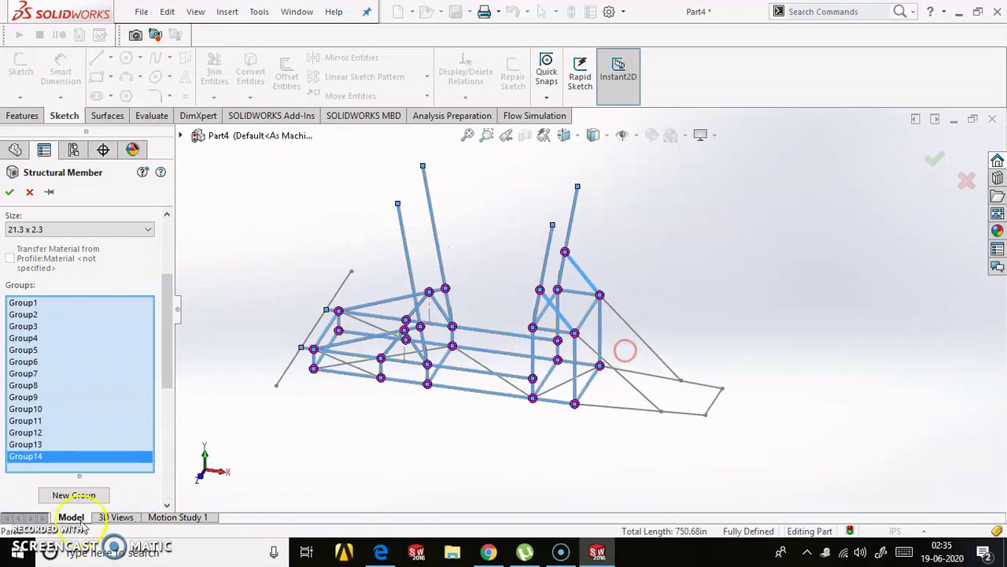
- Add the bottom-right, upper-right and short end tail segments as pipe members
left_click(622, 406)
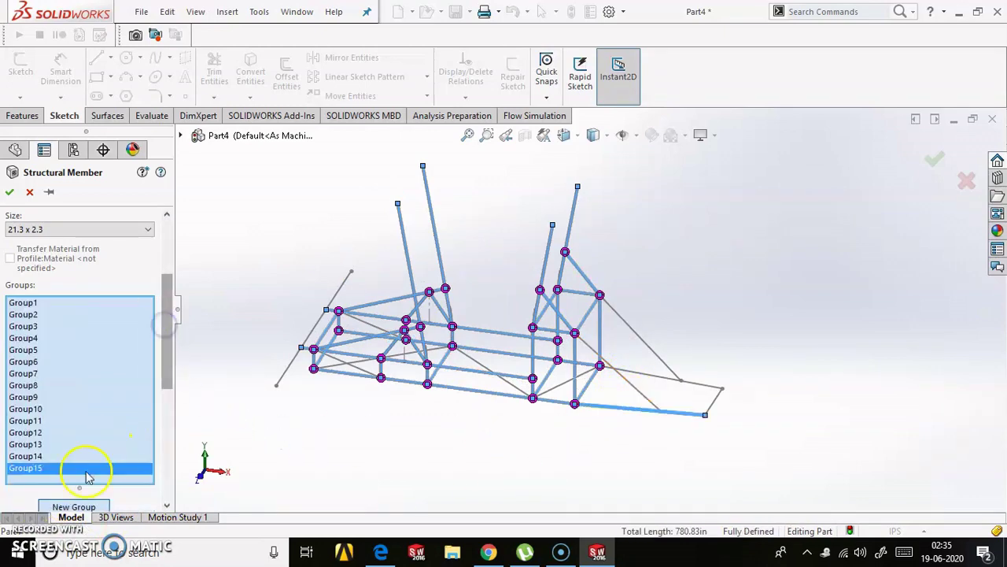
left_click(78, 506)
left_click(652, 376)
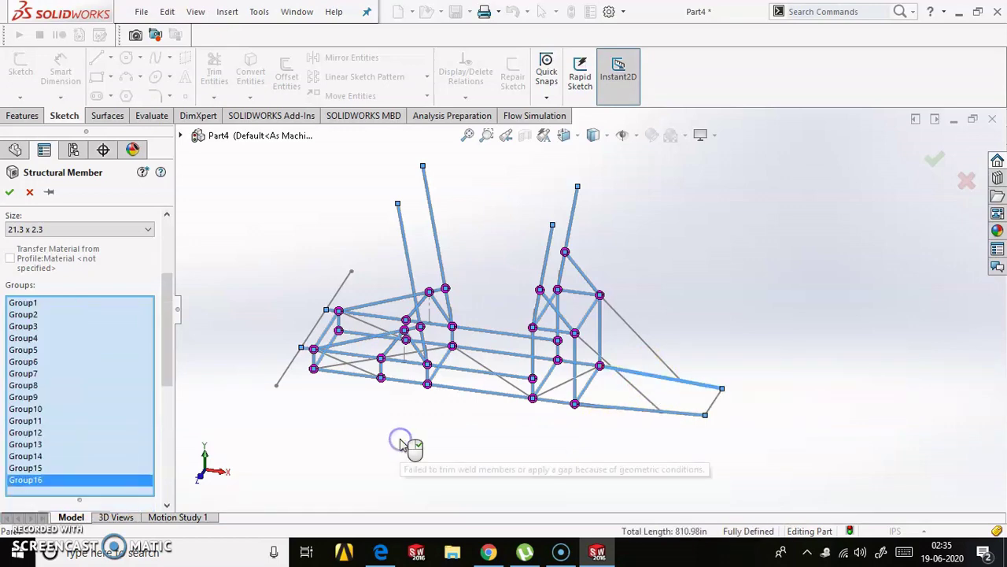
scroll(157, 383, "down", 2)
left_click(712, 405)
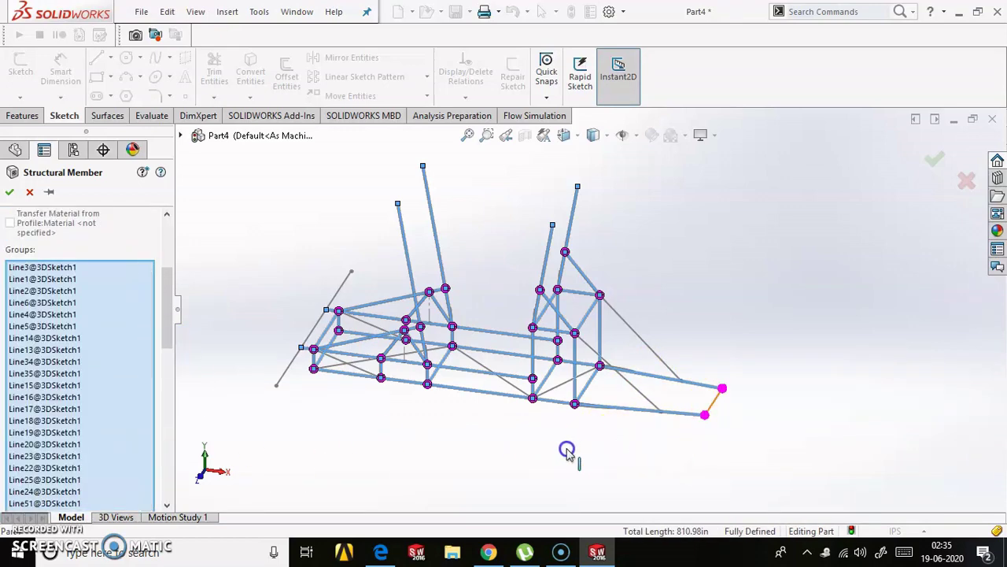
- Put the rear diagonal and the long rear diagonal into new groups, reaching Group20
left_click(71, 493)
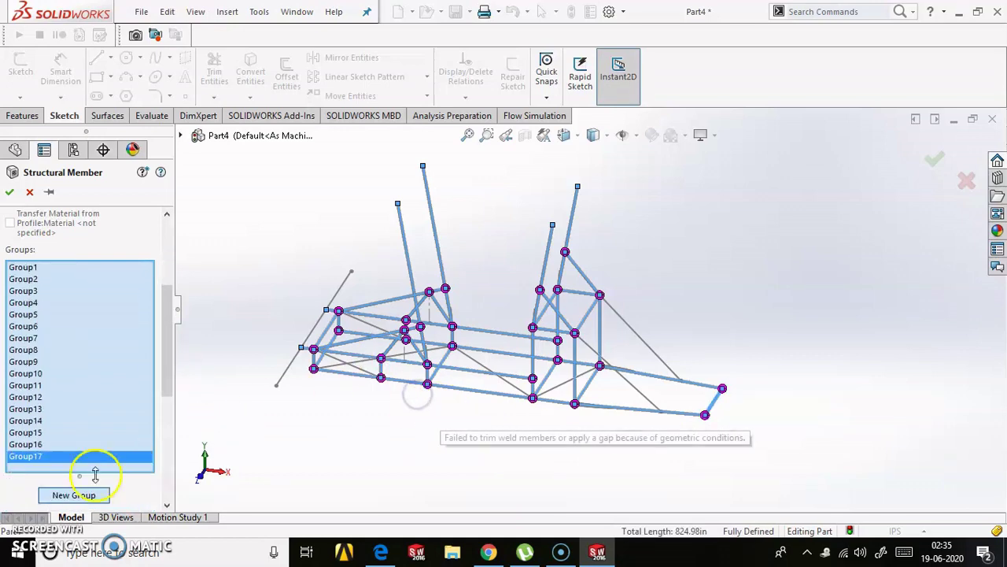
left_click(724, 387)
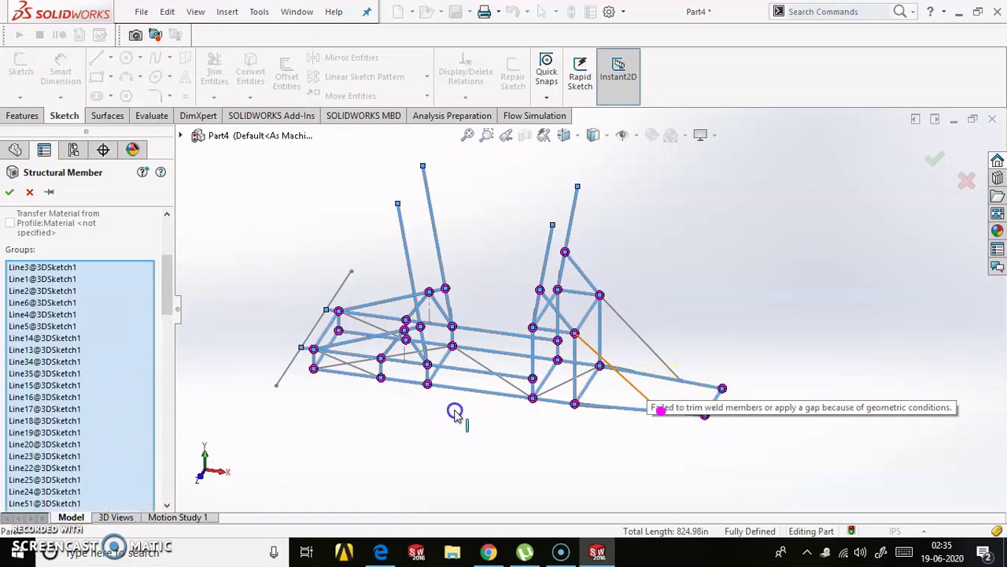
left_click(168, 354)
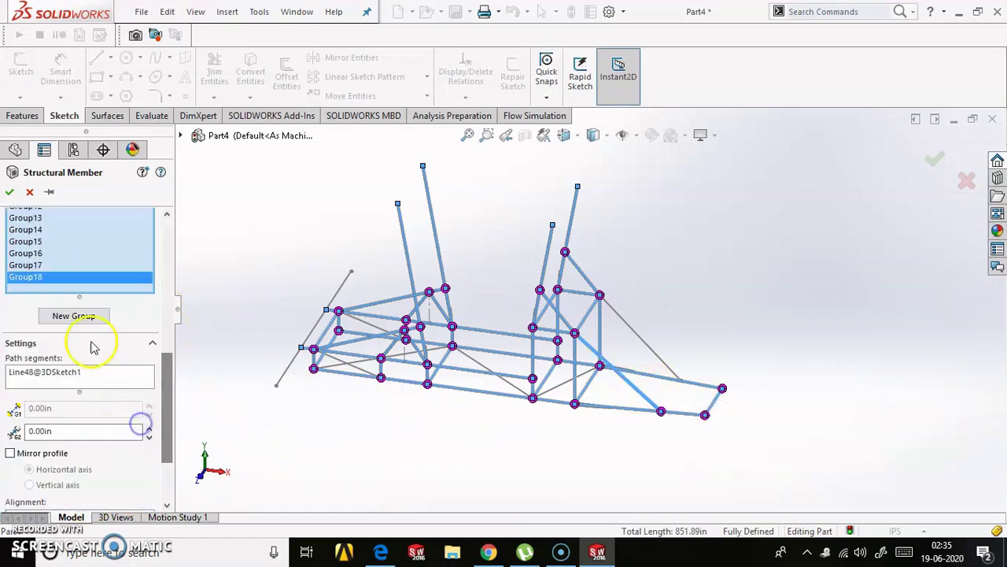
left_click(78, 322)
left_click(662, 352)
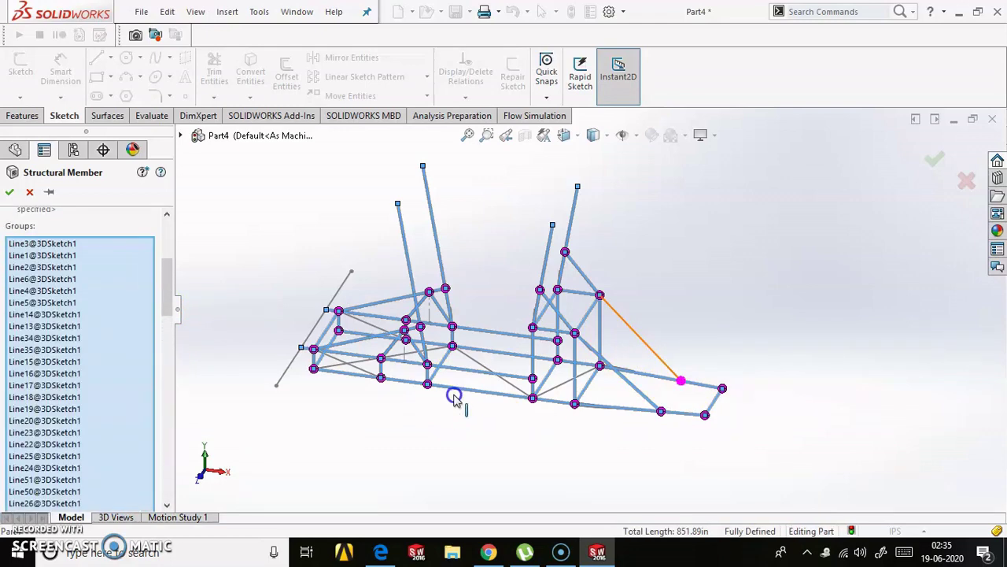
left_click(73, 440)
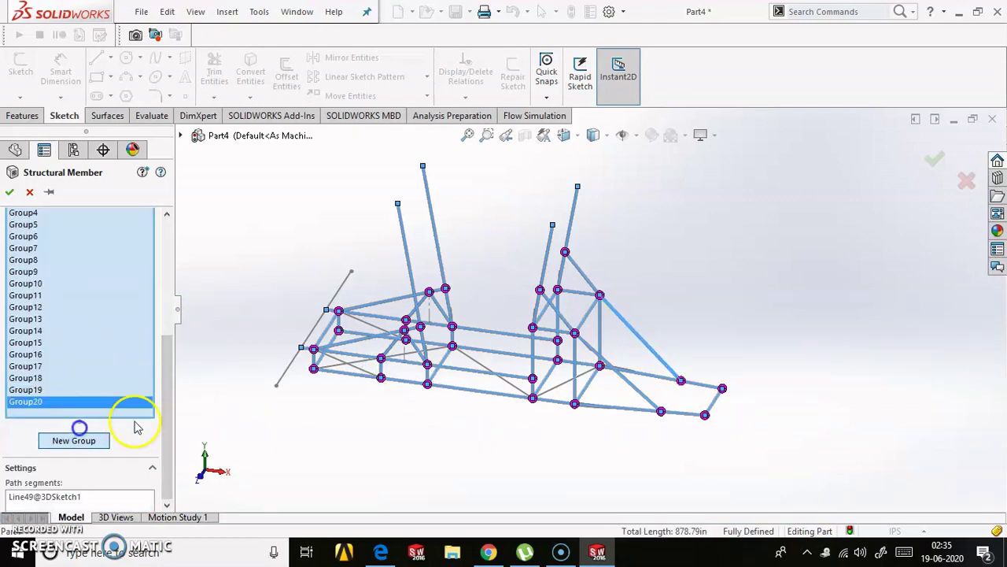
mouse_move(400, 370)
middle_mouse_down()
mouse_move(450, 396)
mouse_move(281, 383)
middle_mouse_up()
left_click(242, 404)
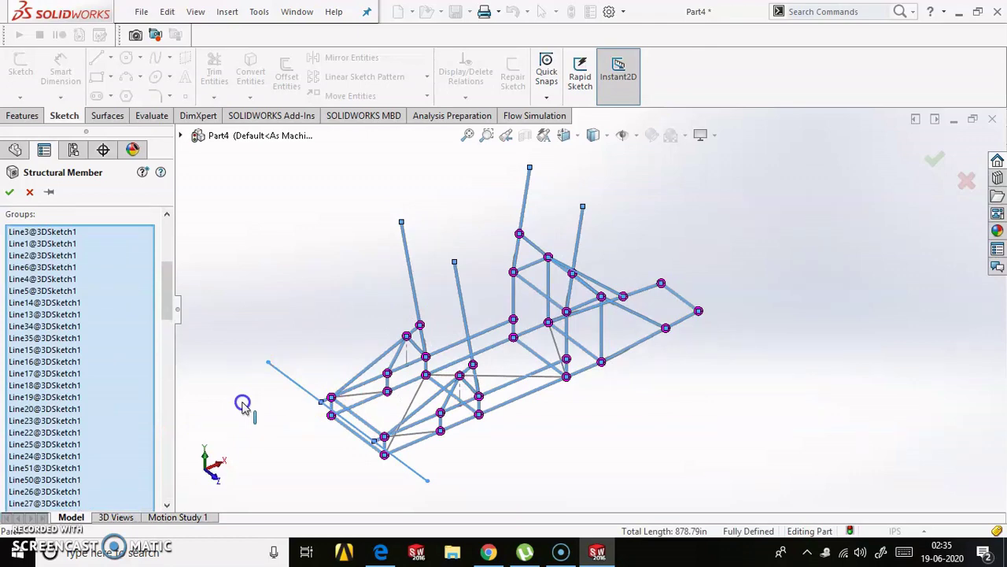
- Add the front segment, middle cross segment and short diagonal as three new pipe groups
middle_click_drag(337, 412, 34, 478)
left_click(73, 507)
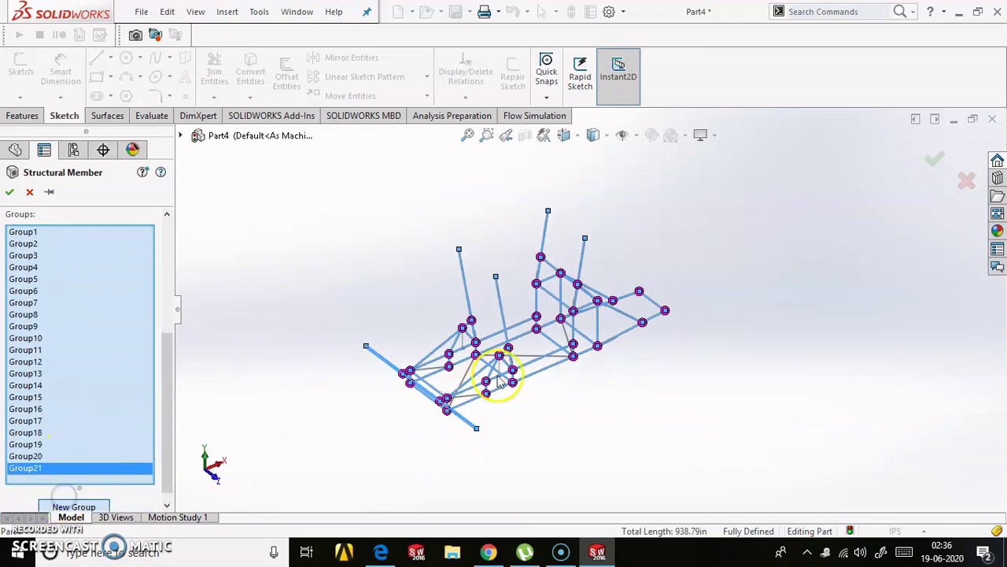
middle_click_drag(506, 440, 461, 396)
left_click(460, 396)
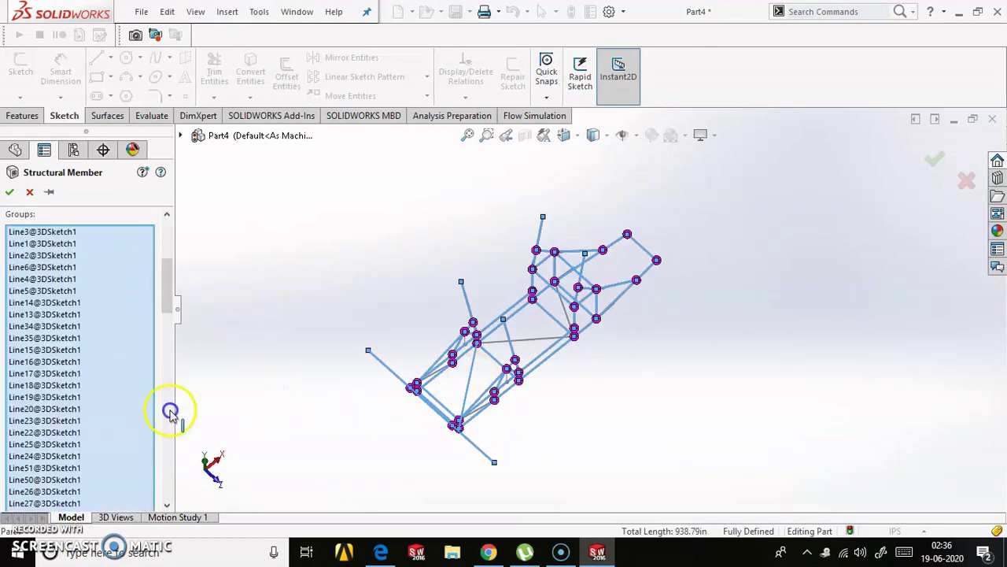
left_click(78, 504)
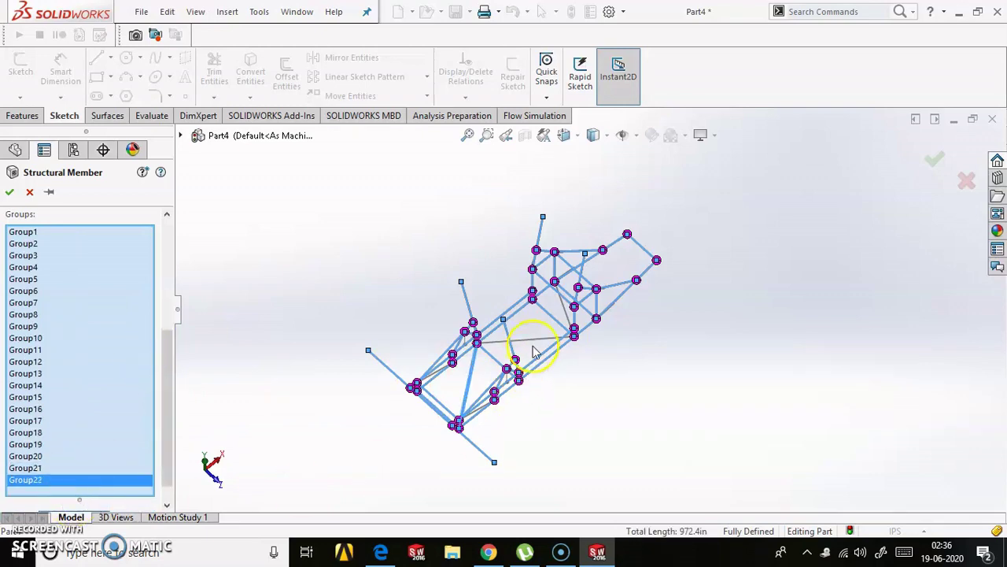
left_click(439, 401)
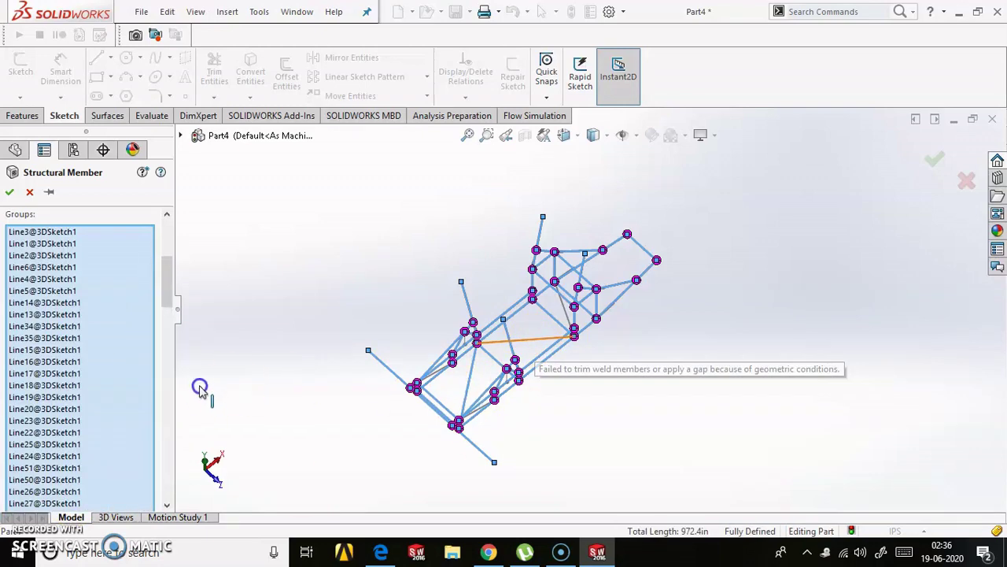
scroll(118, 393, "down", 3)
left_click(75, 433)
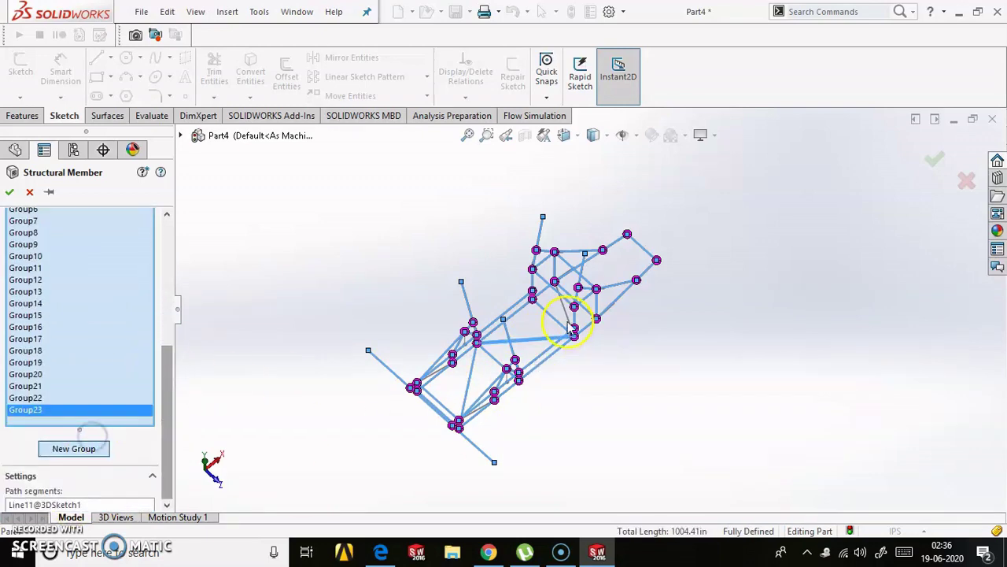
left_click(571, 329)
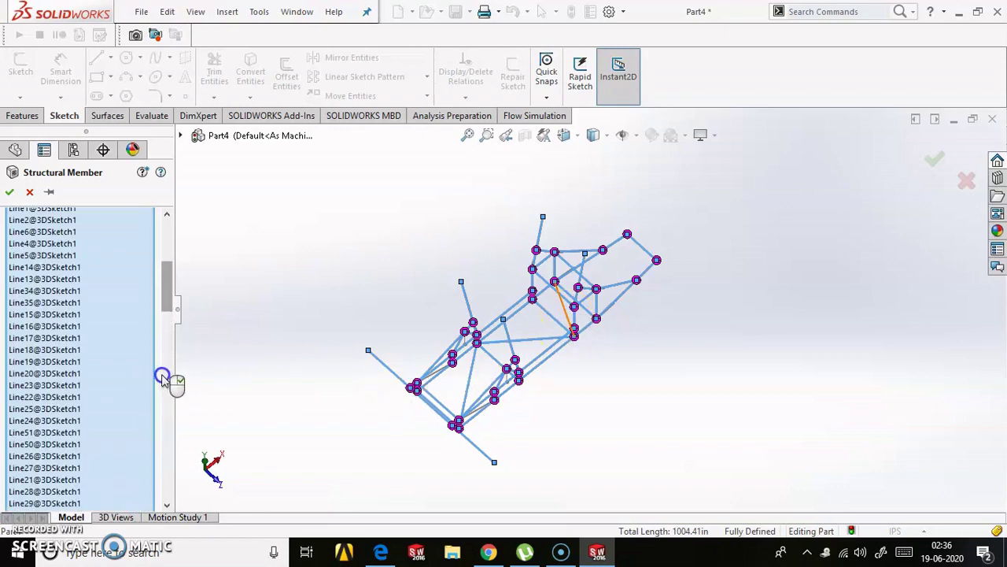
scroll(161, 378, "up", 3)
- Add the thin front line, front cross line and diagonal brace, then confirm the 26-group pipe feature
left_click(74, 491)
scroll(483, 414, "down", 3)
scroll(468, 374, "down", 2)
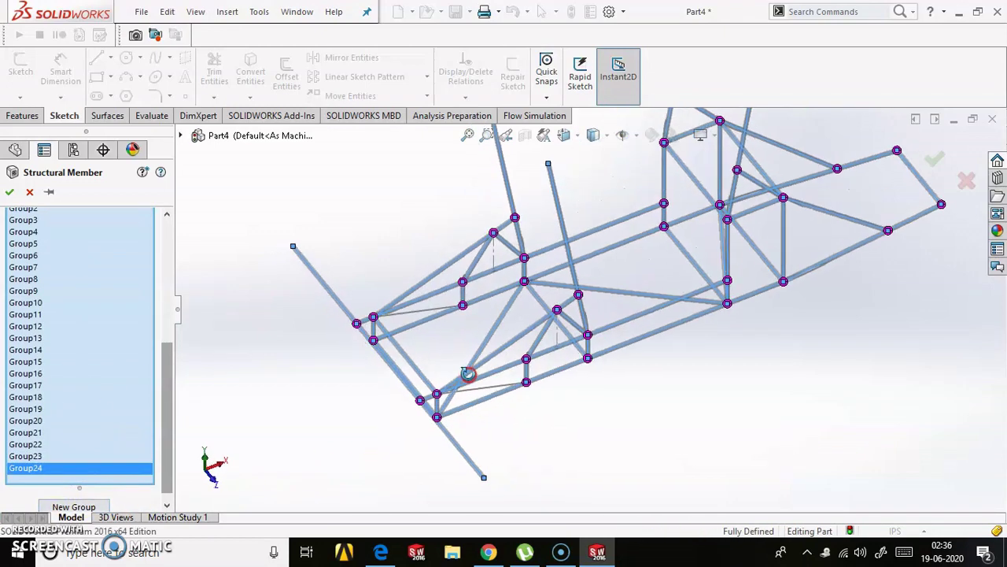
left_click(467, 376)
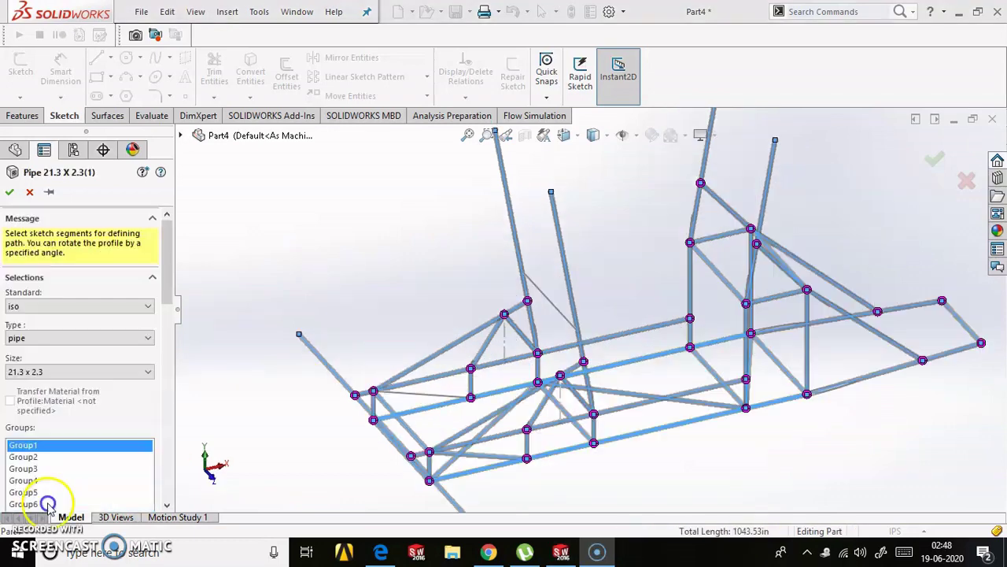
scroll(161, 360, "down", 5)
left_click(78, 378)
left_click(417, 397)
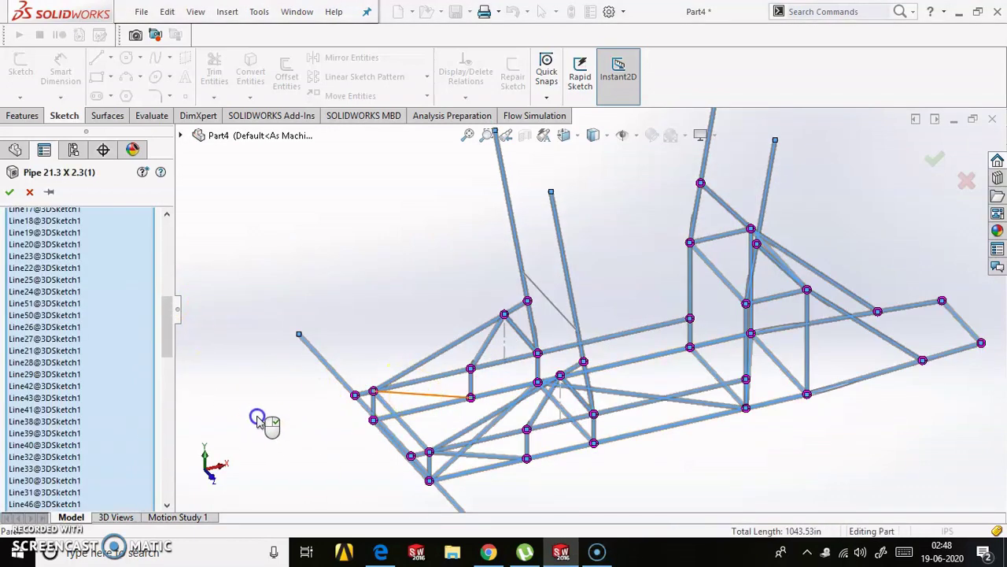
left_click(87, 384)
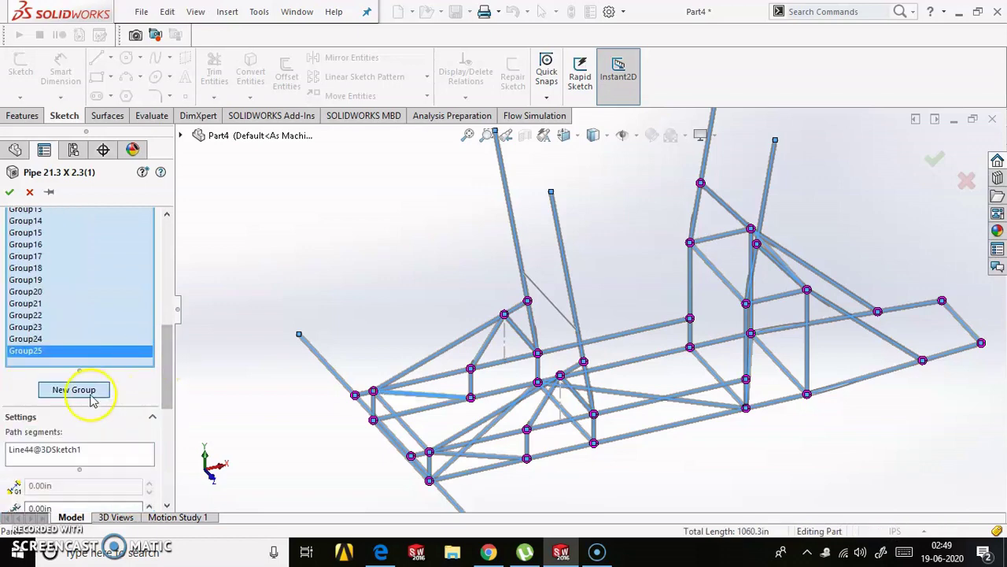
left_click(551, 303)
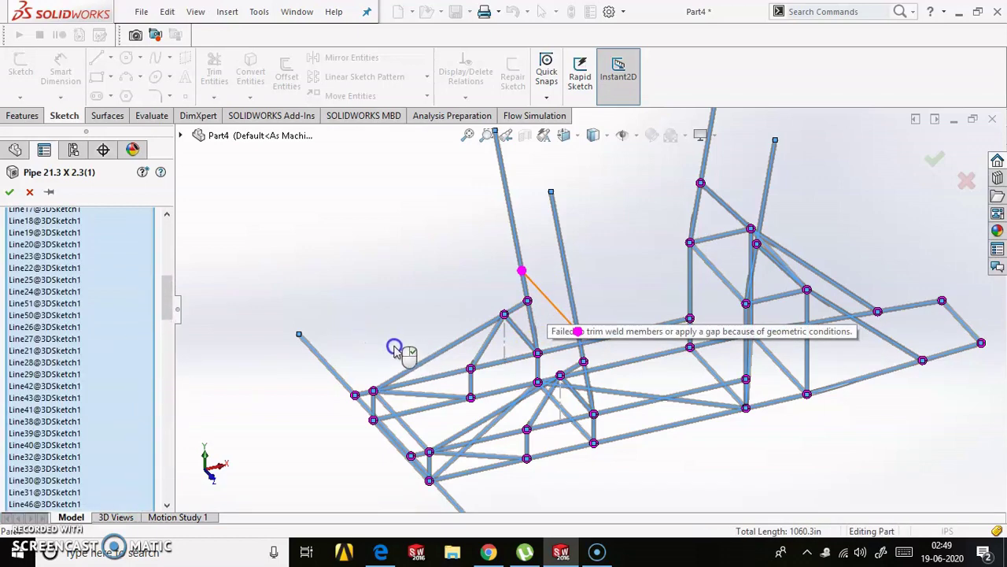
left_click(11, 192)
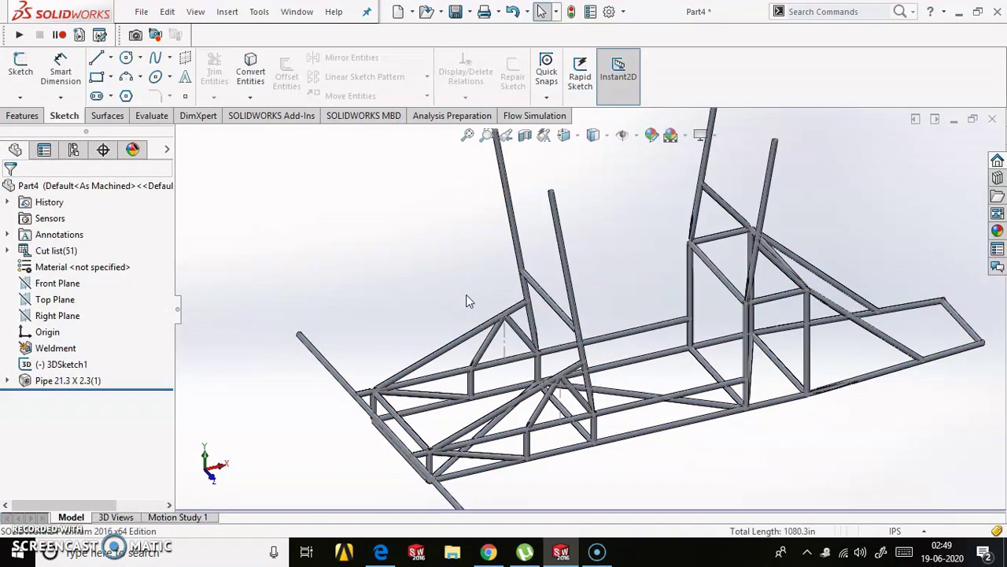
- Orbit and zoom around the finished chassis to inspect it from side and oblique views
mouse_move(466, 295)
middle_mouse_down()
mouse_move(580, 325)
mouse_move(679, 310)
mouse_move(653, 332)
mouse_move(702, 252)
mouse_move(761, 299)
mouse_move(646, 299)
mouse_move(654, 346)
mouse_move(661, 326)
middle_mouse_up()
scroll(642, 294, "down", 5)
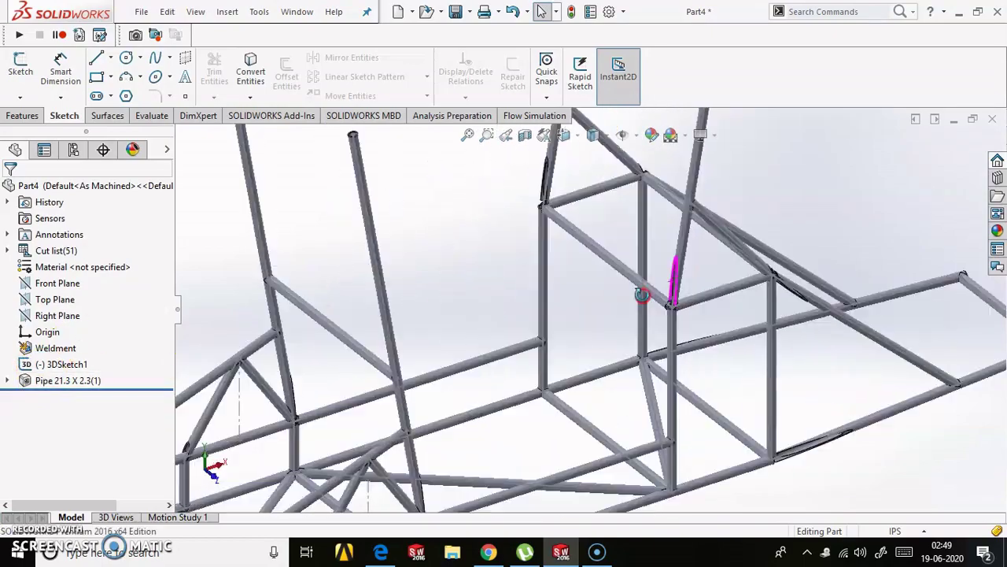
scroll(642, 294, "up", 3)
scroll(643, 294, "up", 3)
middle_click_drag(669, 288, 512, 371)
scroll(512, 371, "down", 1)
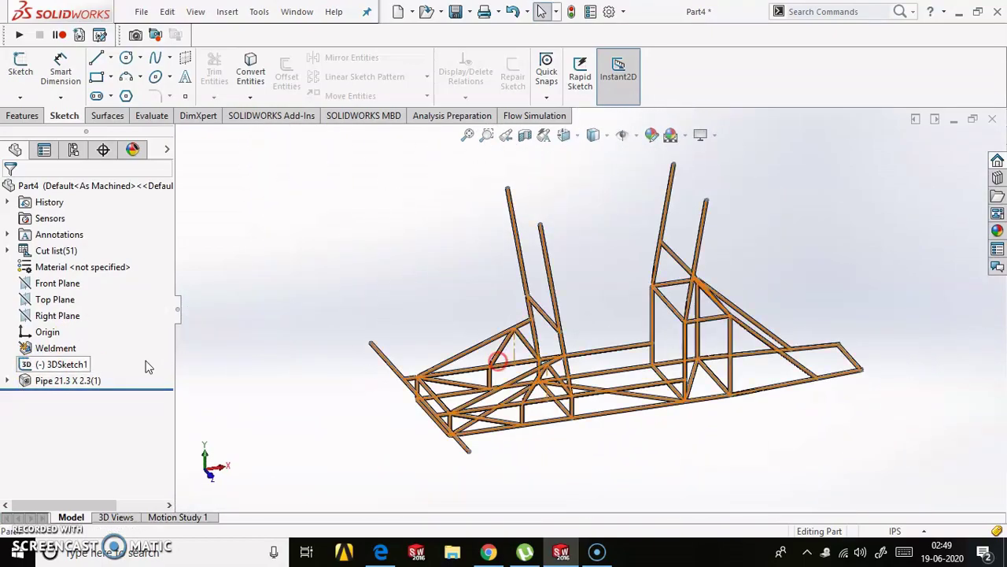
scroll(730, 250, "down", 2)
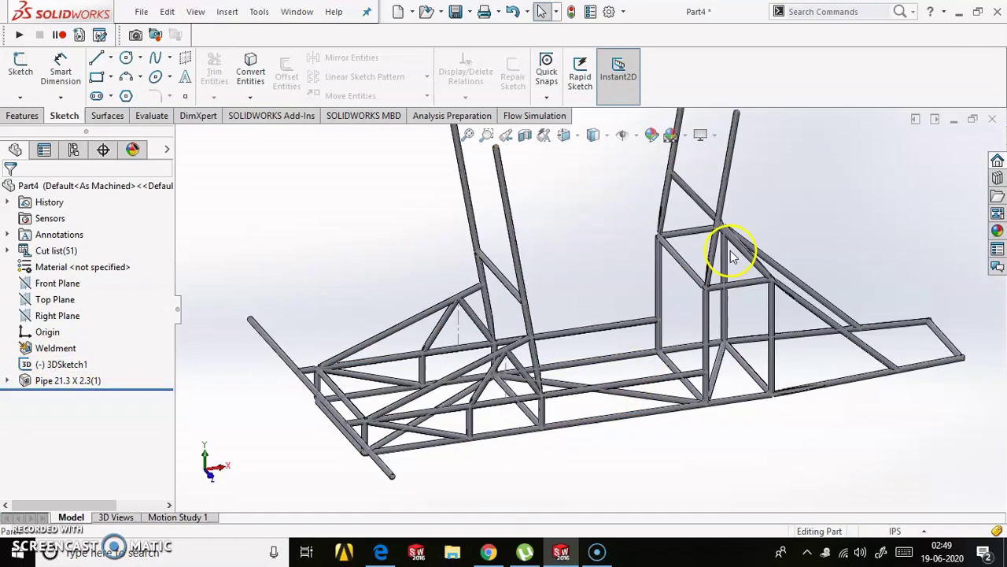
scroll(731, 250, "down", 5)
scroll(659, 203, "up", 1)
scroll(692, 268, "up", 2)
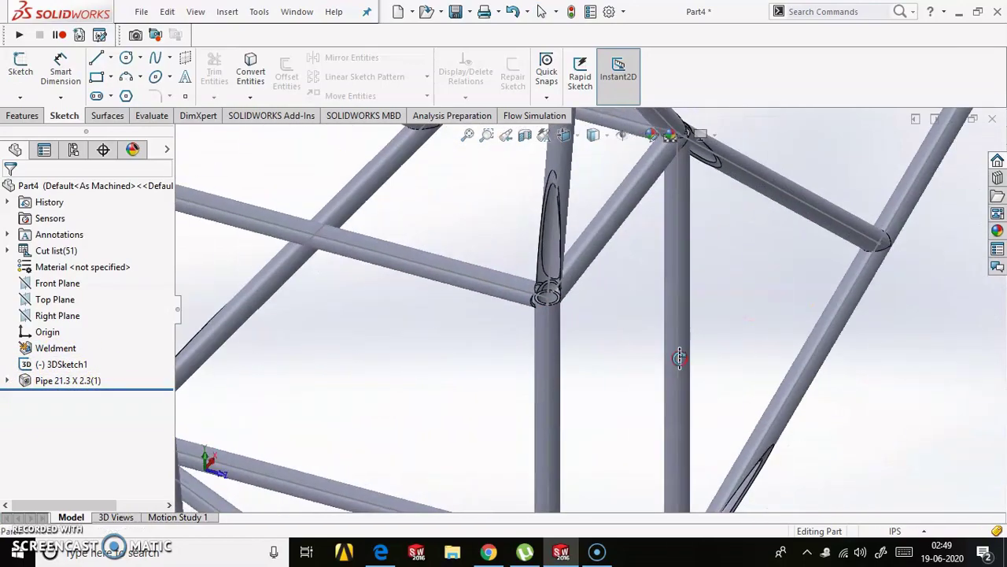
scroll(656, 342, "up", 2)
scroll(654, 343, "up", 2)
- Reopen Pipe 21.3 X 2.3(1) with Edit Feature from the FeatureManager tree
right_click(68, 381)
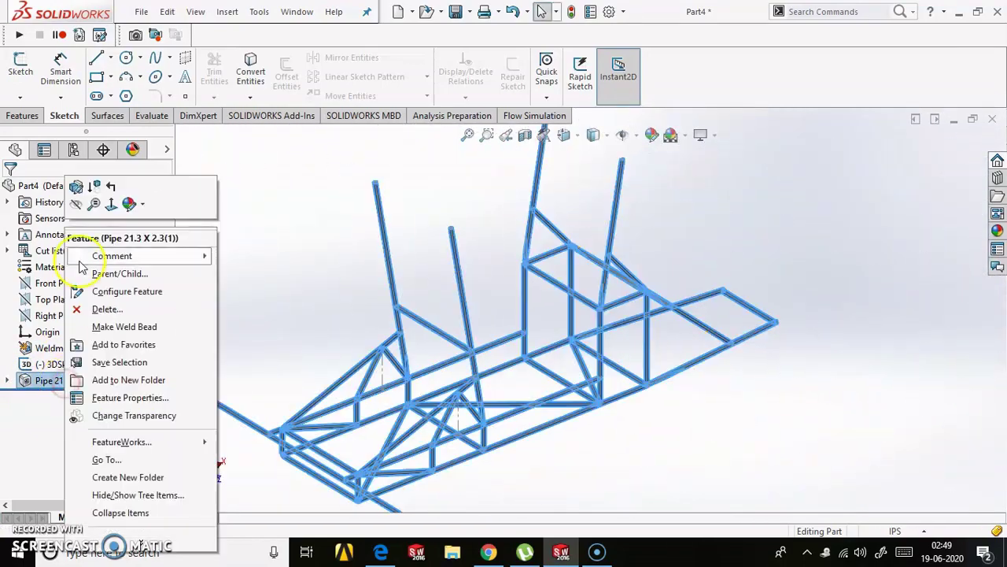
left_click(76, 188)
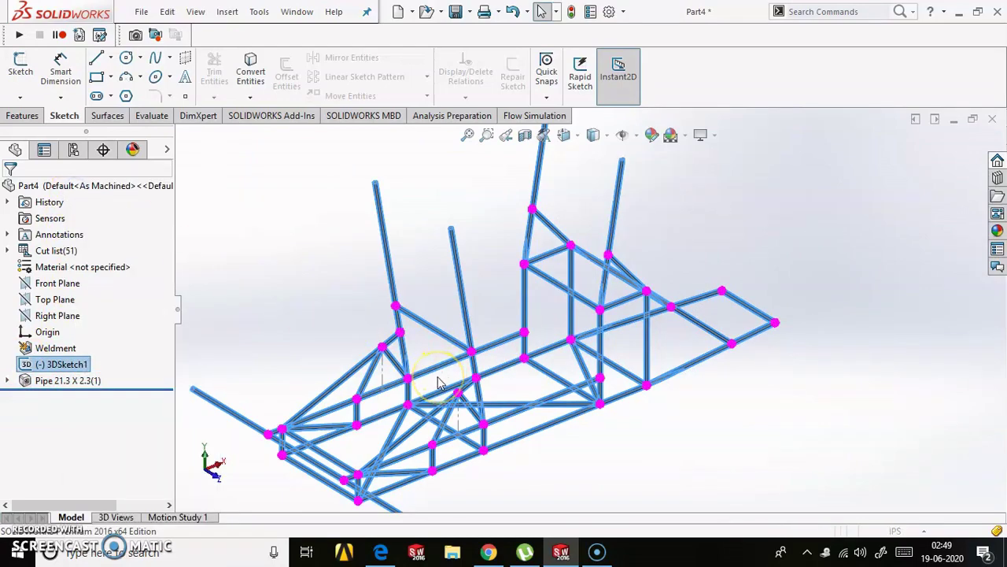
scroll(506, 364, "up", 2)
scroll(520, 378, "down", 3)
- Adjust trim orders for the second, vertical and diagonal pipe groups at the first joint
scroll(527, 389, "down", 3)
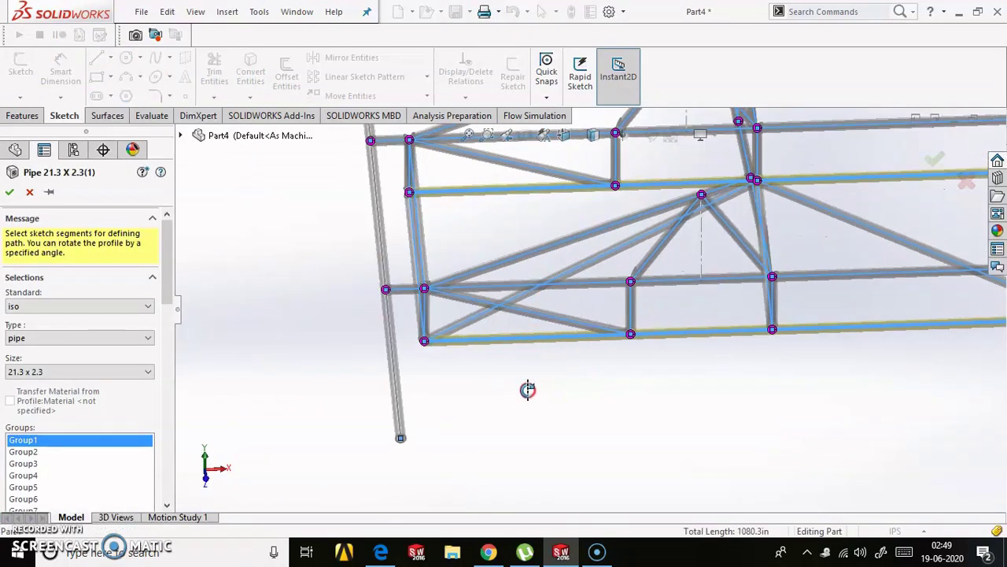
scroll(535, 370, "down", 2)
scroll(535, 323, "down", 2)
scroll(487, 330, "down", 2)
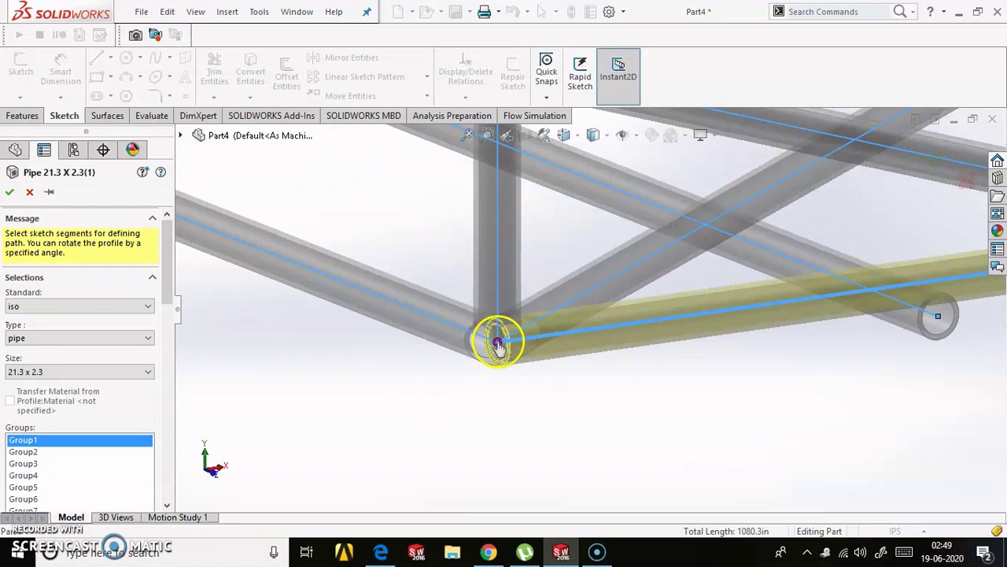
left_click(498, 344)
left_click(873, 310)
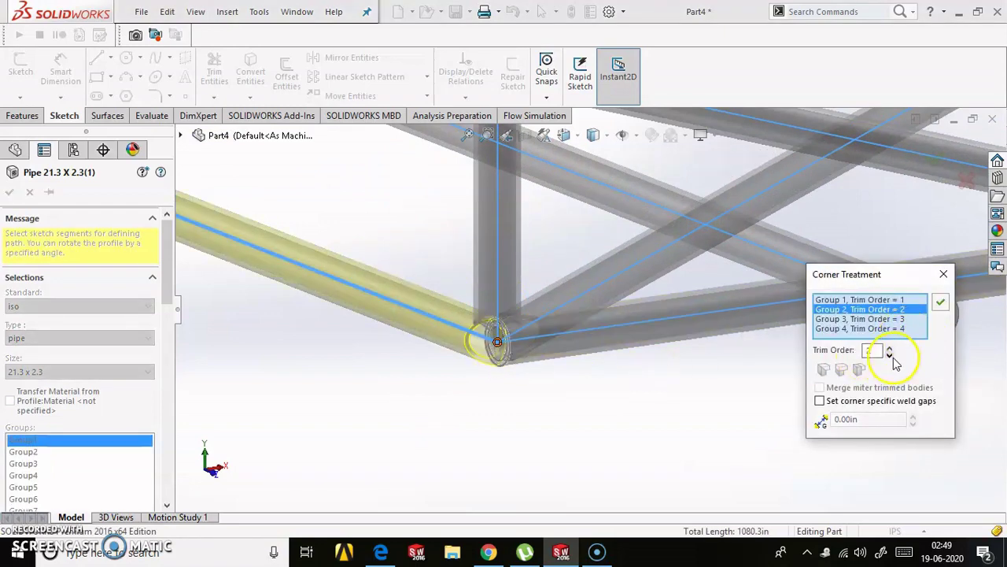
left_click(899, 319)
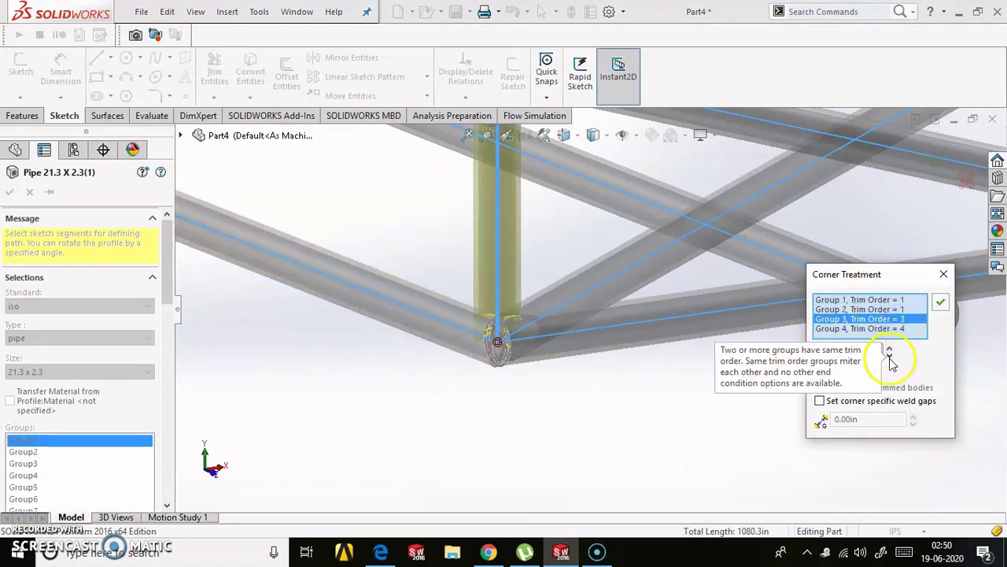
left_click(881, 328)
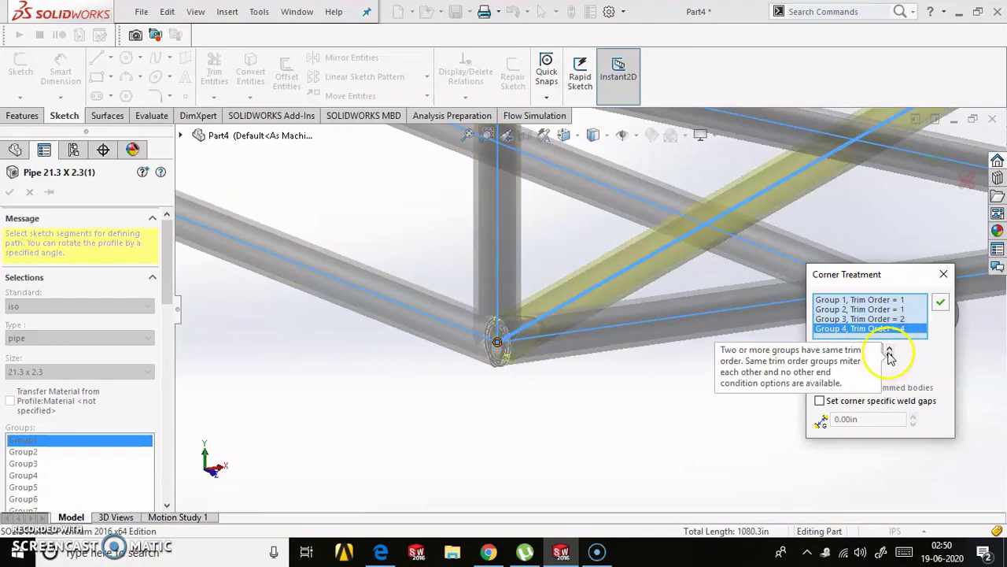
left_click(941, 302)
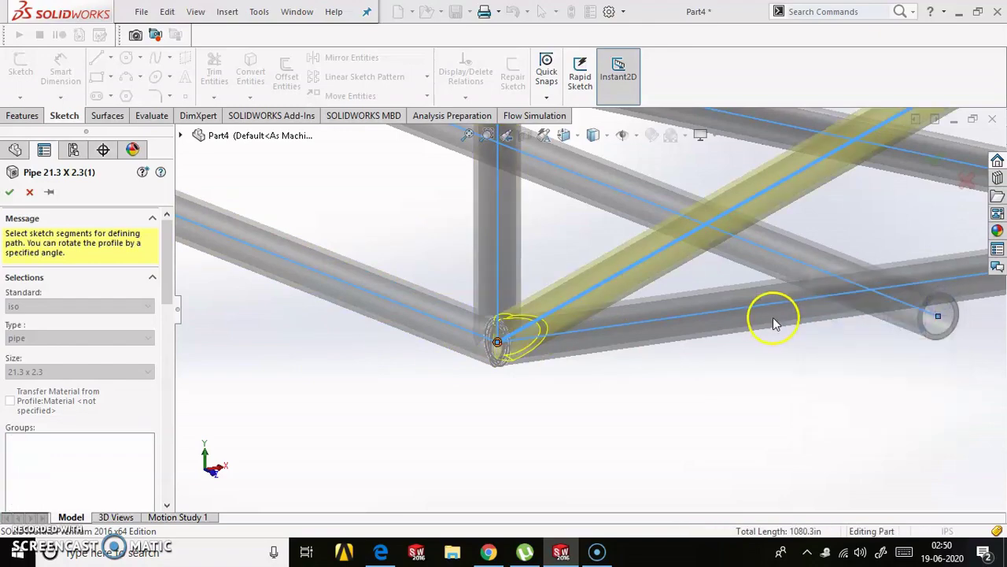
- Set trim orders for the second and vertical pipe groups at the next joint
scroll(573, 277, "up", 5)
scroll(380, 265, "down", 5)
left_click(451, 303)
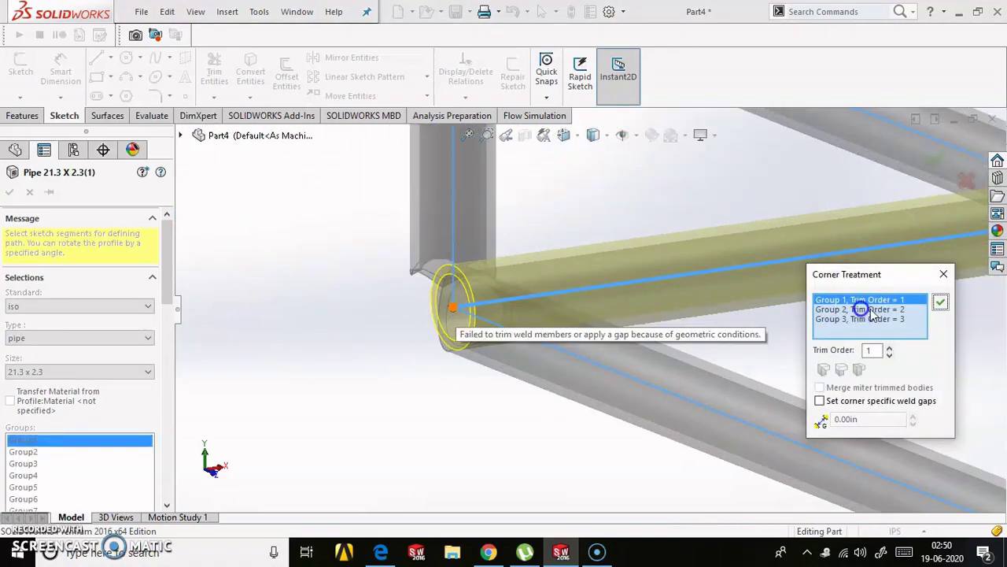
left_click(863, 310)
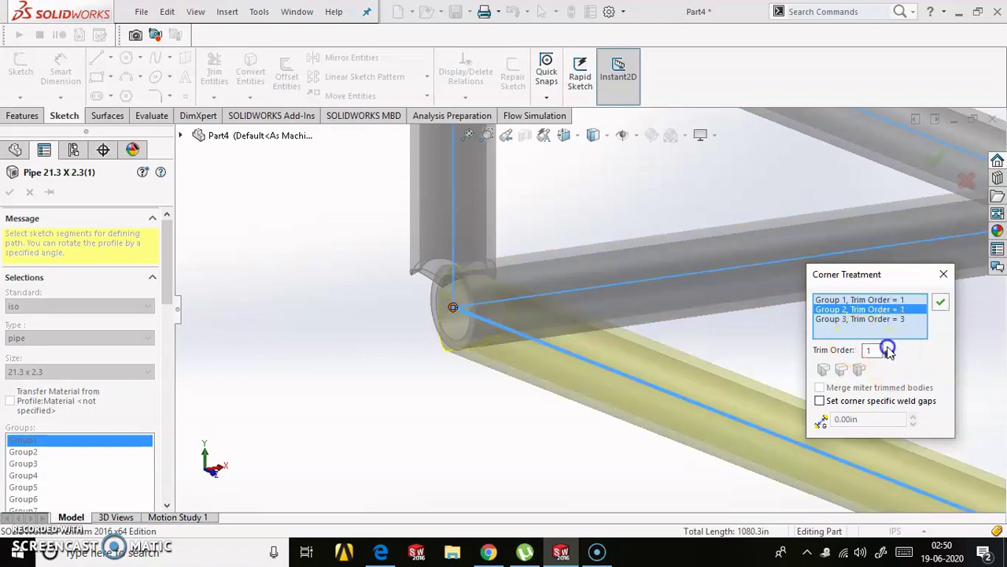
left_click(890, 355)
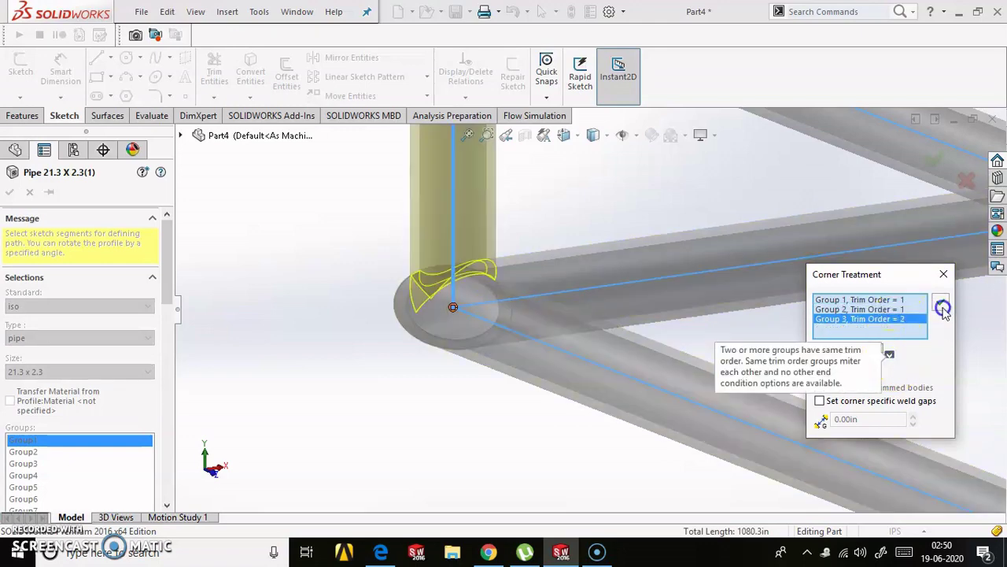
left_click(942, 304)
- At the frame corner, give Group 4 trim order 2 and Group 6 trim order 4
scroll(827, 307, "up", 5)
scroll(749, 326, "down", 3)
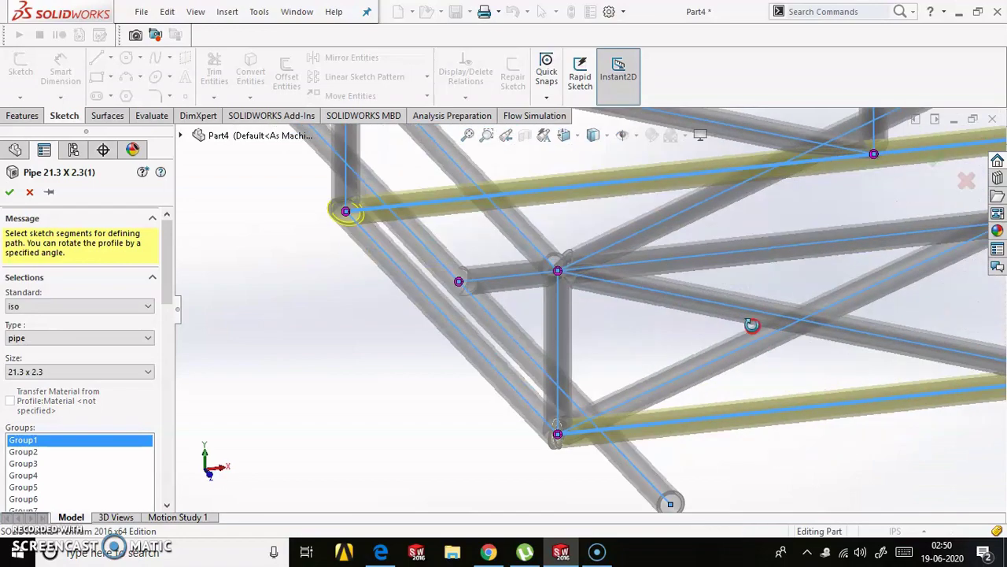
scroll(463, 189, "down", 3)
scroll(482, 231, "down", 5)
left_click(538, 337)
left_click(863, 310)
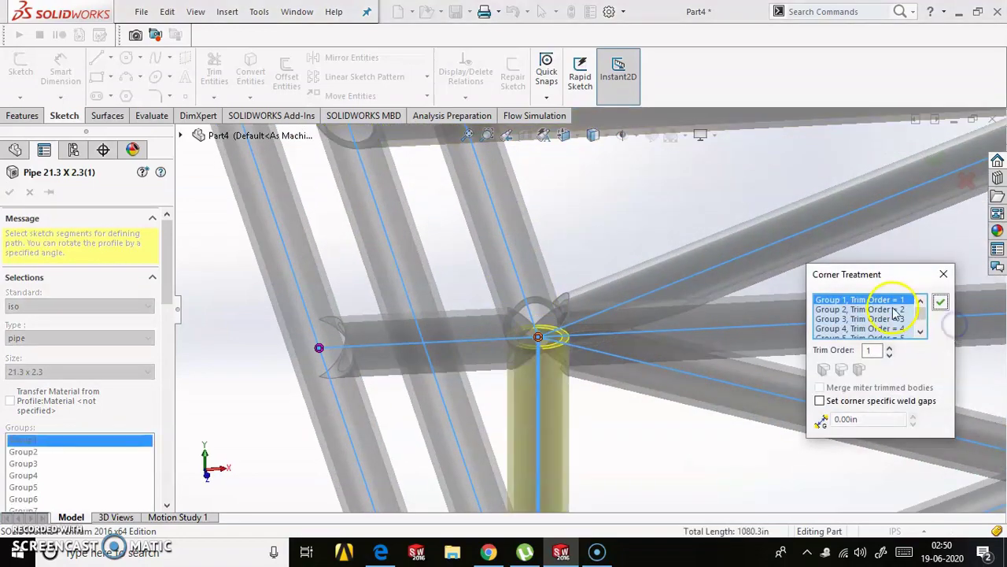
left_click(888, 346)
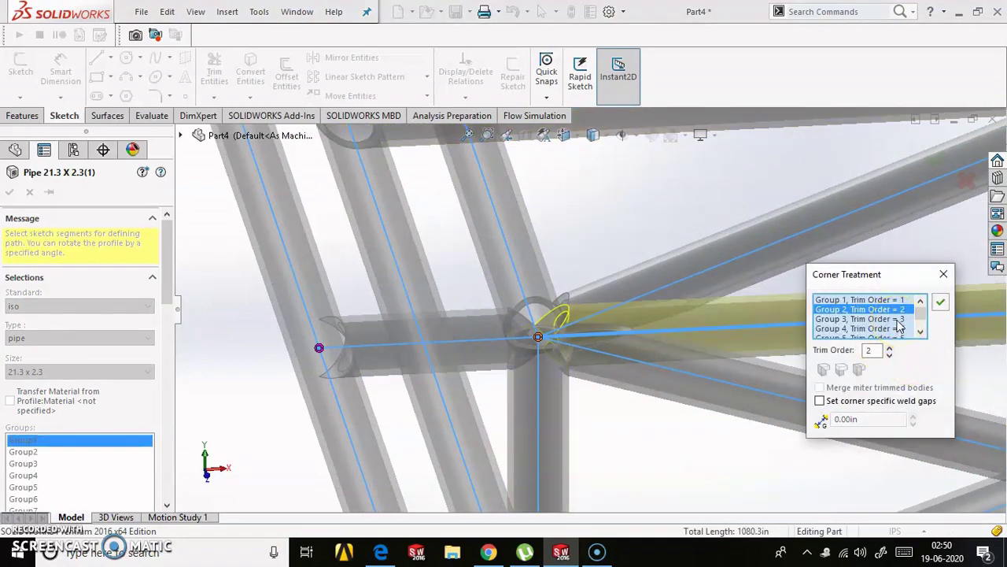
left_click(889, 350)
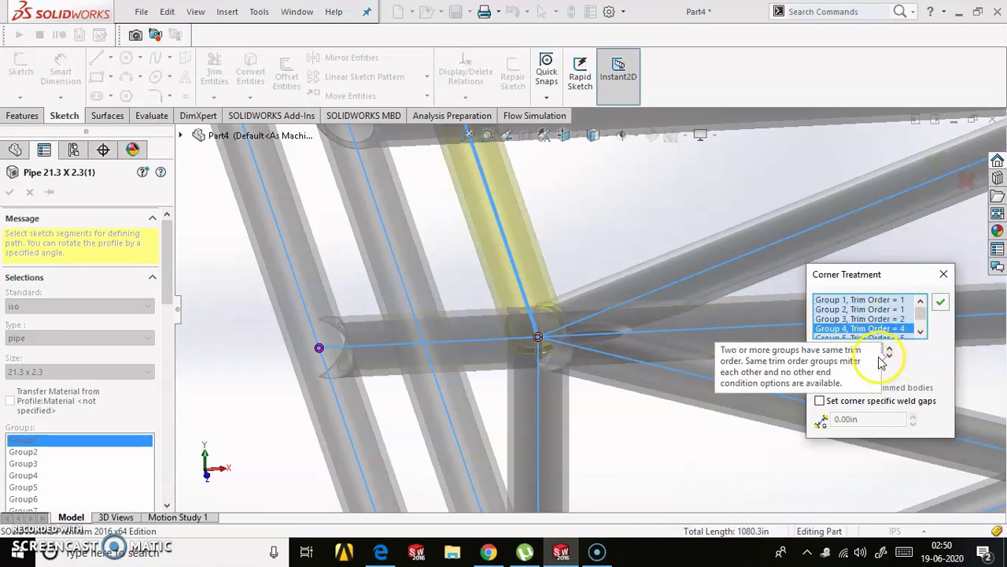
left_click(890, 358)
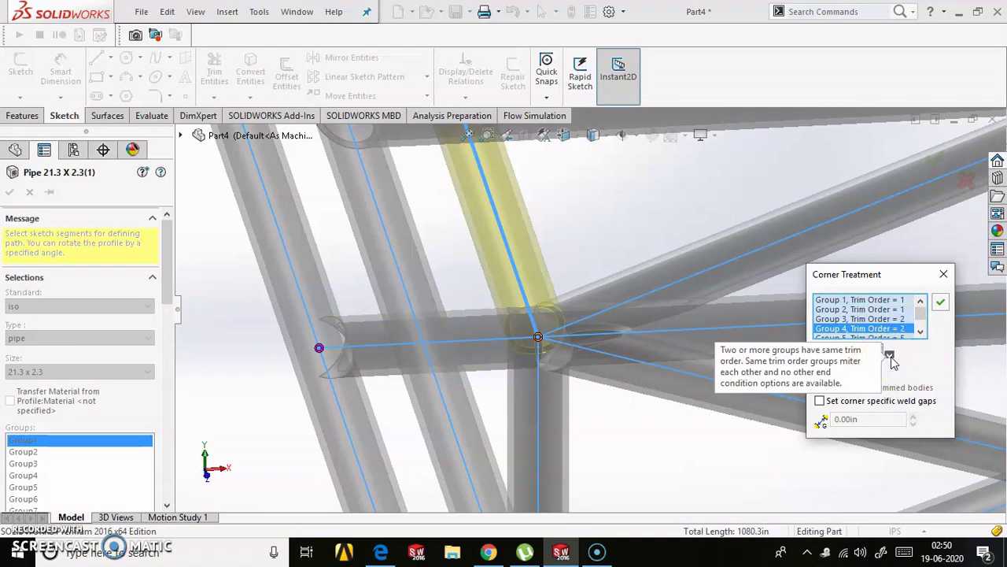
left_click(890, 356)
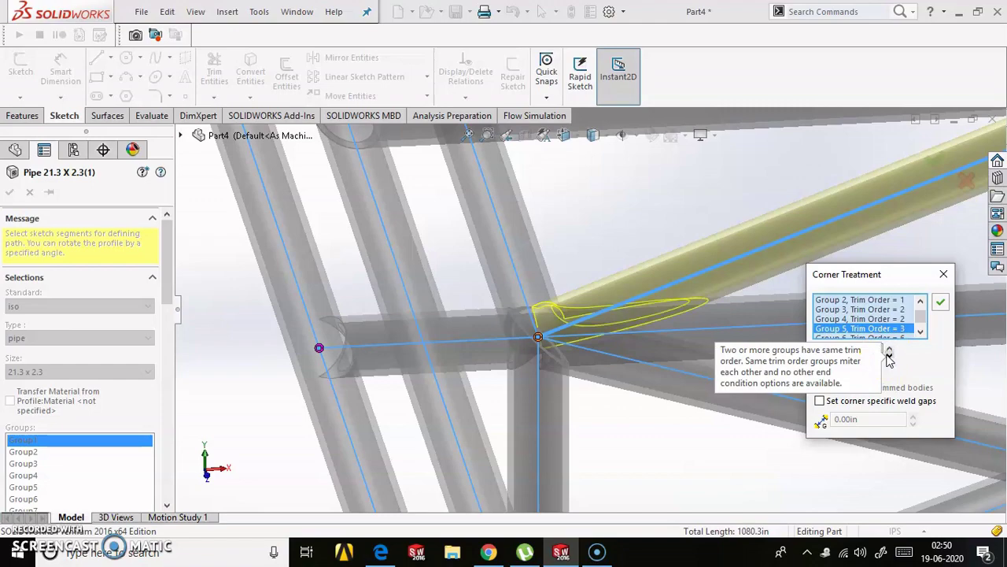
left_click(890, 356)
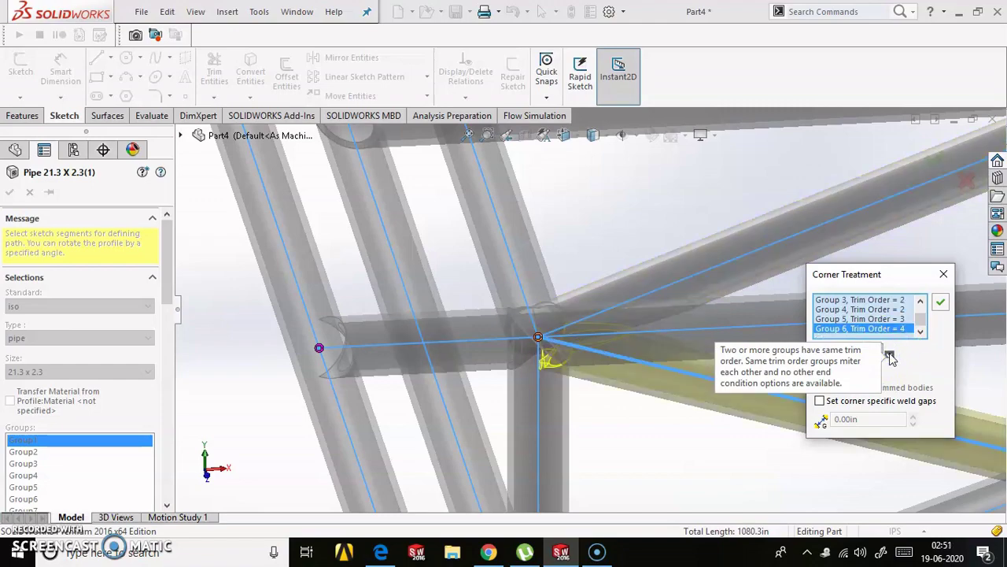
left_click(939, 300)
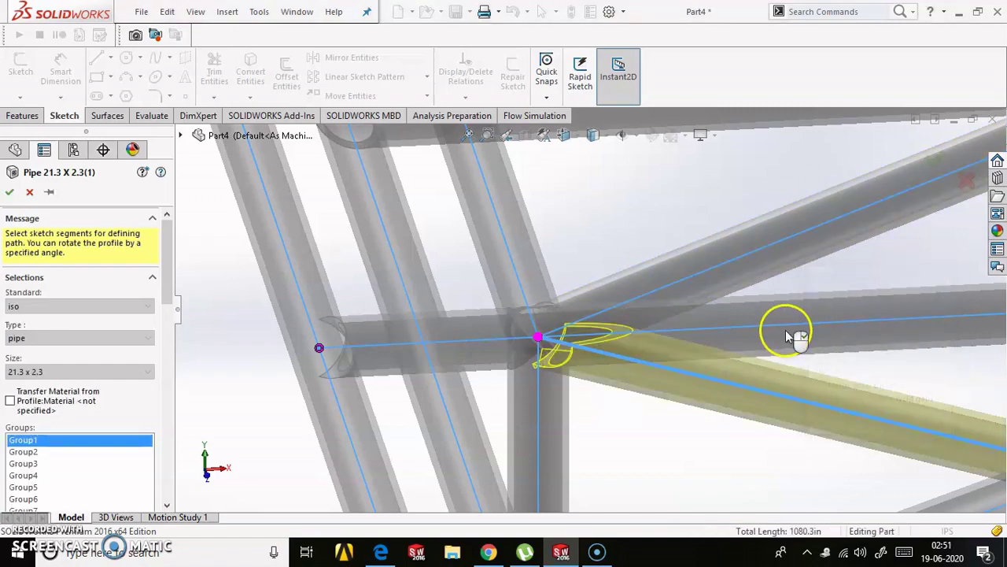
- At the fourth joint, set Group 2 to trim order 1 and Groups 1 and 3 to 2
scroll(790, 330, "up", 5)
scroll(556, 312, "down", 5)
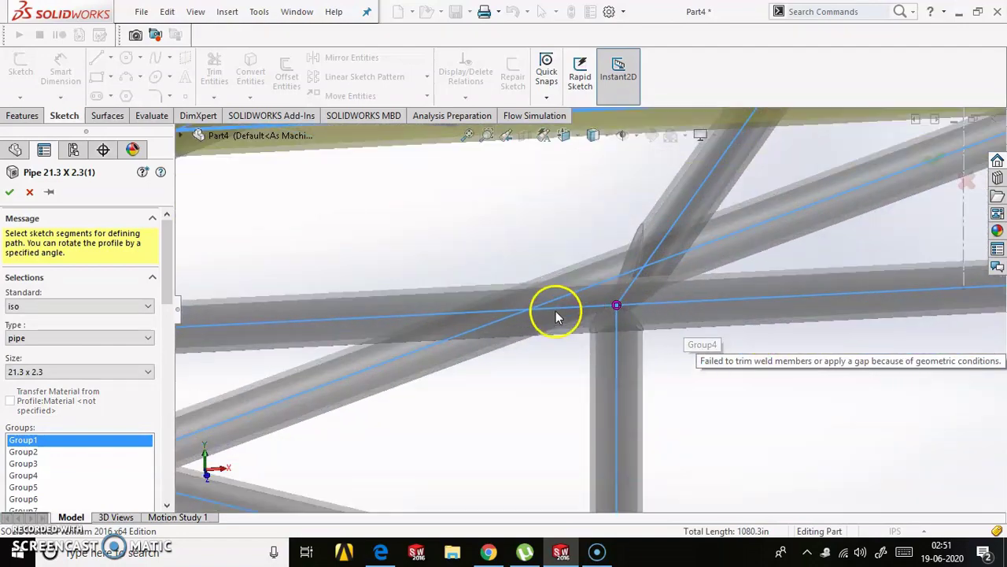
left_click(617, 304)
left_click(896, 319)
left_click(891, 355)
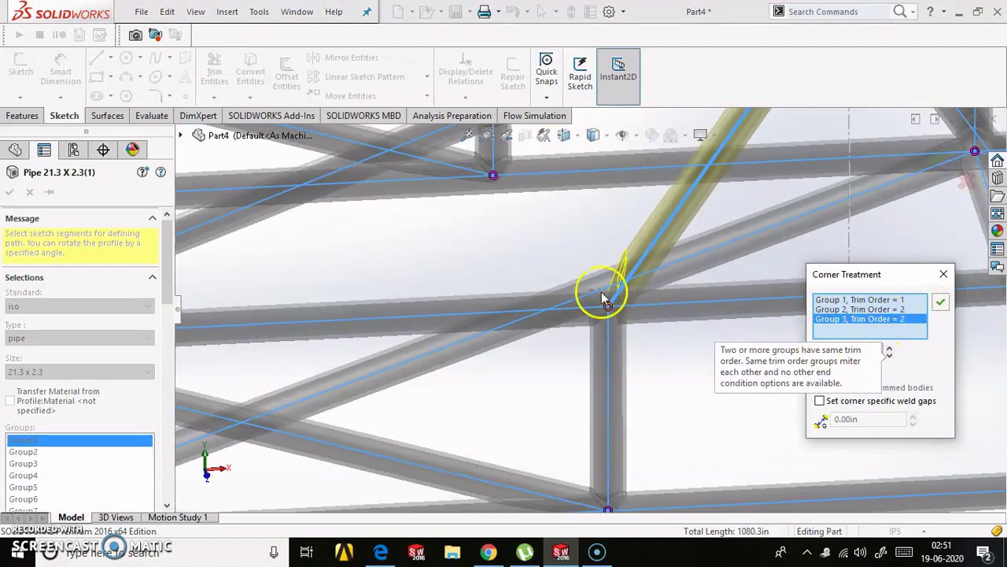
left_click(890, 308)
left_click(891, 299)
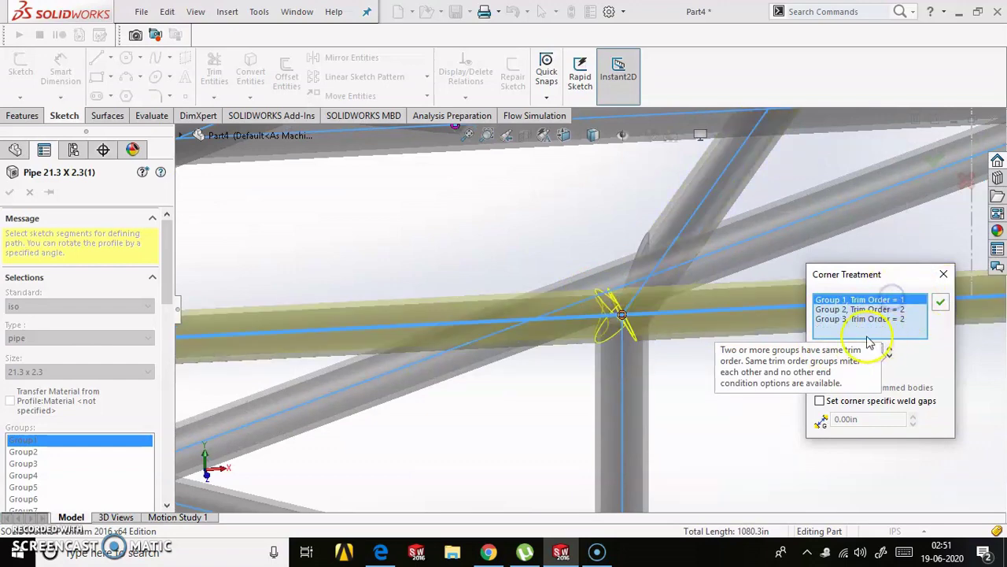
left_click(891, 355)
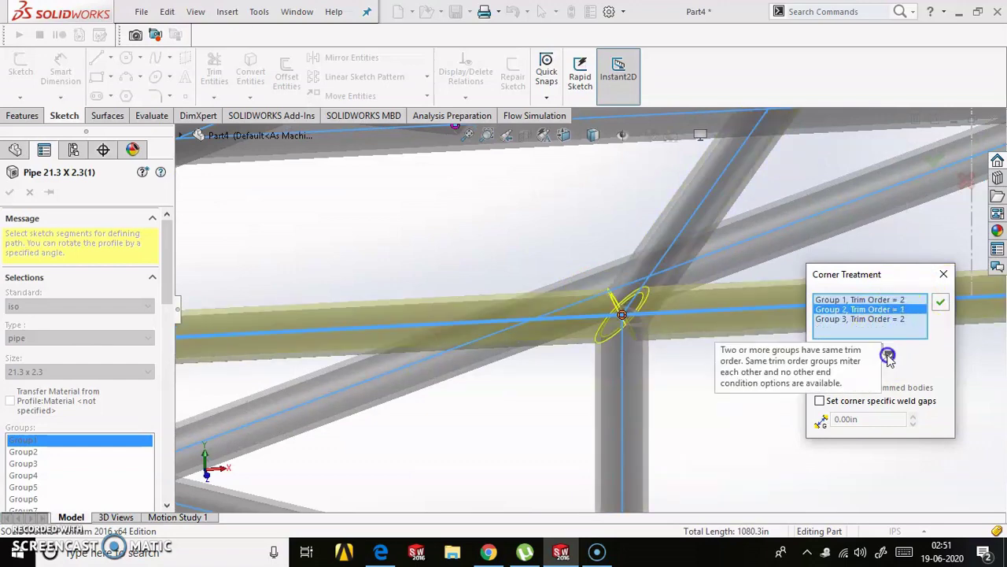
left_click(940, 303)
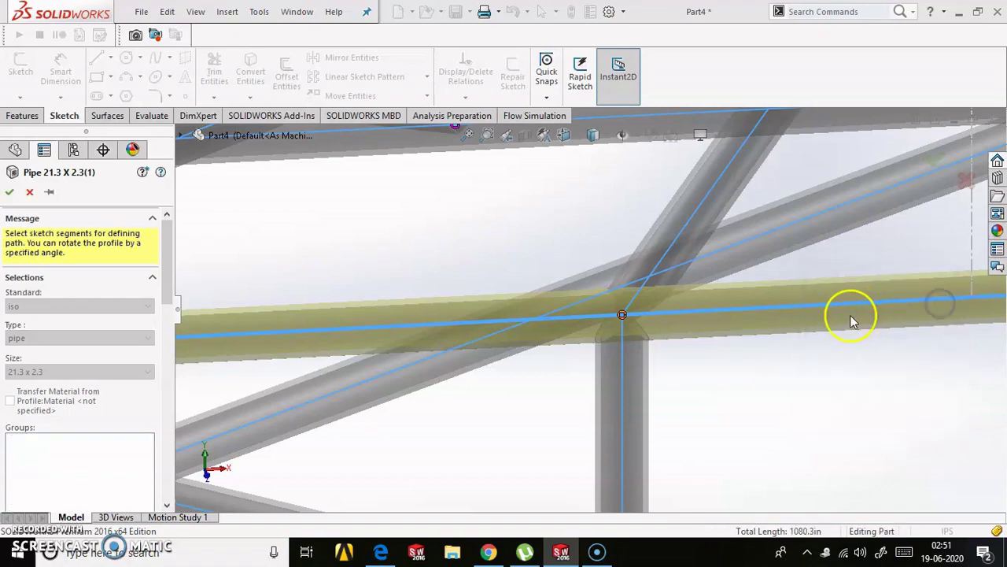
scroll(850, 315, "up", 3)
- At the next joint, review Groups 2–5 and lower Group 5's trim order
scroll(852, 299, "down", 5)
left_click(815, 304)
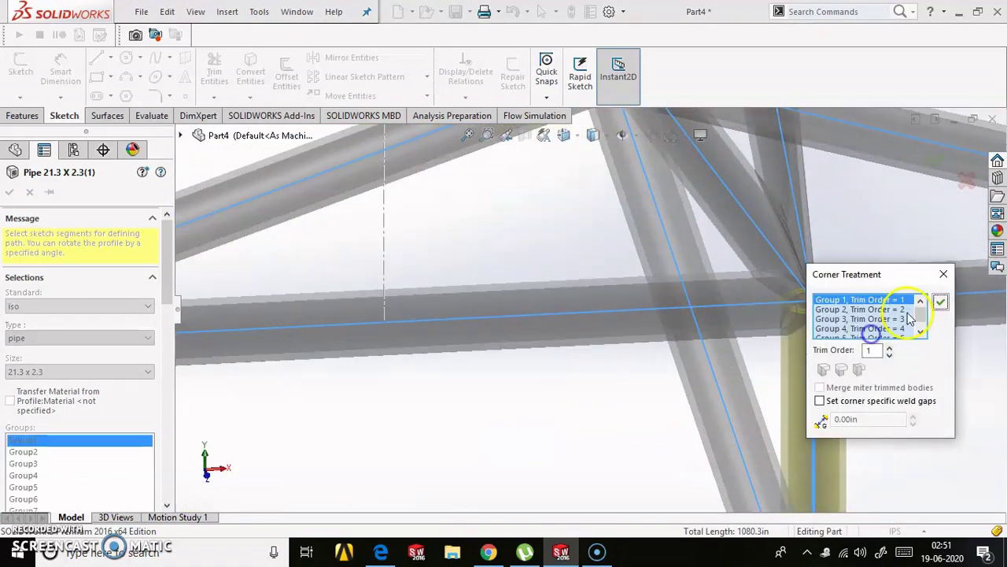
mouse_move(865, 288)
left_mouse_down()
mouse_move(510, 288)
mouse_move(469, 257)
left_mouse_up()
left_click(492, 292)
left_click(494, 301)
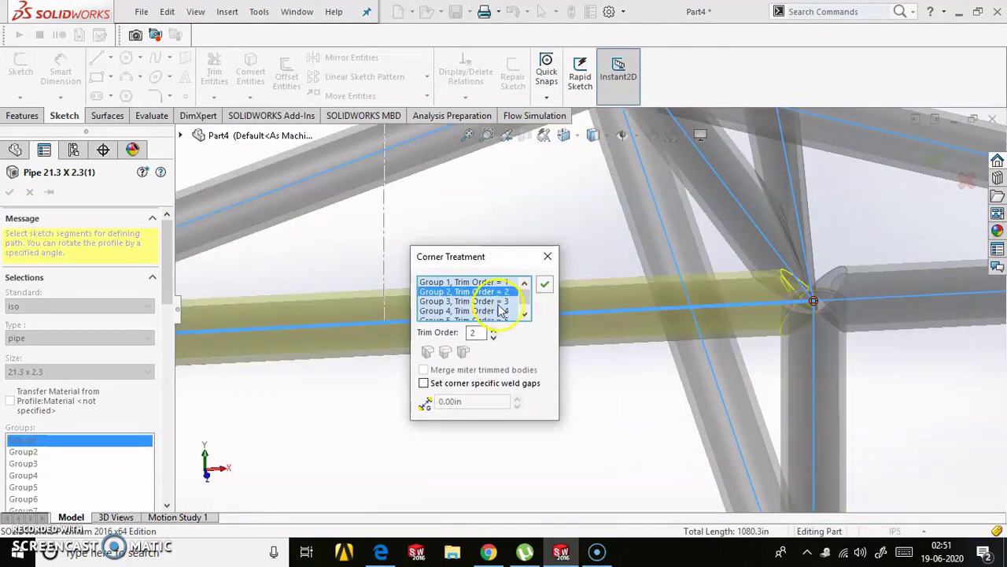
left_click(499, 311)
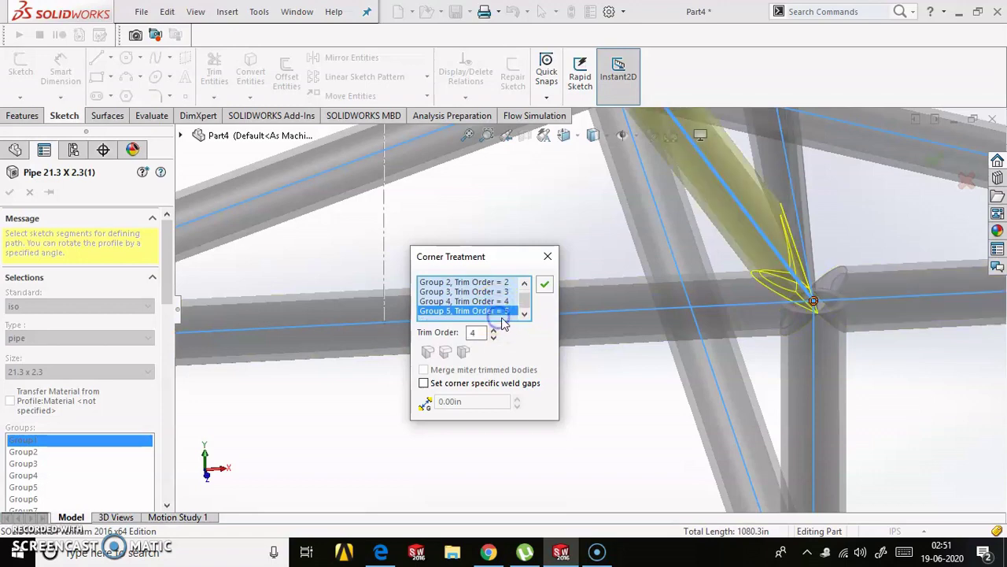
left_click(508, 313)
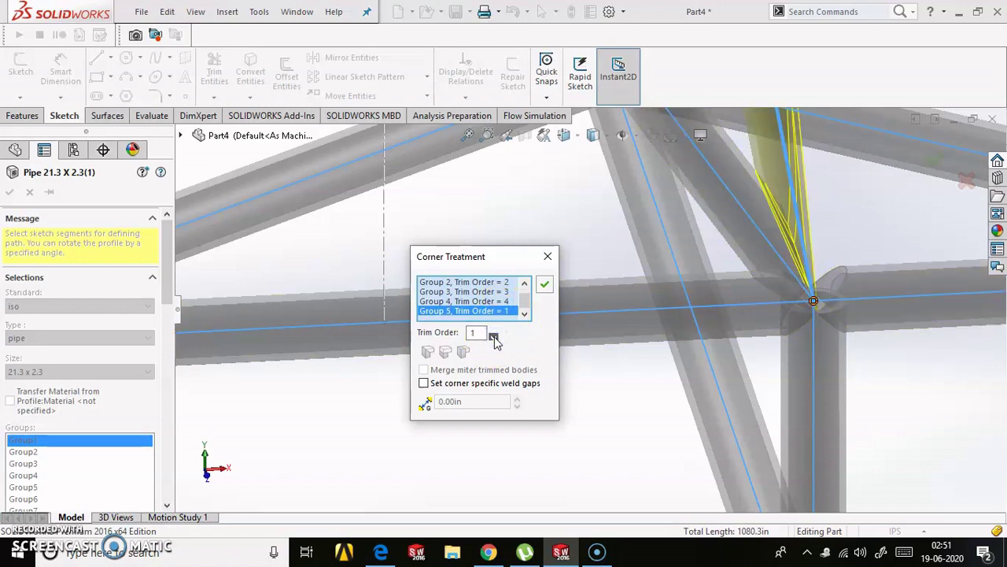
left_click(493, 336)
left_click(494, 306)
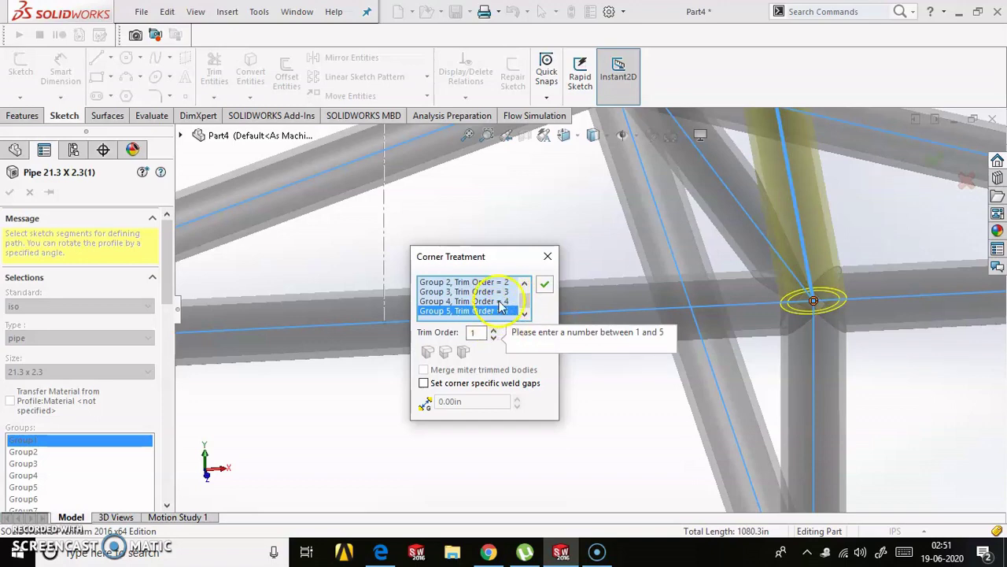
- Set Group 3 to trim order 3 and apply, leaving Group 2 first and Group 4 fourth
scroll(502, 299, "up", 1)
left_click(499, 291)
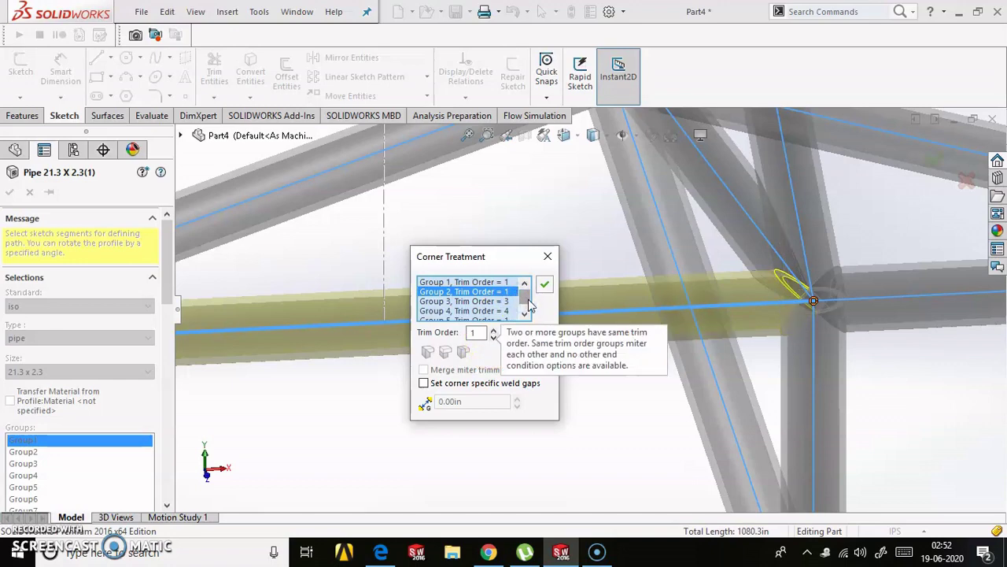
scroll(523, 302, "down", 1)
left_click(488, 311)
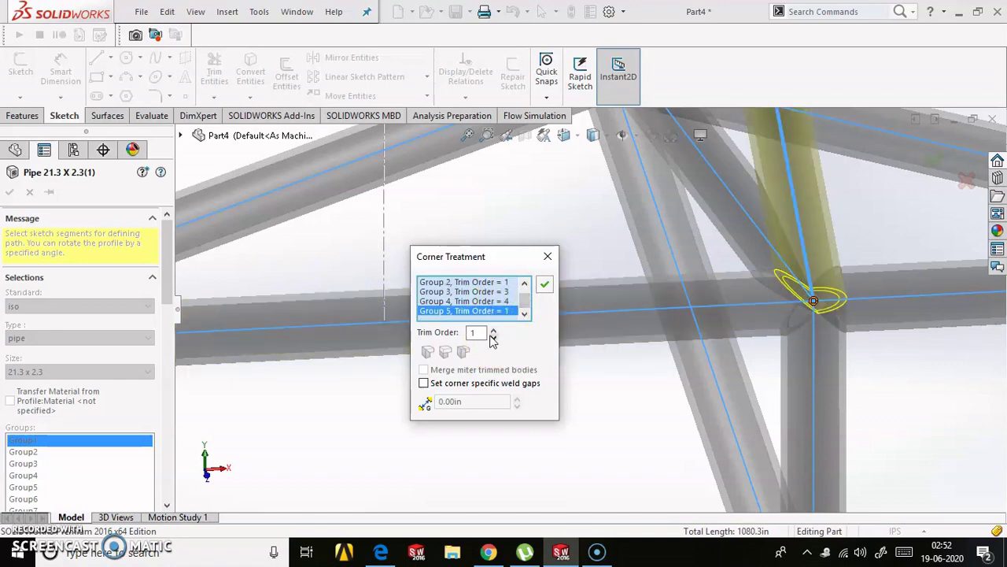
left_click(488, 291)
left_click(493, 333)
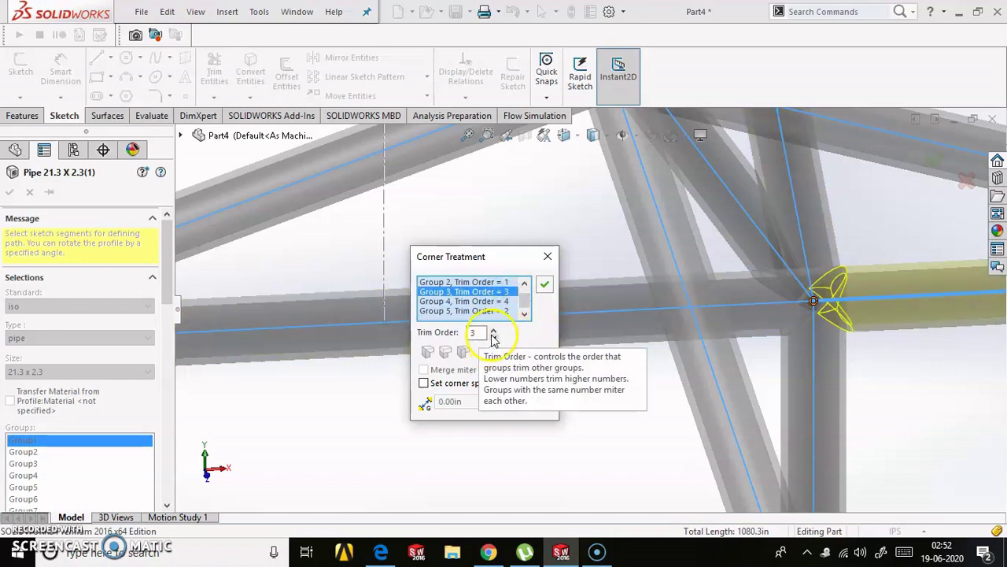
left_click(545, 284)
scroll(545, 293, "up", 5)
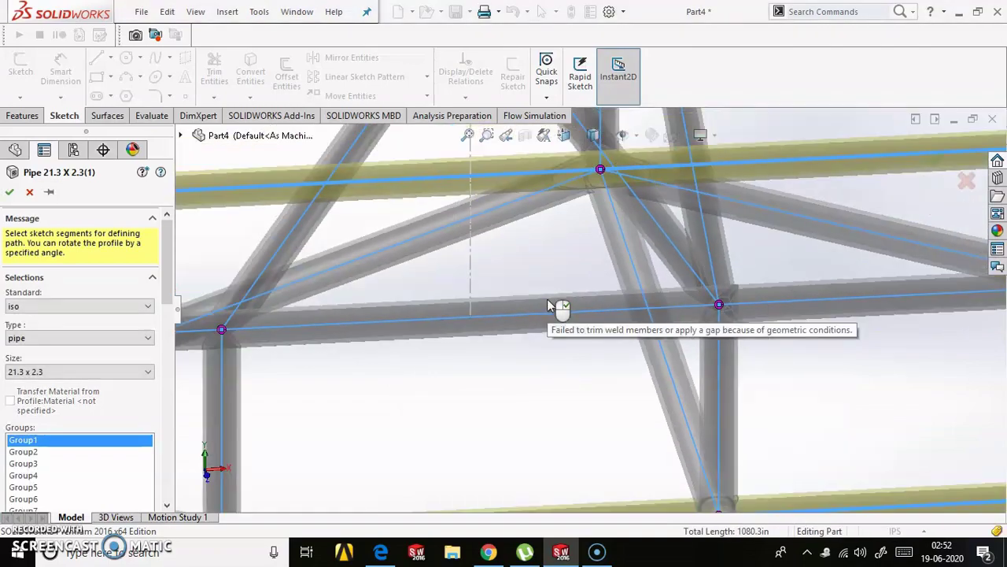
mouse_move(547, 298)
middle_mouse_down()
mouse_move(542, 283)
mouse_move(552, 321)
mouse_move(540, 299)
middle_mouse_up()
- At the next crowded joint, set Group 2 to trim order 1 and Group 5 to 2, then apply
scroll(596, 275, "down", 4)
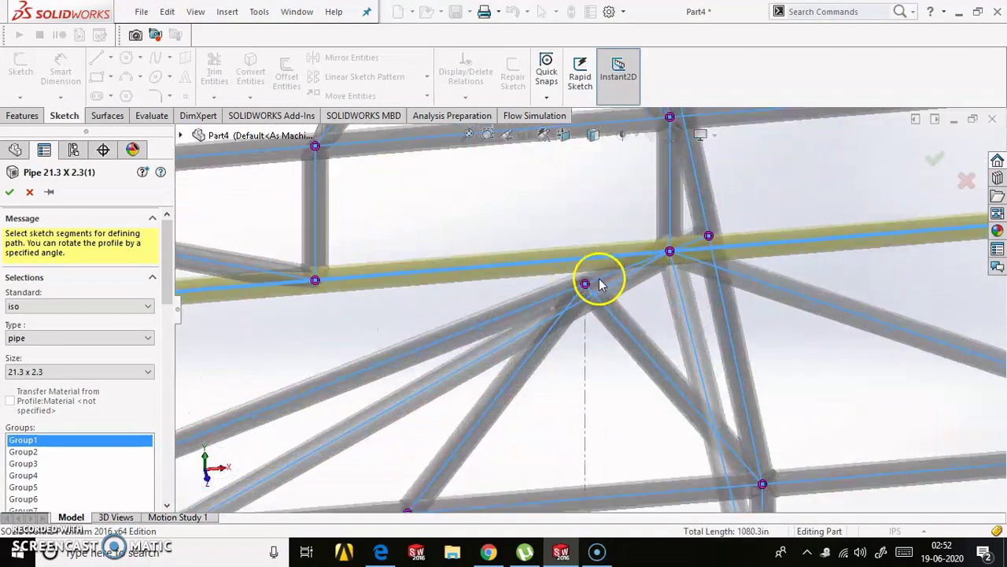
scroll(612, 326, "down", 2)
scroll(635, 352, "up", 2)
middle_click_drag(634, 352, 659, 333)
scroll(580, 265, "up", 2)
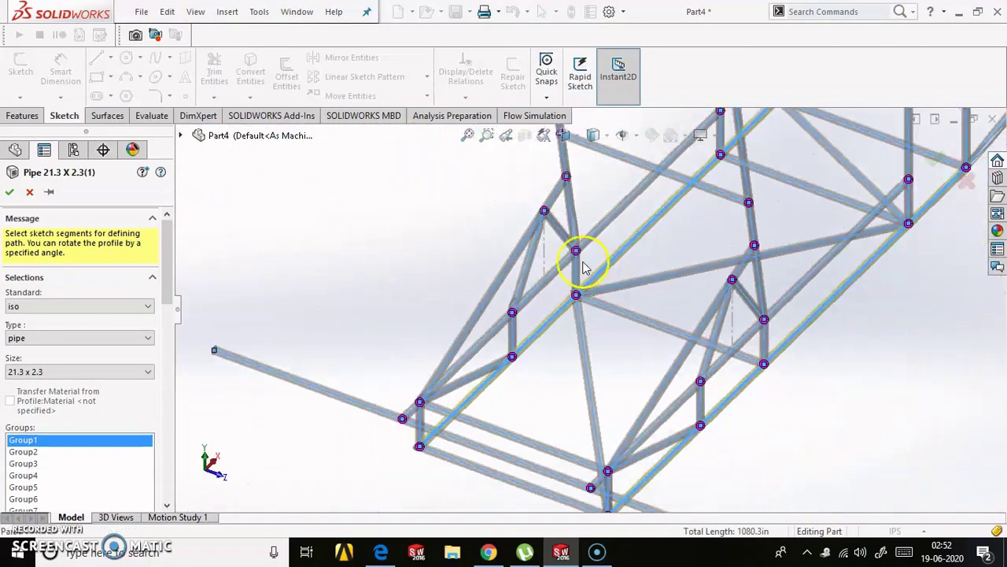
scroll(540, 214, "down", 3)
scroll(587, 309, "down", 3)
left_click(586, 309)
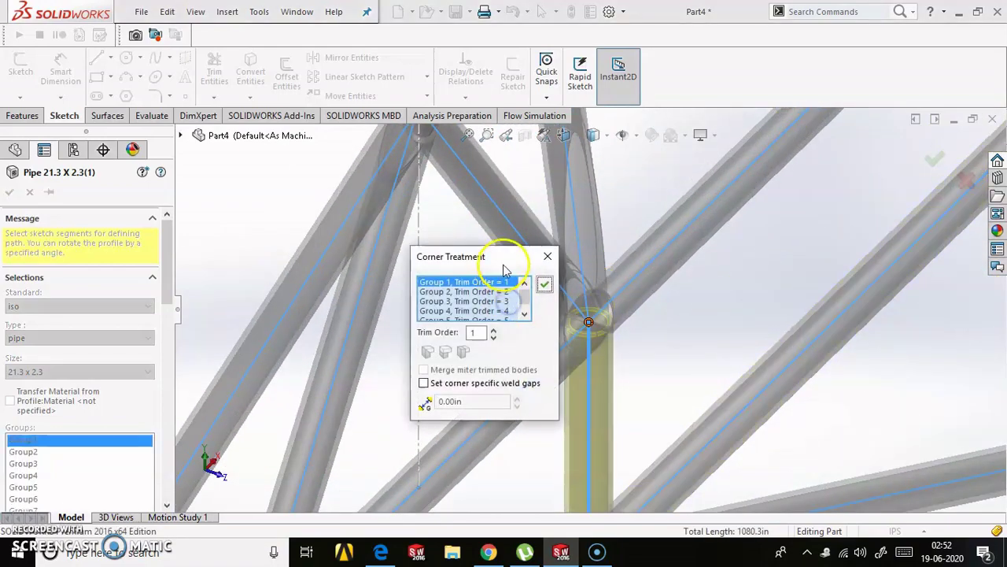
left_click_drag(506, 259, 393, 259)
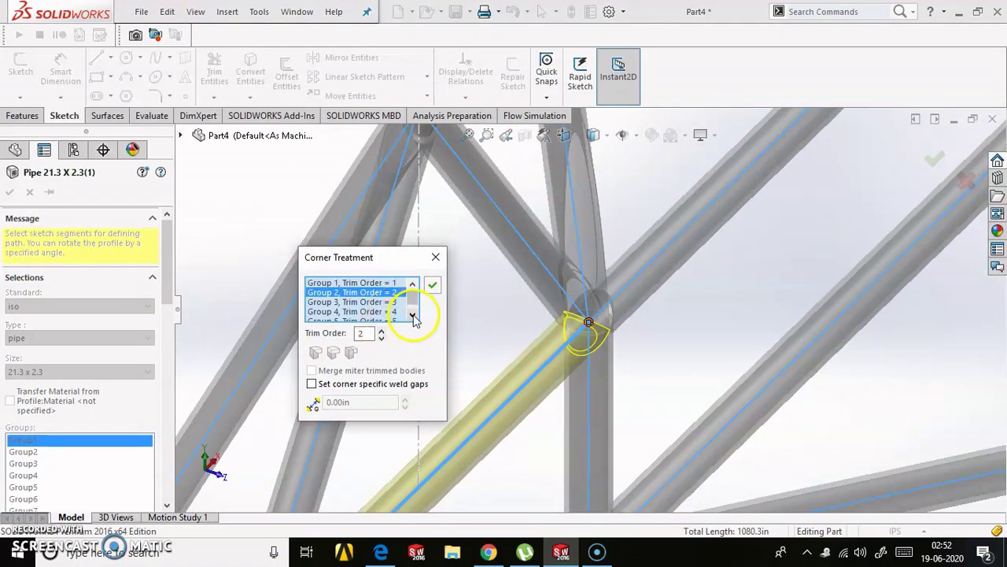
left_click(381, 336)
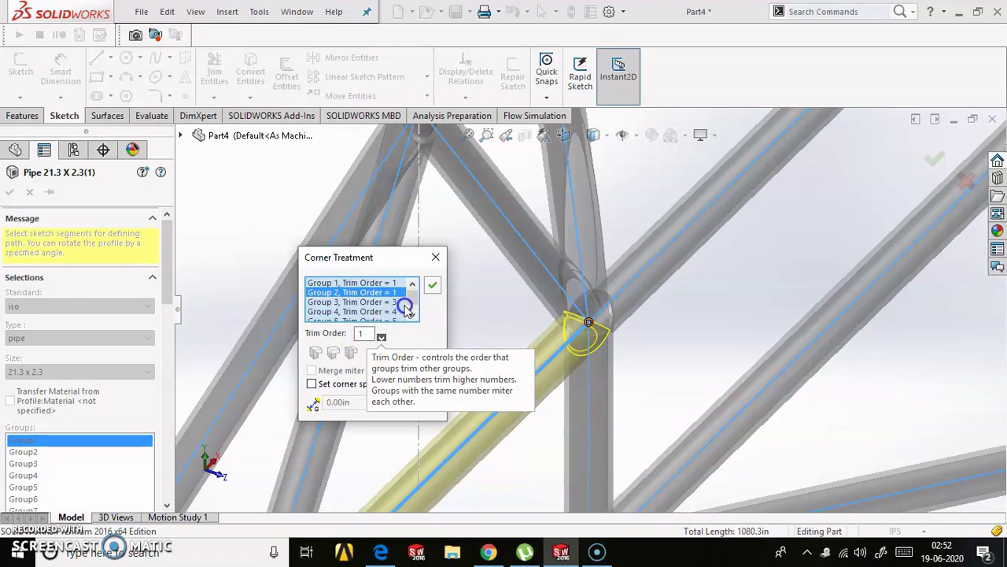
left_click(402, 303)
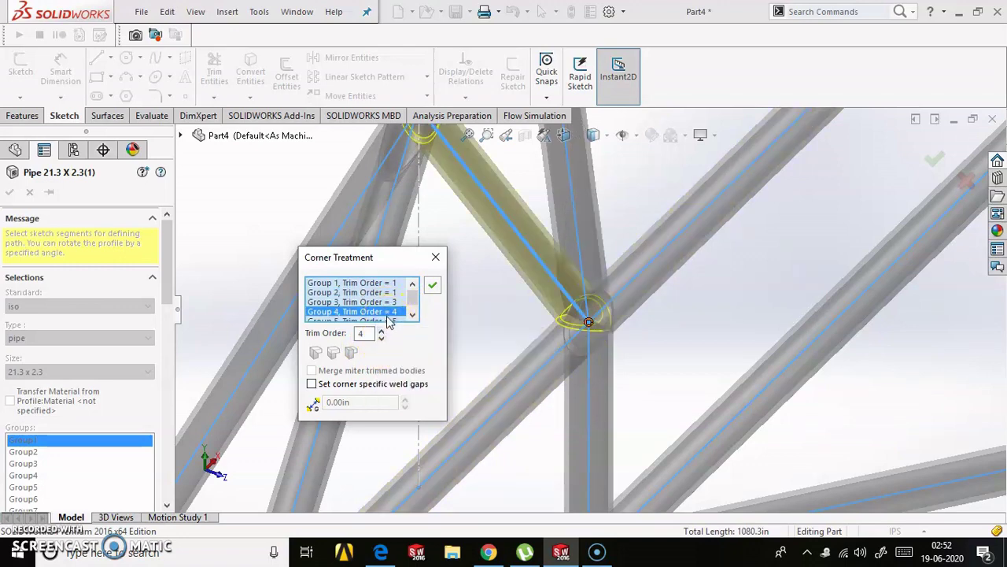
left_click(388, 320)
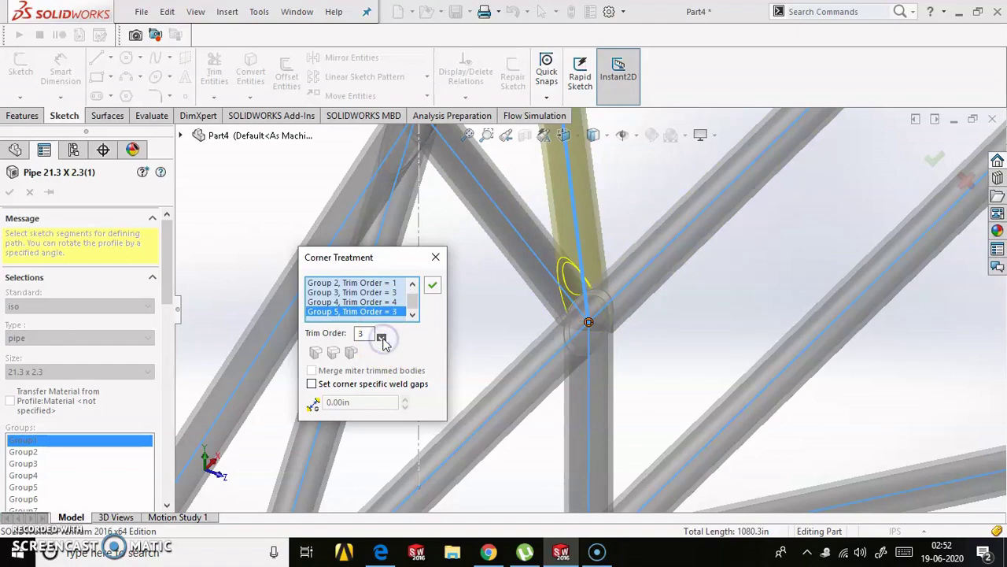
mouse_move(382, 333)
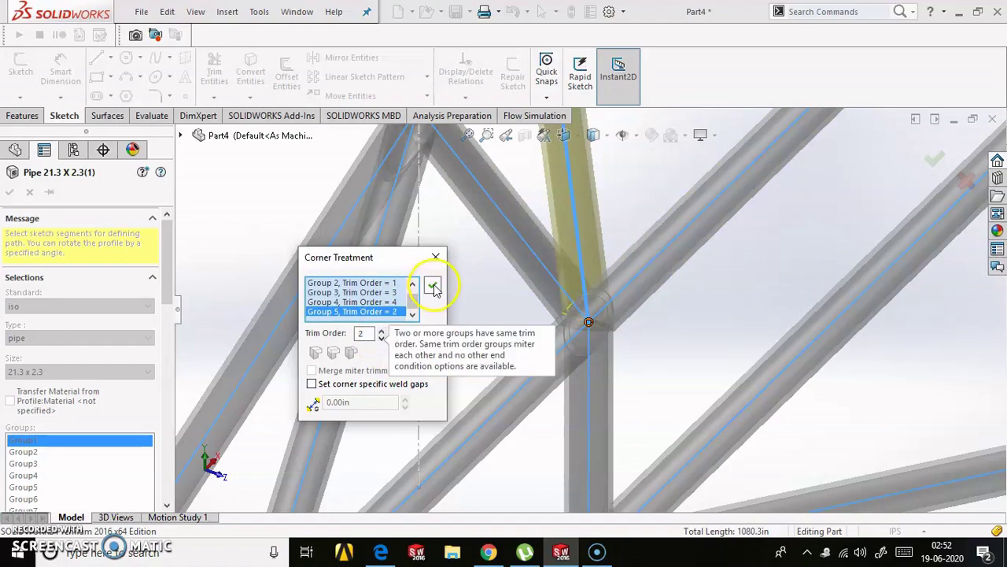
left_click(432, 287)
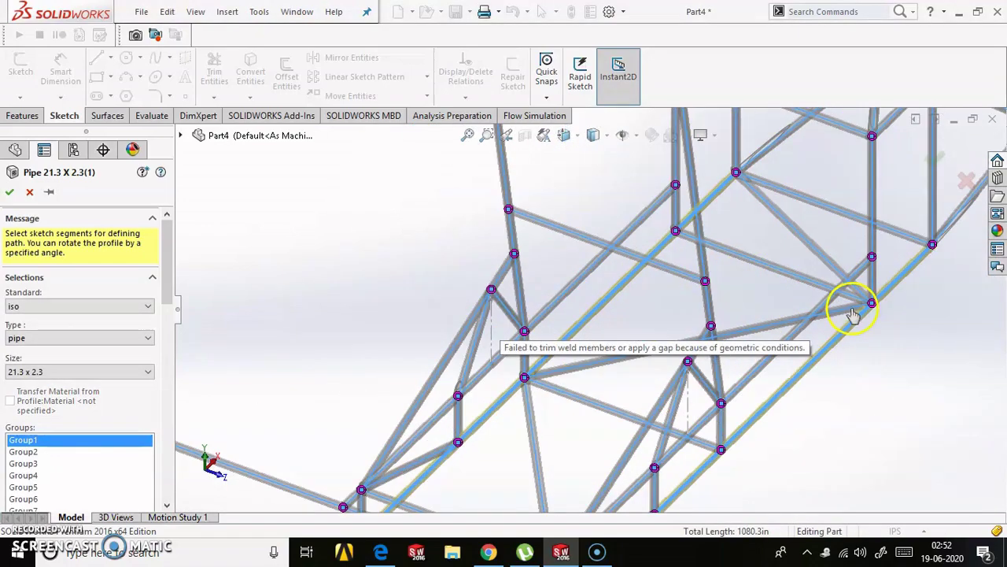
scroll(810, 275, "up", 5)
- Apply the joint's corner treatment with Groups 3–4 at trim order 2, Group 5 at 3, Group 6 at 4
middle_click_drag(810, 275, 911, 247)
scroll(407, 359, "down", 5)
scroll(510, 338, "down", 5)
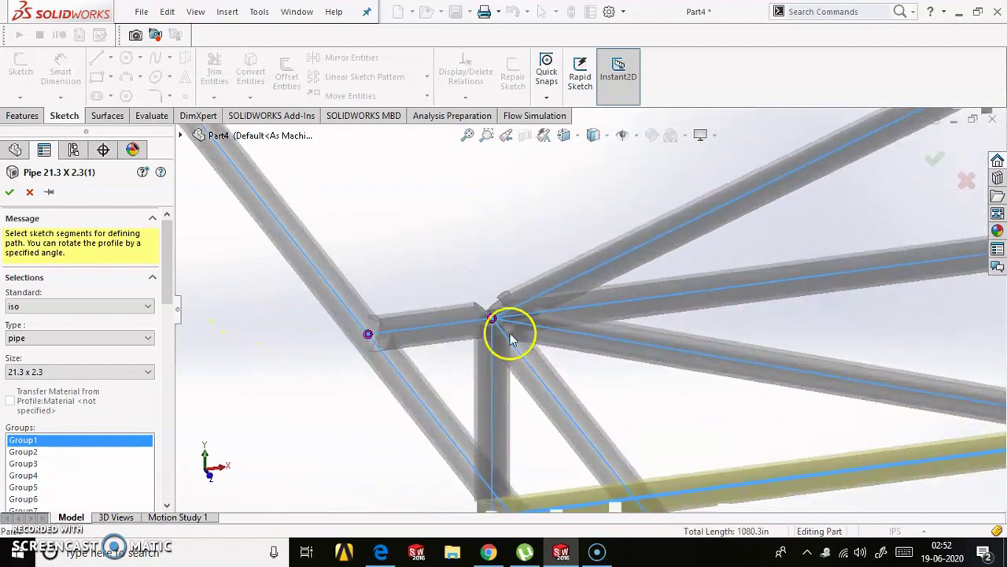
left_click(522, 298)
left_click(378, 292)
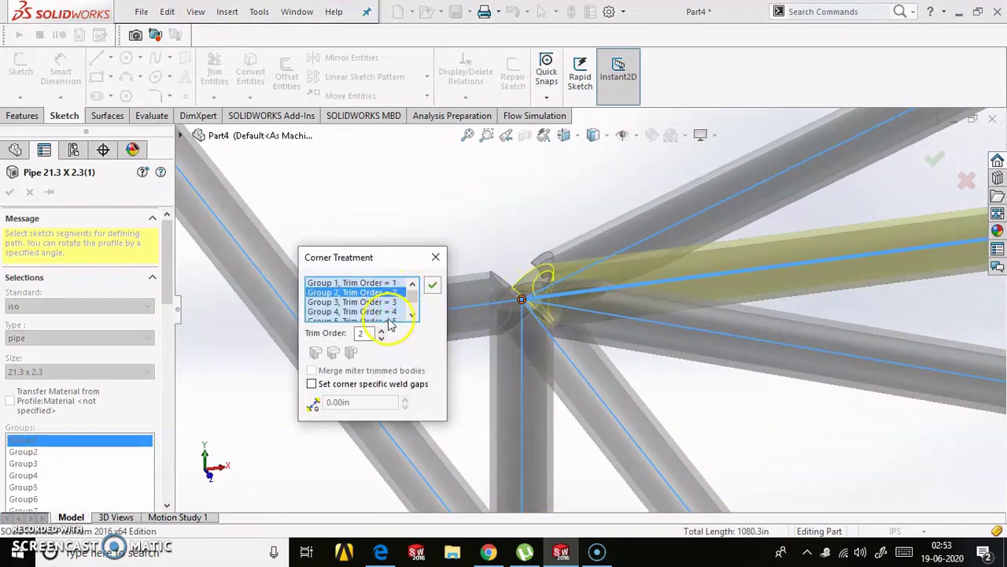
left_click(391, 302)
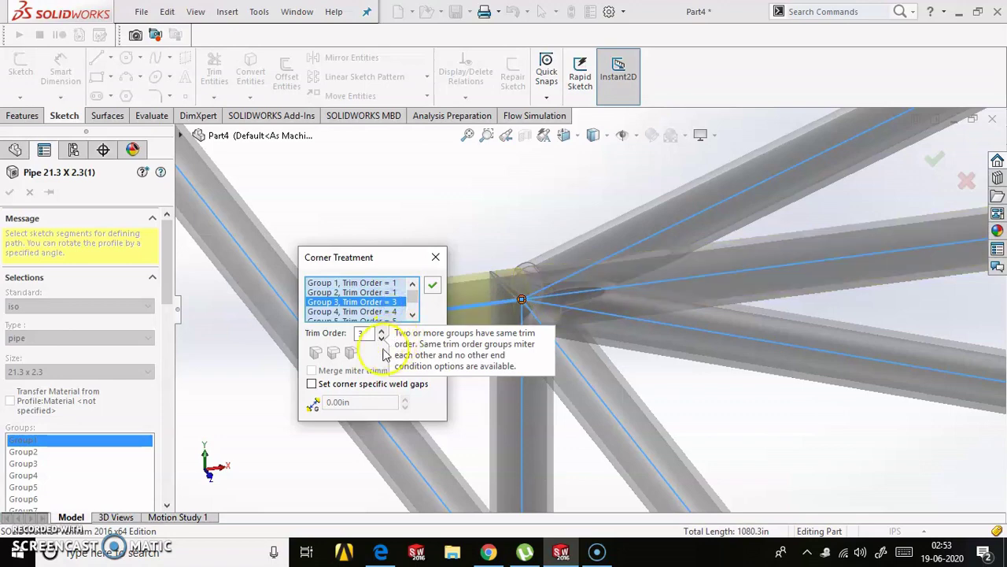
left_click(384, 312)
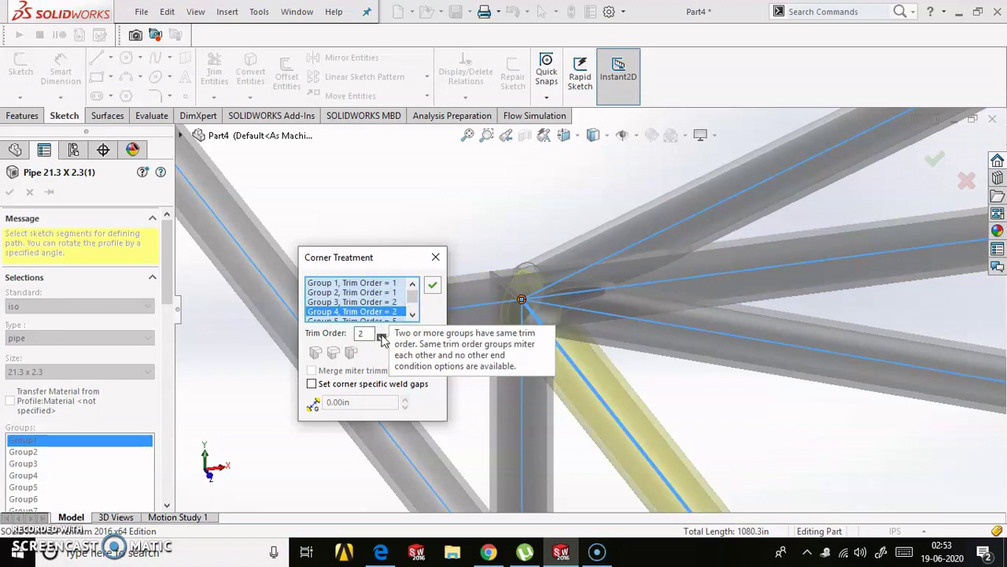
left_click(398, 319)
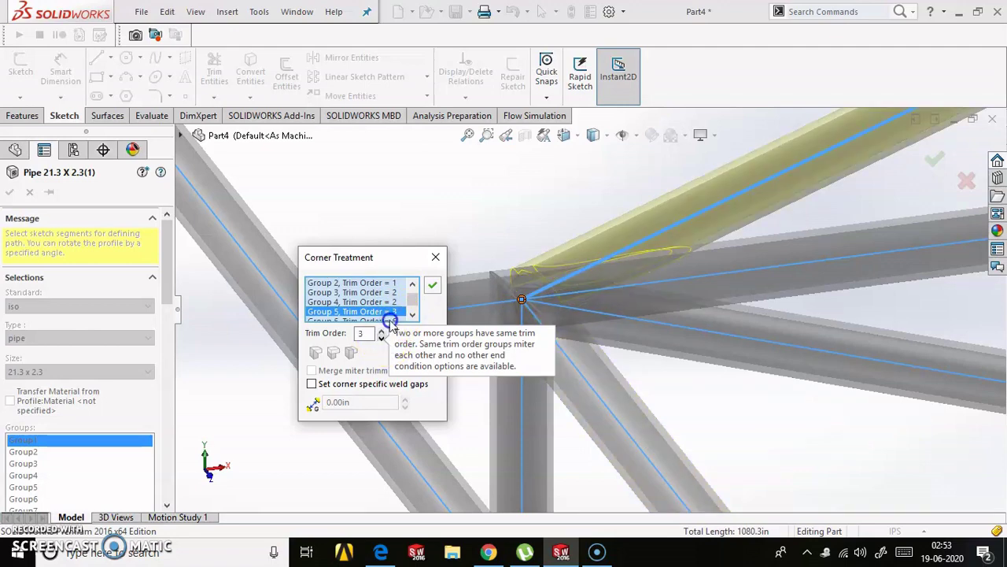
left_click(382, 338)
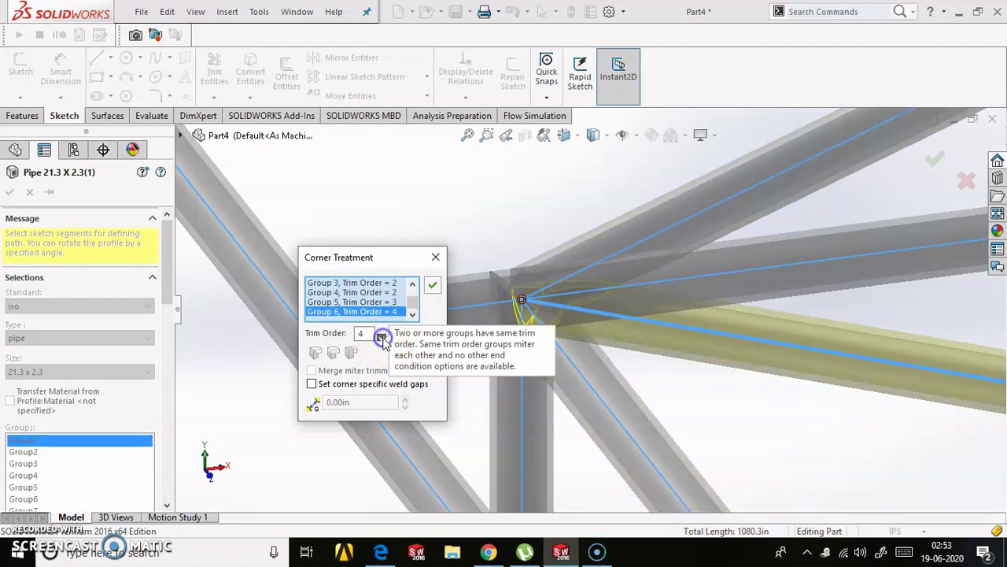
left_click(460, 300)
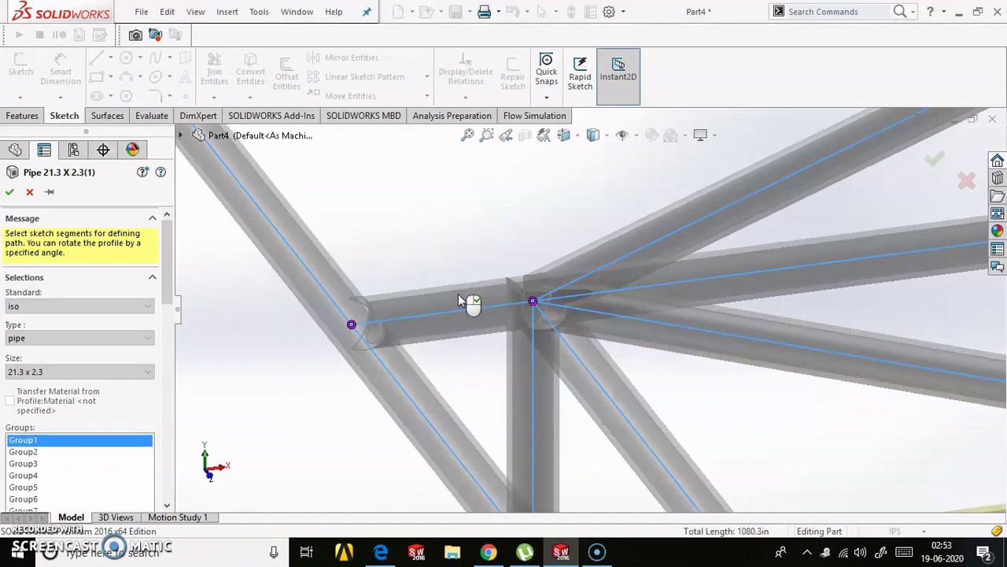
- At the following joint, give Groups 2, 3 and 4 a shared trim order of 2
scroll(468, 299, "up", 5)
scroll(787, 346, "down", 3)
scroll(630, 260, "down", 5)
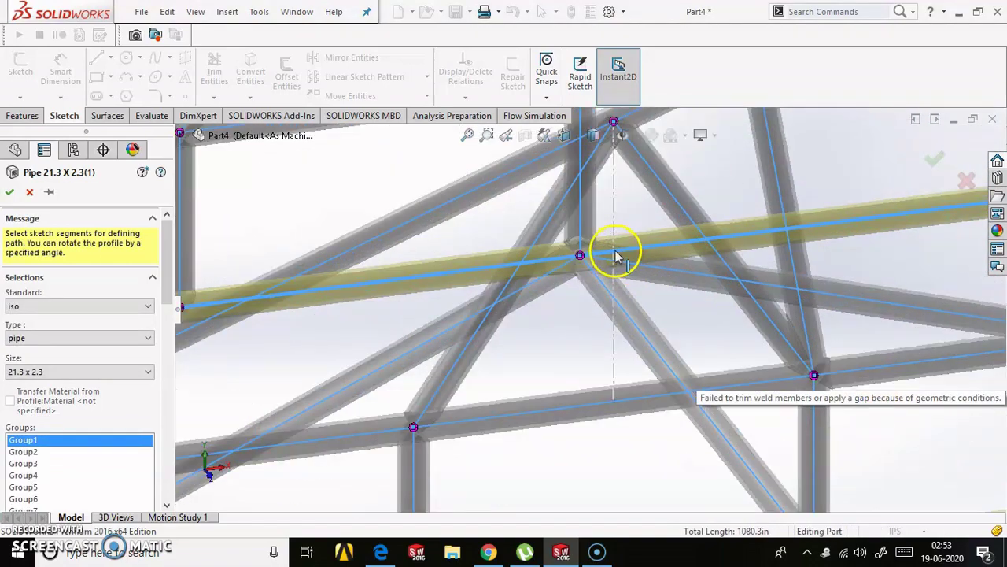
middle_click_drag(646, 292, 317, 267)
scroll(349, 293, "down", 5)
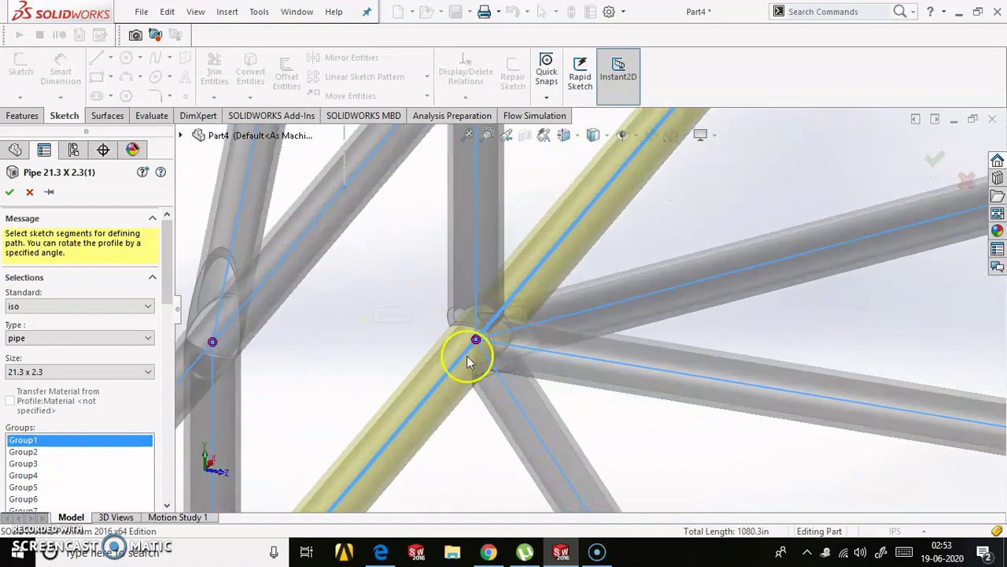
left_click(480, 330)
left_click(384, 293)
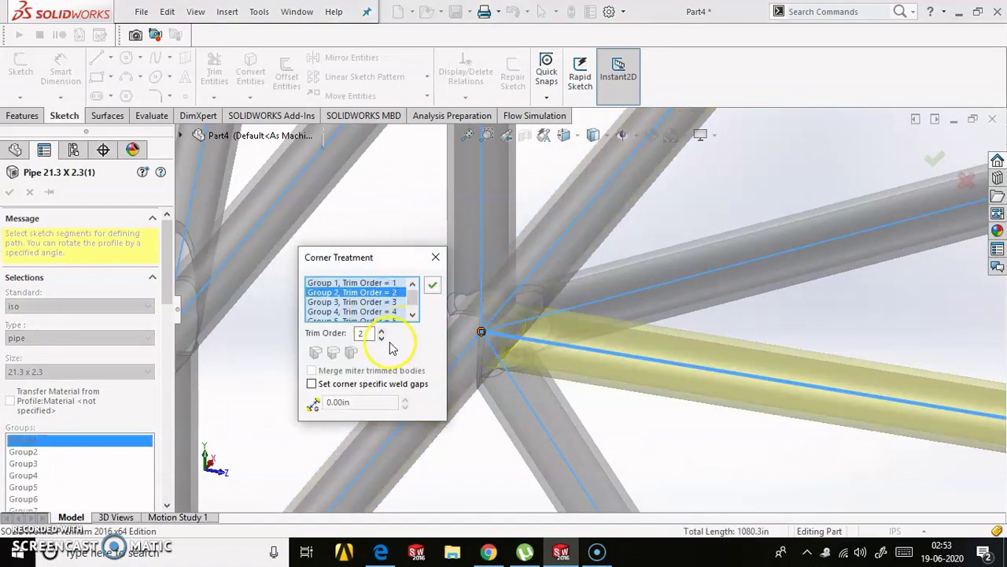
left_click(381, 338)
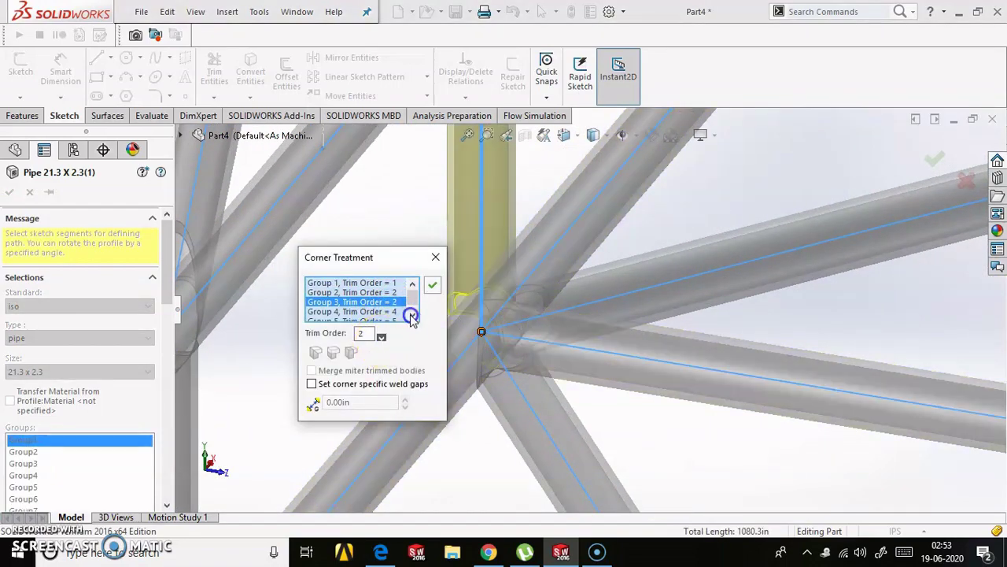
left_click_drag(388, 263, 329, 265)
left_click(329, 314)
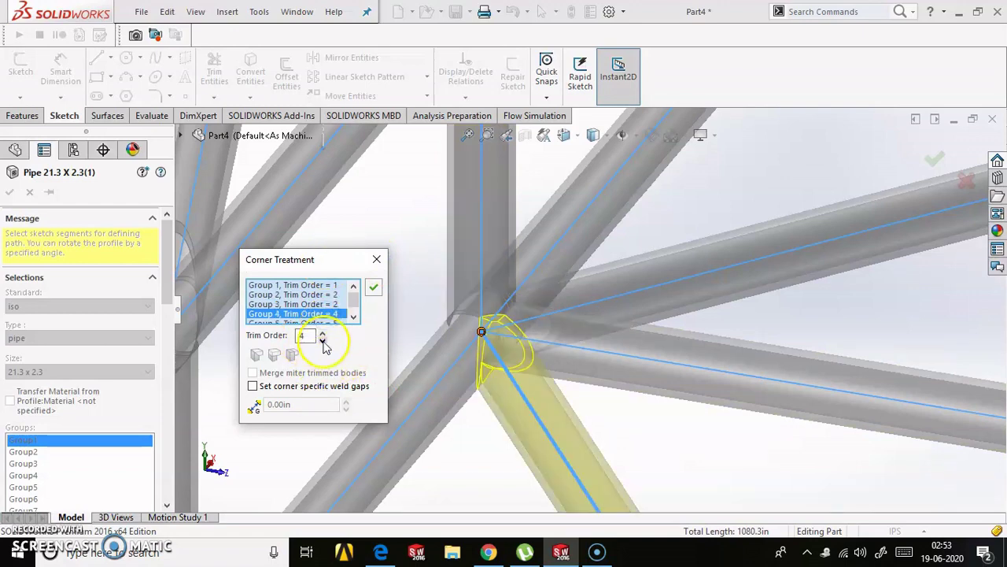
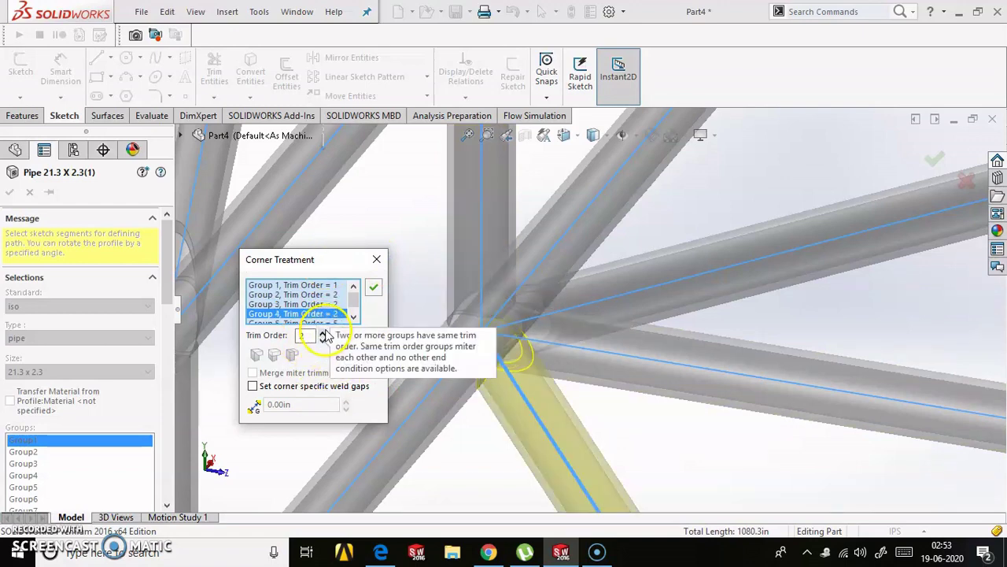
- Apply the current corner's trim orders, then lower Group 3's trim order to 2 at the next corner
left_click(373, 288)
scroll(441, 320, "up", 5)
scroll(668, 268, "up", 3)
scroll(667, 267, "down", 3)
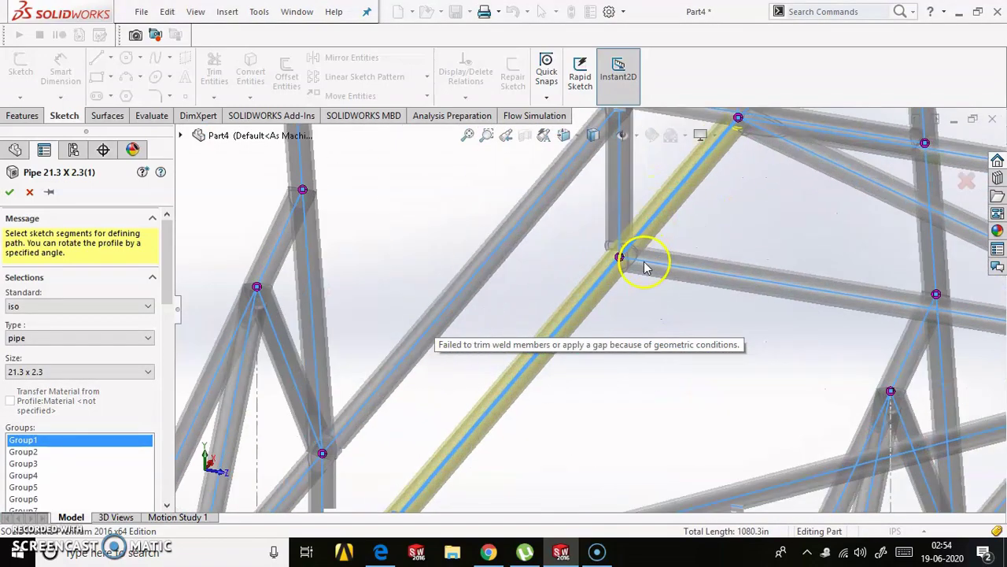
scroll(622, 262, "down", 3)
left_click(591, 262)
left_click(323, 340)
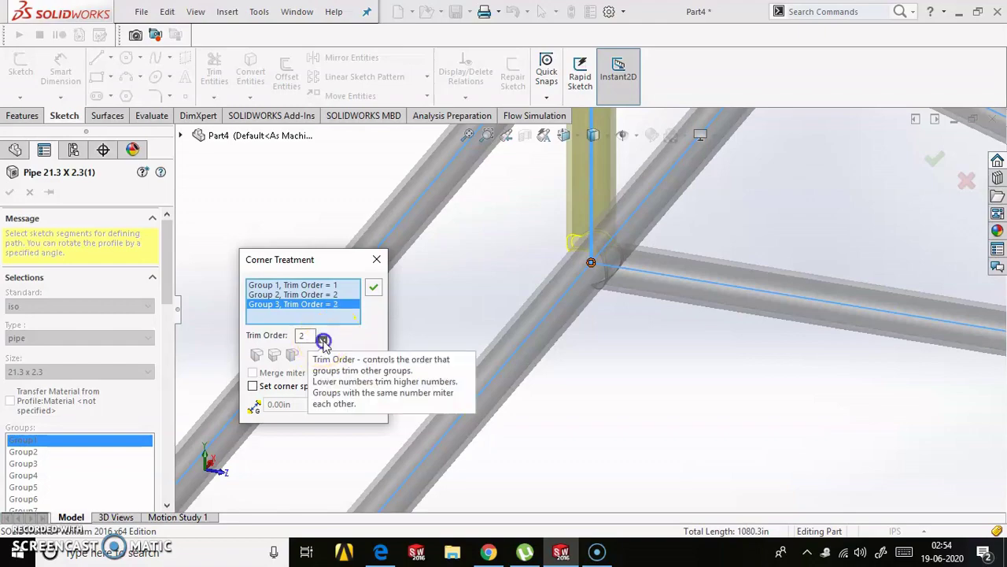
left_click(373, 288)
- At another corner, set the vertical pipe's trim order to 2 and Group 4's to 3
scroll(483, 310, "up", 5)
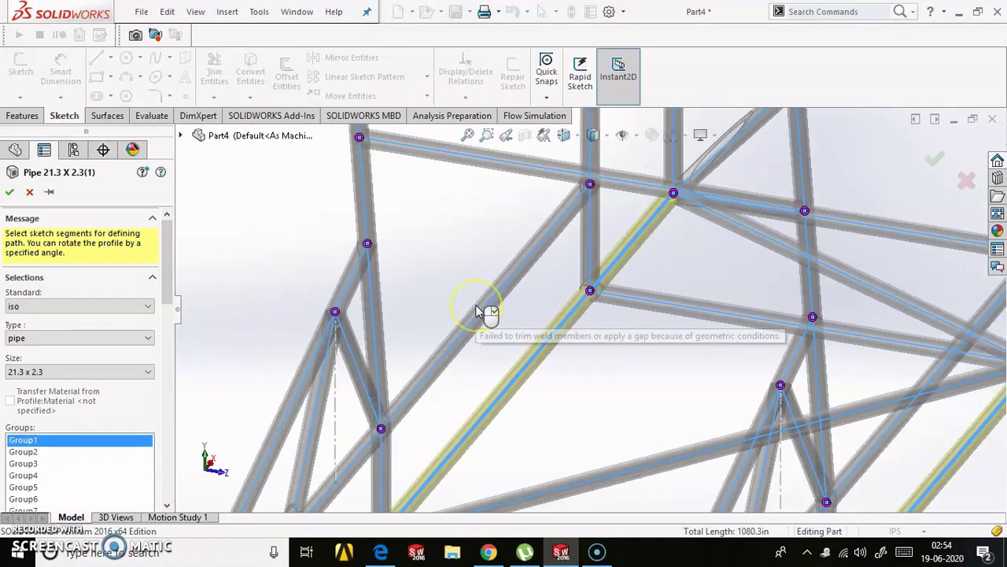
scroll(746, 301, "down", 3)
scroll(742, 360, "down", 3)
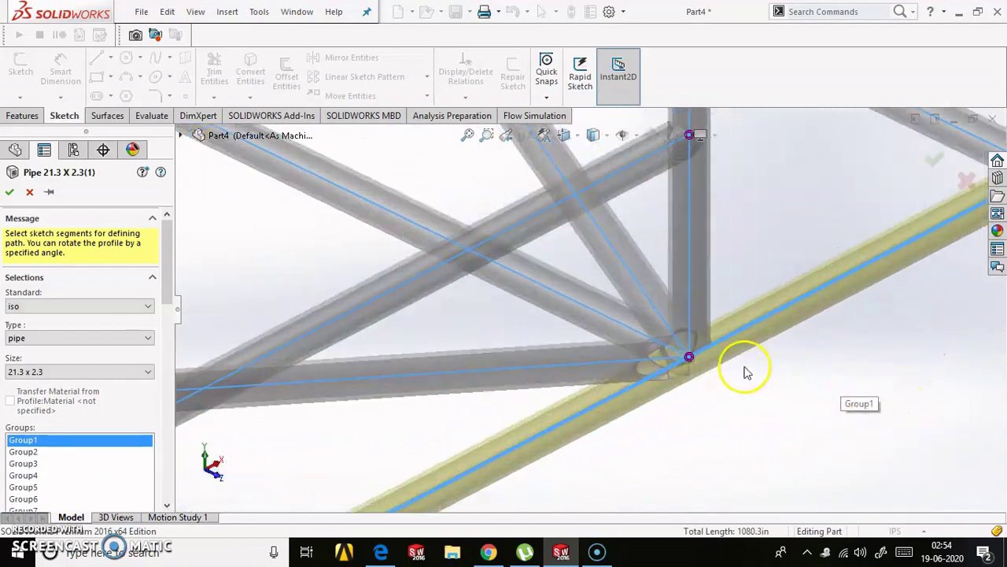
left_click(679, 372)
left_click(332, 296)
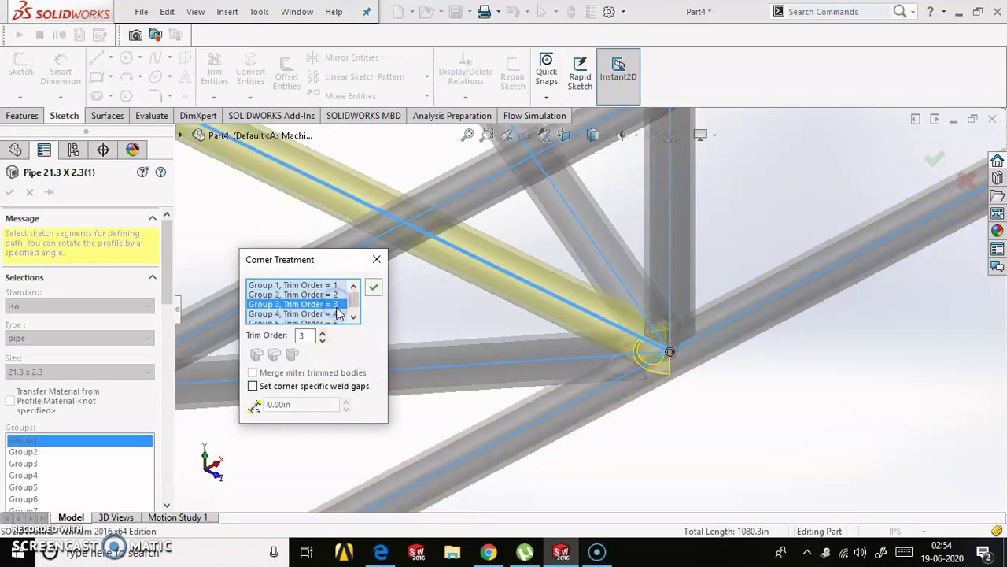
left_click(323, 338)
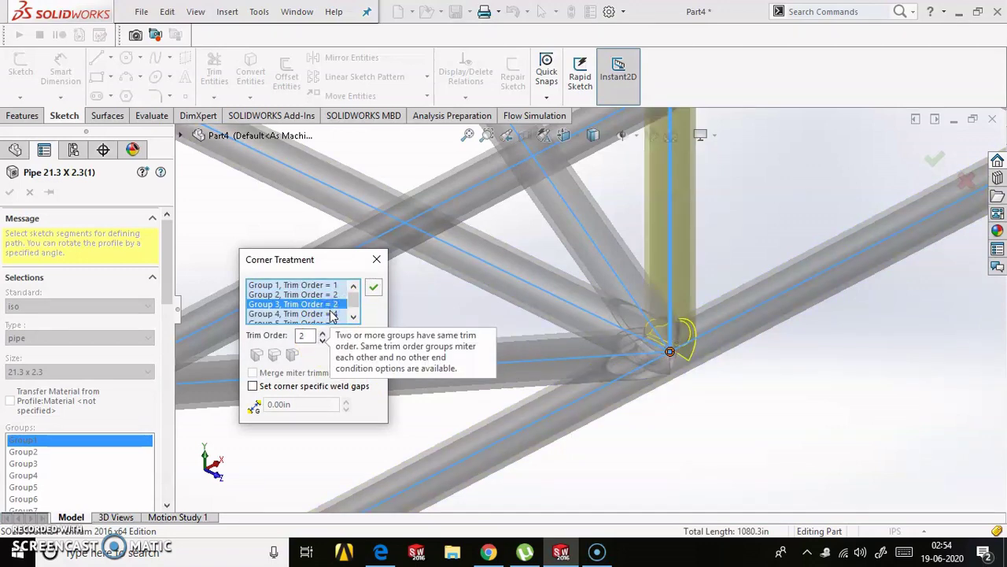
left_click(322, 339)
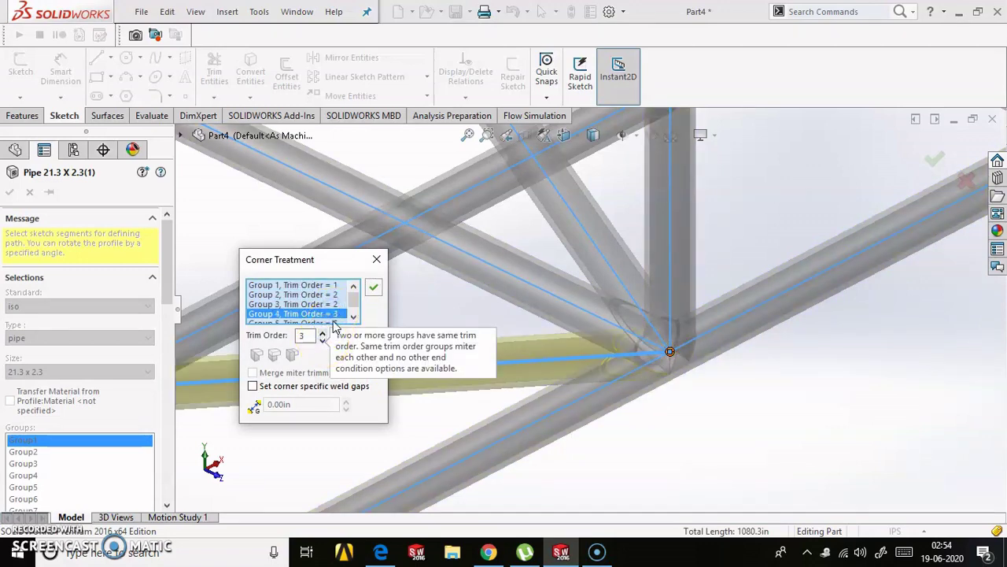
key("Down")
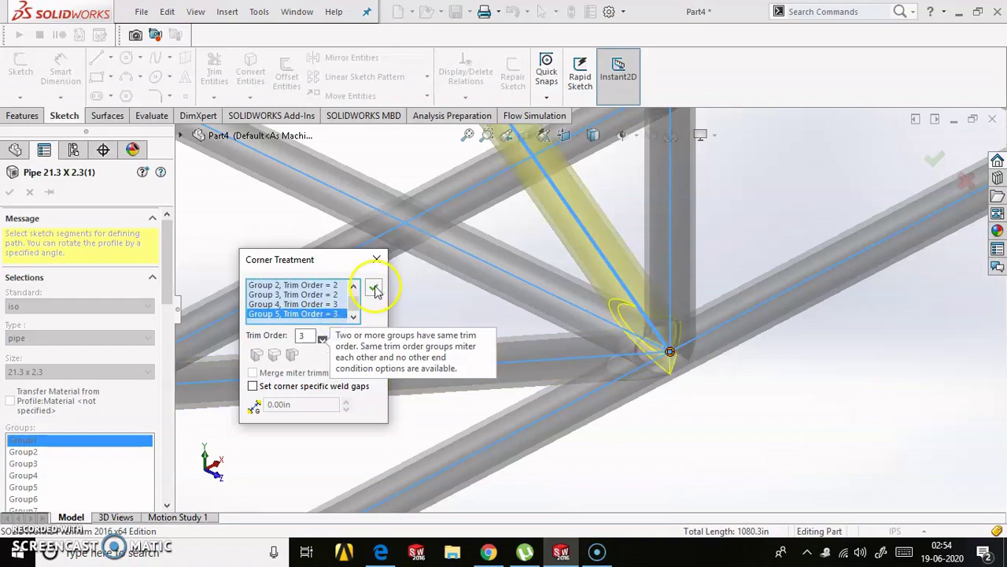
left_click(374, 290)
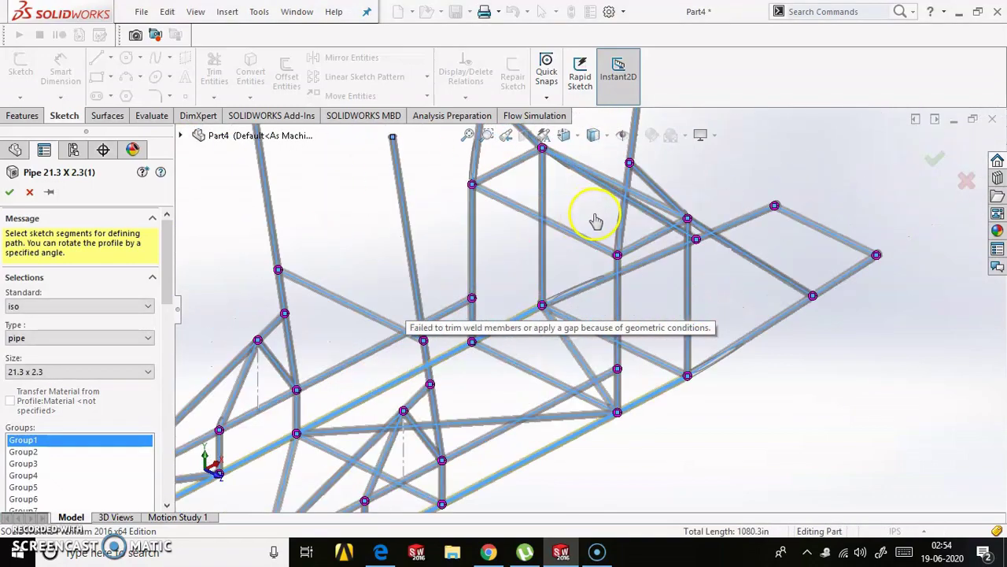
- Reorder the trim orders of the second, third and fourth member groups at the next corner
scroll(596, 220, "down", 3)
left_click(619, 292)
scroll(590, 300, "down", 3)
left_click(325, 294)
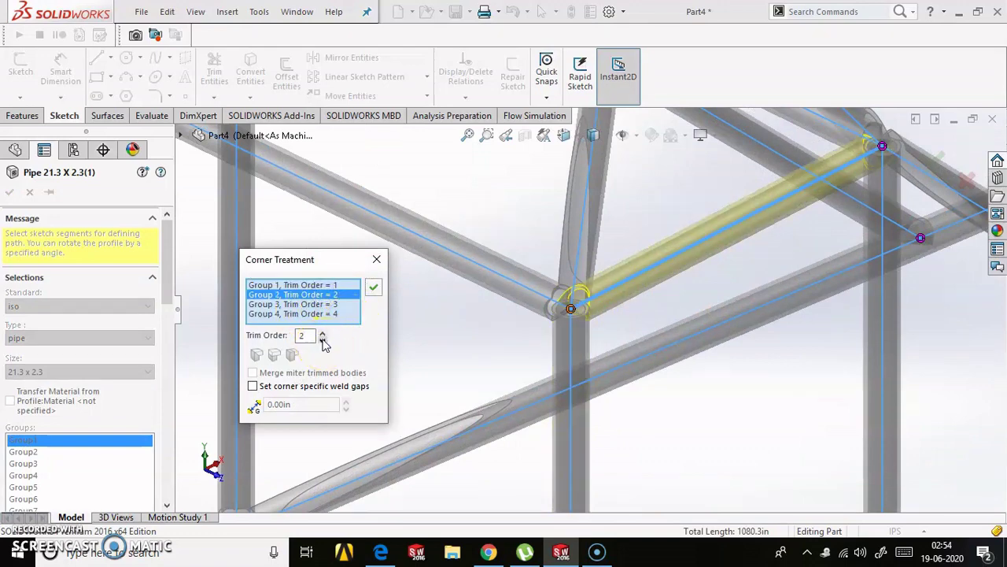
left_click(325, 304)
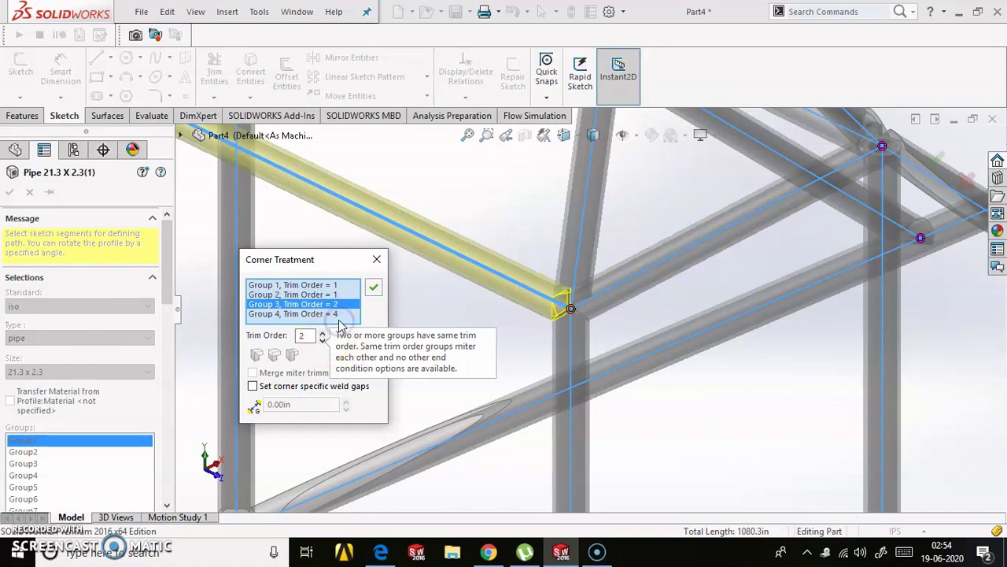
left_click(331, 314)
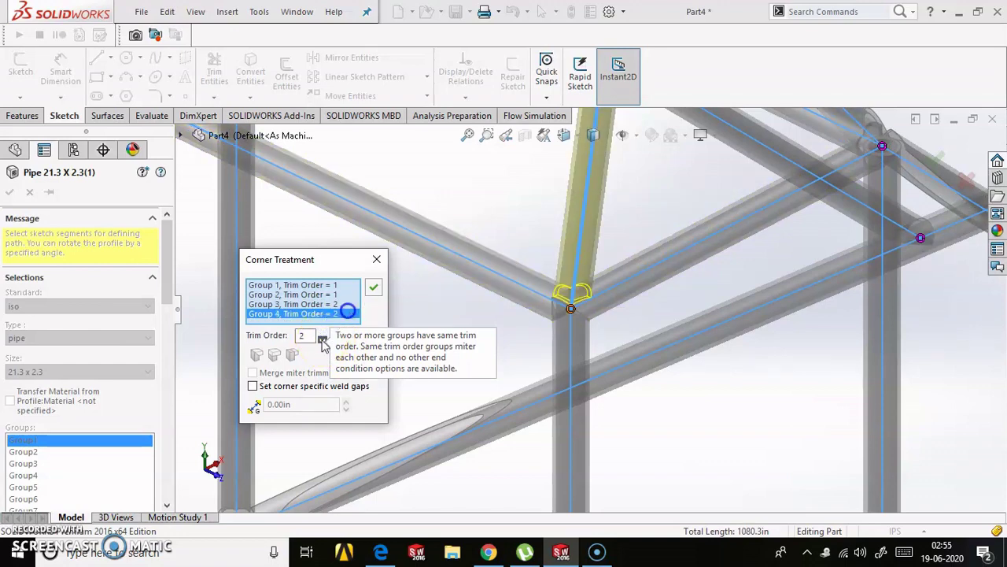
left_click(373, 289)
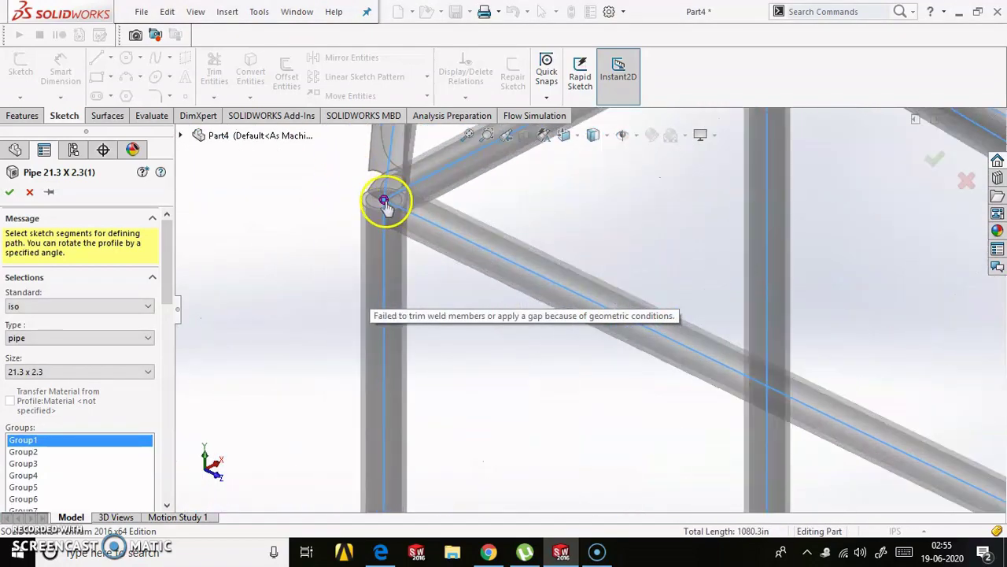
- Fix the failing corner: second group trim order 1, diagonal pipe 2, Group 4 3
left_click(385, 202)
left_click(314, 343)
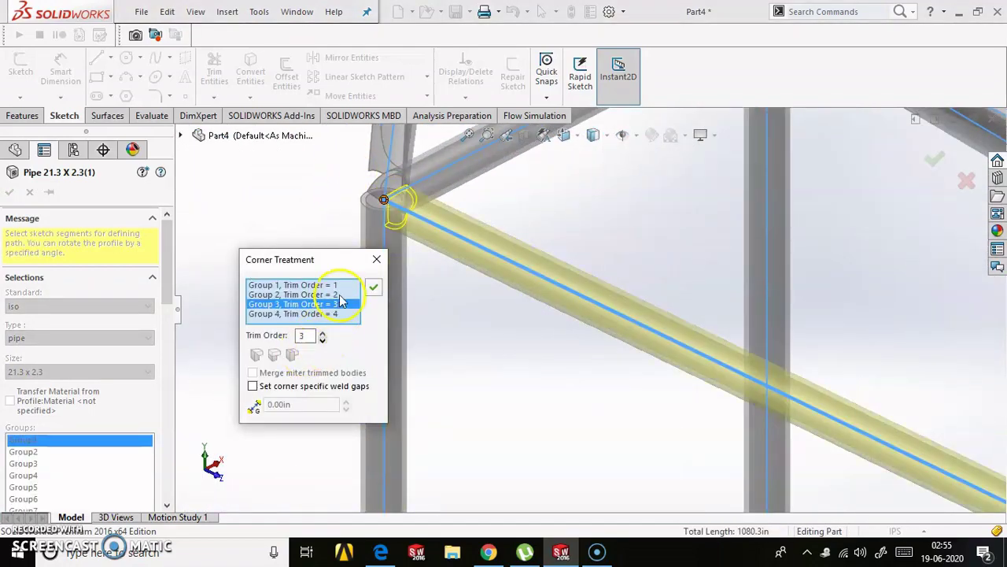
left_click(322, 339)
left_click(326, 296)
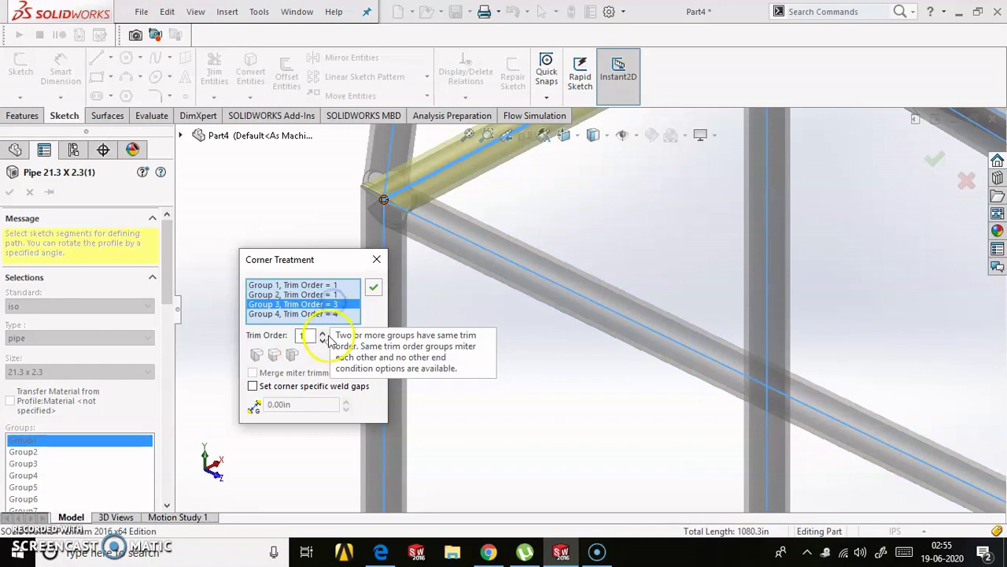
left_click(323, 337)
left_click(307, 313)
left_click(325, 340)
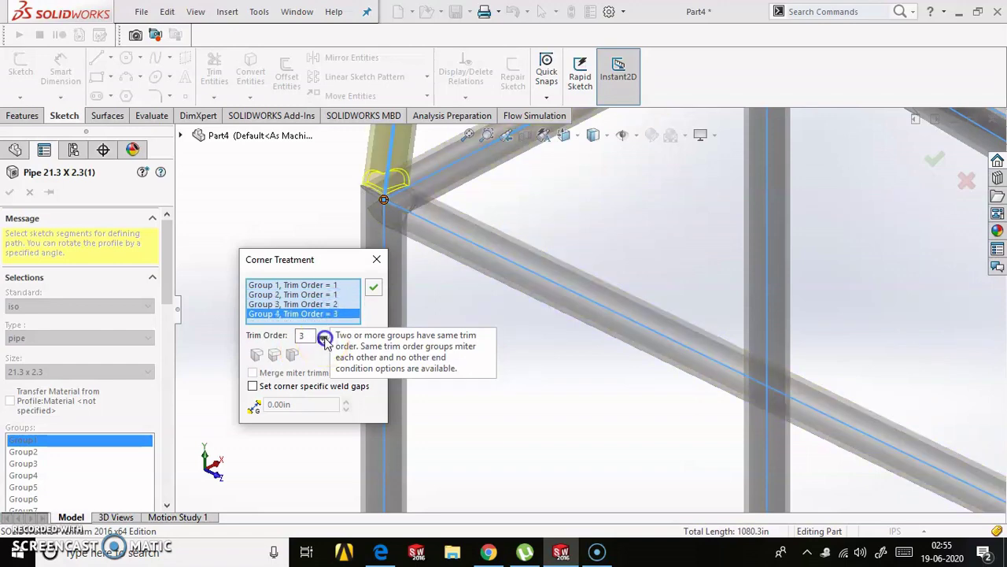
left_click(375, 288)
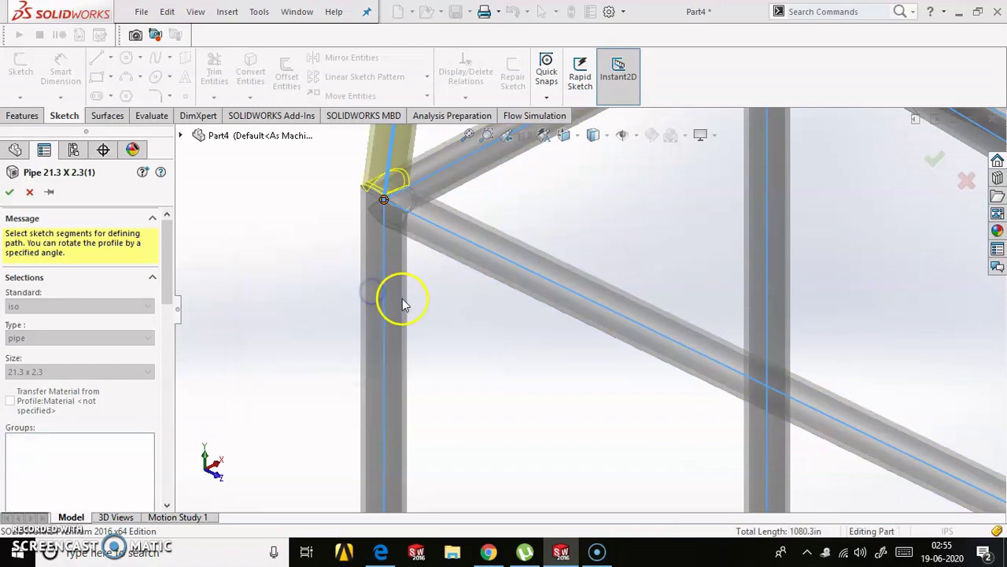
- At another corner, set Group 3's trim order to 2, Group 5's to 3 and Group 4's to 2
mouse_move(404, 292)
middle_mouse_down()
mouse_move(603, 288)
mouse_move(813, 354)
mouse_move(873, 338)
mouse_move(836, 308)
middle_mouse_up()
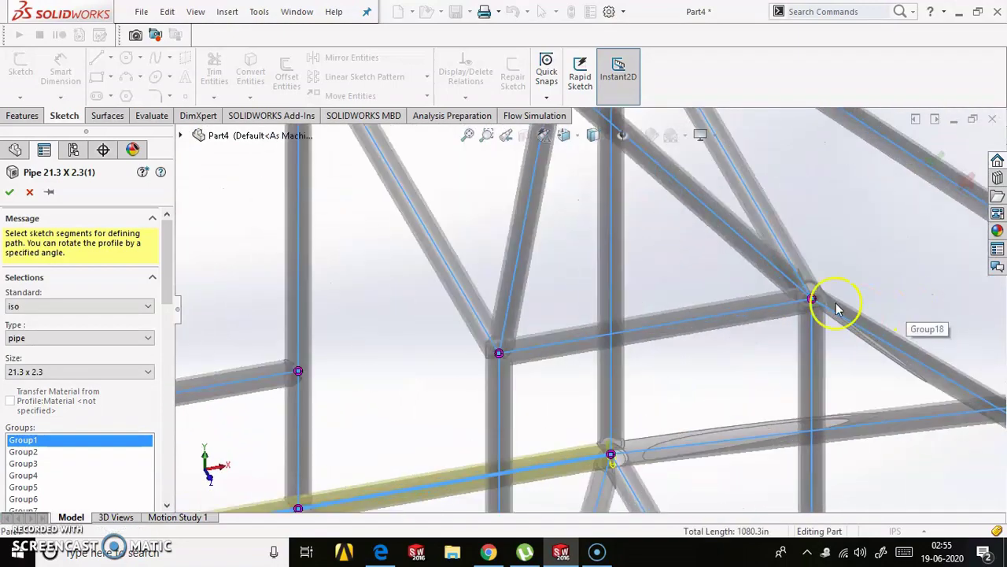
left_click(812, 299)
left_click(329, 294)
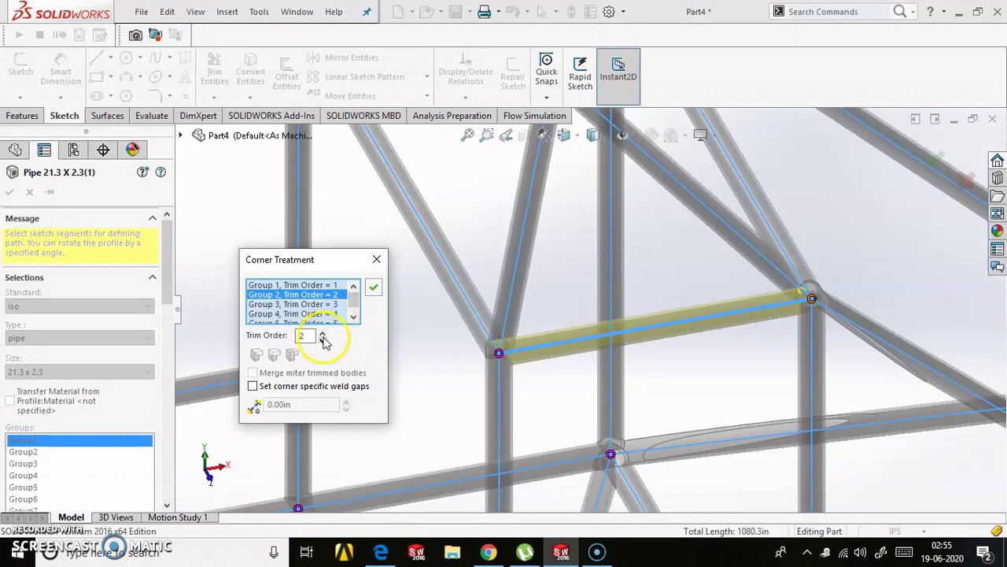
left_click(337, 304)
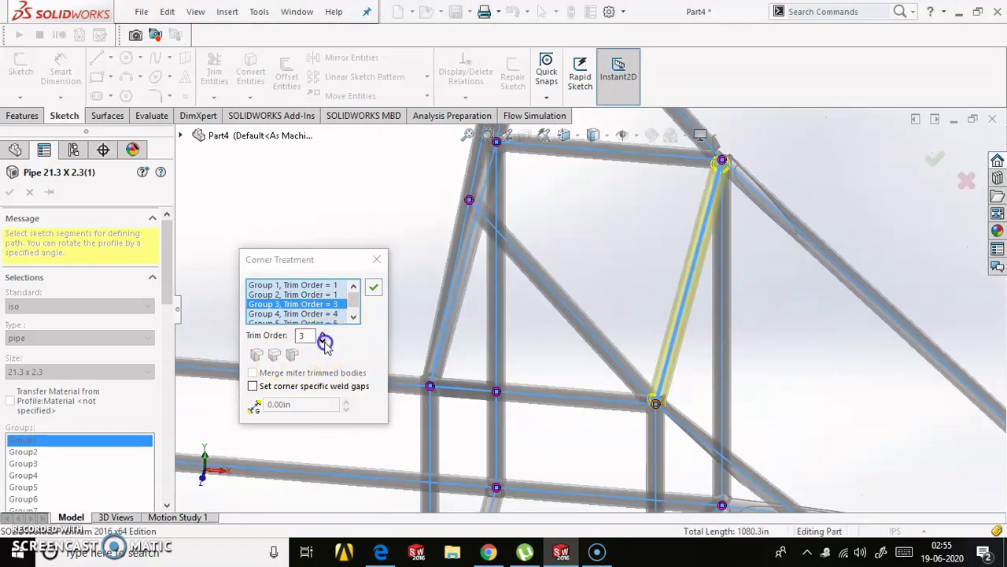
left_click(323, 340)
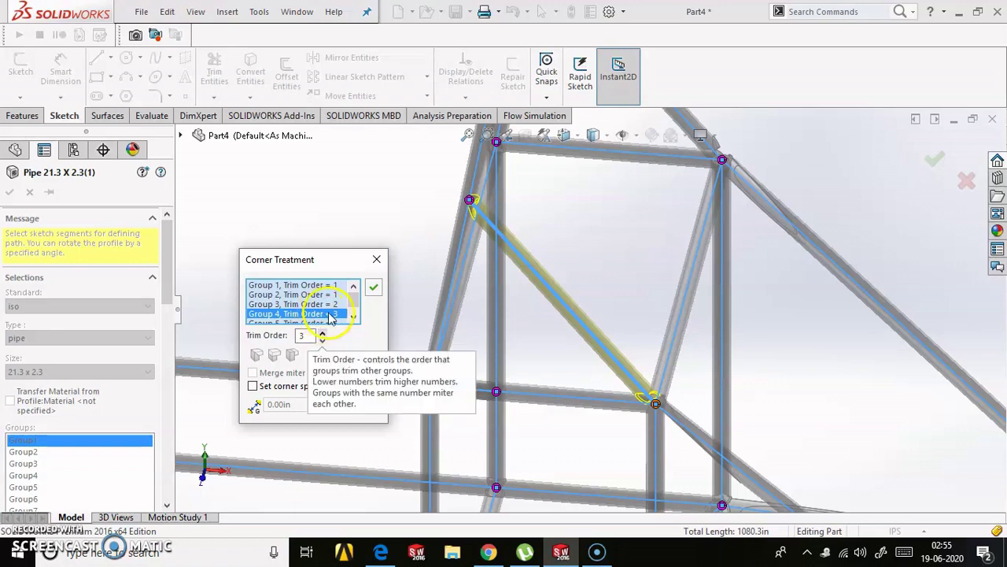
left_click(322, 340)
left_click(323, 343)
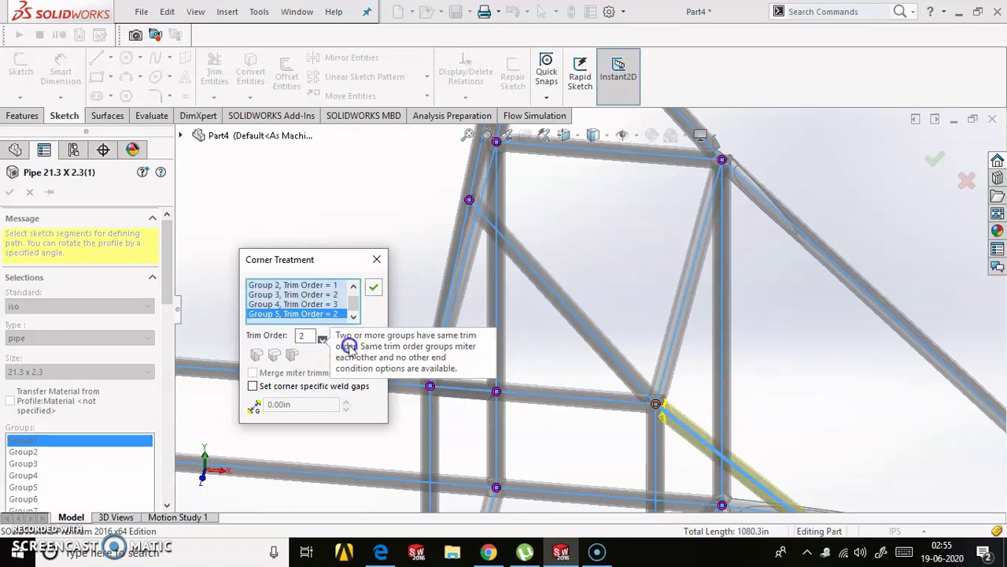
left_click(322, 340)
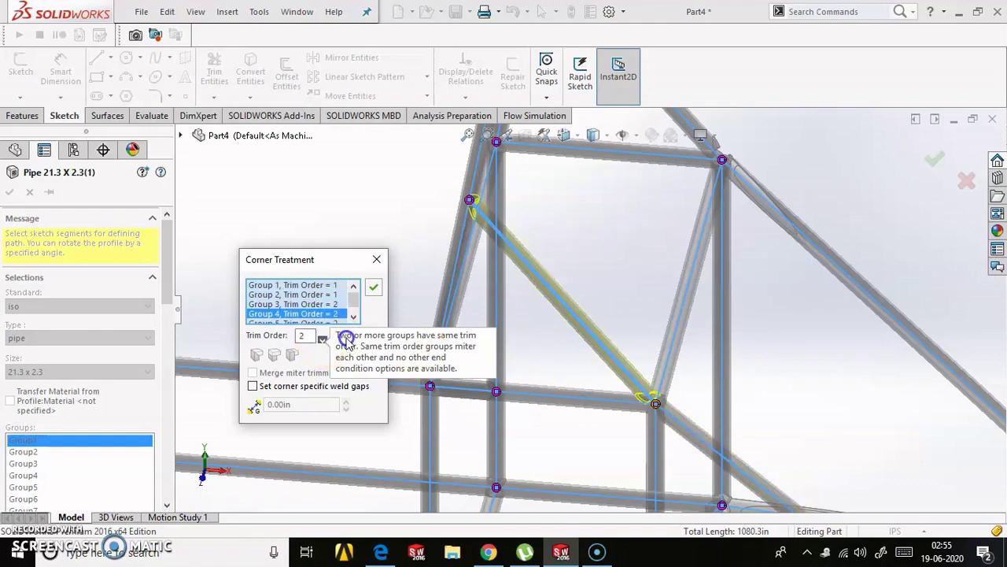
left_click(374, 291)
- Reorder the trim orders of the second through fifth member groups at the first joint
scroll(661, 222, "up", 3)
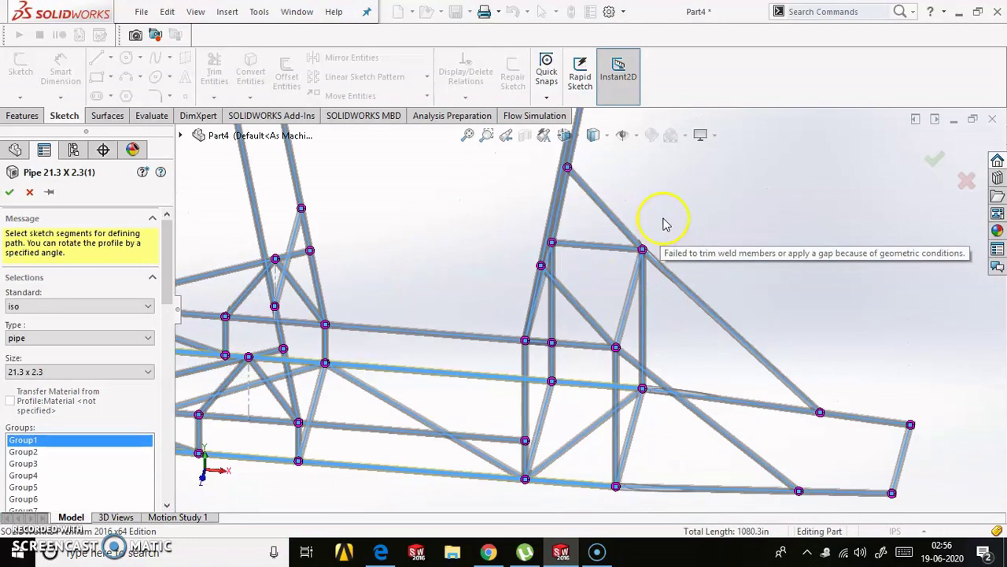
scroll(614, 251, "down", 3)
scroll(645, 378, "down", 4)
left_click(654, 409)
left_click(326, 295)
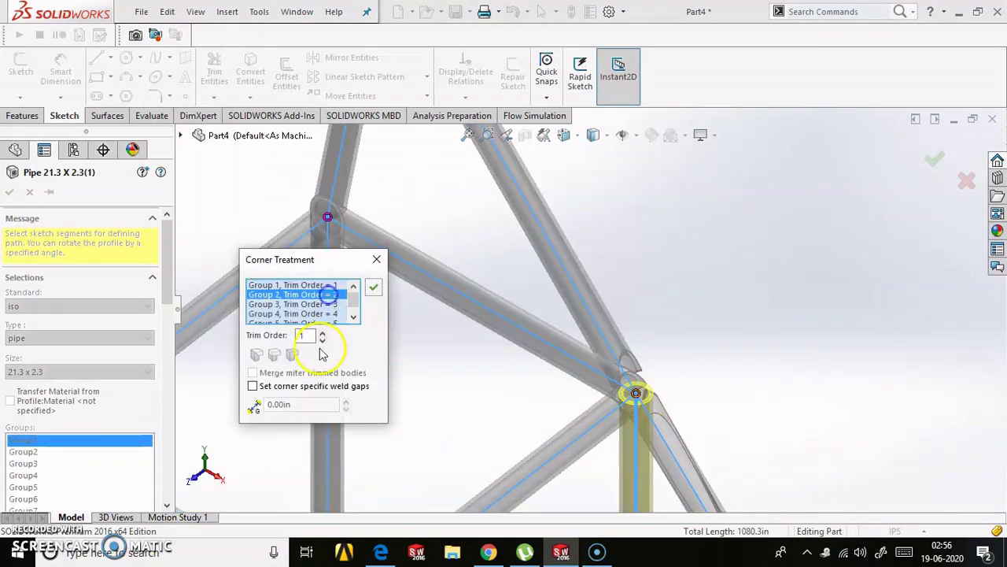
left_click(336, 309)
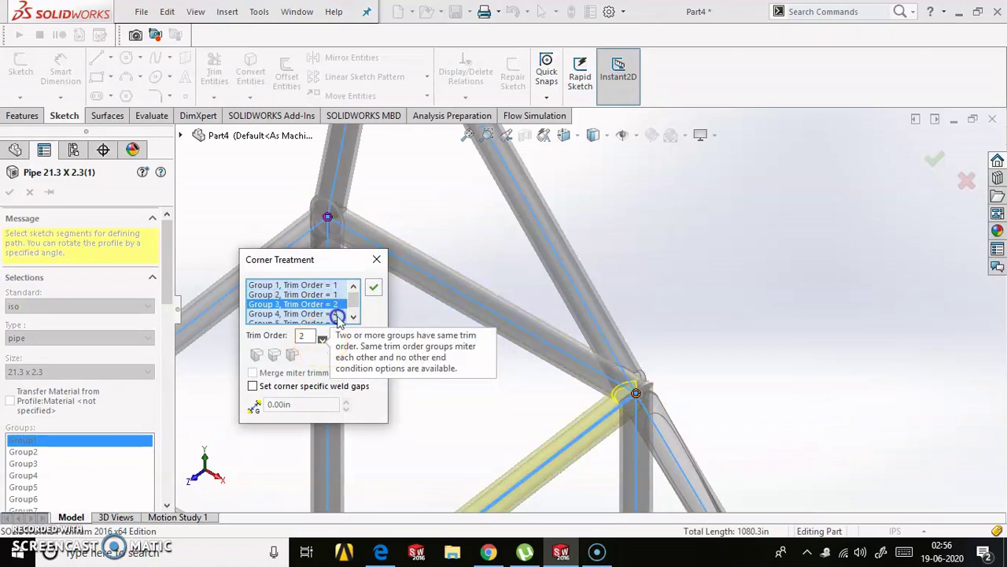
left_click(334, 314)
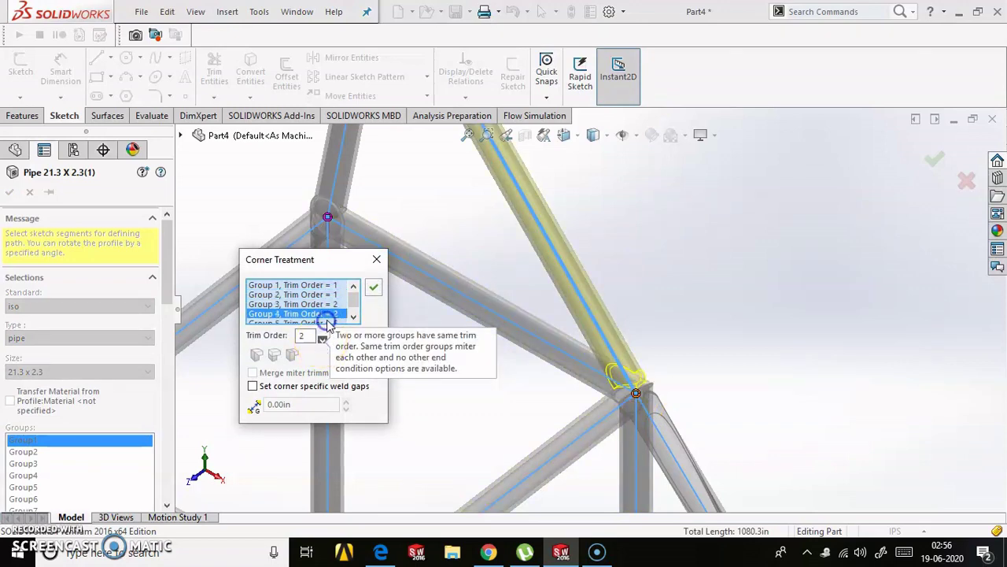
left_click(322, 341)
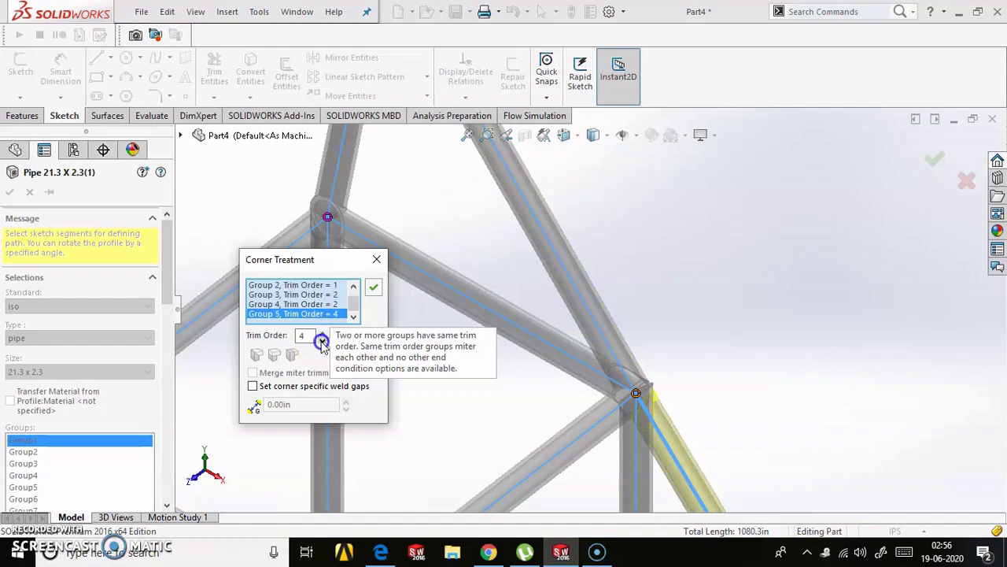
left_click(374, 291)
- Lower Group 4's trim order to 3 at the next pipe joint
scroll(472, 370, "up", 3)
scroll(596, 450, "up", 2)
scroll(488, 340, "down", 8)
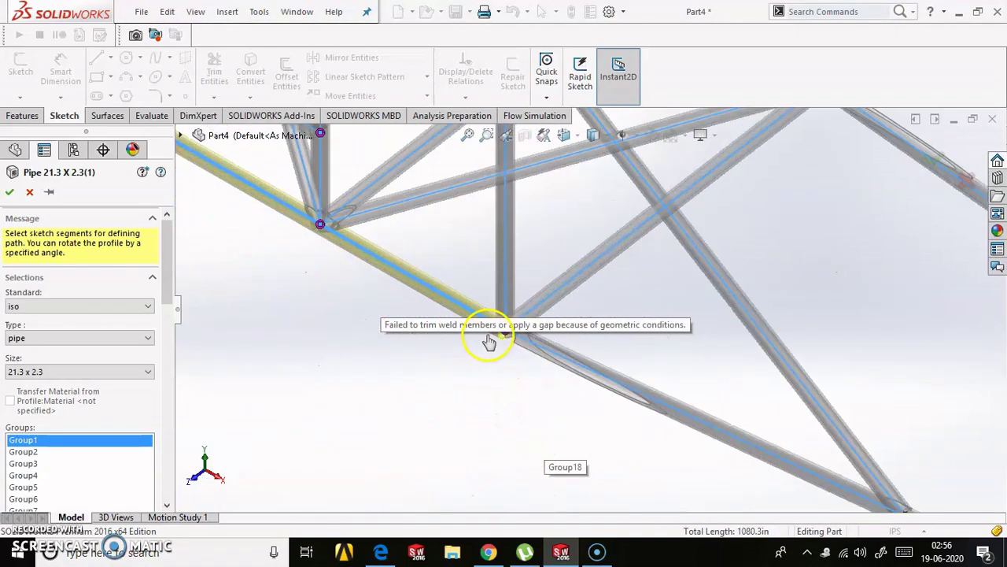
scroll(488, 340, "down", 3)
scroll(513, 355, "down", 2)
left_click(510, 356)
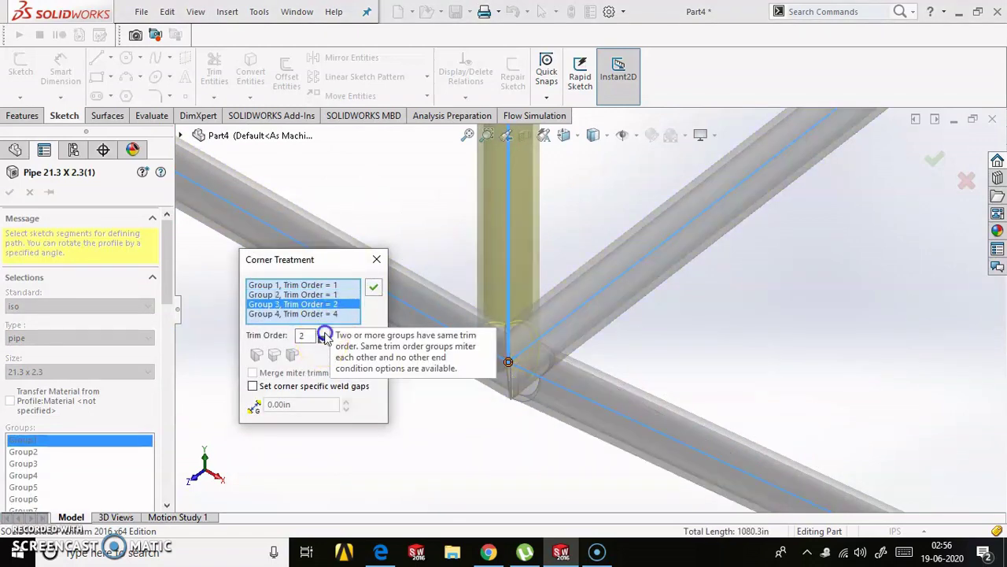
left_click(347, 316)
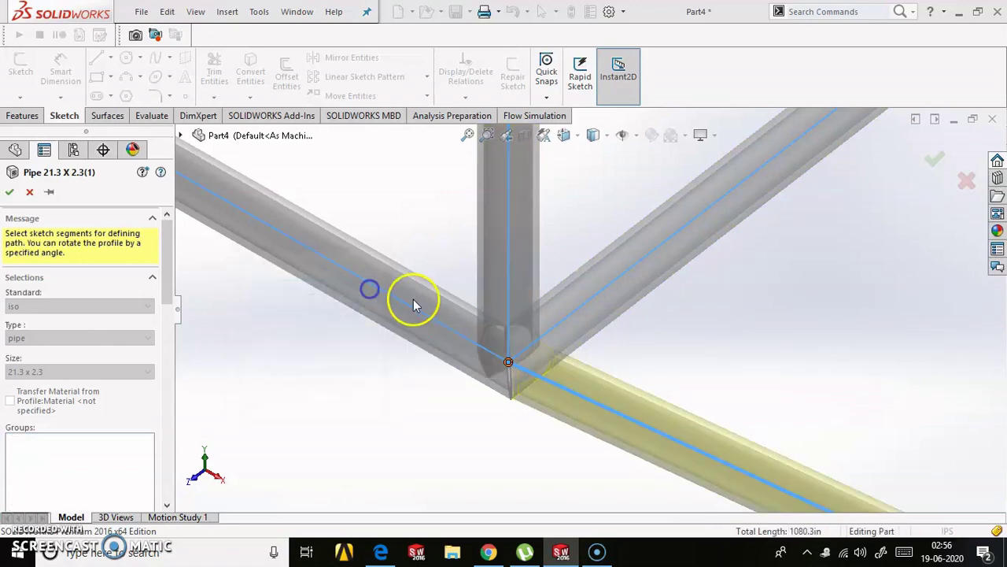
- At another joint, adjust Groups 2 and 3 and lower the trim orders of Groups 4 and 5
scroll(415, 297, "down", 3)
scroll(821, 209, "up", 5)
scroll(644, 236, "down", 5)
left_click(644, 236)
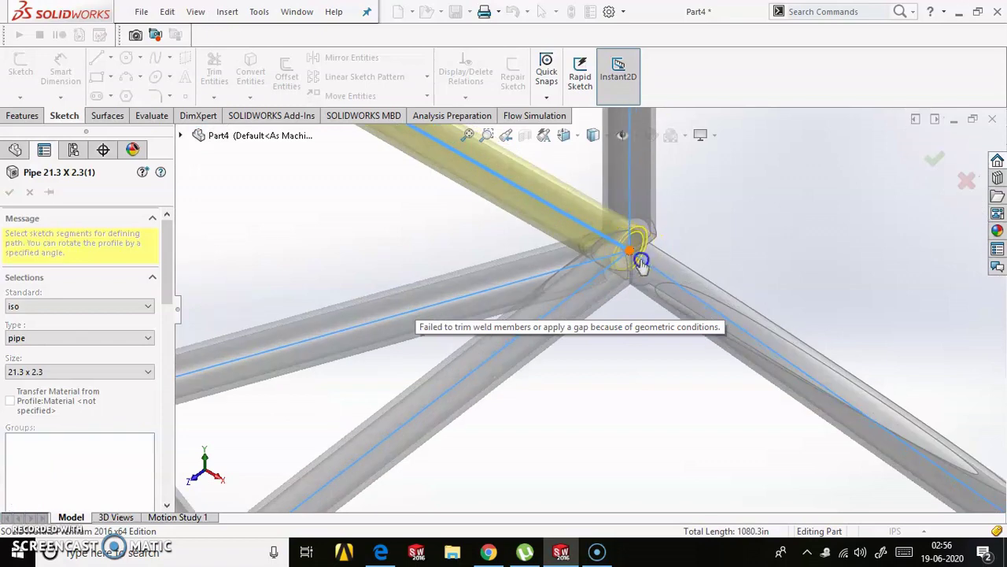
left_click(331, 294)
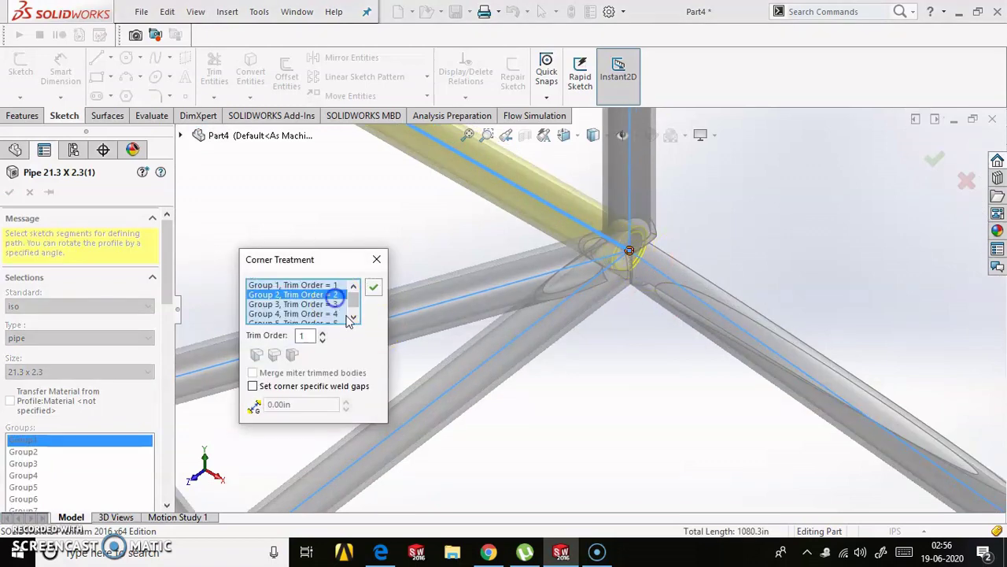
left_click(313, 306)
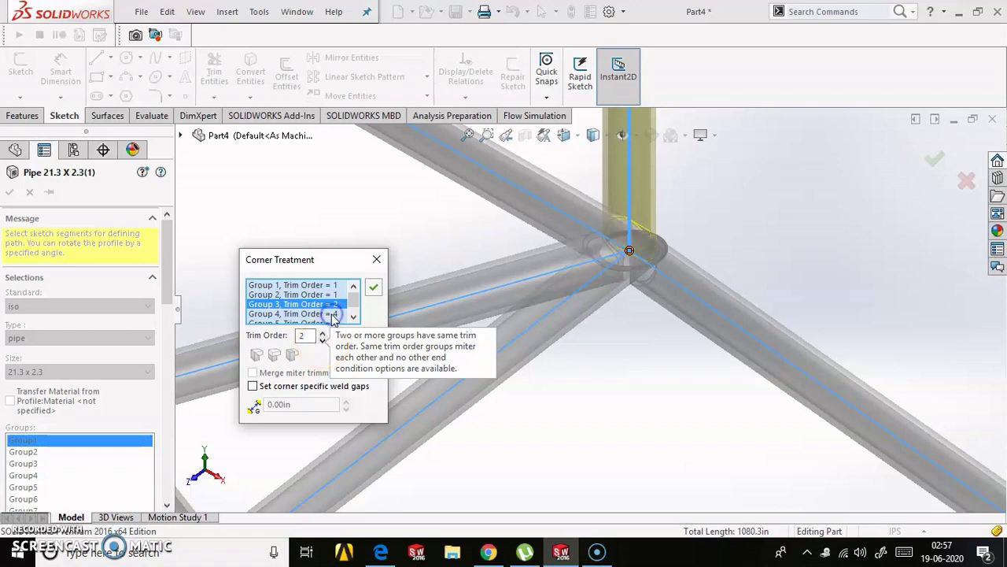
left_click(322, 340)
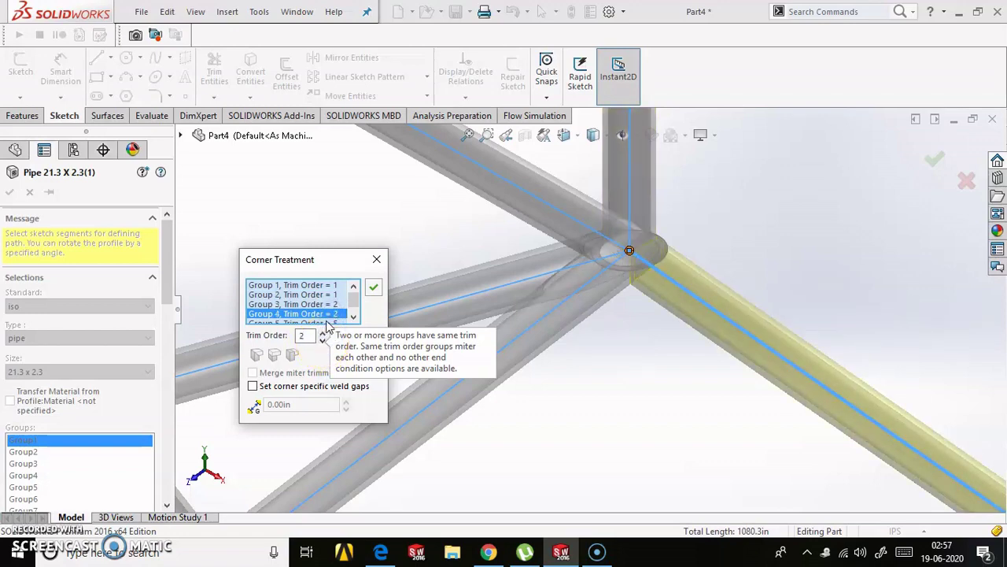
left_click(322, 340)
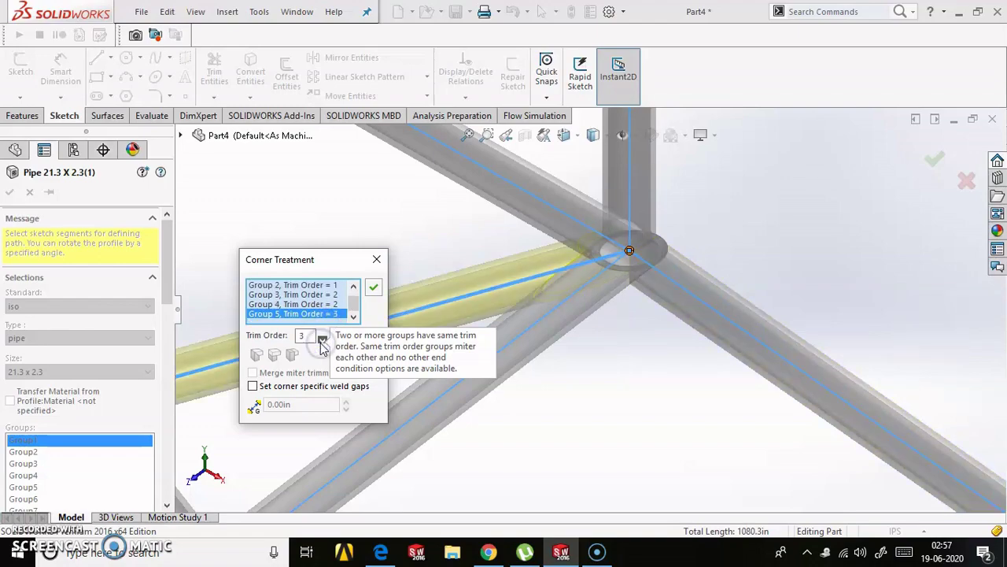
left_click(373, 288)
- Set Group 2's trim order to 1 at the next joint
scroll(400, 322, "up", 3)
scroll(756, 423, "up", 2)
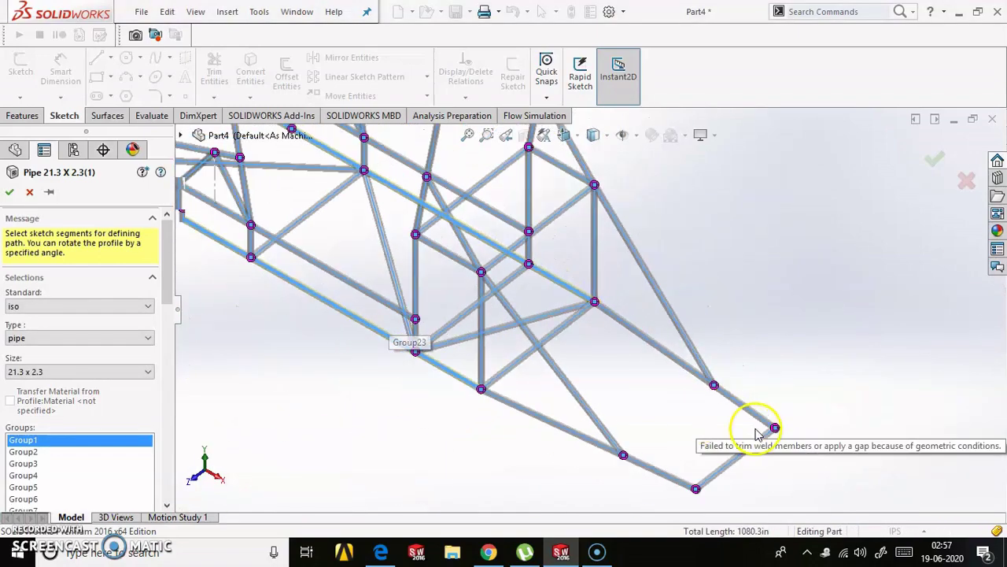
scroll(675, 444, "down", 5)
scroll(676, 444, "down", 3)
left_click(644, 362)
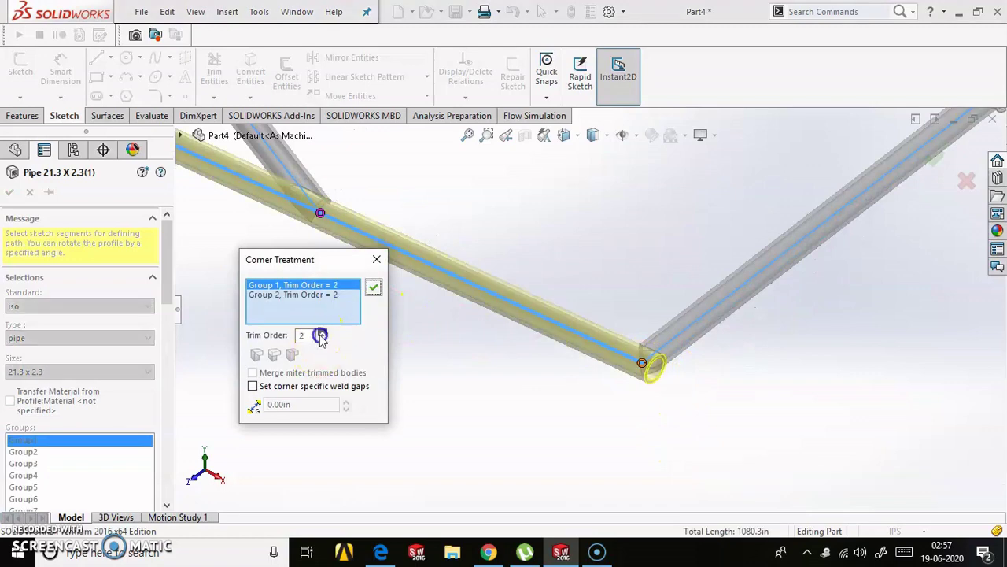
left_click(330, 294)
left_click(322, 339)
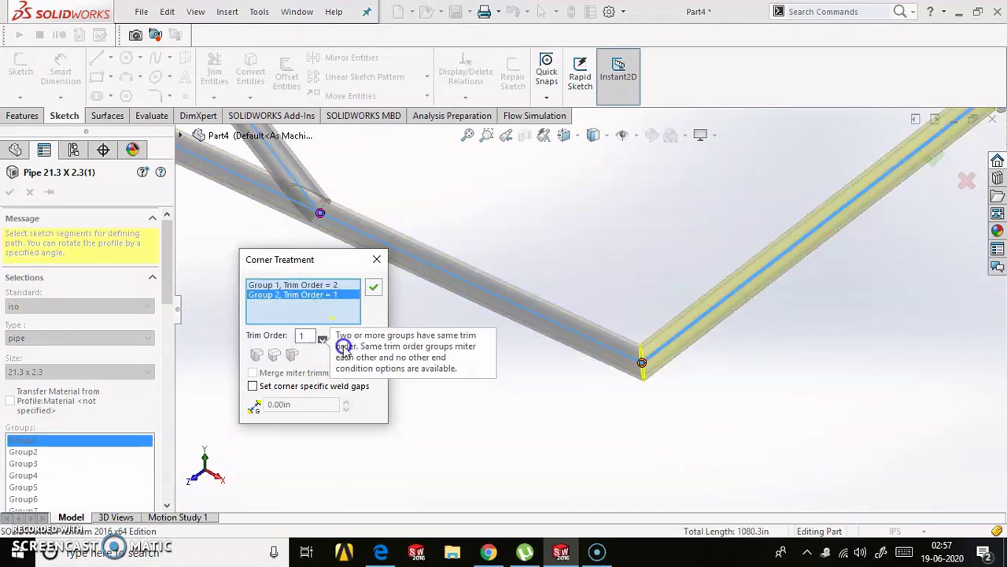
left_click(373, 289)
- Raise Group 1's trim order to 2 at the following joint
scroll(756, 234, "up", 3)
scroll(674, 307, "down", 5)
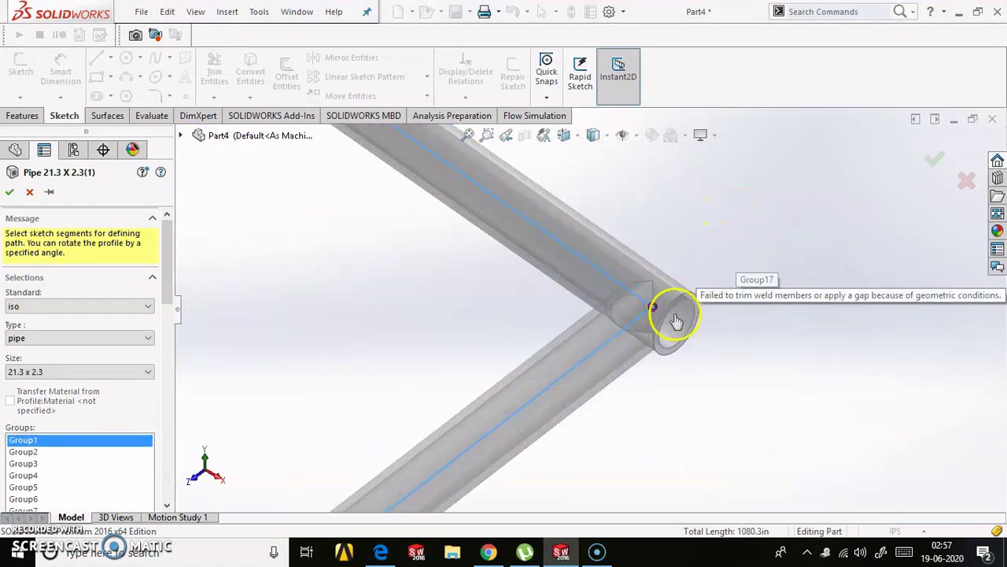
left_click(662, 324)
left_click(331, 286)
left_click(322, 332)
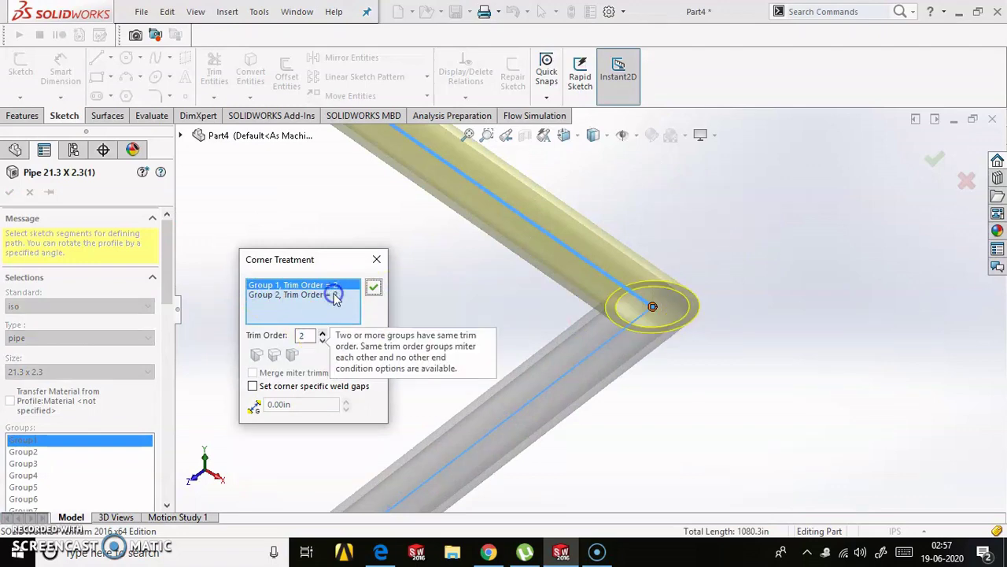
left_click(373, 288)
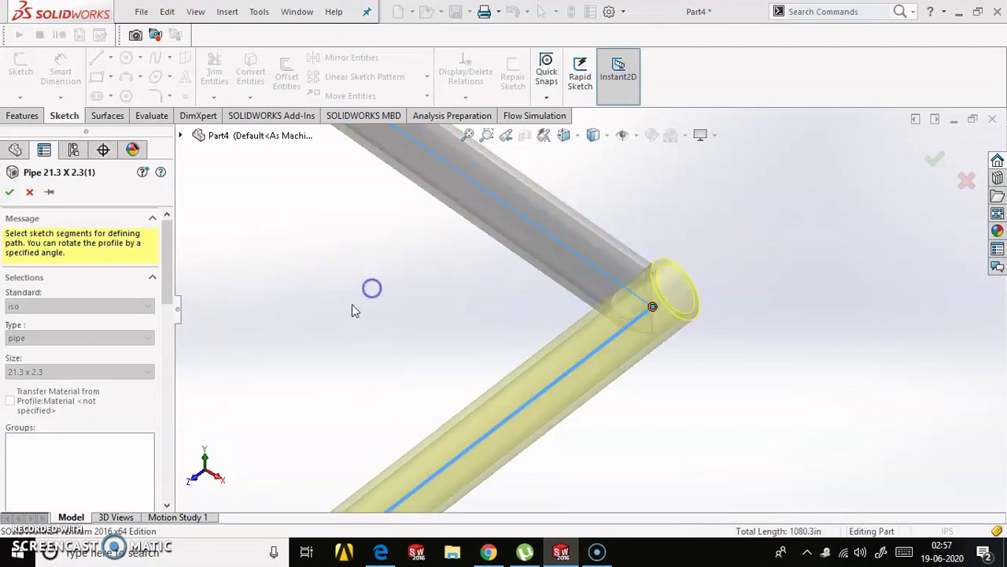
- Confirm the Pipe 21.3 X 2.3 structural member and orbit the finished frame
scroll(358, 307, "up", 5)
scroll(352, 310, "up", 3)
middle_click_drag(441, 212, 881, 207)
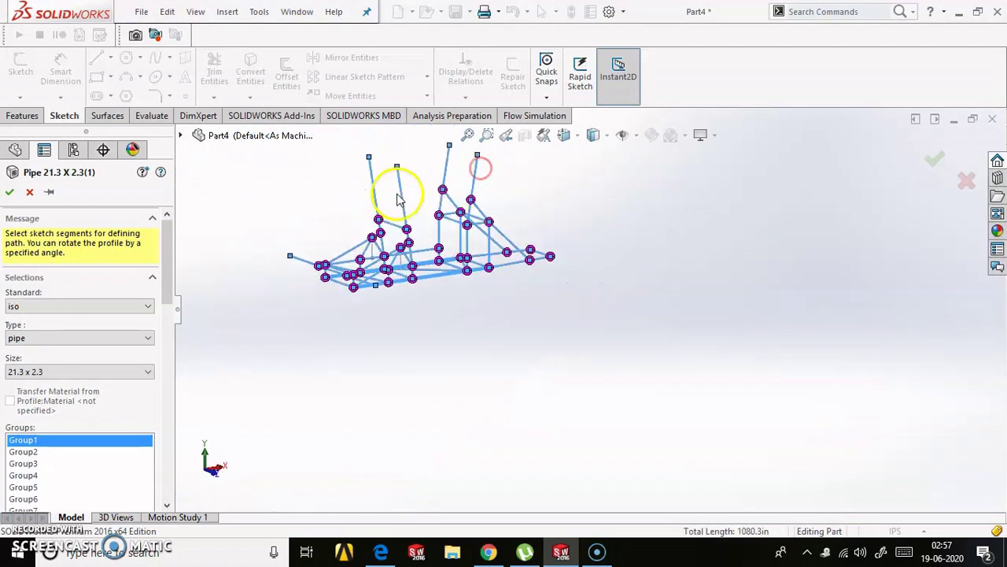
left_click(655, 243)
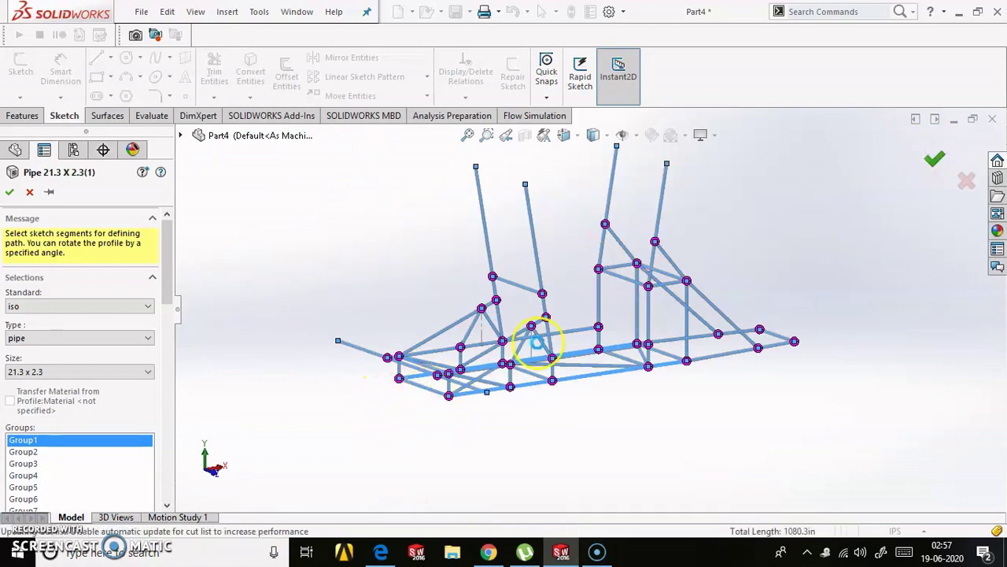
mouse_move(533, 342)
middle_mouse_down()
mouse_move(595, 360)
mouse_move(604, 352)
middle_mouse_up()
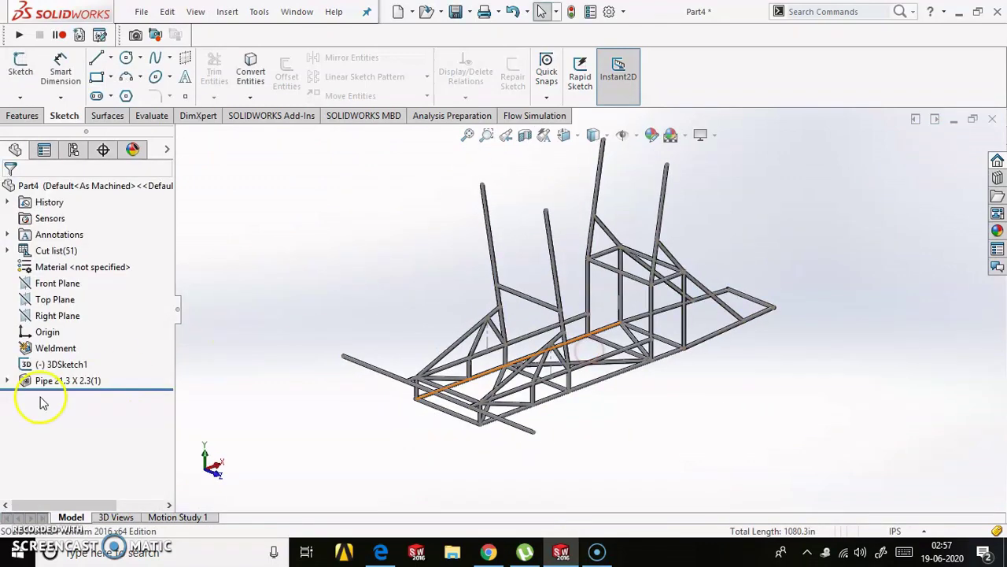
- Open the Pipe feature's profile sketch for editing, viewed normal to it
left_click(6, 381)
right_click(67, 218)
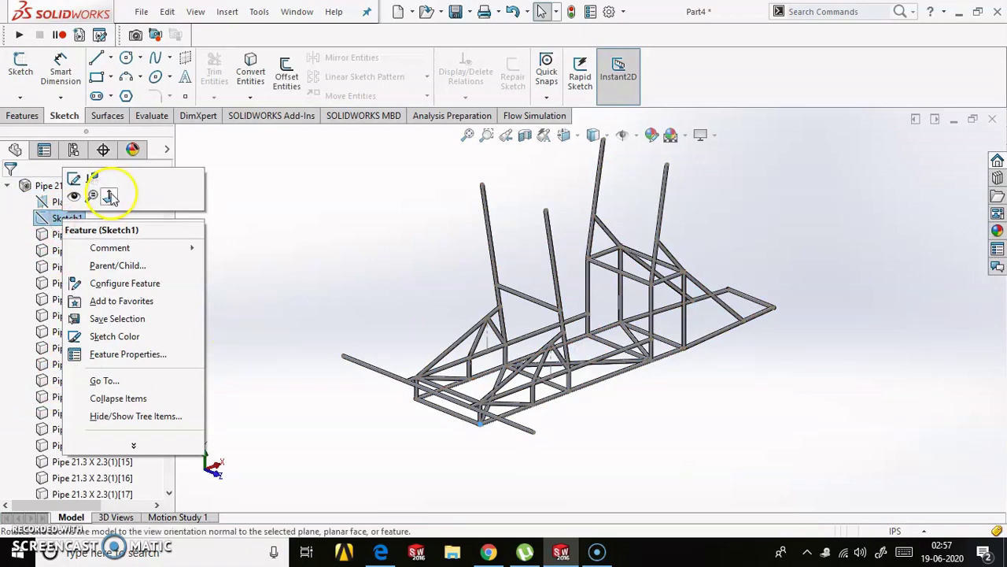
left_click(109, 193)
right_click(76, 222)
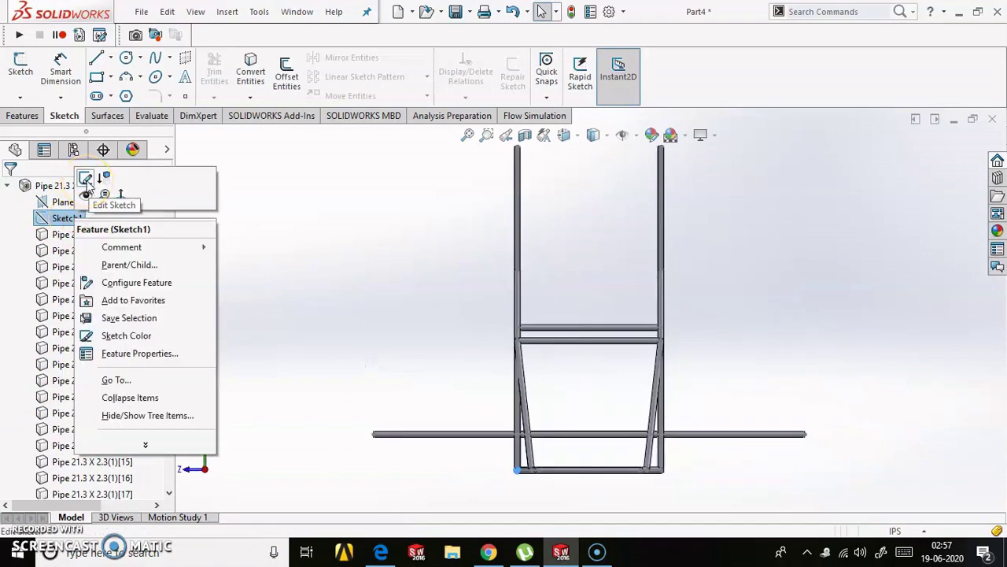
left_click(86, 181)
scroll(504, 488, "down", 3)
scroll(515, 383, "down", 3)
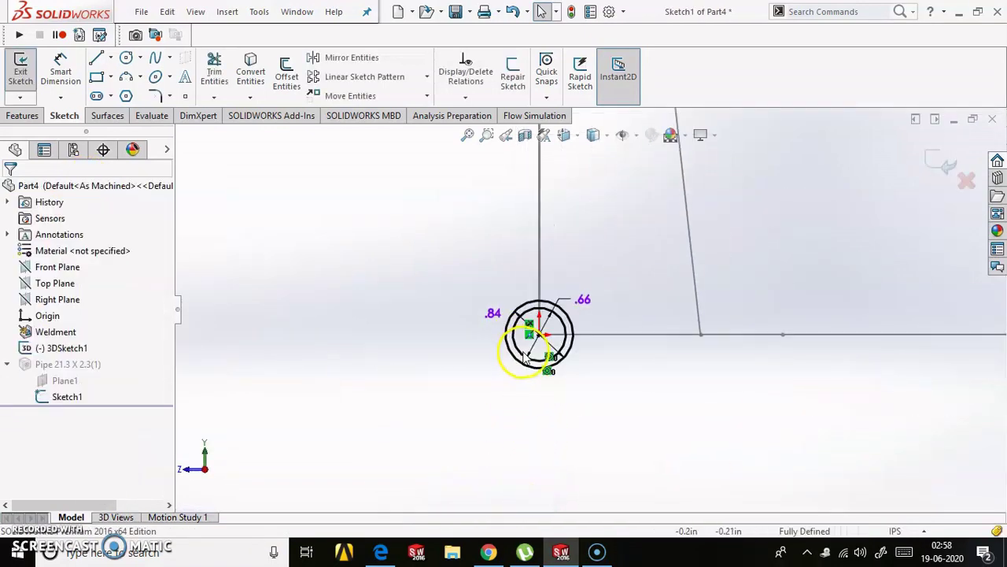
scroll(540, 337, "down", 3)
- Change the outer diameter from .84 to 1 and the inner from .66 to 0.905, then exit the sketch
double_click(462, 240)
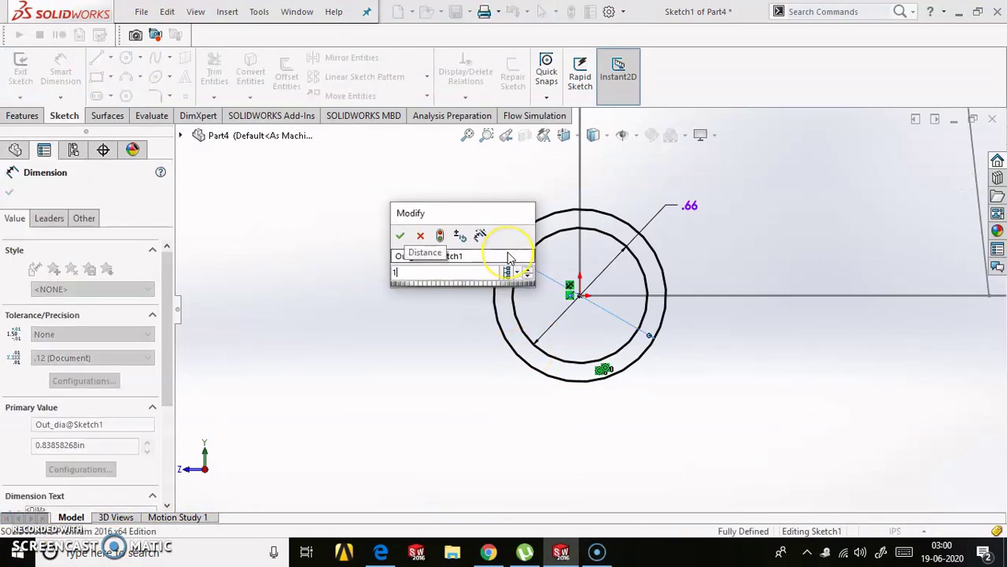
type("1")
key("Return")
double_click(688, 205)
type("0.")
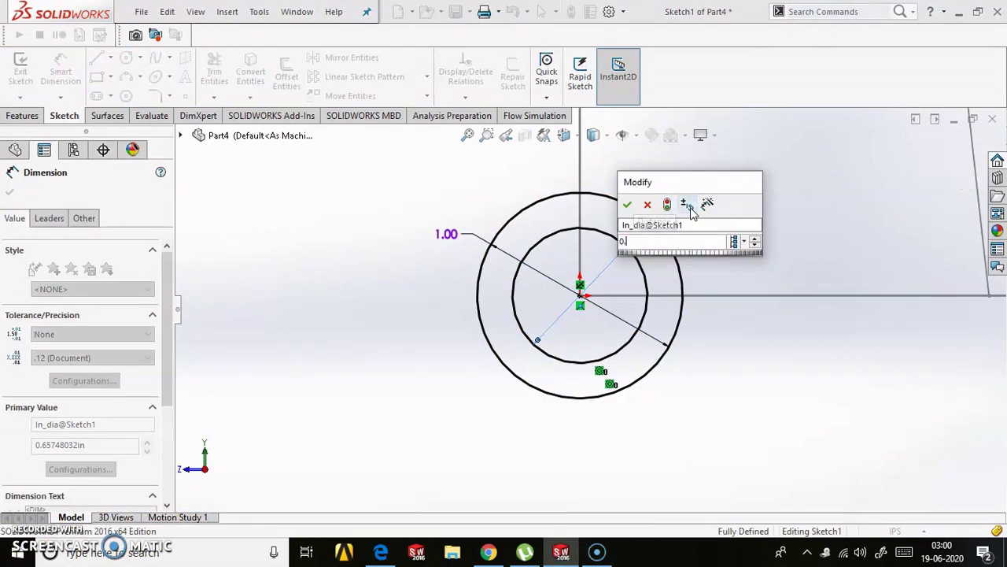
type("905")
key("Return")
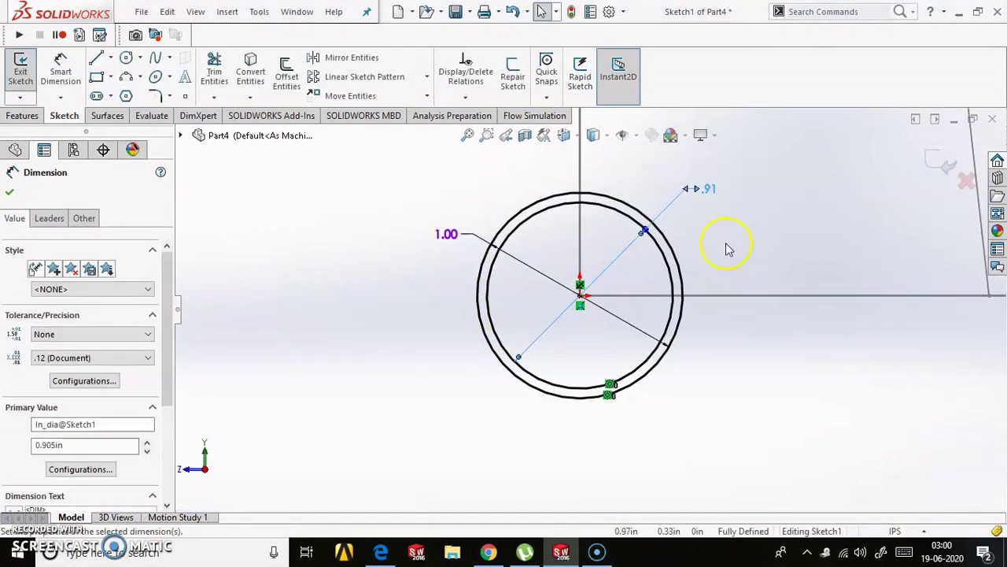
left_click(836, 228)
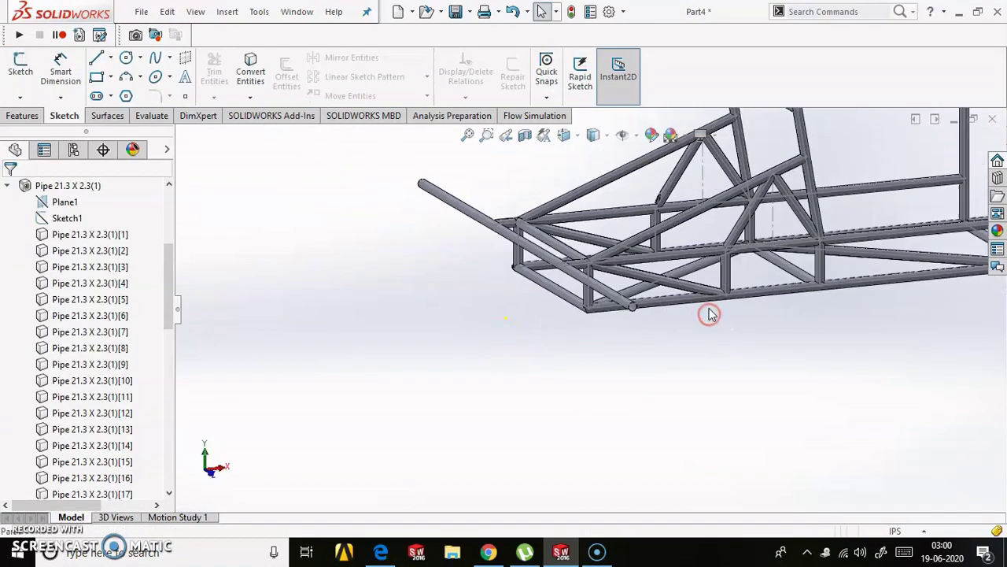
- Inspect the rebuilt thinner-walled frame and collapse the Pipe feature in the tree
scroll(551, 288, "down", 5)
scroll(551, 288, "down", 3)
scroll(548, 313, "up", 8)
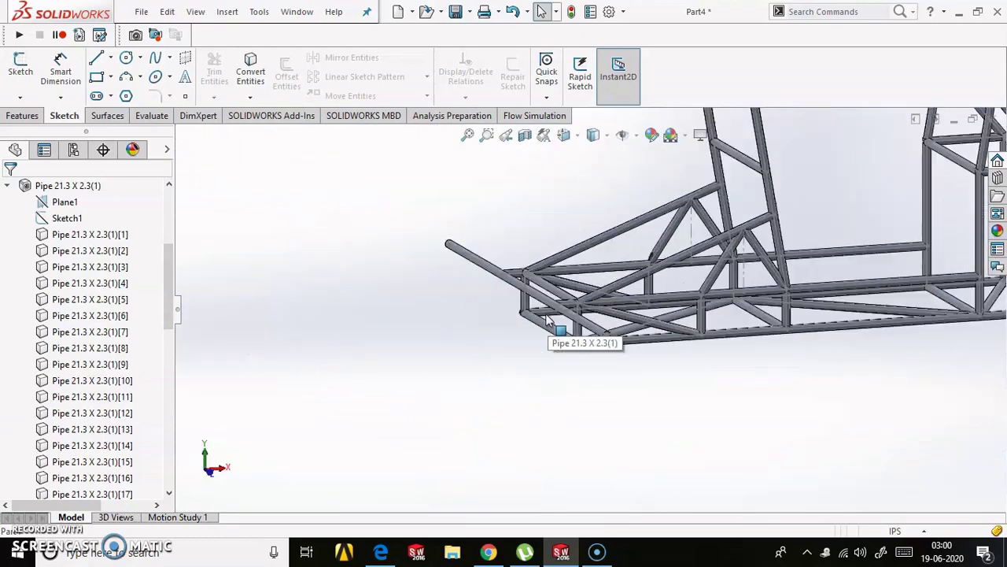
scroll(792, 218, "down", 3)
scroll(704, 308, "down", 3)
scroll(698, 365, "down", 2)
scroll(688, 333, "down", 2)
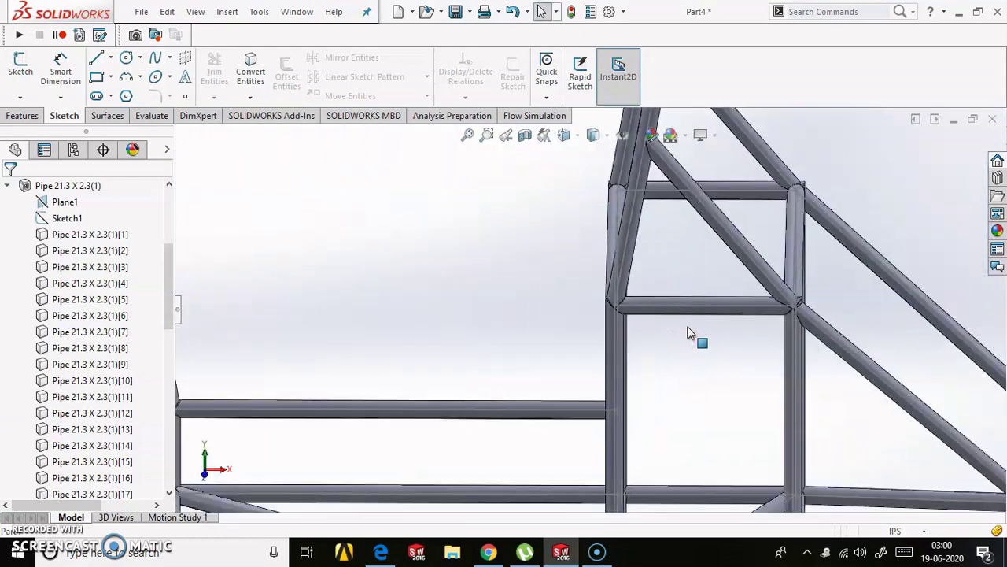
scroll(688, 333, "up", 6)
middle_click_drag(551, 347, 374, 350)
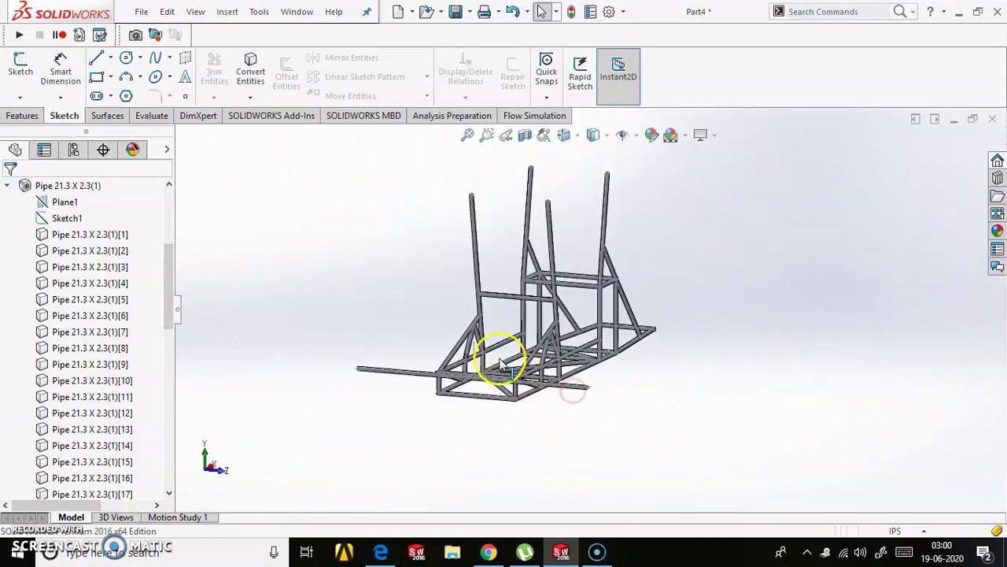
left_click(10, 188)
left_click(23, 115)
left_click(595, 75)
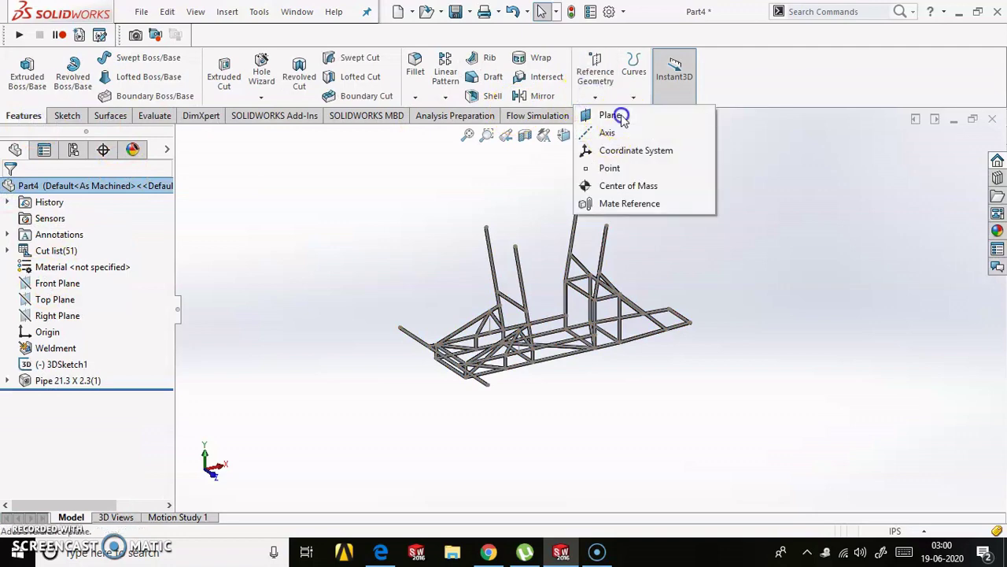
- Create Plane2 offset 45.00 in from the Top Plane and view it Normal To
left_click(180, 135)
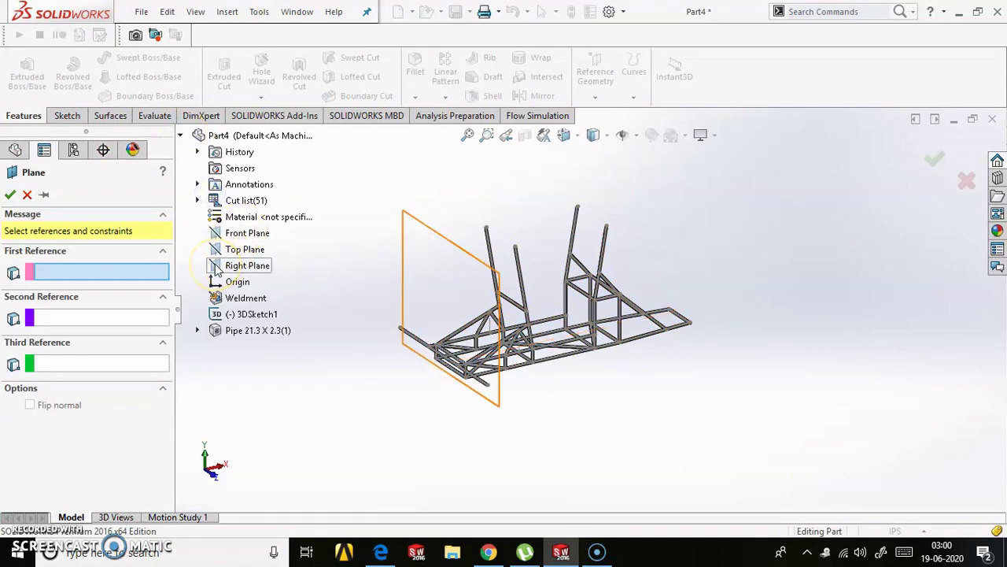
left_click(244, 249)
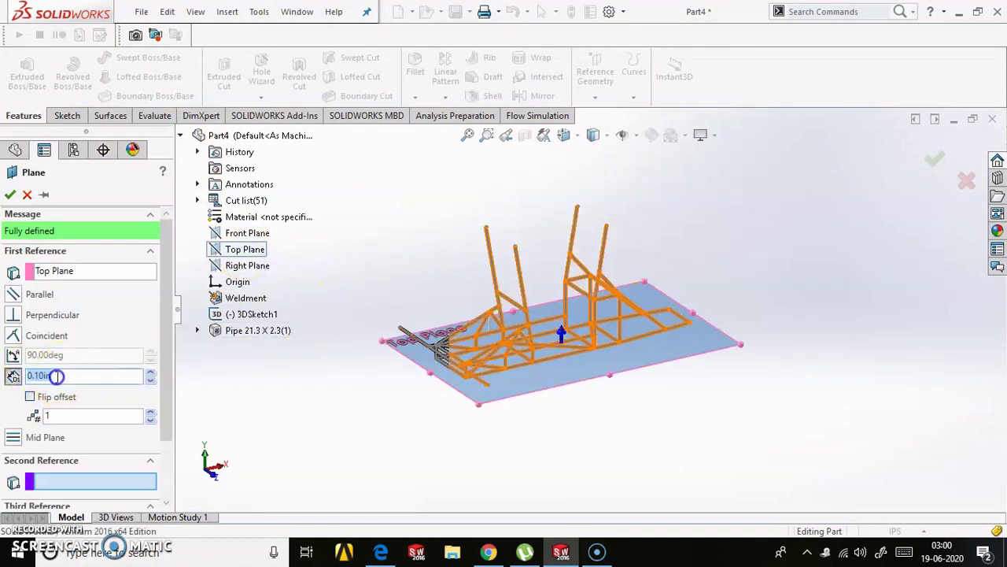
type("5")
key("Return")
left_click(9, 194)
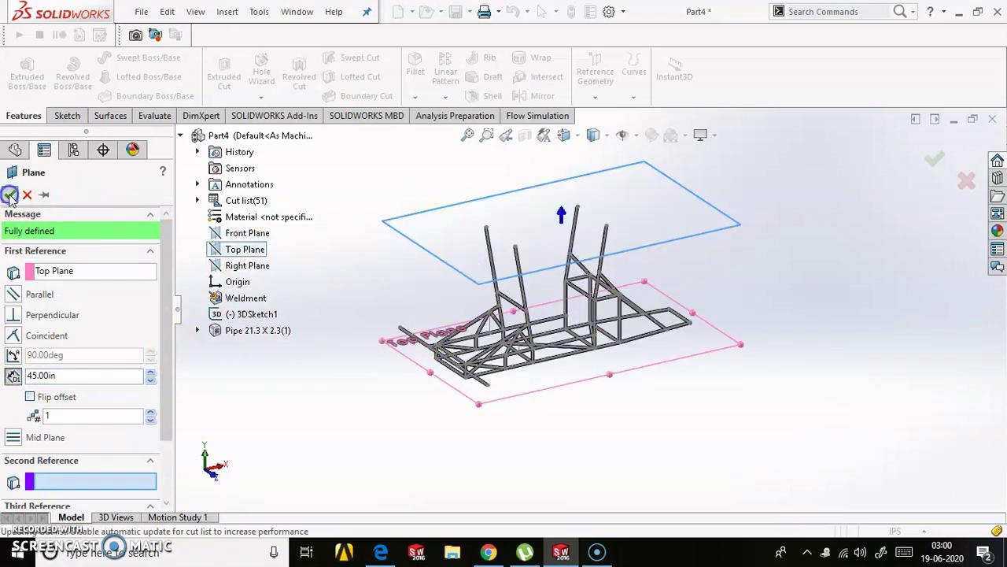
middle_click_drag(562, 225, 600, 281)
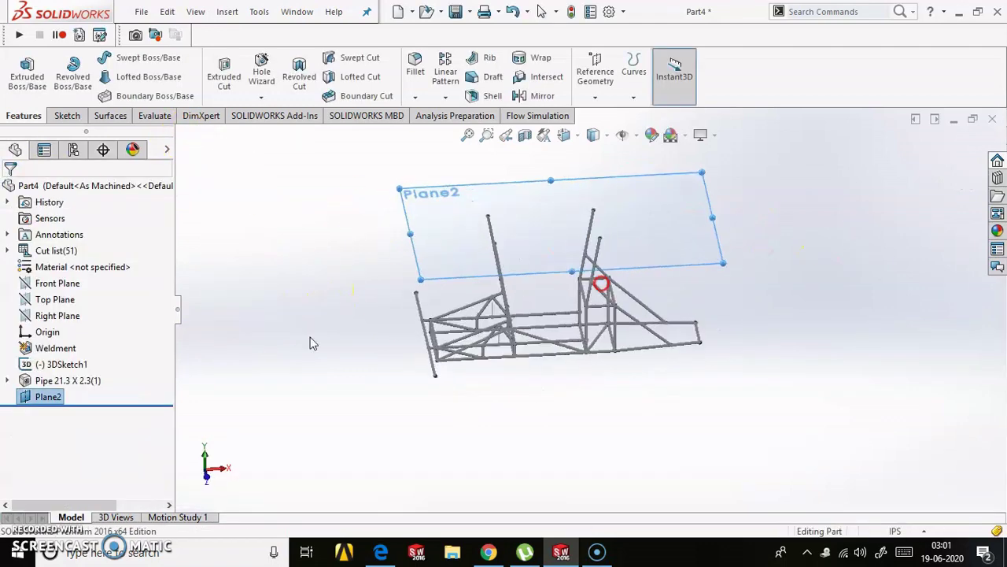
right_click(39, 395)
left_click(103, 214)
- Start a new sketch on Plane2 and orbit to an oblique view
right_click(43, 396)
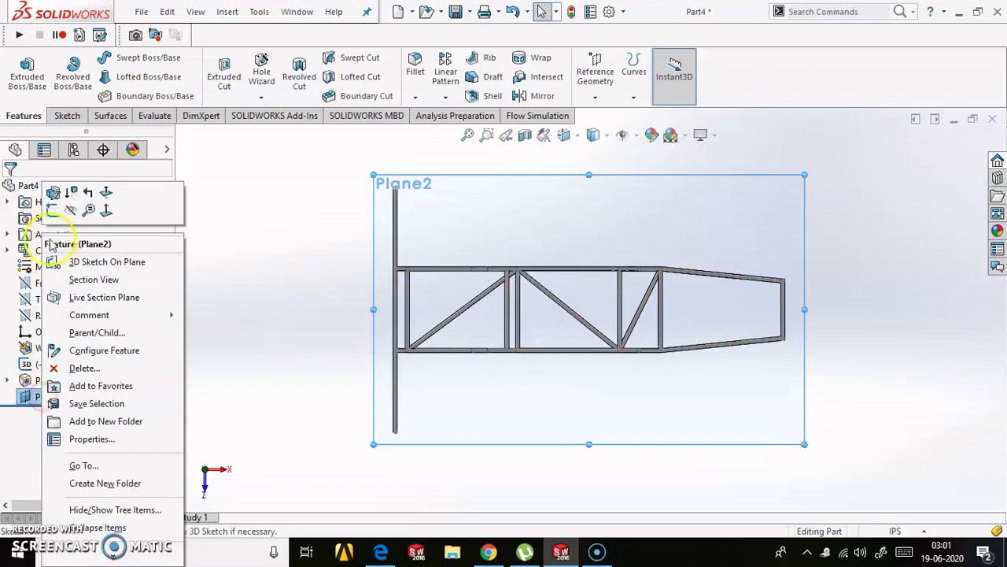
left_click(53, 210)
scroll(583, 319, "up", 2)
middle_click_drag(601, 268, 679, 277)
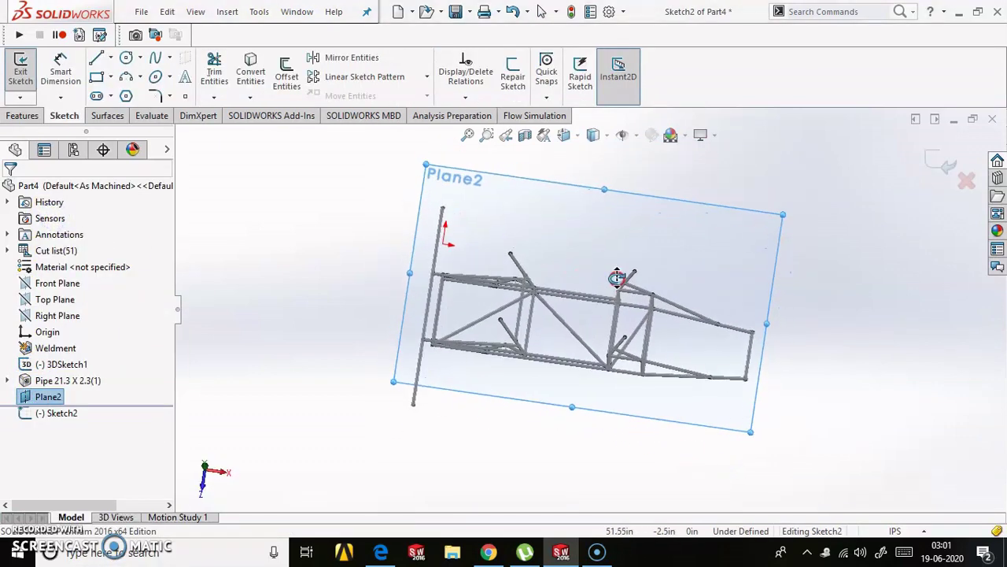
- Draw a corner rectangle around the inner roof rectangle, viewed face-on
left_click(112, 77)
left_click(142, 92)
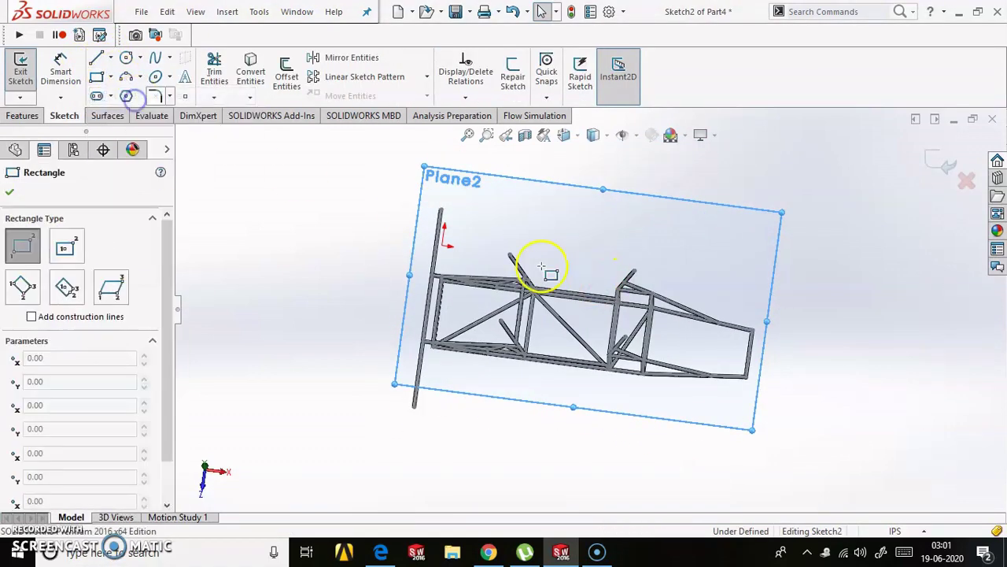
left_click(510, 257)
left_click(621, 344)
key("Escape")
key("ctrl+8")
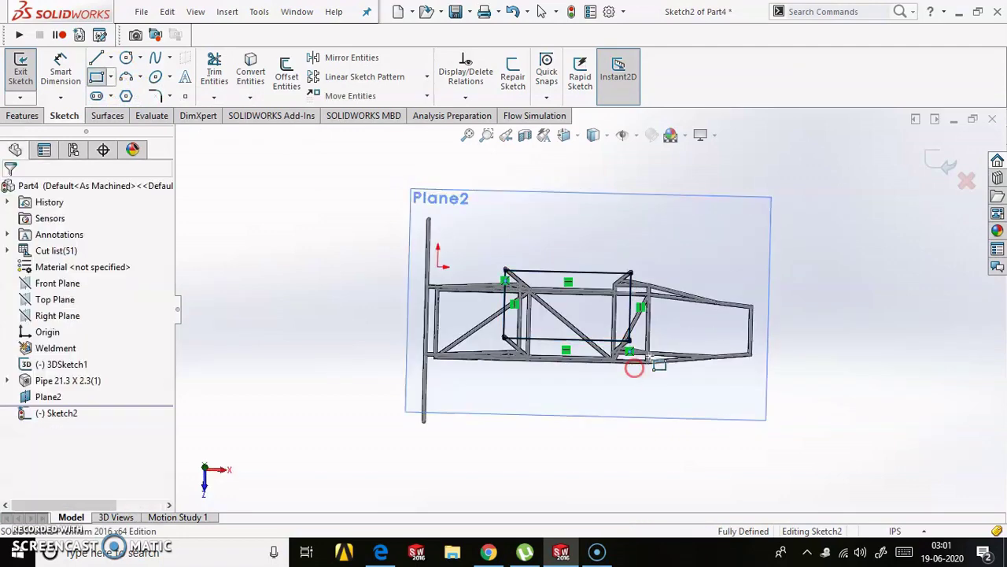
scroll(618, 248, "down", 3)
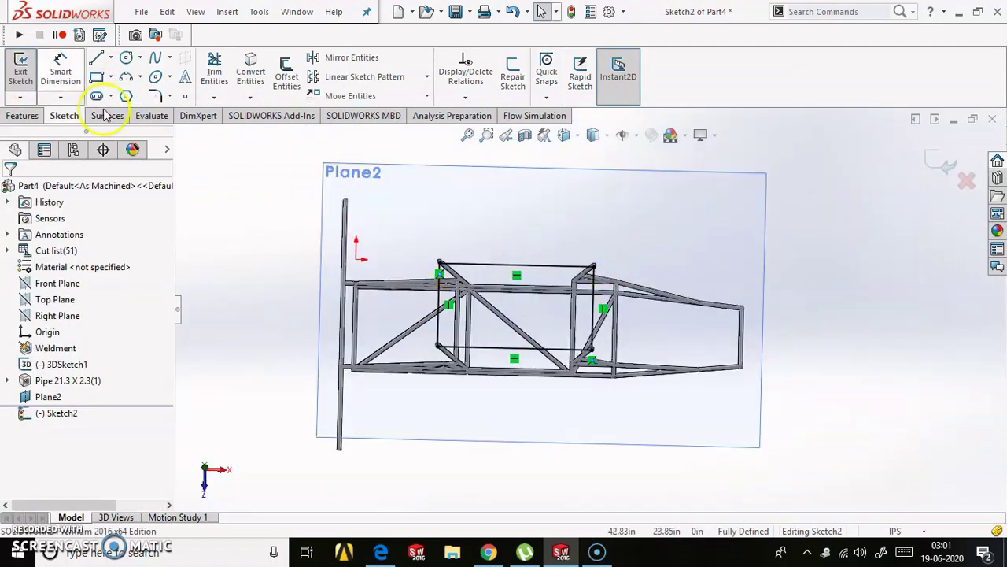
left_click(360, 195)
left_click(740, 414)
key("Escape")
scroll(742, 364, "up", 2)
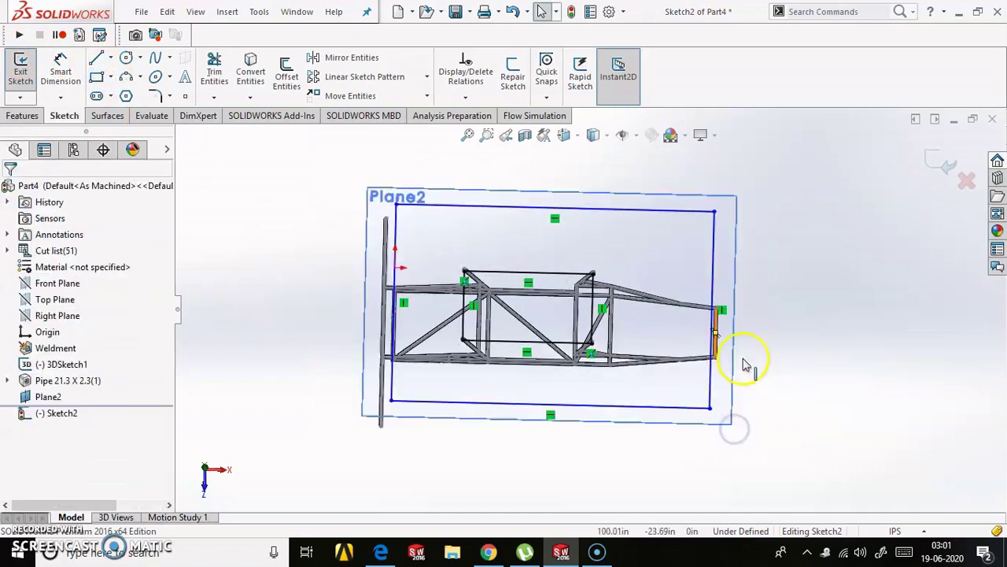
- Dimension the outer rectangle 60 high and 90 wide
left_click(79, 68)
left_click(695, 260)
left_click(787, 324)
type("60")
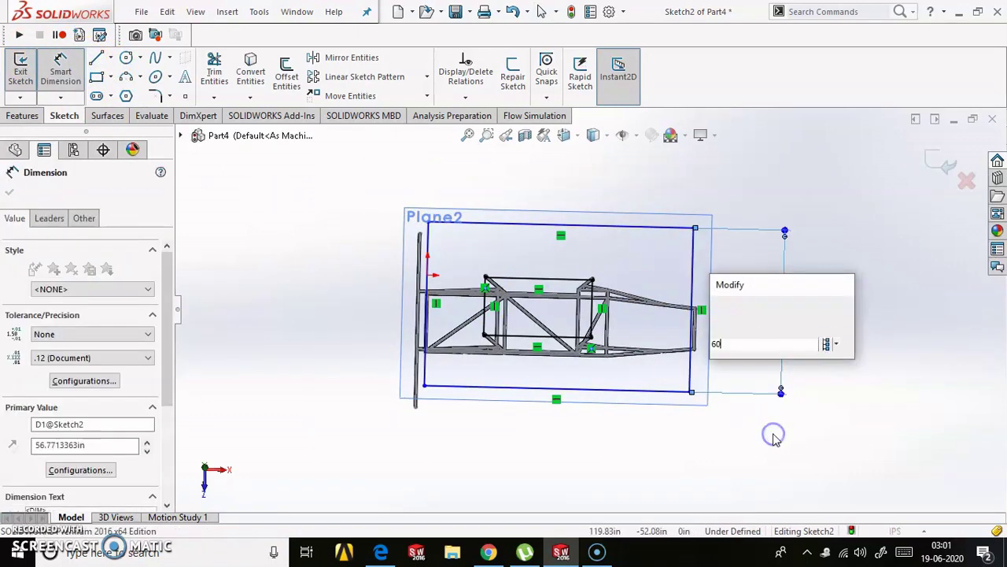
key("Return")
left_click(589, 391)
left_click(558, 452)
left_click(582, 554)
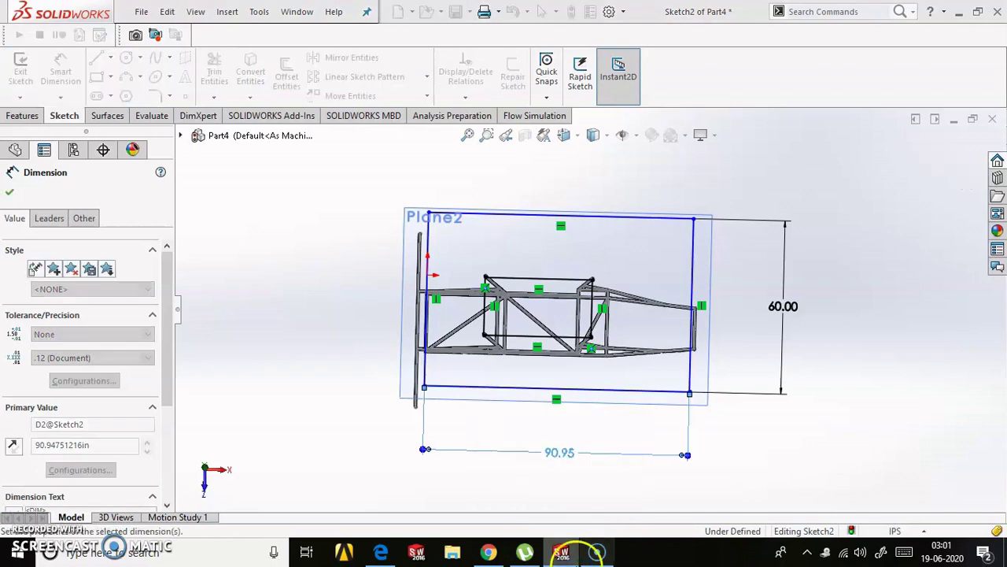
type("90")
key("Return")
scroll(529, 281, "down", 2)
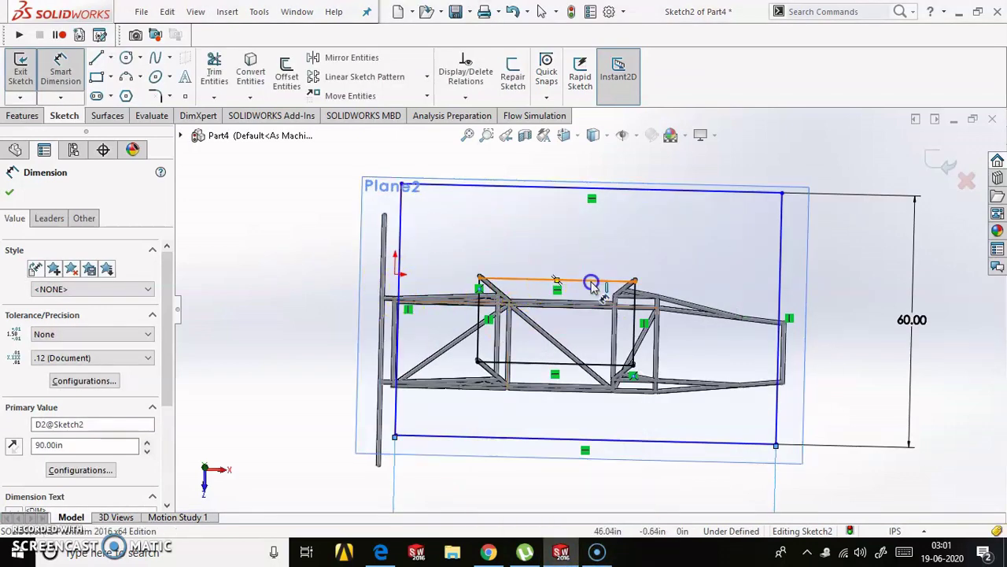
- Set a 20 gap between the top edges of the inner and outer rectangles
left_click(592, 284)
left_click(653, 191)
left_click(847, 252)
left_click(740, 265)
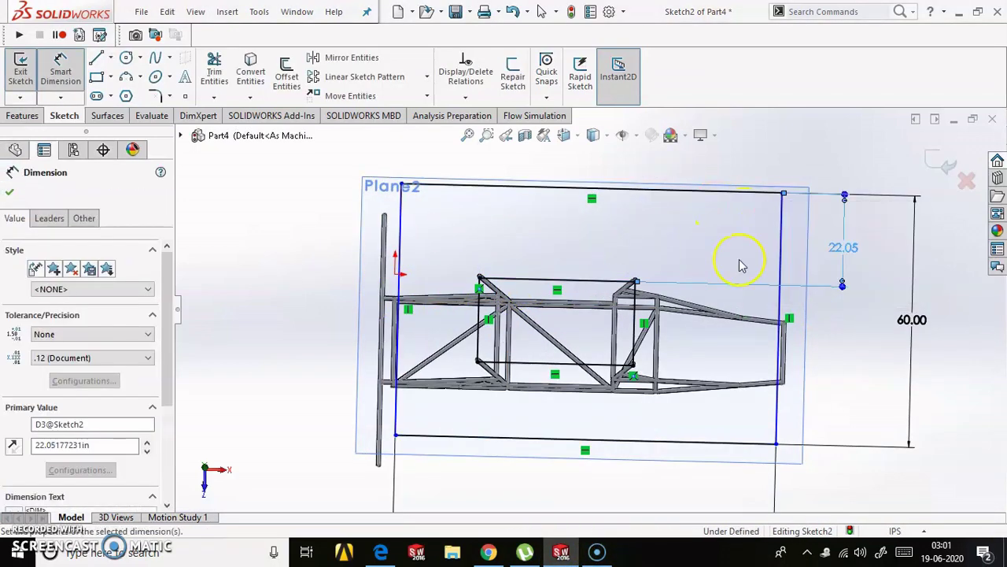
type("20")
key("Return")
key("Escape")
scroll(449, 270, "up", 2)
scroll(506, 295, "down", 4)
- Set a 20 gap between the left edges of the outer and inner rectangles
left_click(508, 307)
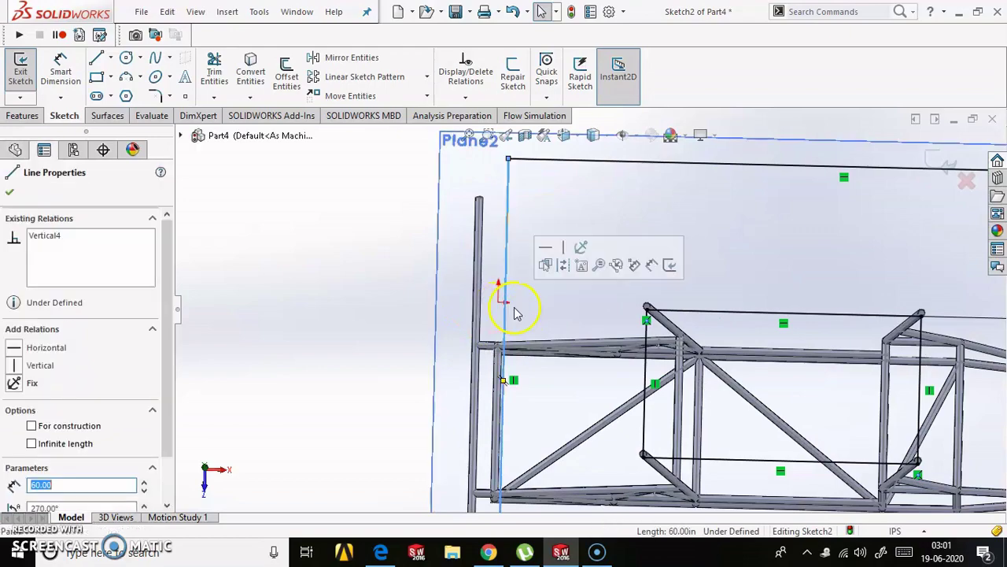
scroll(516, 313, "up", 2)
scroll(499, 286, "down", 3)
scroll(500, 291, "up", 1)
key("Escape")
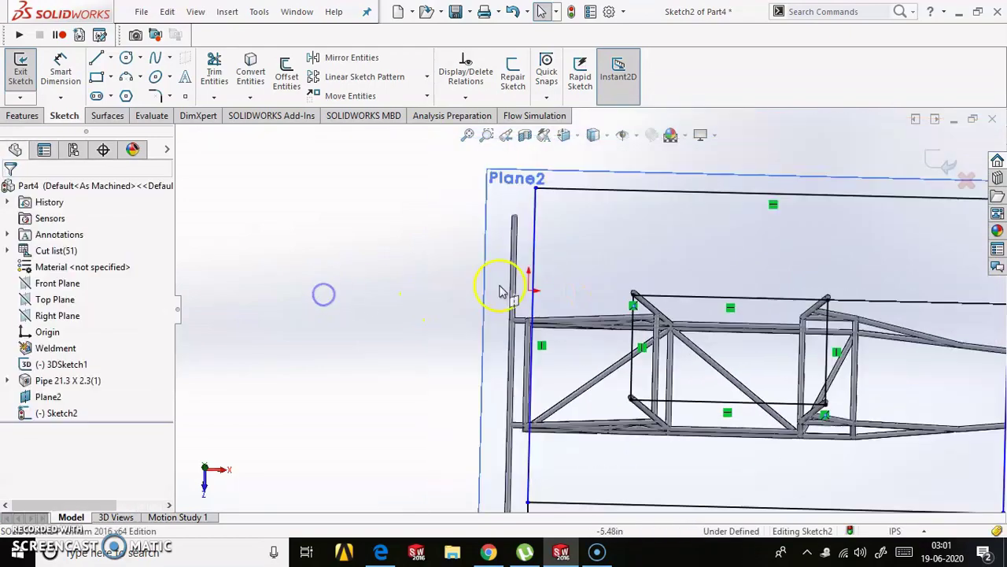
scroll(472, 275, "up", 2)
scroll(512, 400, "down", 1)
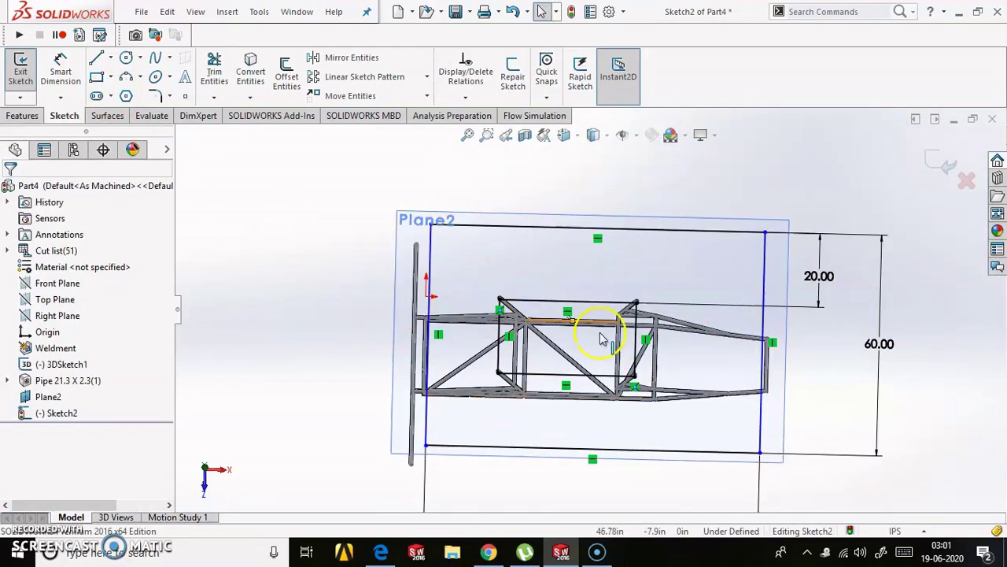
left_click(71, 71)
left_click(427, 326)
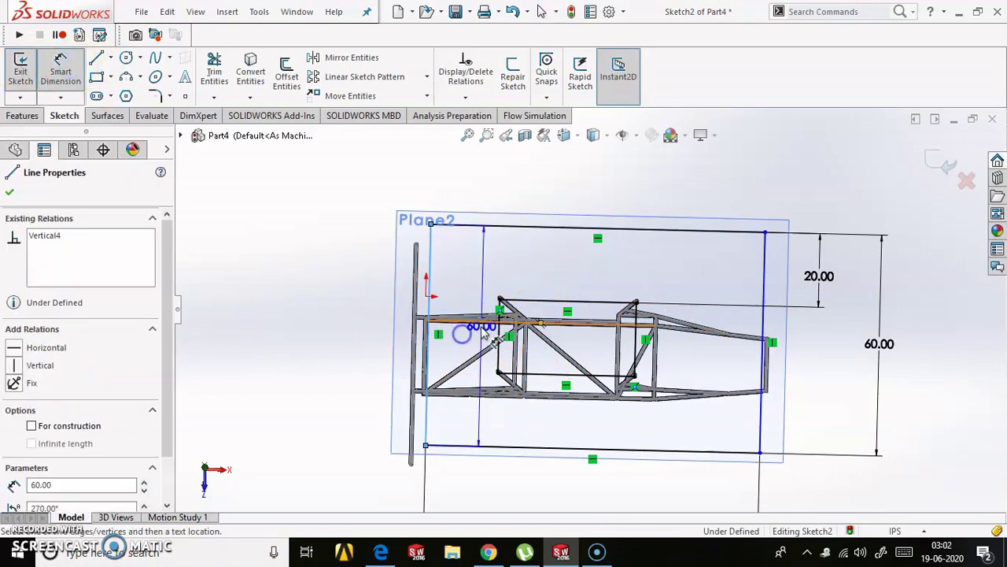
left_click(494, 326)
left_click(463, 489)
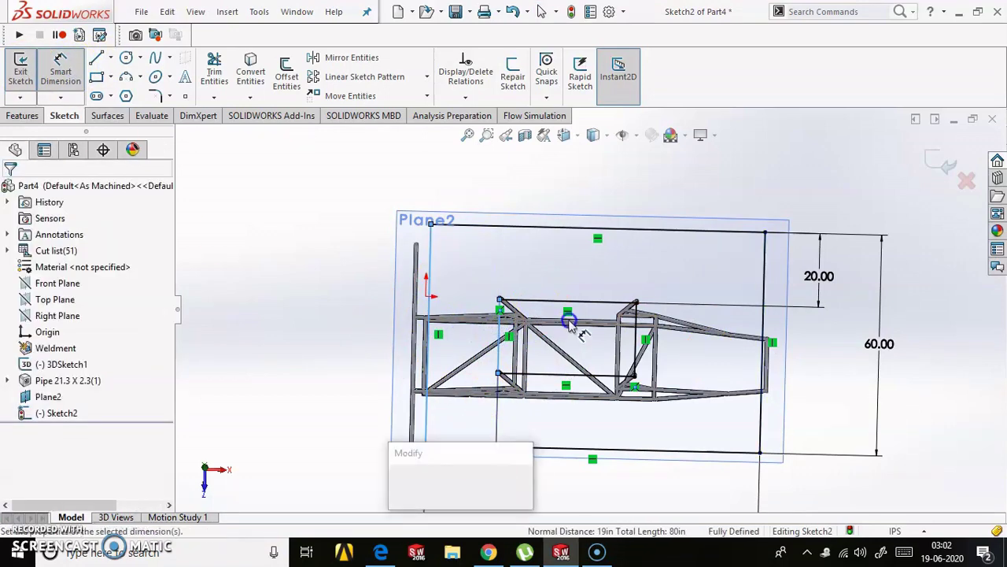
type("20")
key("Return")
scroll(580, 333, "up", 1)
scroll(621, 350, "down", 1)
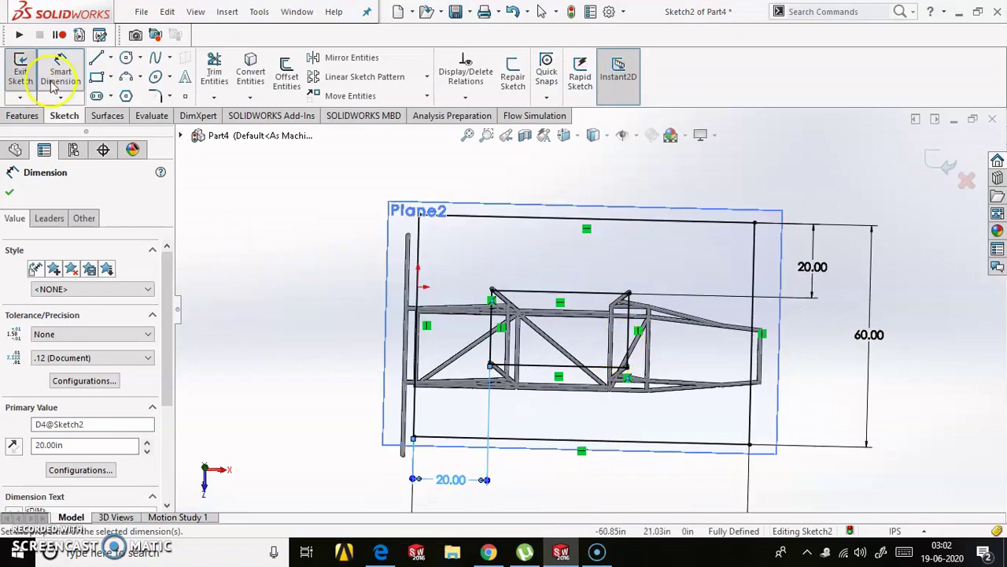
- Draw four lines joining each inner rectangle corner to its outer corner
left_click(96, 57)
left_click_drag(492, 292, 419, 214)
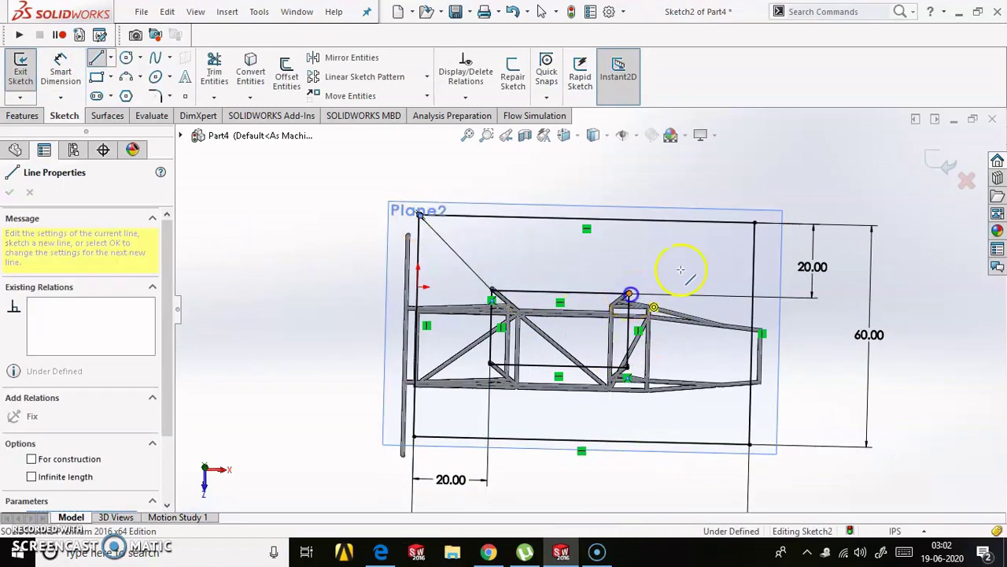
left_click_drag(628, 294, 755, 221)
left_click_drag(627, 368, 750, 443)
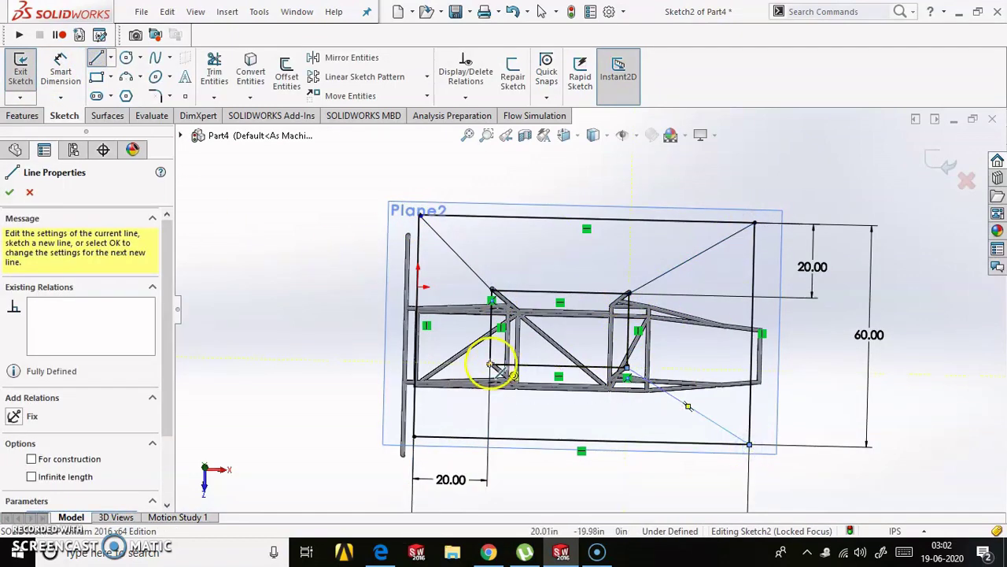
left_click_drag(489, 365, 415, 435)
key("Escape")
scroll(503, 370, "up", 1)
scroll(603, 353, "down", 1)
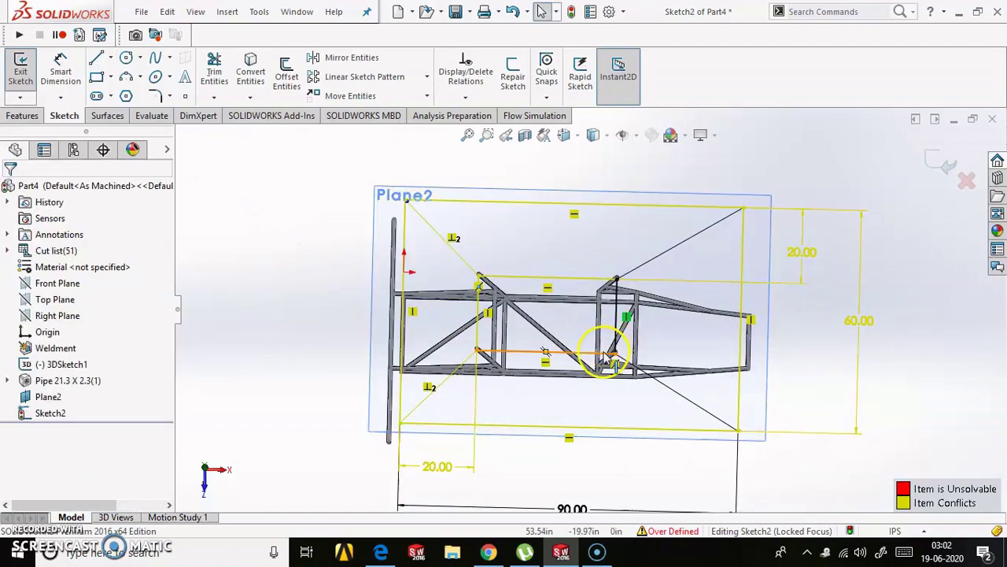
- Undo and redraw the bottom-left corner line, then exit and rebuild the sketch
key("ctrl+z")
left_click(93, 57)
left_click_drag(400, 423, 479, 353)
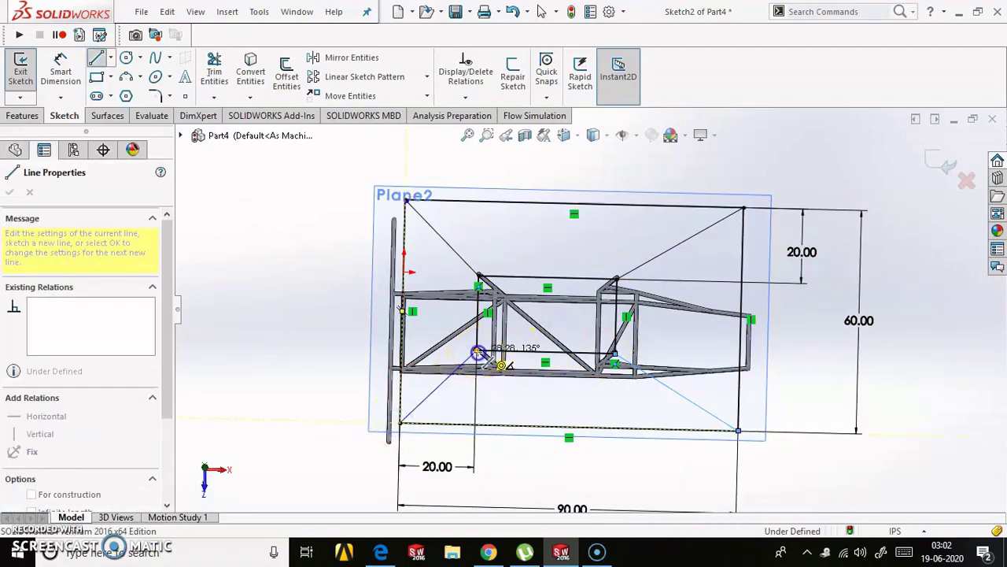
key("Escape")
mouse_move(285, 348)
middle_mouse_down()
mouse_move(581, 394)
mouse_move(645, 234)
middle_mouse_up()
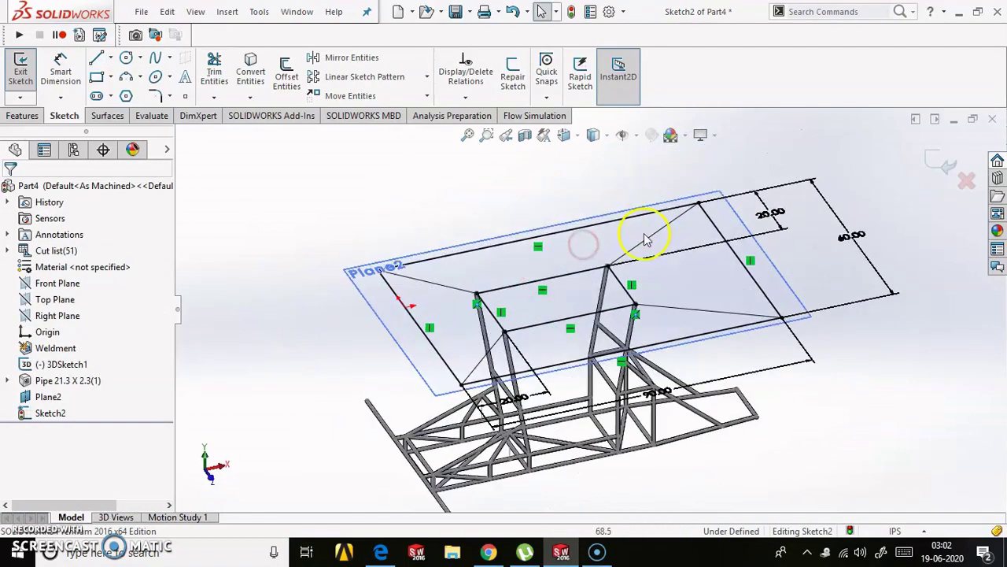
key("ctrl+b")
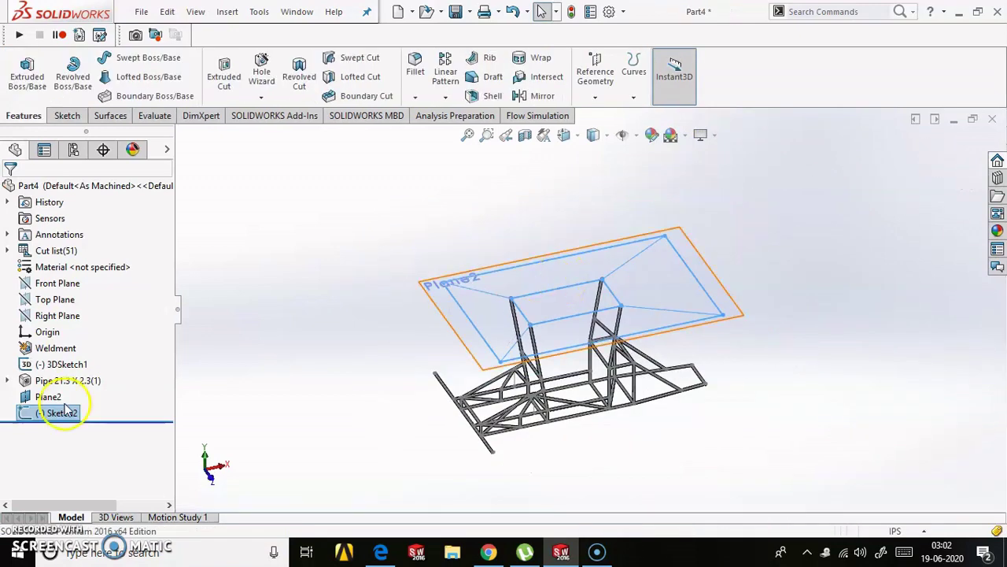
- Hide Plane2 and start a square tube structural member sized 20 x 20 x 2
right_click(48, 396)
left_click(81, 211)
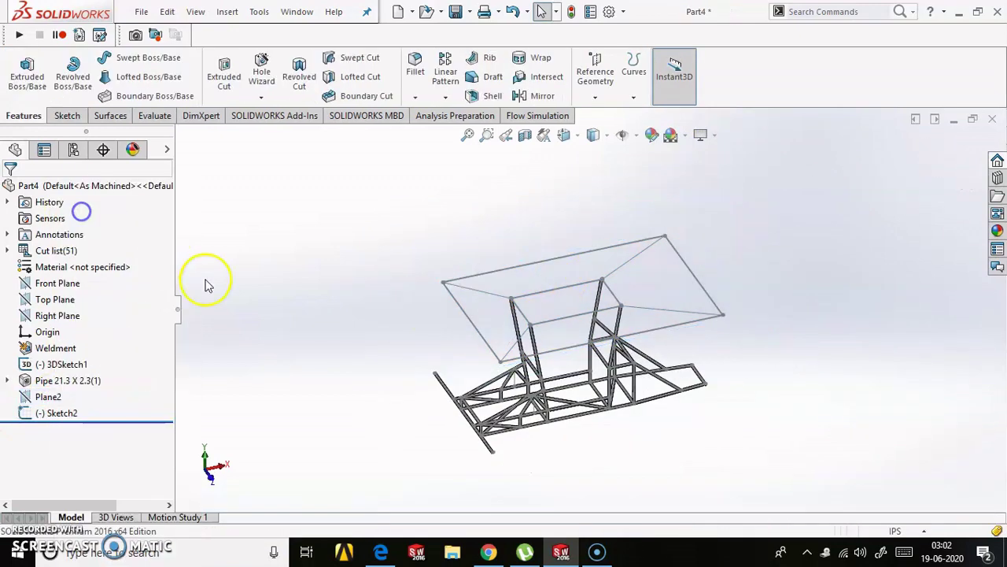
left_click(228, 12)
left_click(423, 277)
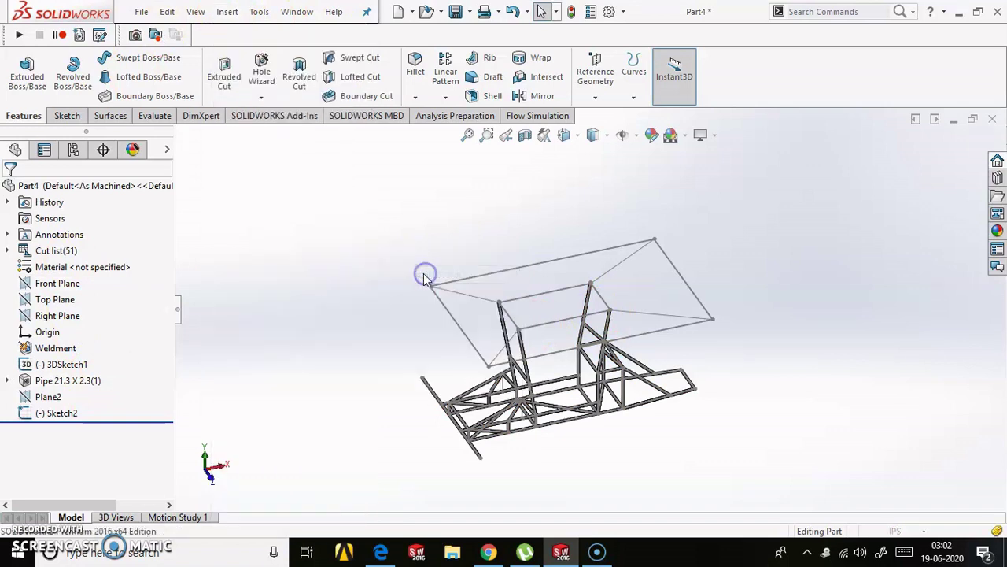
left_click(71, 331)
left_click(32, 386)
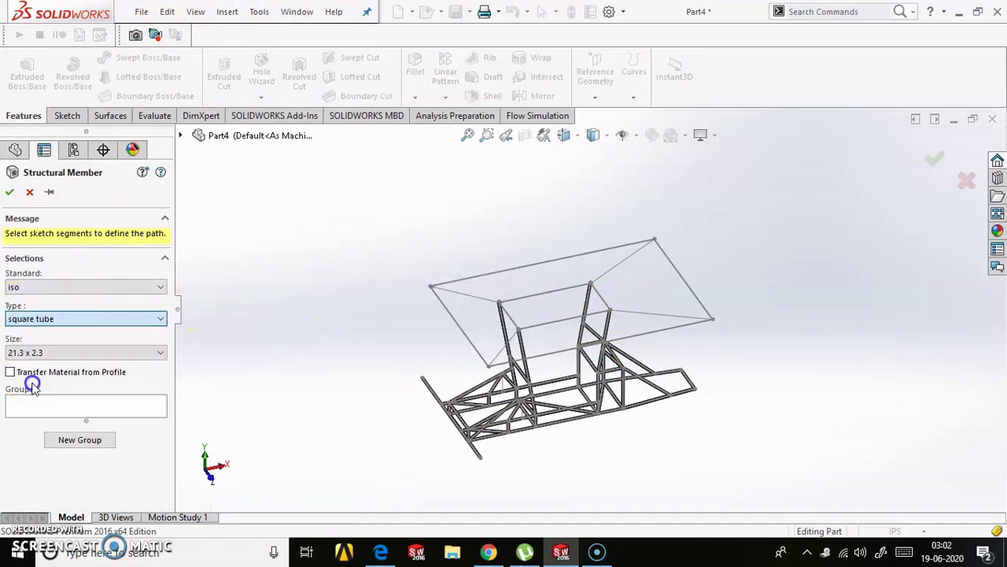
left_click(32, 355)
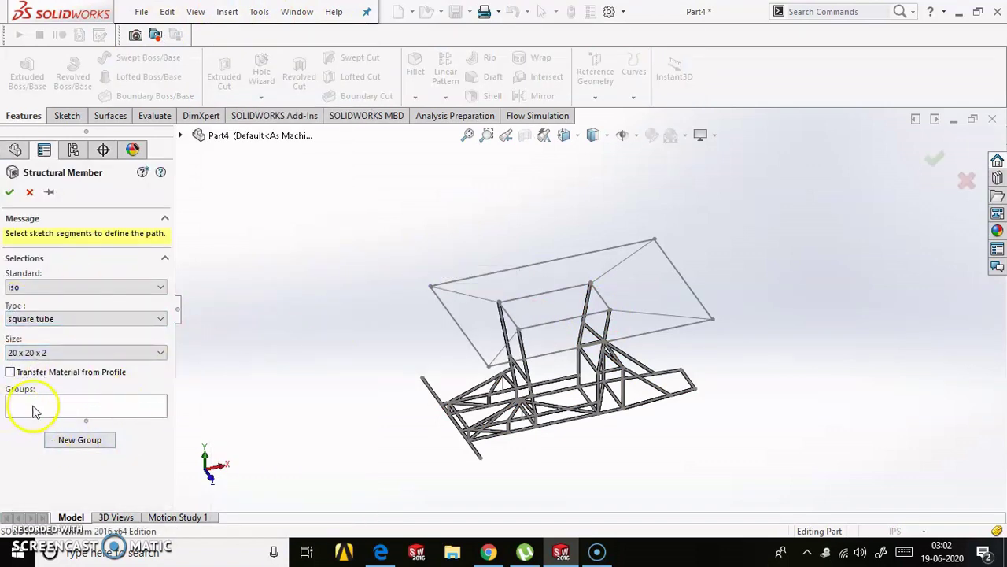
- Put three parallel roof segments in the first group and four left/right segments in a second group
left_click(537, 295)
left_click(540, 325)
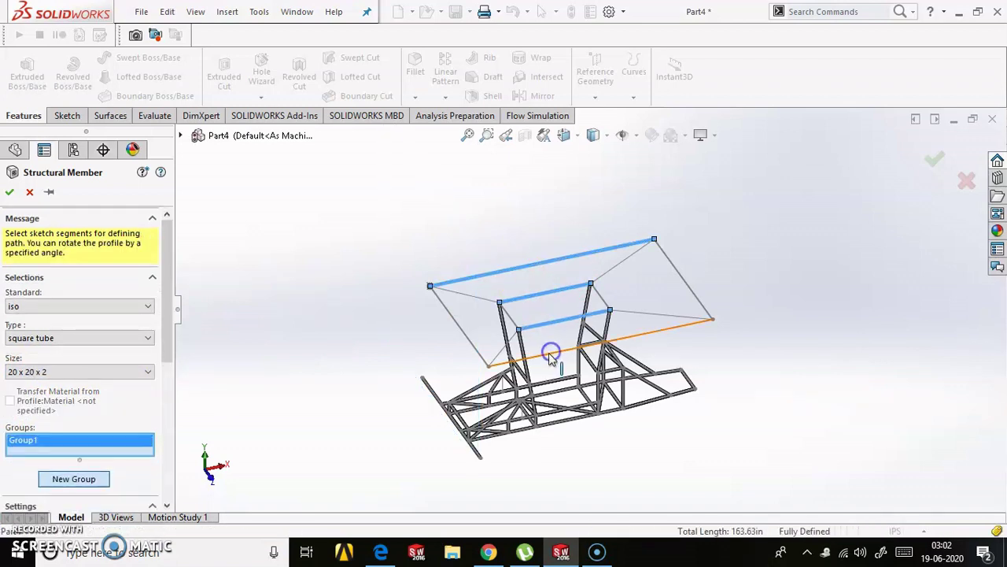
left_click(551, 351)
left_click(73, 479)
left_click(459, 325)
left_click(508, 316)
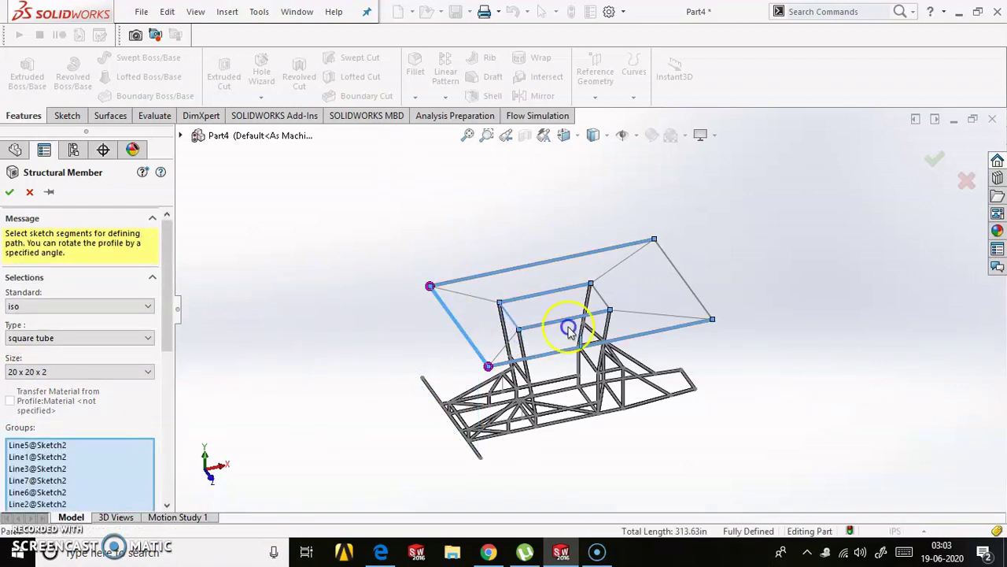
left_click(602, 297)
left_click(692, 292)
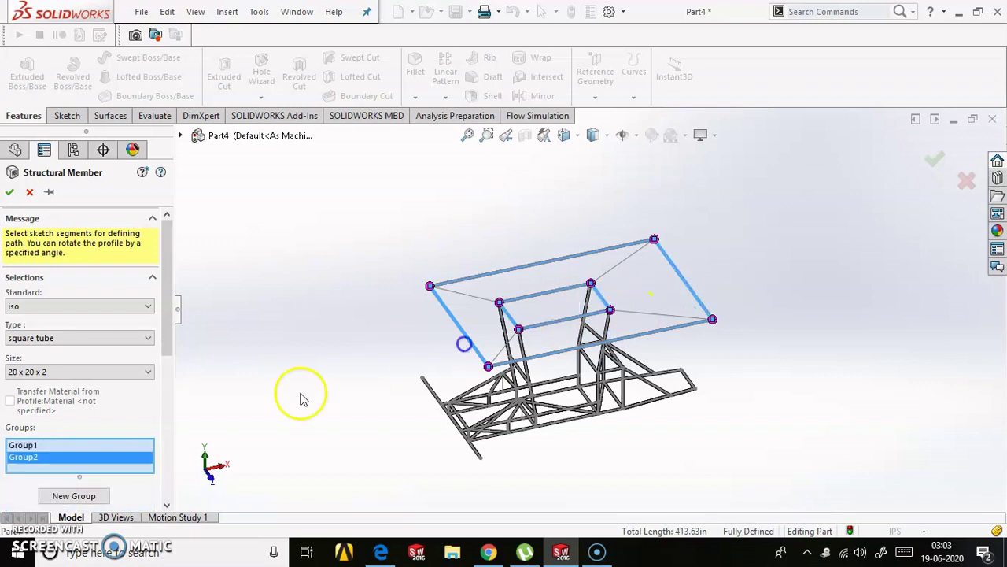
- Add the remaining roof segments as new groups, bringing the total to six
left_click(73, 496)
left_click(472, 295)
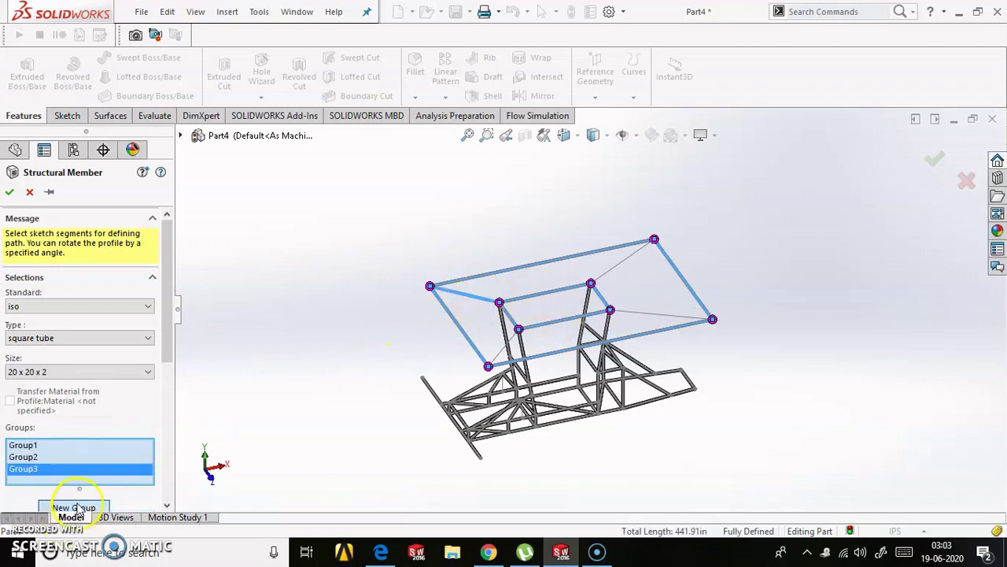
left_click(79, 496)
scroll(150, 371, "down", 5)
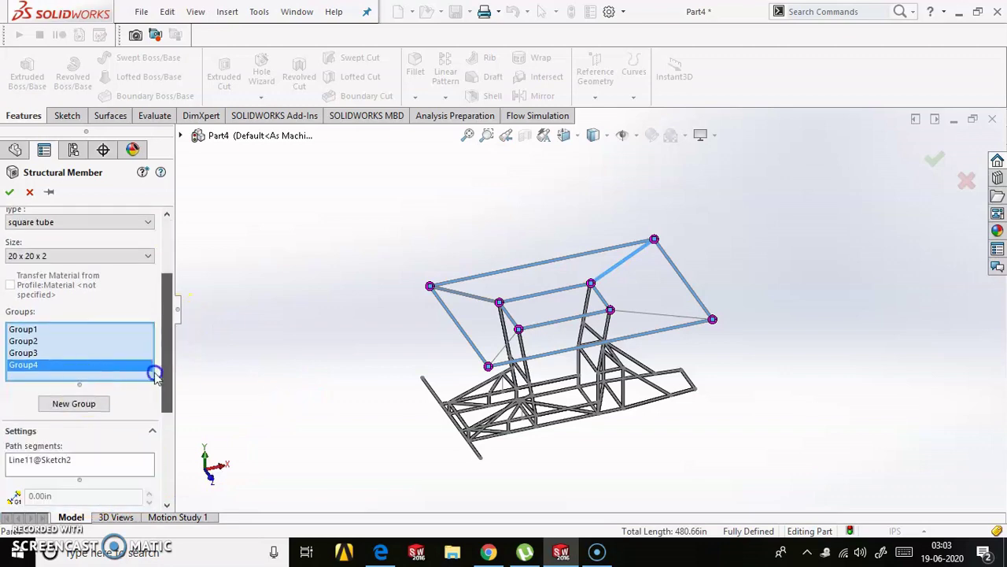
scroll(82, 405, "up", 3)
left_click(290, 396)
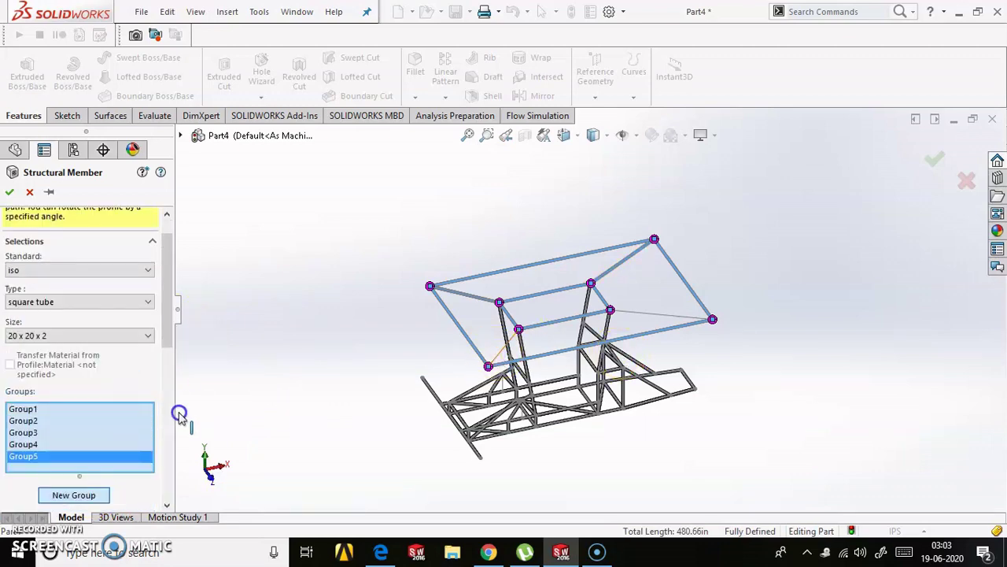
left_click(79, 496)
left_click(646, 313)
left_click(386, 307)
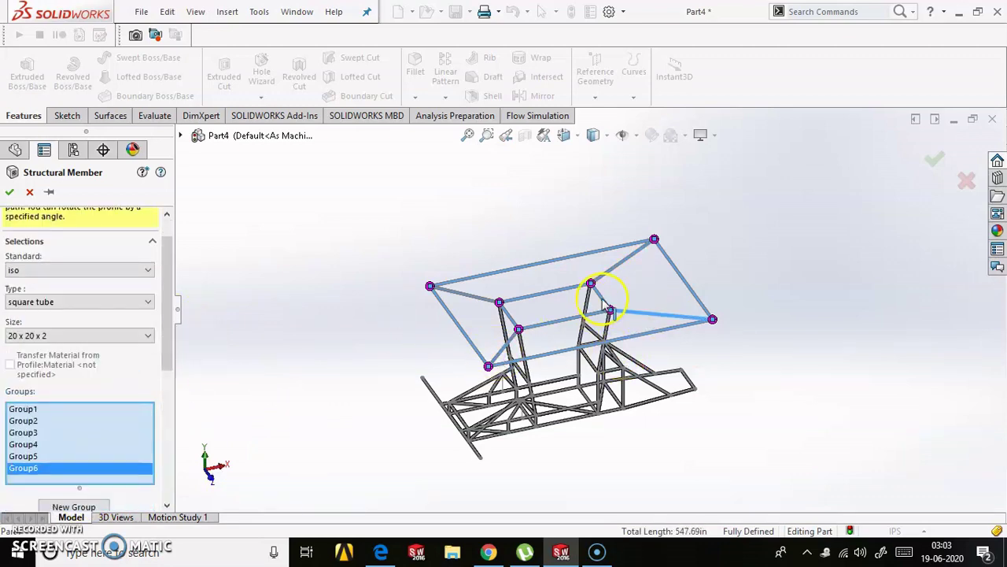
- At the first roof corner, give Group 2 trim order 1 and Group 3 trim order 2
scroll(461, 315, "down", 5)
scroll(383, 314, "down", 5)
left_click(387, 318)
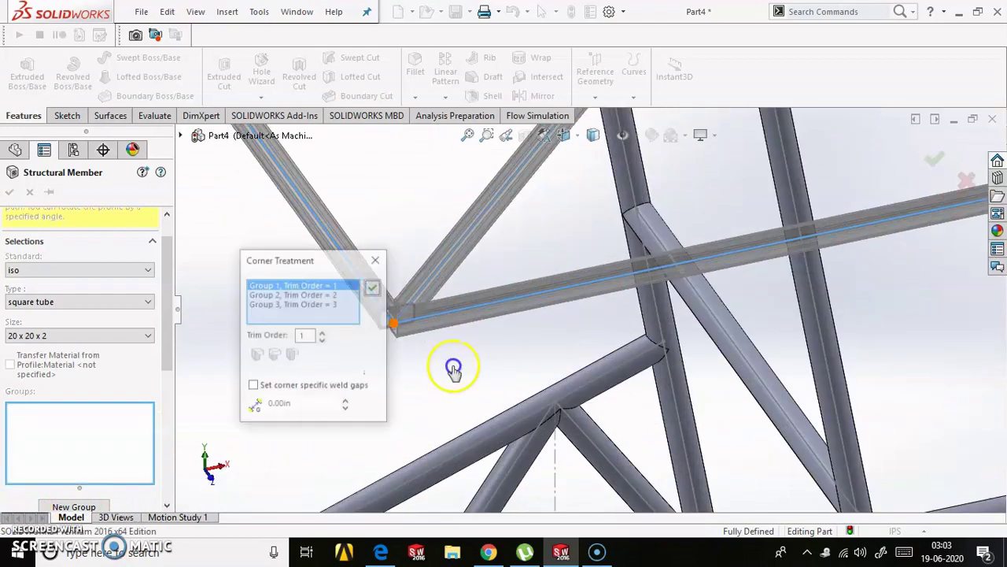
left_click(293, 294)
left_click(321, 339)
left_click_drag(330, 266, 270, 270)
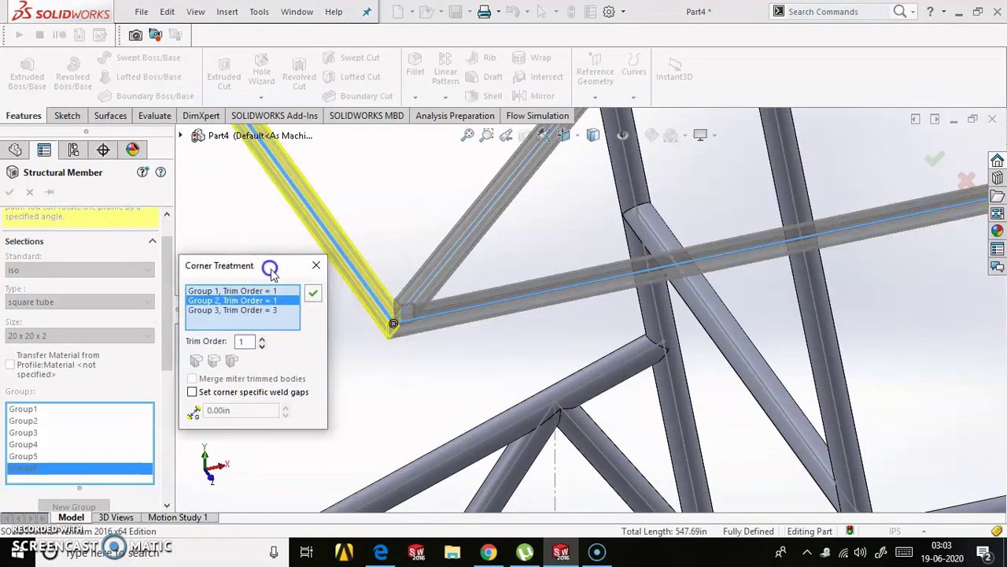
left_click(262, 344)
left_click(312, 293)
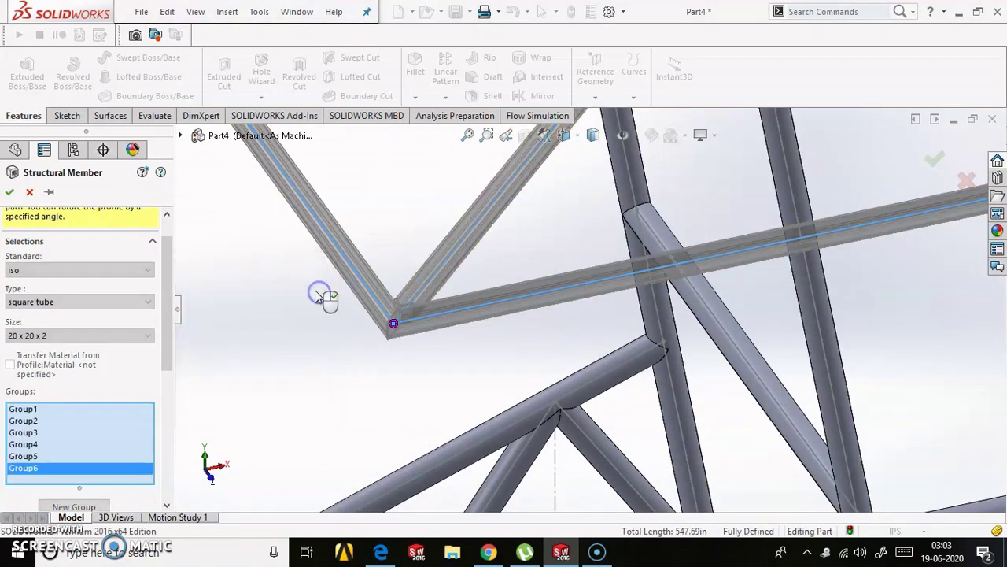
- Select Group 2 in the corner treatment at the next two roof corners
scroll(506, 169, "up", 5)
scroll(528, 265, "down", 5)
scroll(514, 275, "down", 3)
left_click(512, 273)
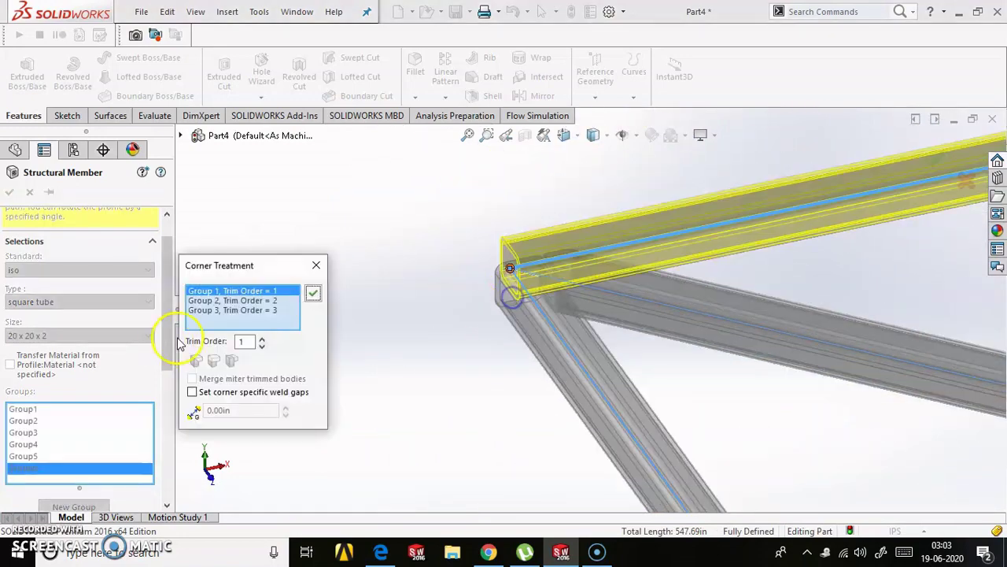
left_click(271, 299)
left_click(311, 292)
scroll(500, 264, "up", 5)
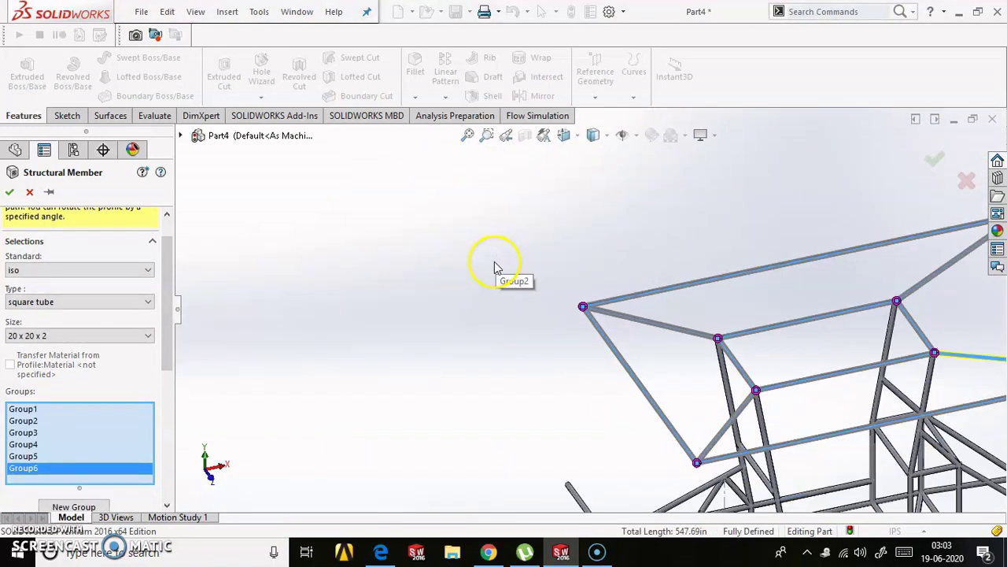
scroll(674, 400, "down", 3)
scroll(652, 333, "down", 3)
left_click(655, 332)
left_click(271, 300)
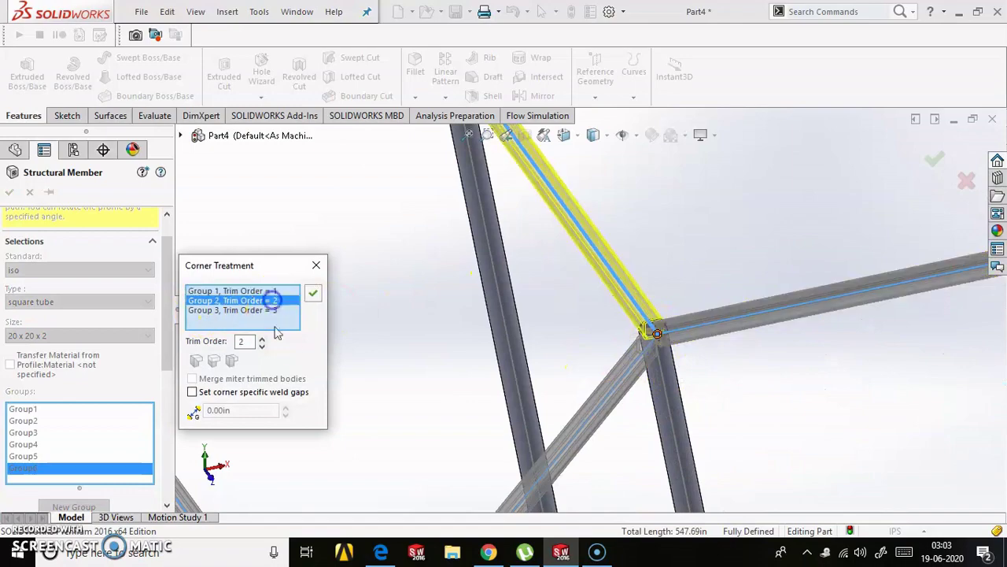
left_click(314, 296)
- Select Group 2 at two further roof corners and confirm each treatment
scroll(532, 281, "up", 3)
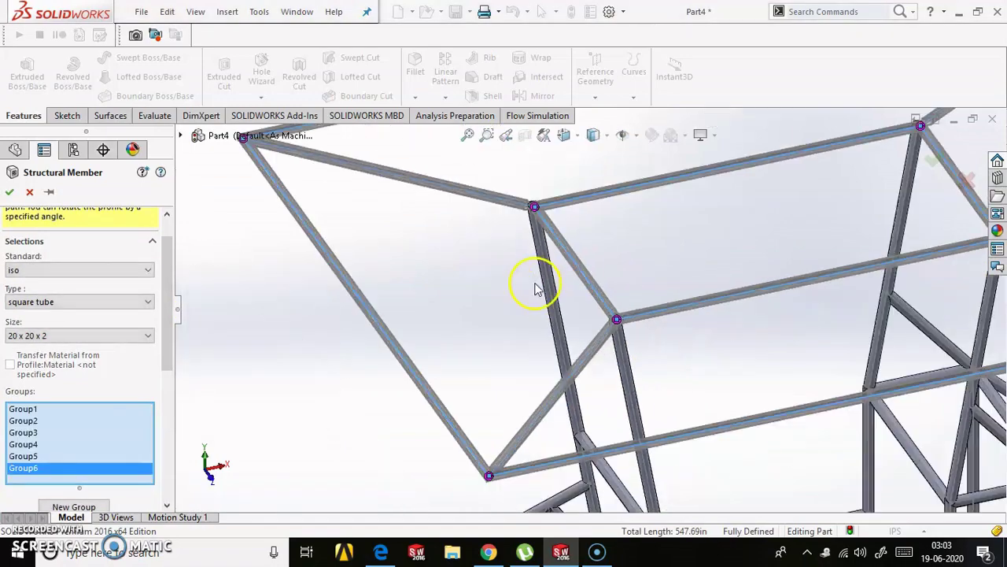
scroll(611, 292, "down", 3)
left_click(595, 303)
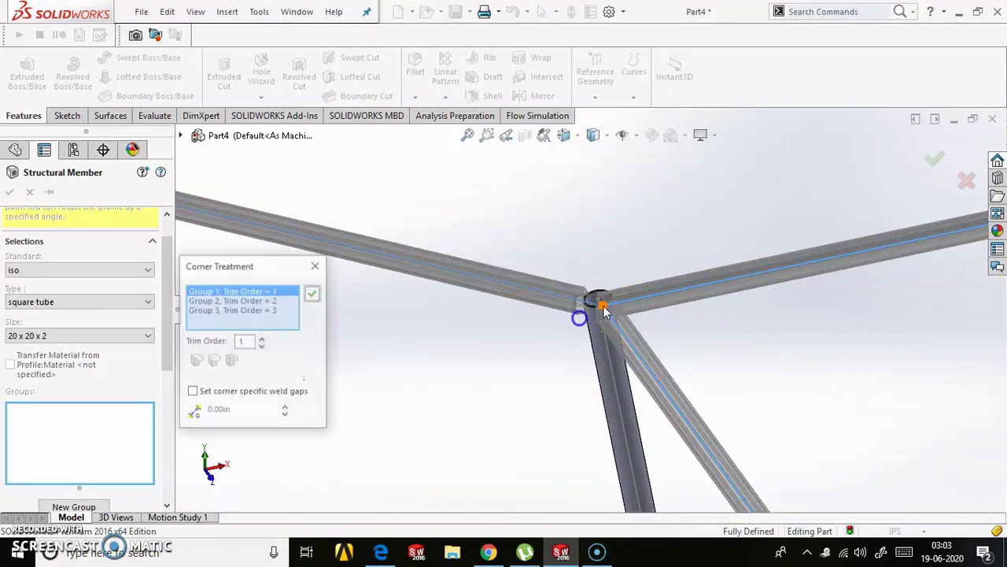
left_click(271, 301)
left_click(311, 296)
scroll(432, 299, "up", 3)
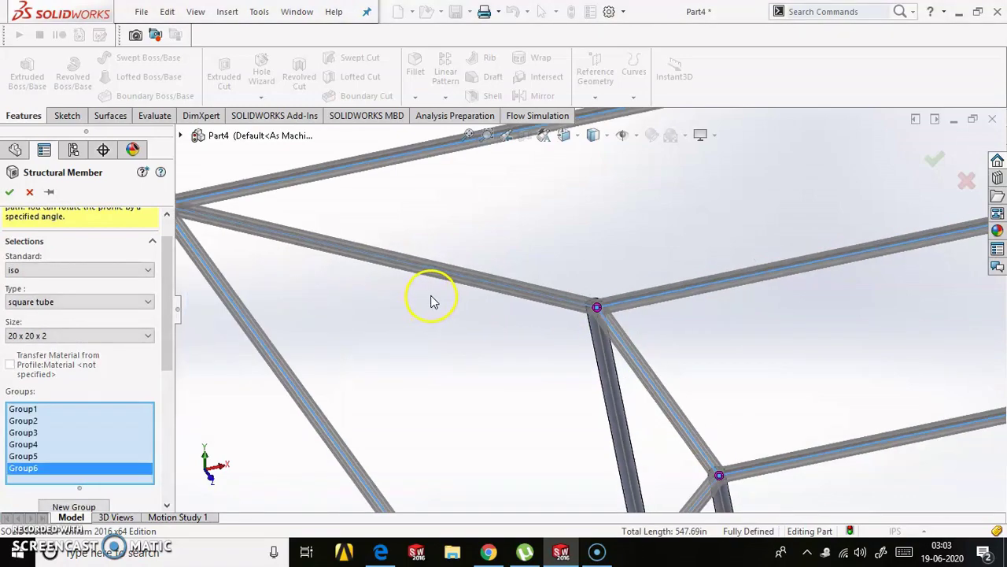
scroll(802, 281, "up", 2)
scroll(567, 307, "down", 5)
left_click(654, 288)
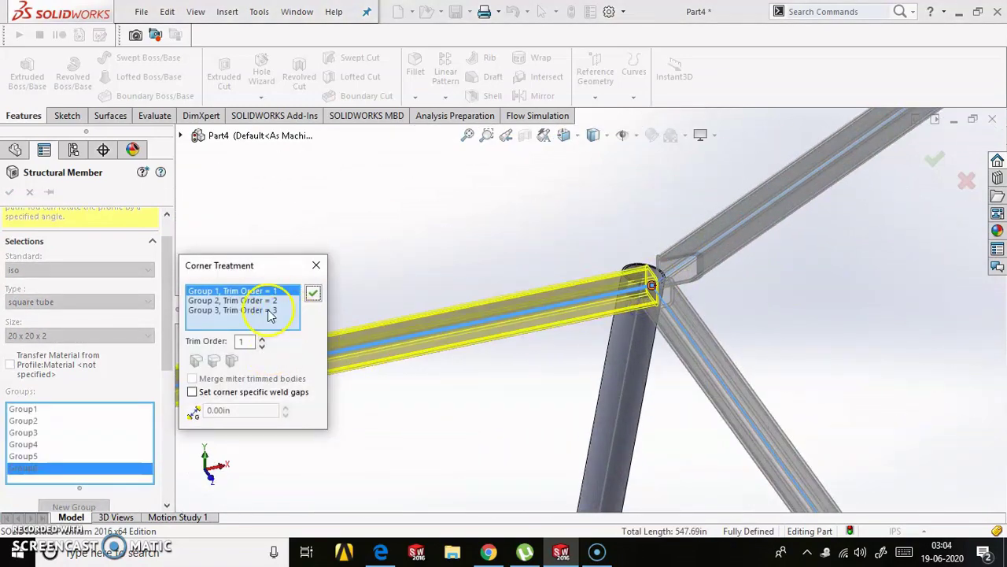
left_click(271, 301)
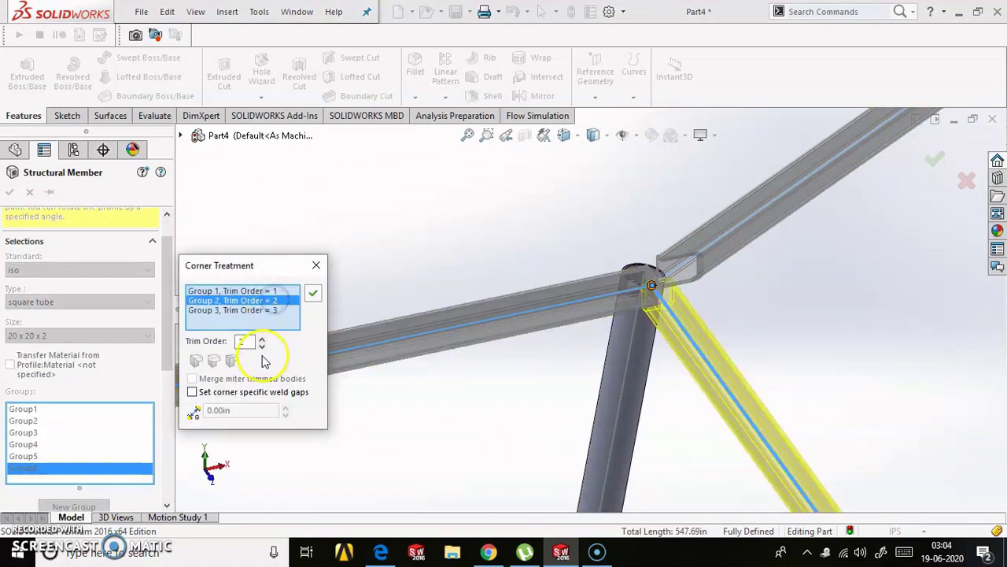
left_click(313, 292)
- Set Group 2's trim order to 1 at the next roof corner
scroll(714, 262, "up", 2)
scroll(674, 387, "up", 2)
scroll(667, 370, "down", 4)
left_click(666, 367)
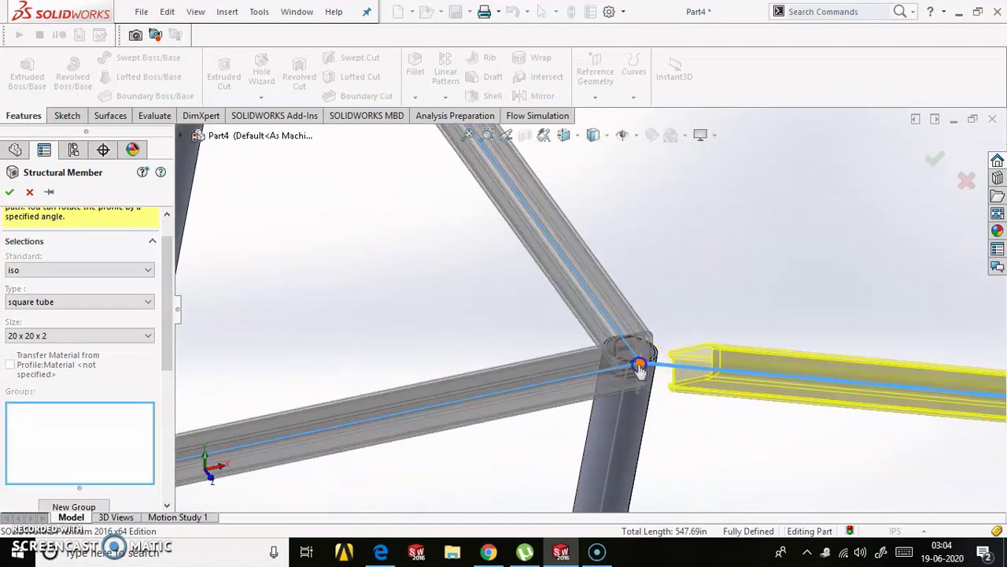
left_click(259, 300)
left_click(264, 351)
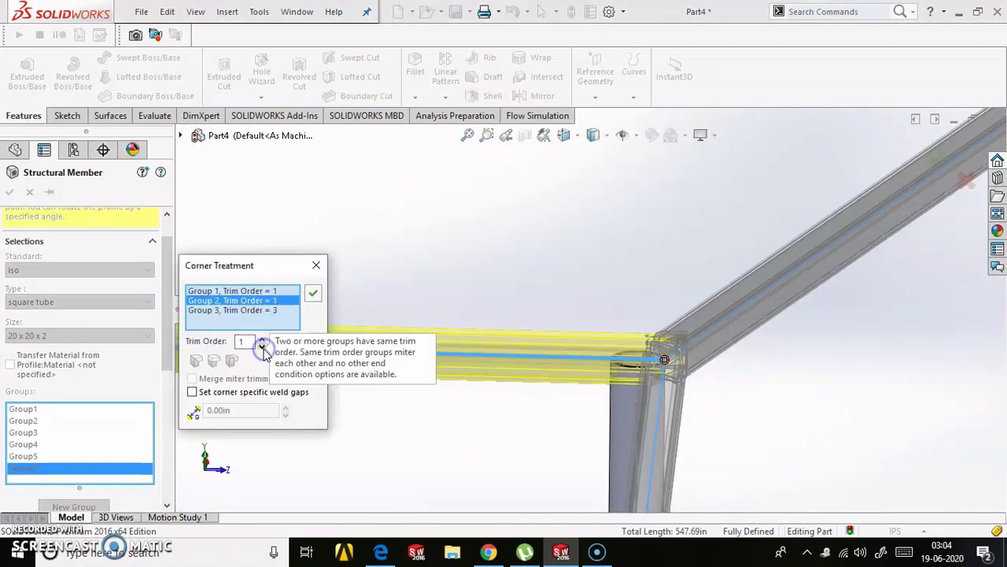
left_click(313, 298)
- Set Group 2's trim order to 1 at the top-right roof corner
scroll(488, 348, "up", 2)
scroll(636, 270, "down", 3)
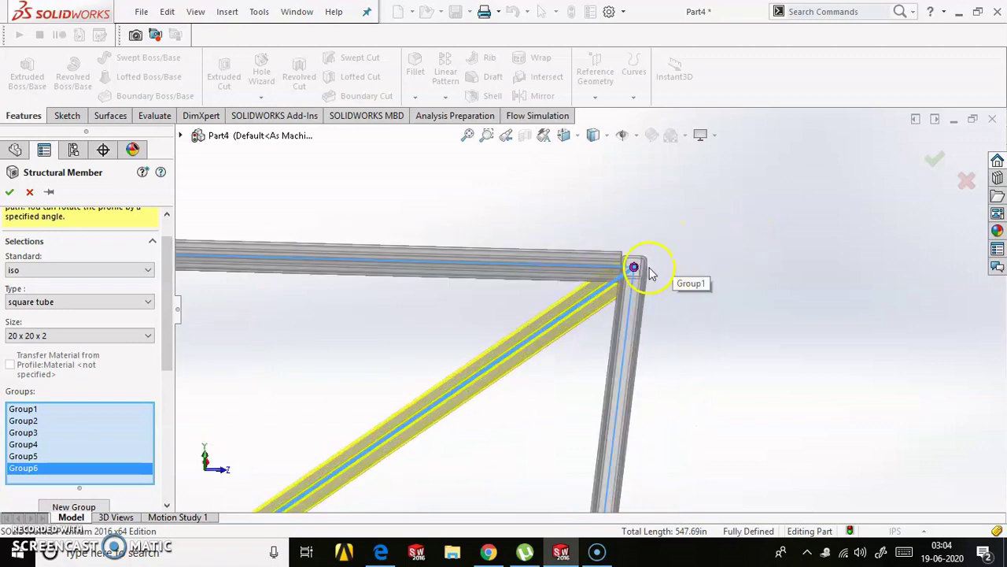
scroll(622, 272, "down", 2)
left_click(623, 271)
left_click(255, 299)
left_click(260, 347)
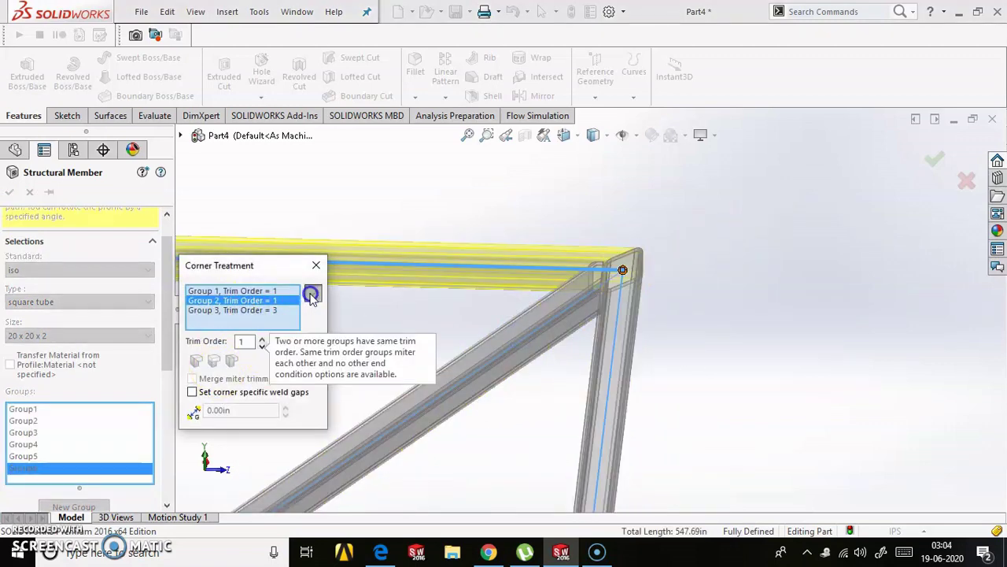
left_click(313, 291)
- Select Group 2 and change its trim order at the top-left roof corner
scroll(357, 315, "up", 2)
scroll(357, 315, "up", 2)
scroll(341, 336, "down", 3)
left_click(354, 307)
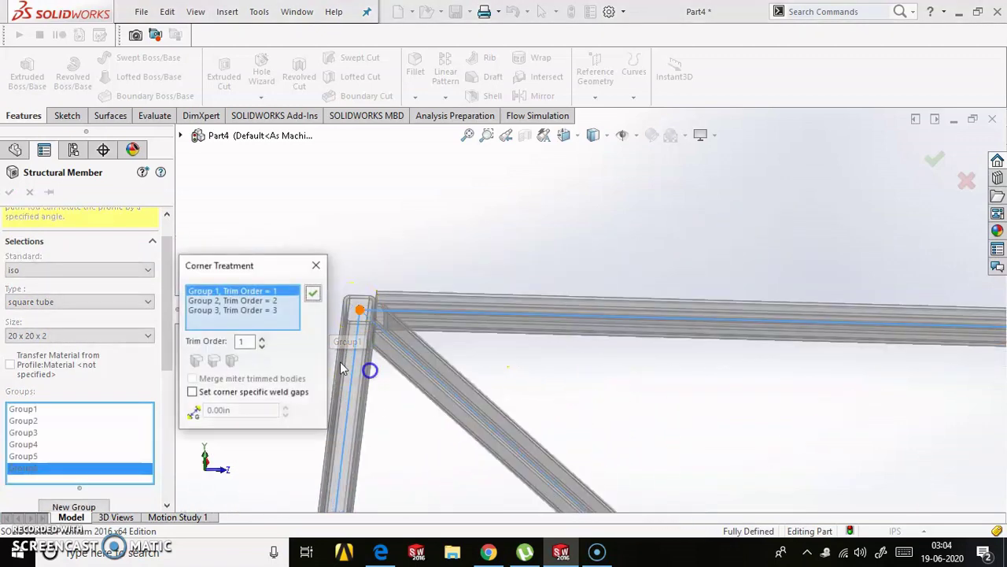
left_click(263, 300)
left_click(261, 345)
left_click(313, 293)
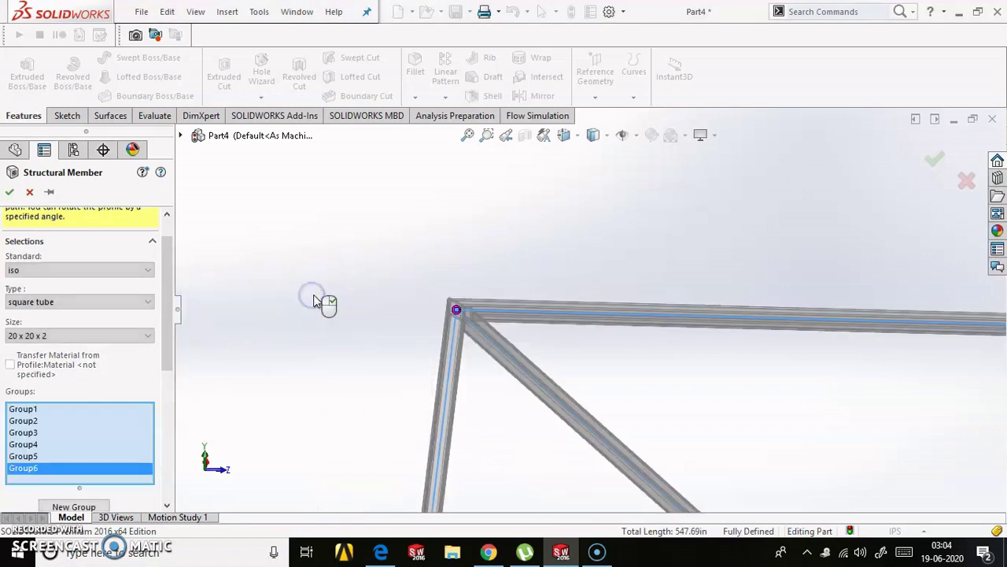
- Finish the square tube structural member with all corner treatments applied
middle_click_drag(648, 344, 544, 349)
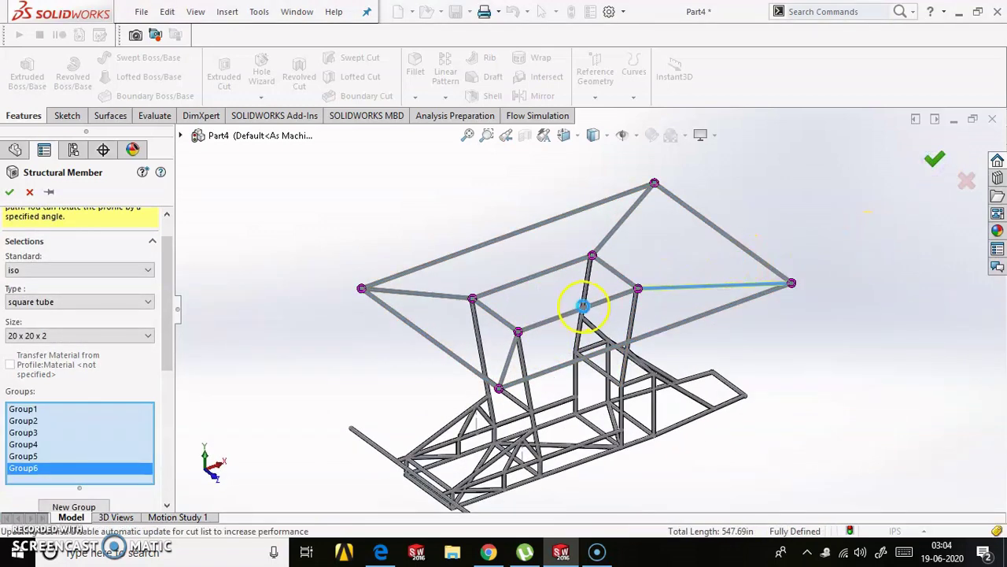
key("Return")
scroll(708, 285, "down", 3)
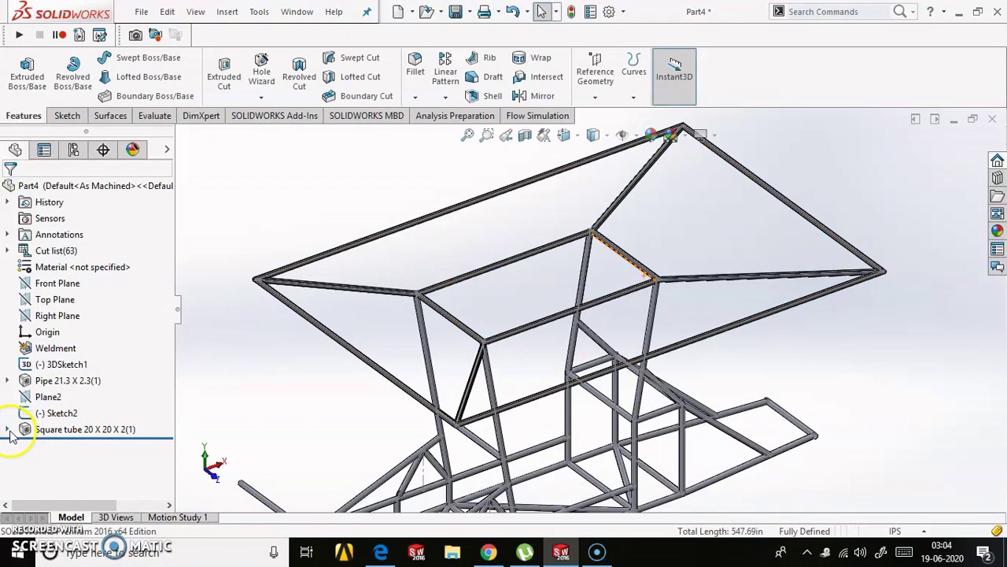
- View the tube profile Sketch11 normal-to and open it for editing
right_click(71, 284)
left_click(123, 259)
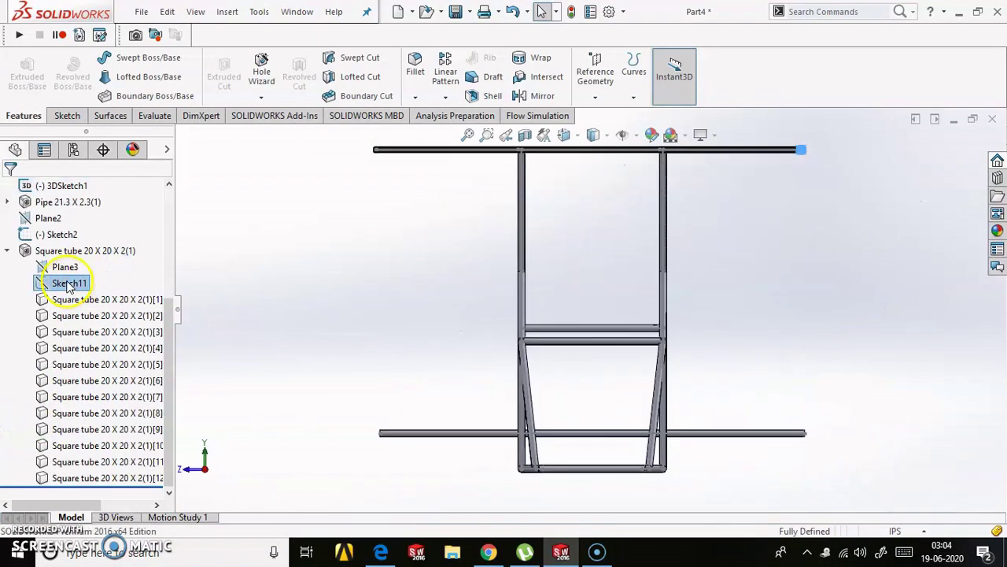
right_click(71, 285)
left_click(85, 238)
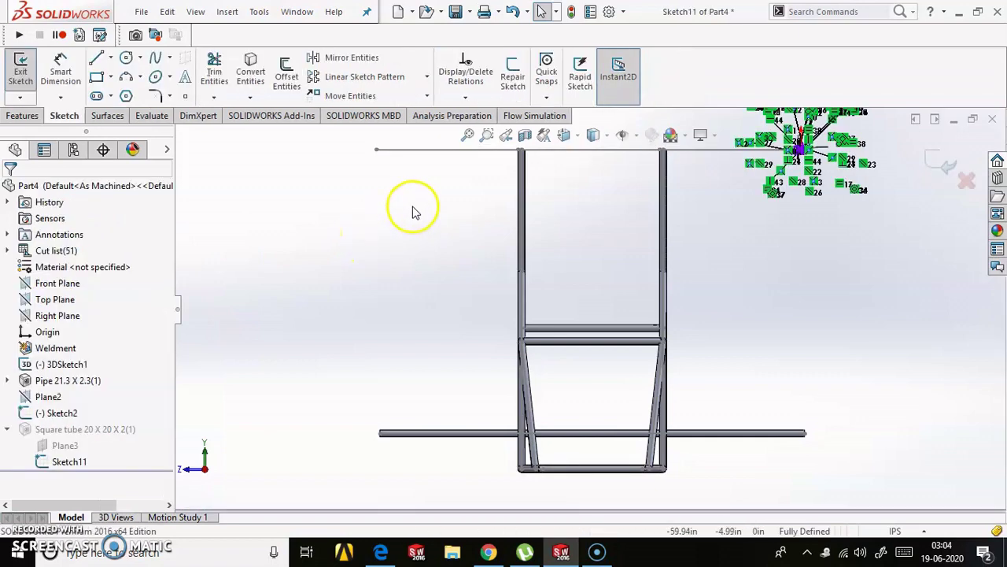
- Change the .79 tube side-length dimension to 0.5 in
scroll(595, 333, "down", 3)
scroll(614, 339, "down", 2)
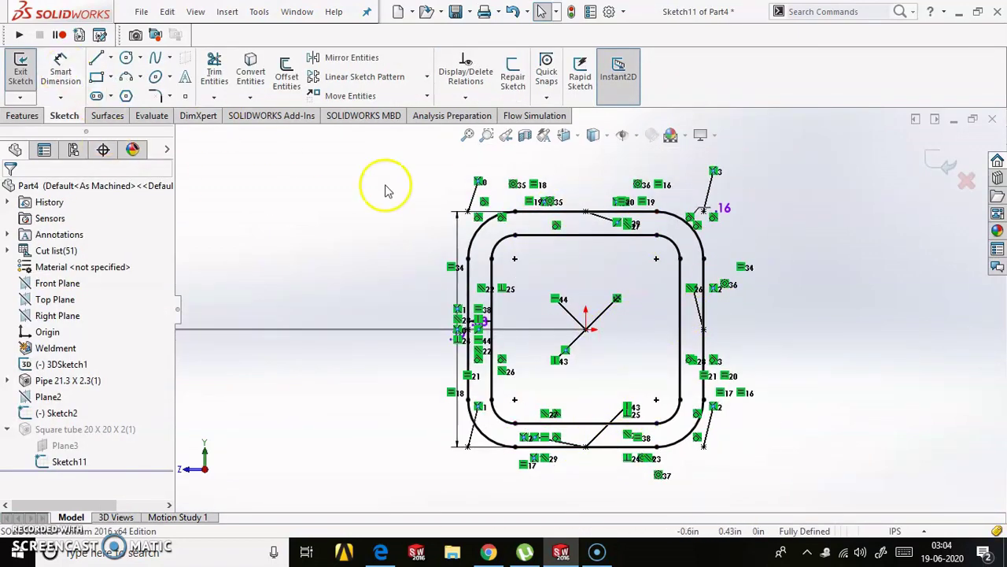
double_click(306, 349)
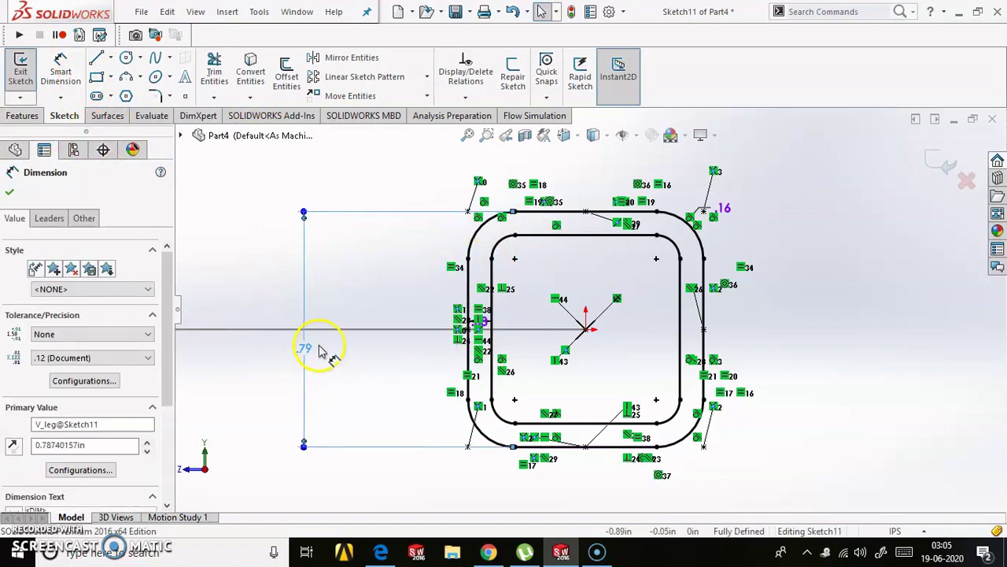
type("0.5")
key("Return")
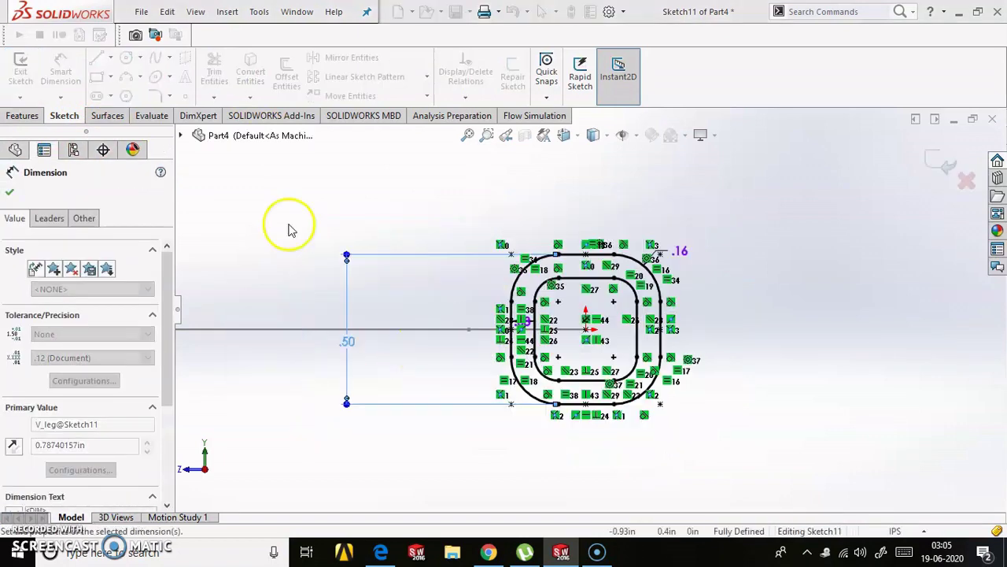
- Reduce the tube's wall Thickness dimension to 0.05 in
scroll(607, 309, "up", 2)
scroll(694, 313, "down", 2)
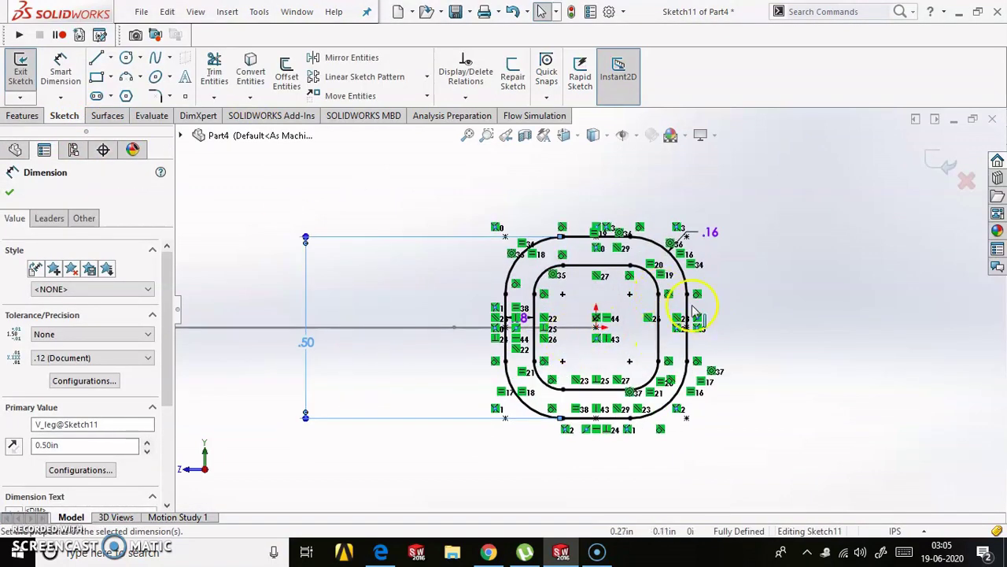
scroll(539, 321, "down", 3)
scroll(523, 319, "down", 2)
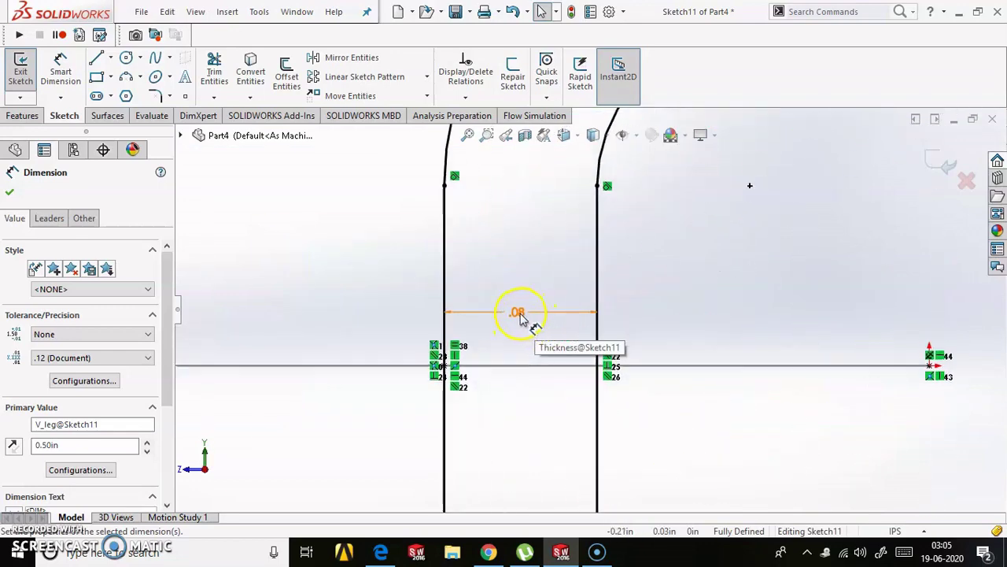
double_click(518, 315)
type("0.09")
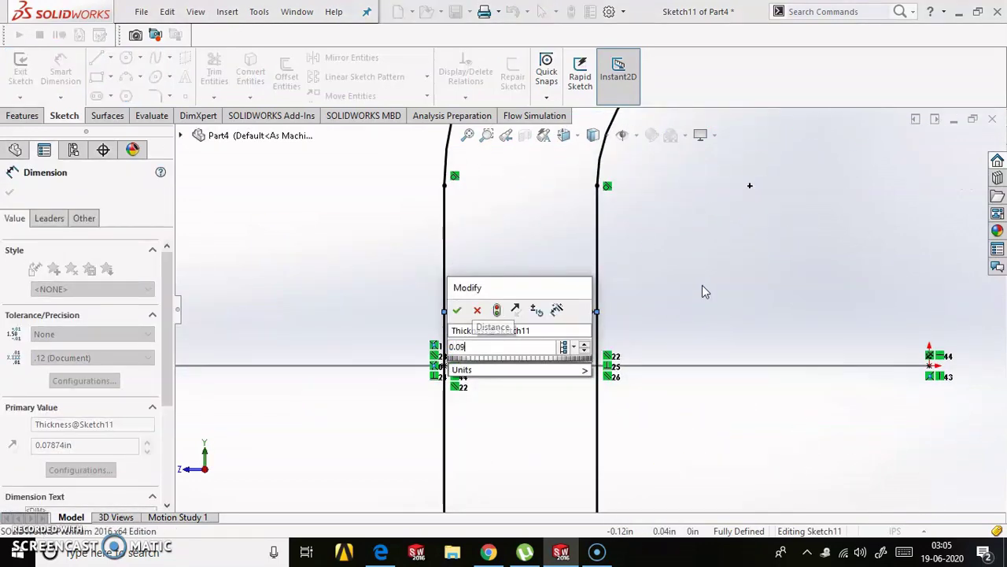
key("Return")
scroll(583, 338, "up", 1)
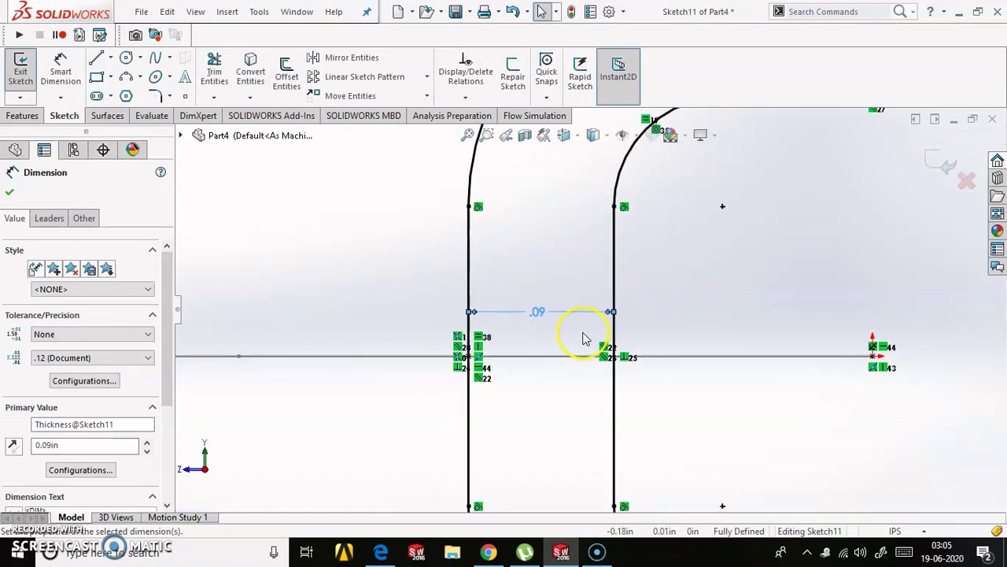
double_click(540, 312)
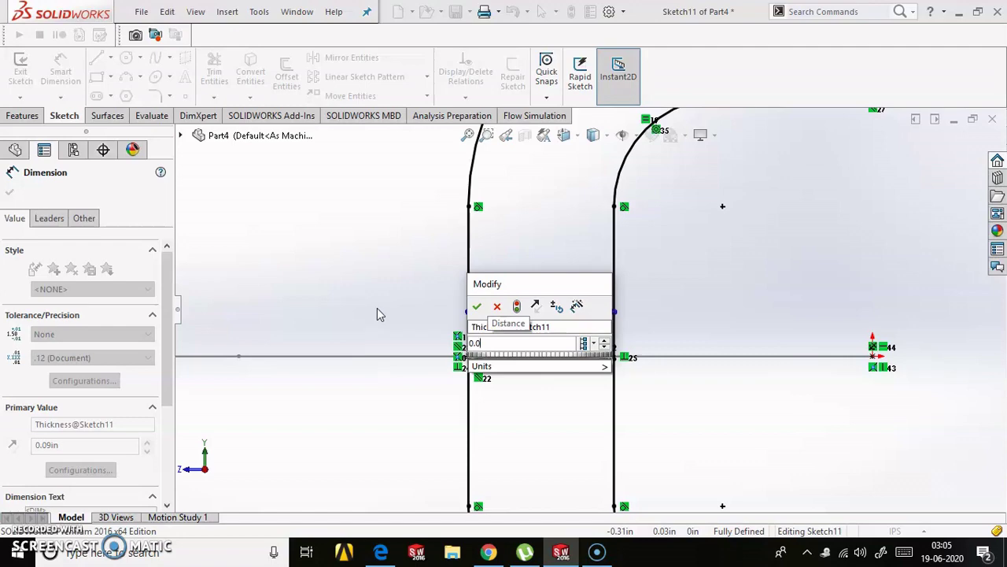
type("5")
key("Return")
scroll(558, 294, "up", 3)
scroll(653, 293, "up", 1)
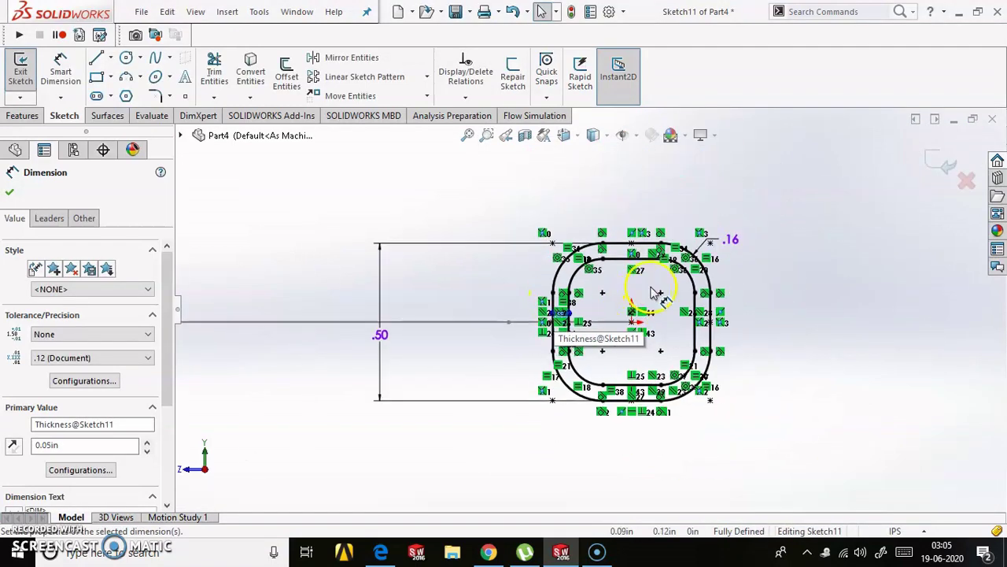
scroll(661, 282, "down", 1)
scroll(670, 270, "down", 2)
left_click(465, 354)
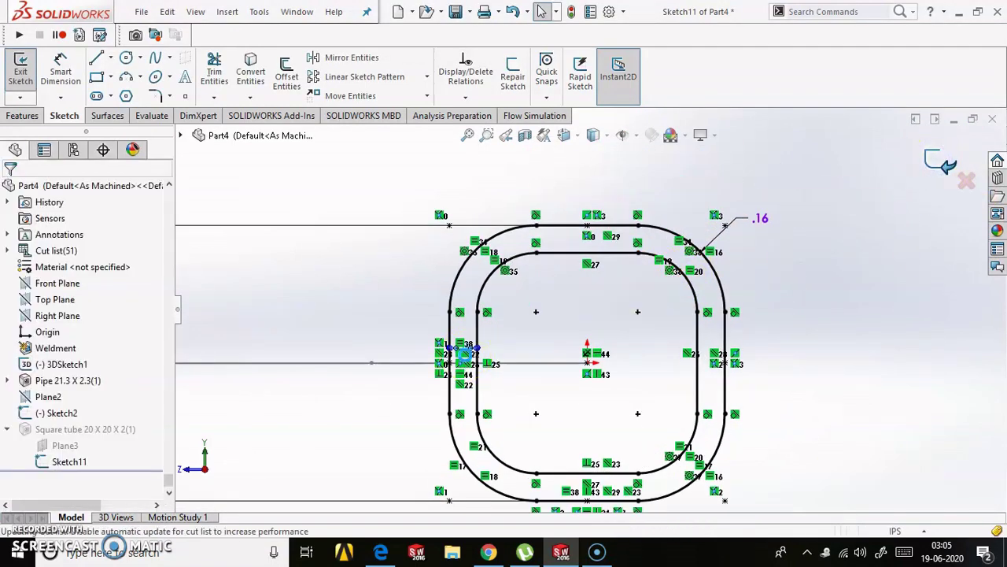
- Exit Sketch11 with Ctrl+B and orbit to inspect the rebuilt roof frame
key("ctrl+b")
scroll(467, 359, "up", 3)
scroll(472, 364, "up", 3)
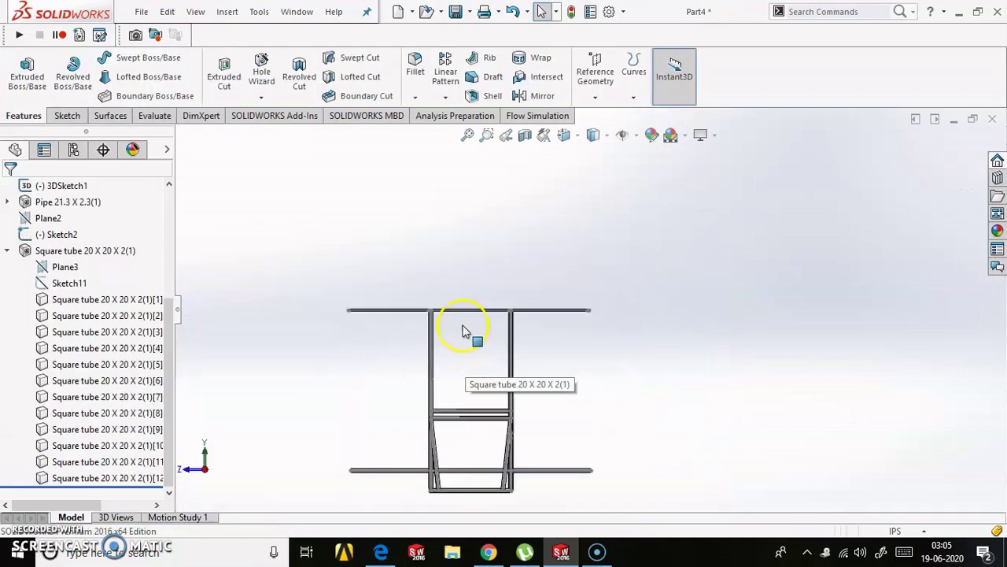
mouse_move(456, 326)
middle_mouse_down()
mouse_move(321, 434)
mouse_move(551, 367)
mouse_move(382, 320)
mouse_move(275, 338)
middle_mouse_up()
scroll(110, 364, "up", 2)
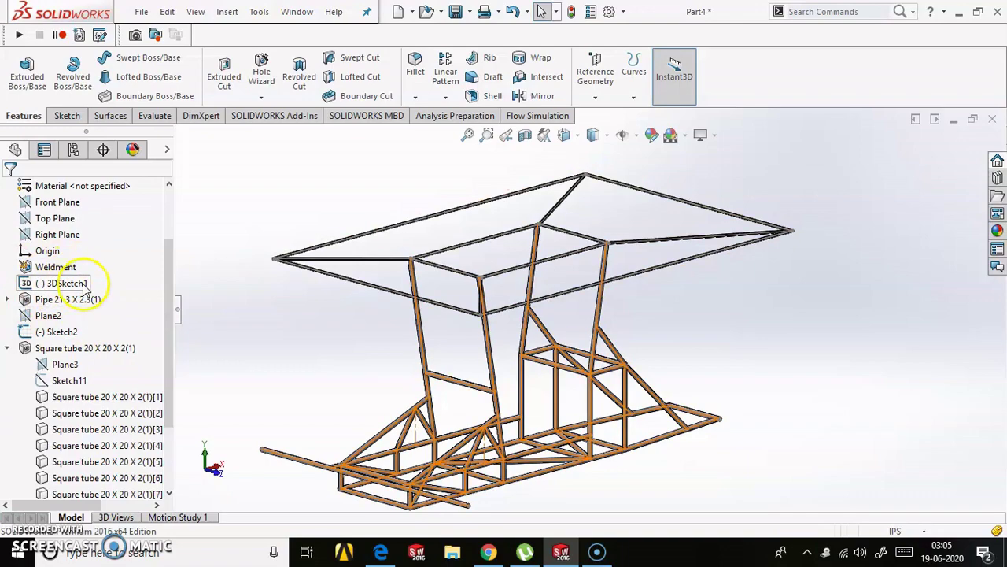
scroll(435, 405, "up", 2)
middle_click_drag(435, 405, 492, 386)
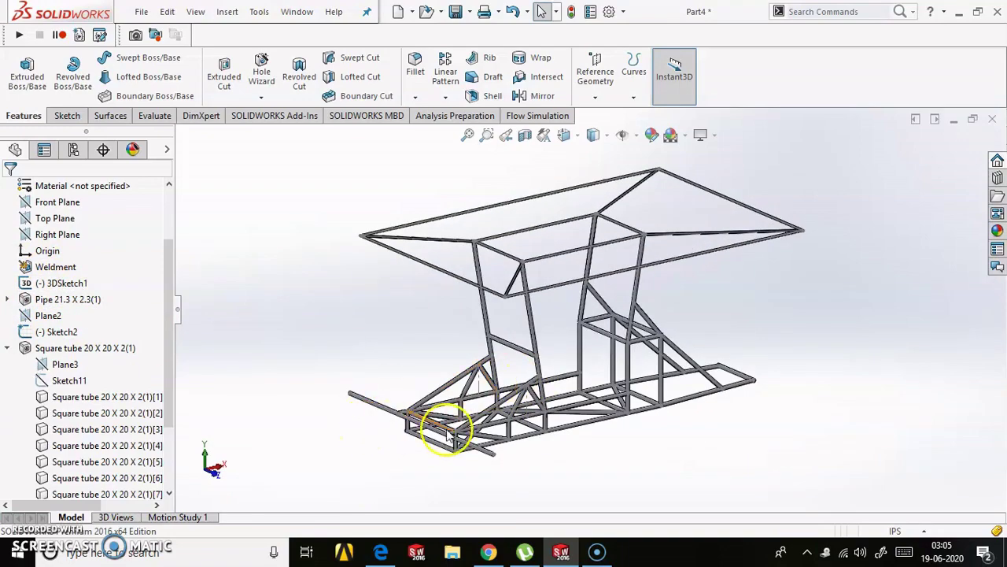